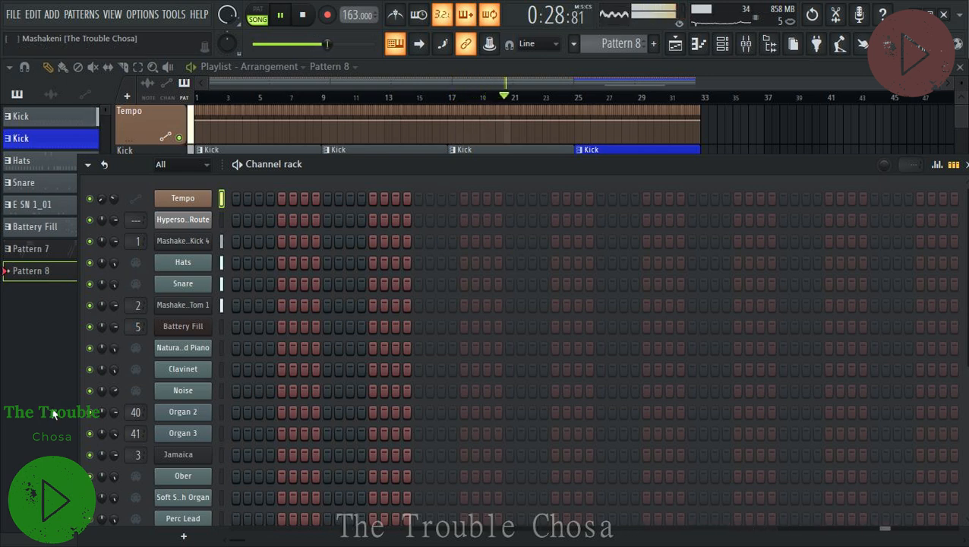
Open the piano roll of the Natural Grand Piano channel in Pattern 8.
right_click(197, 349)
click(240, 344)
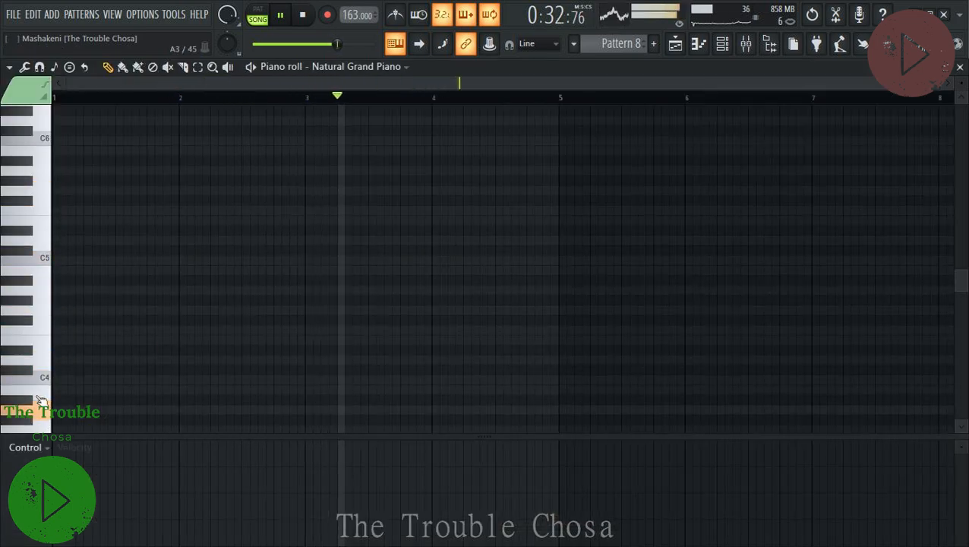
Audition piano notes between about C#4 and C#5 over the playing beat to work out the melody.
click(47, 287)
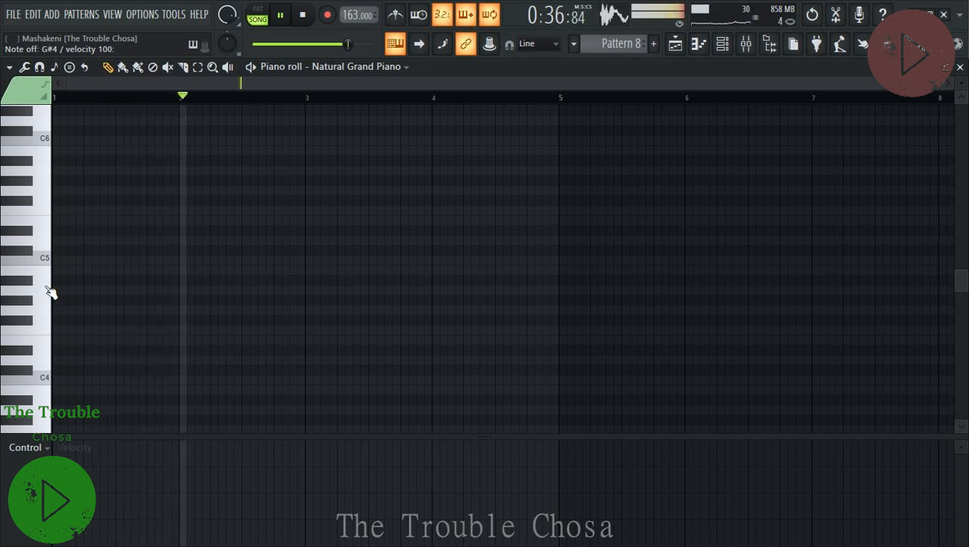
key(3)
key(j)
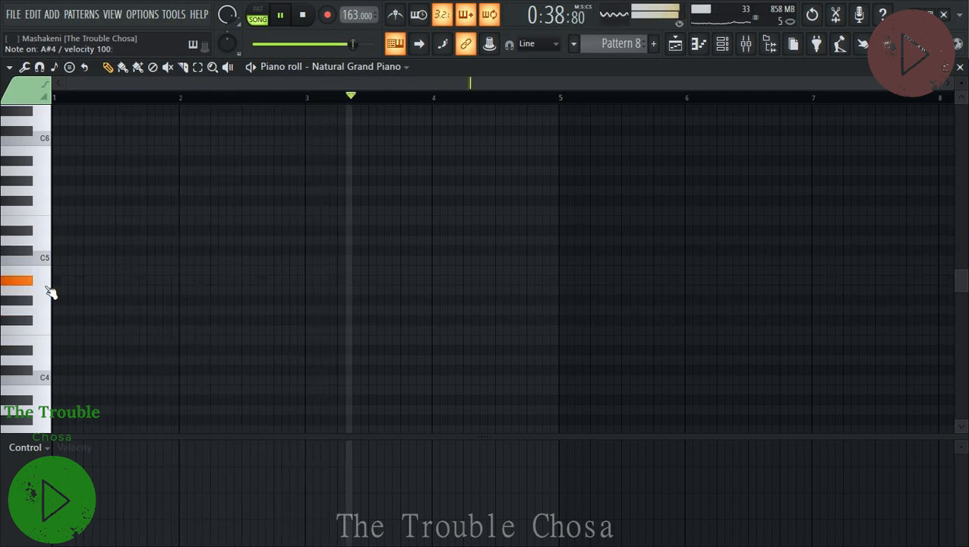
key(g)
key(d)
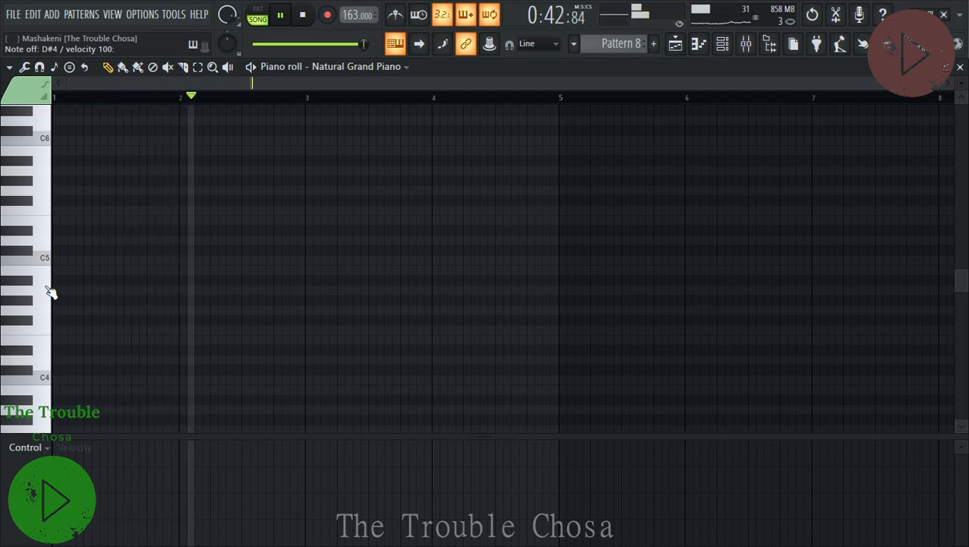
key(2)
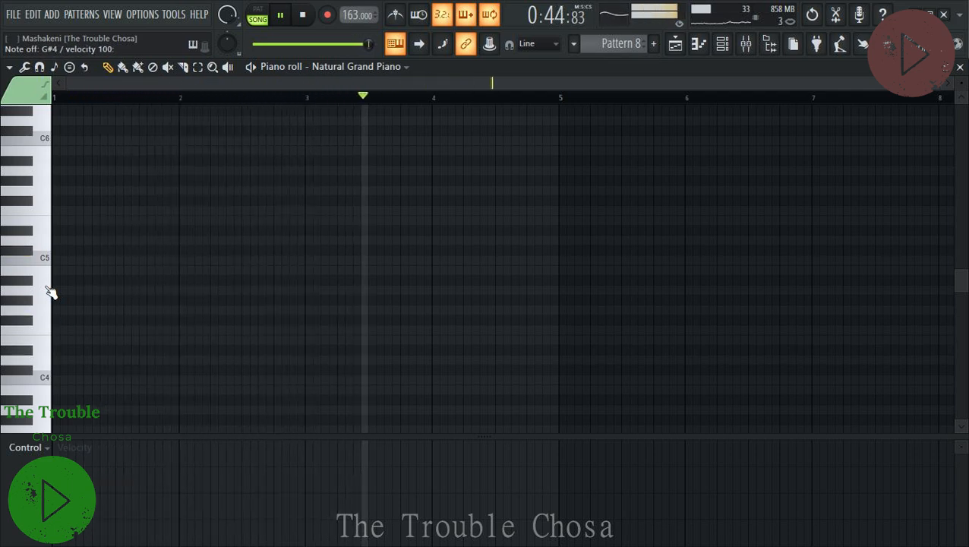
key(g)
key(2)
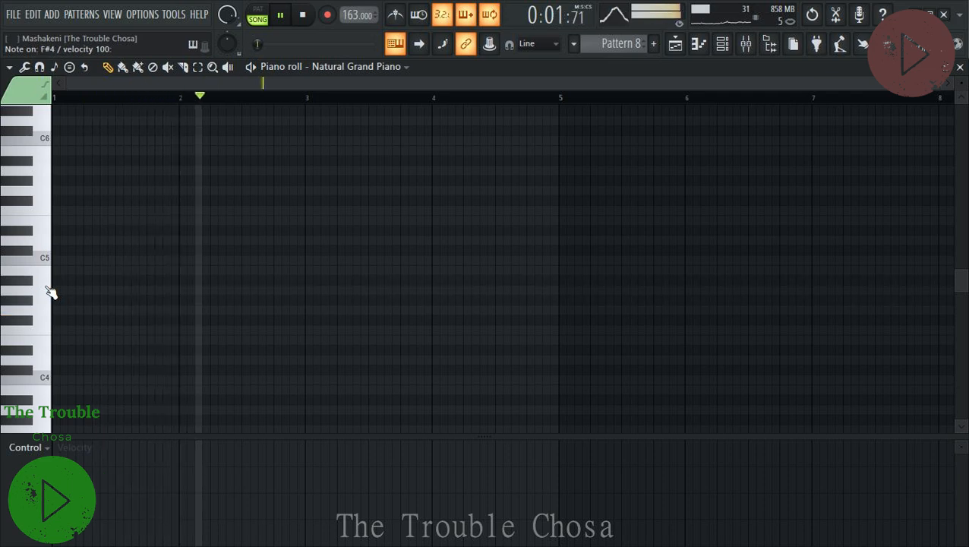
key(s)
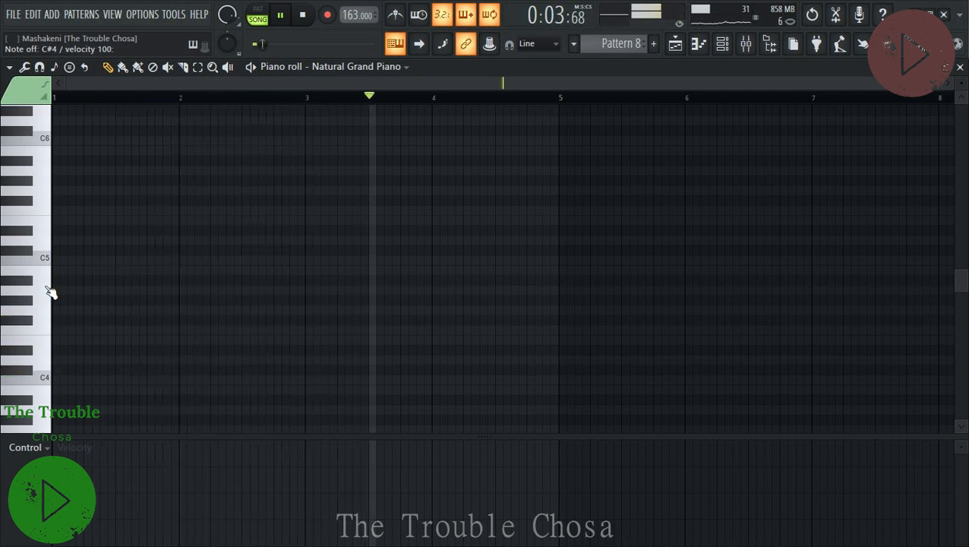
key(h)
key(2)
key(m)
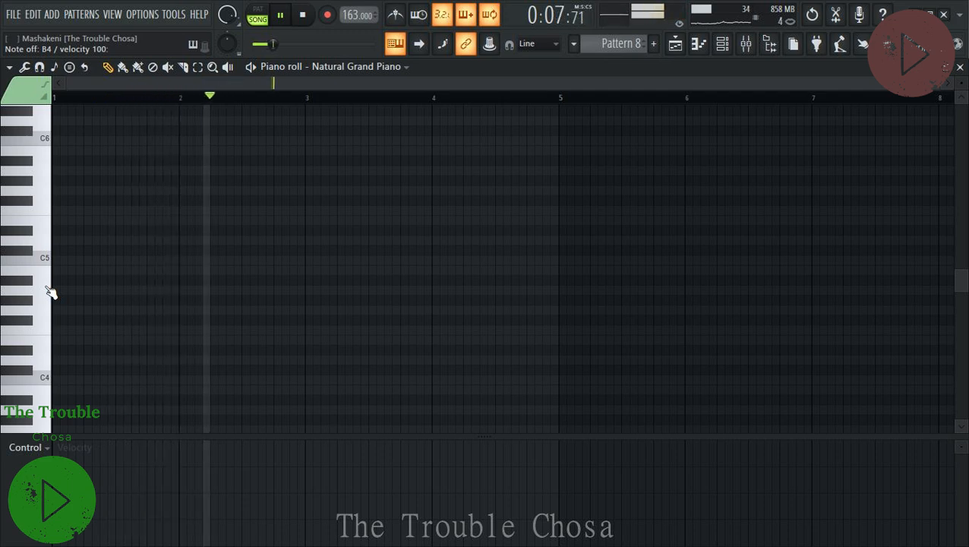
key(3)
key(j)
key(h)
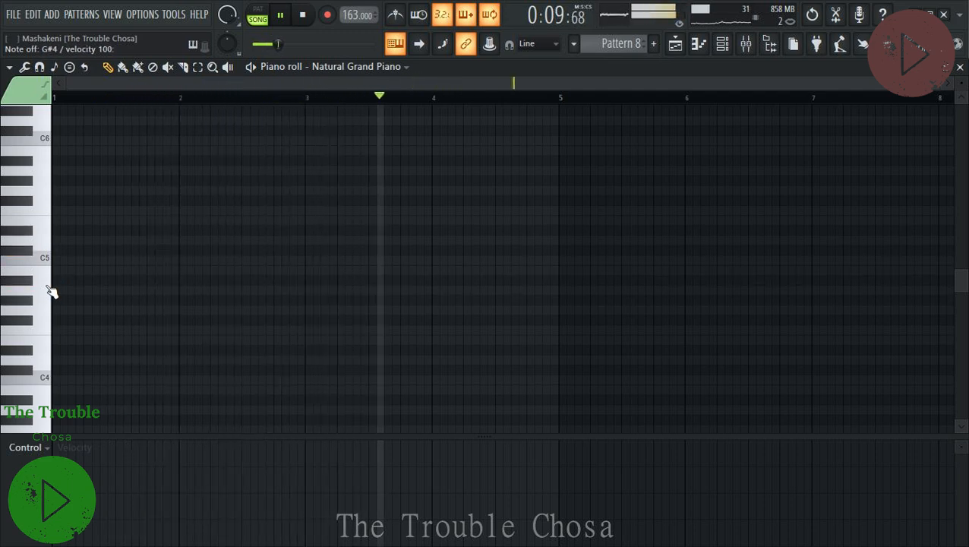
key(3)
key(j)
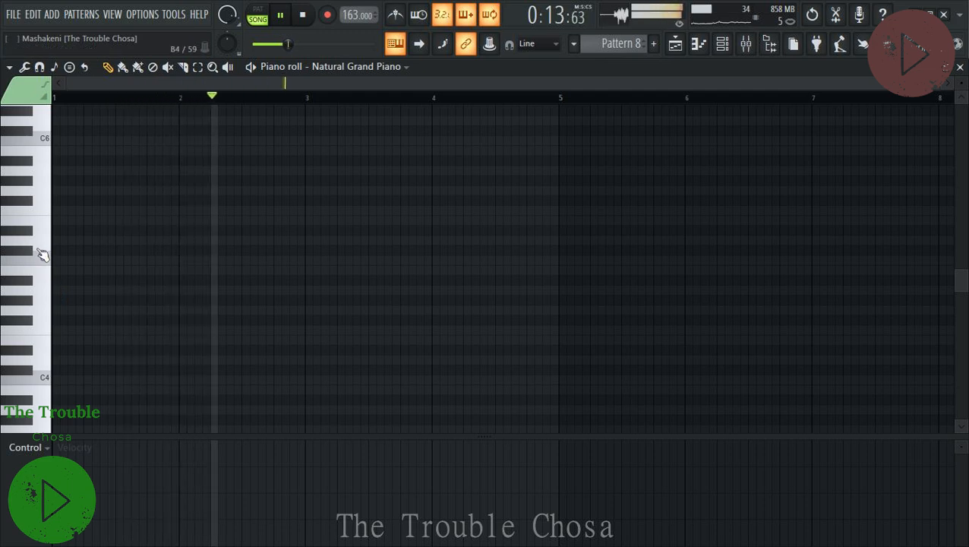
Draw a C#5 and an F#4 note, each six steps long, stacked at the start of bar 1.
click(53, 253)
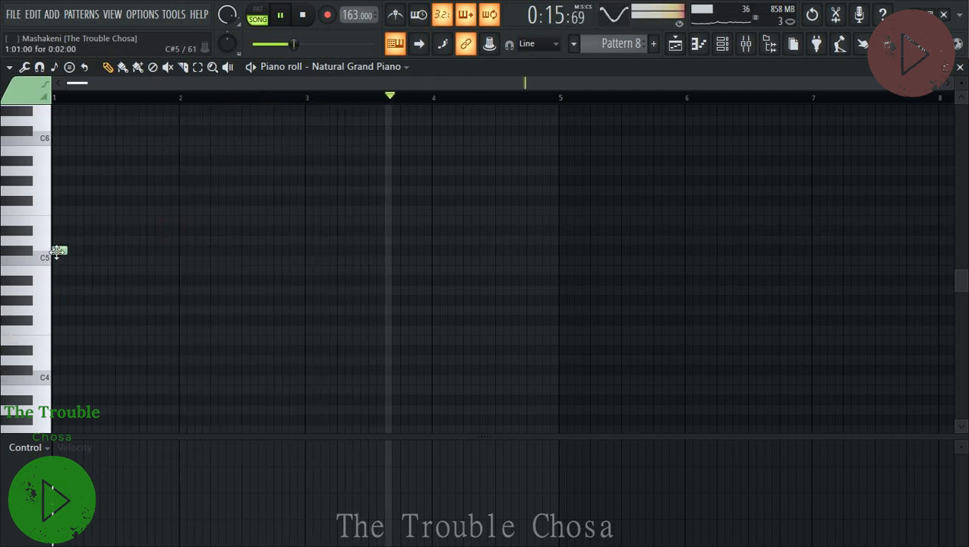
drag(57, 253, 97, 254)
click(61, 300)
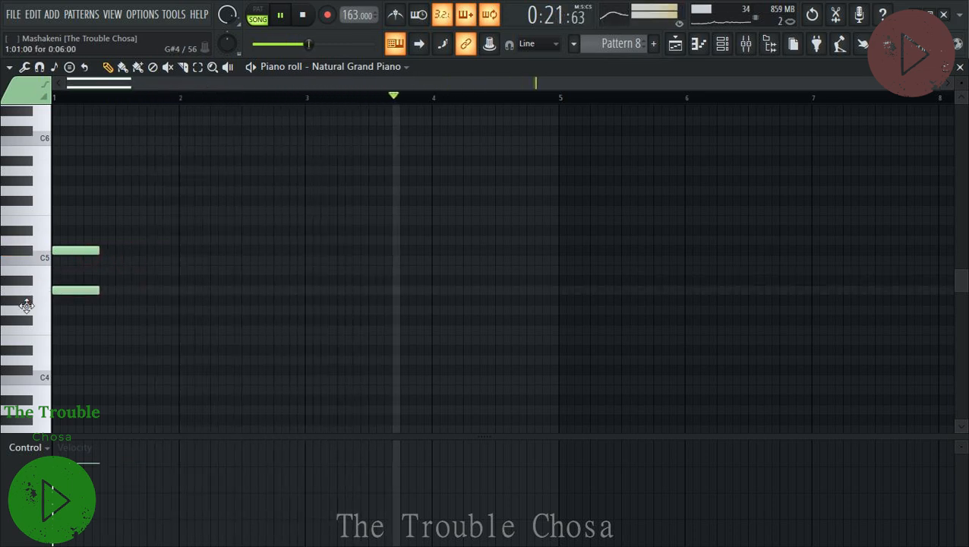
right_click(80, 302)
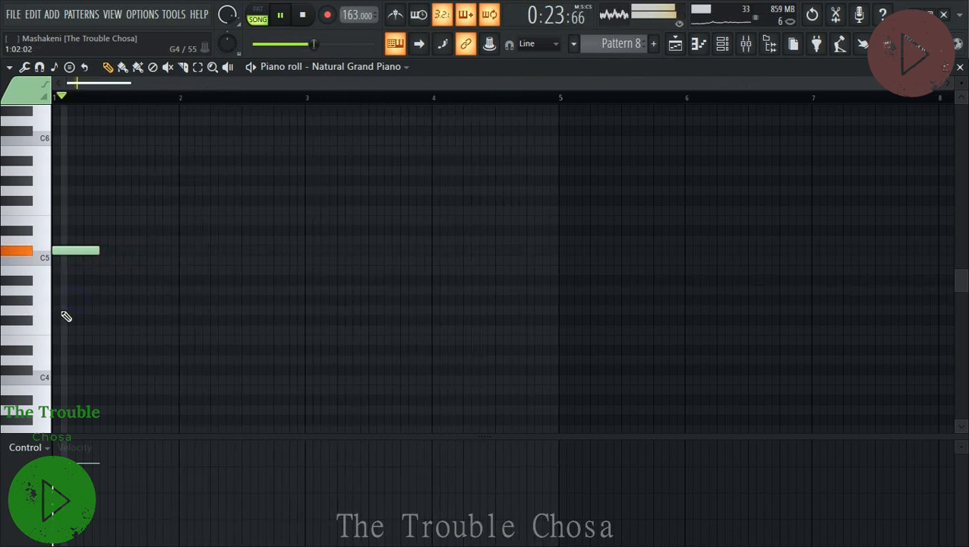
click(64, 319)
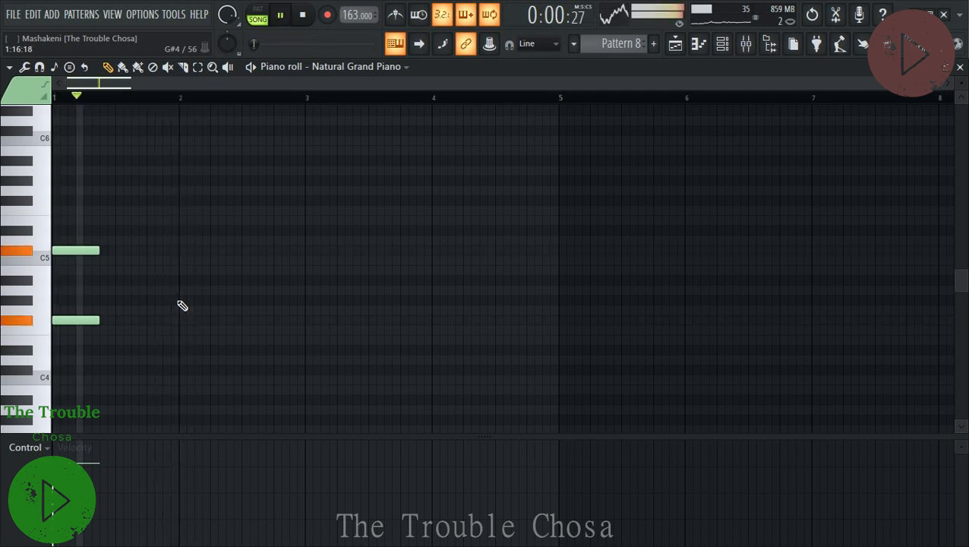
Add stacked C#5 and F#5 notes, two steps long, at steps 7 and 9 of bar 1.
click(110, 251)
drag(143, 250, 114, 252)
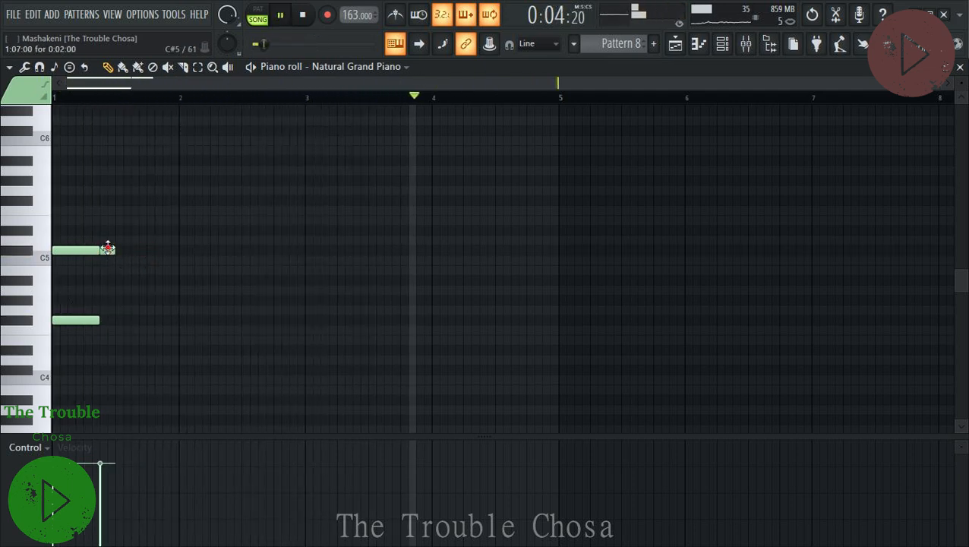
click(107, 200)
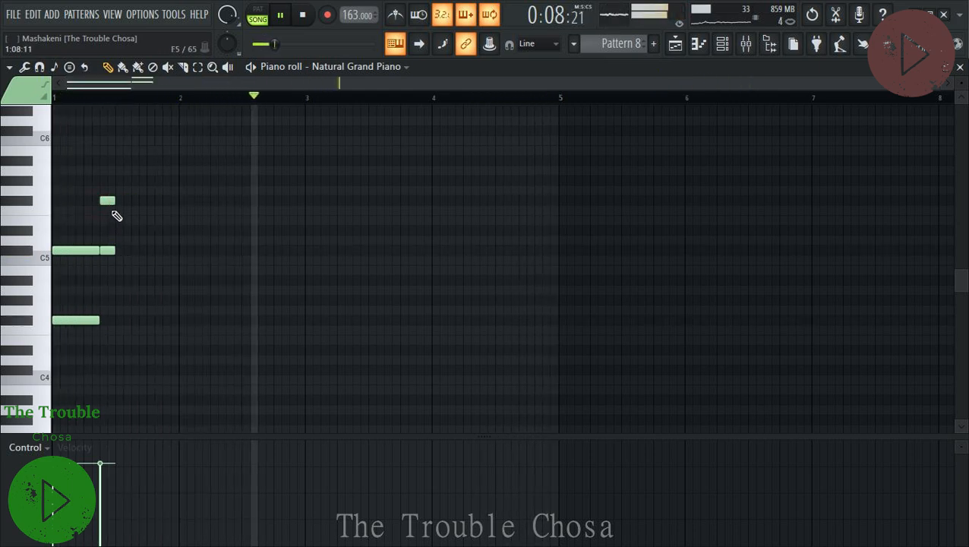
click(122, 200)
click(123, 251)
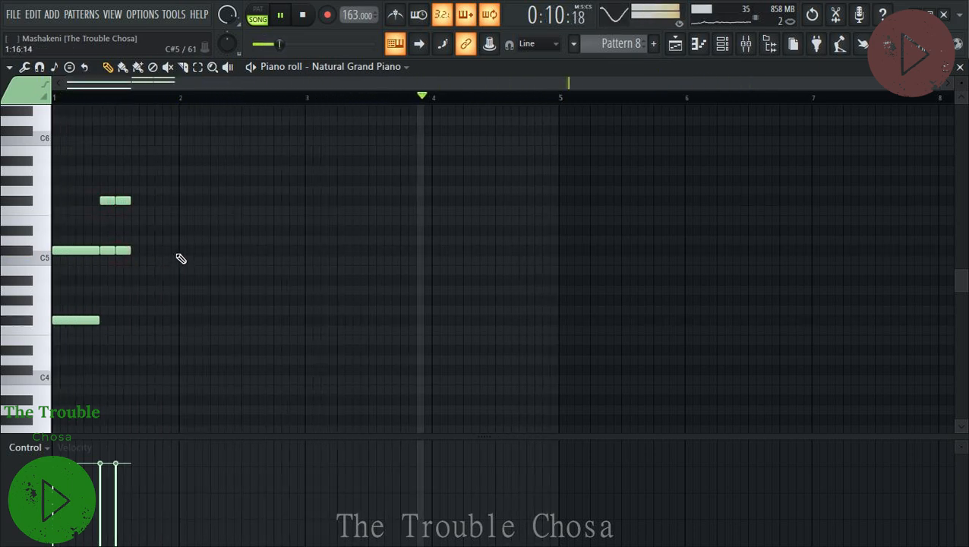
Add stacked D#5 and A#4 notes, two steps long, at steps 12 and 15 of bar 1.
click(145, 230)
click(146, 280)
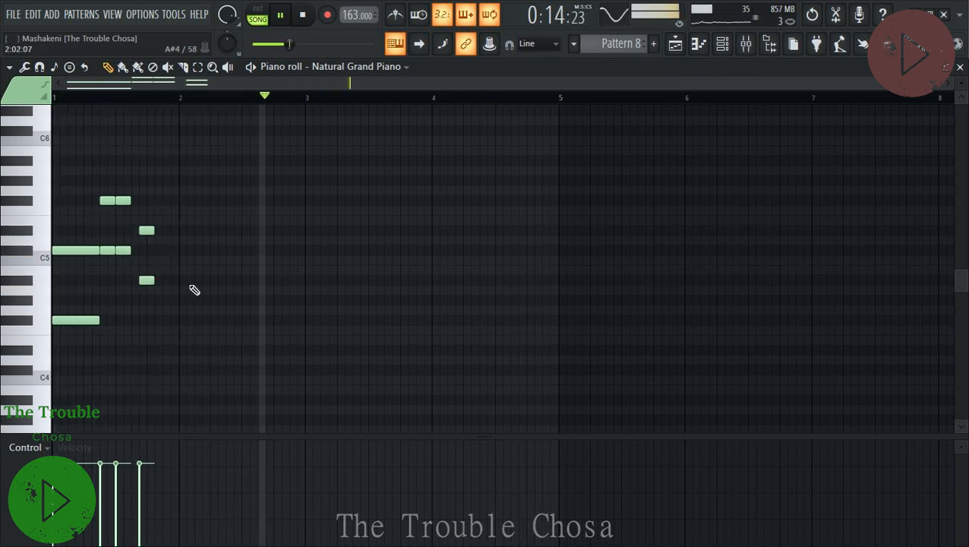
click(166, 280)
click(163, 228)
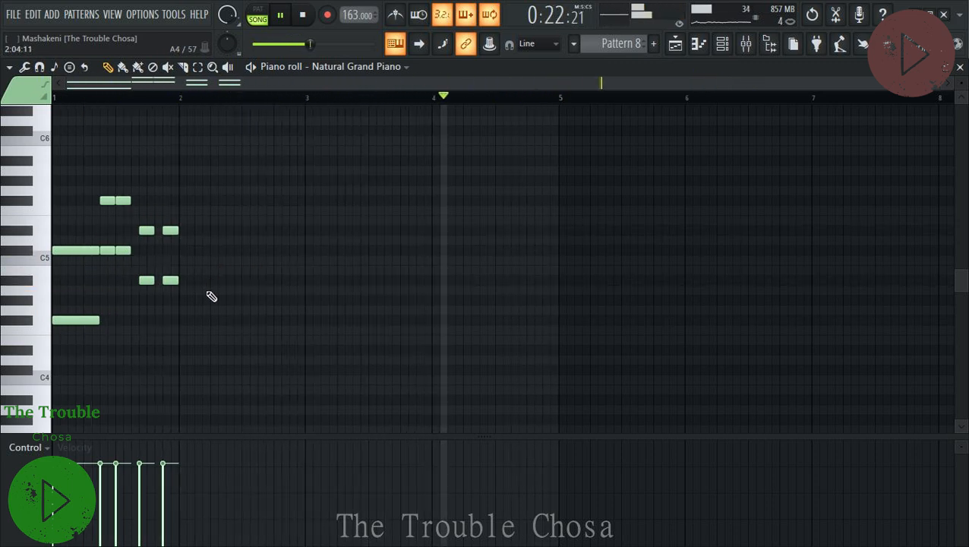
Add stacked C#5 and G#4 notes, two steps long, at steps 1 and 4 of bar 2.
click(181, 253)
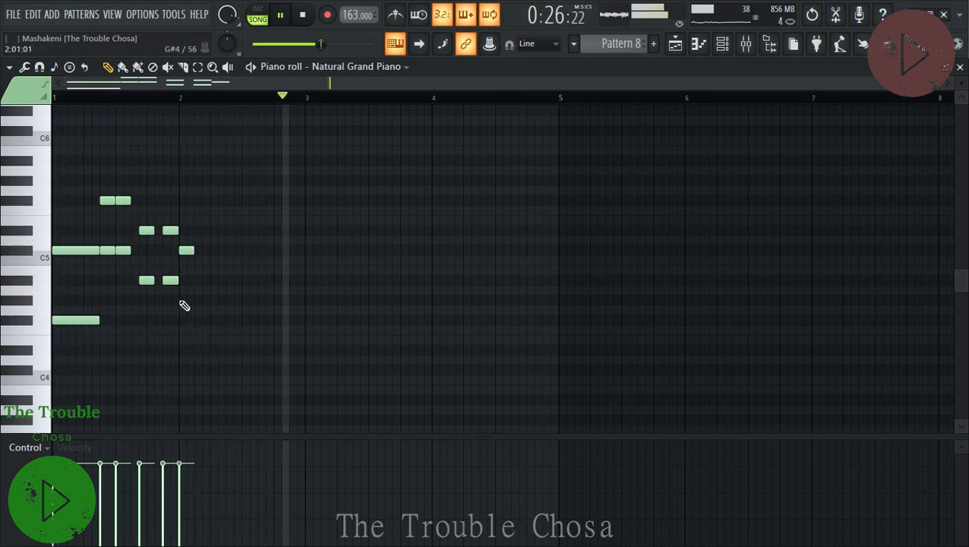
click(182, 300)
click(207, 300)
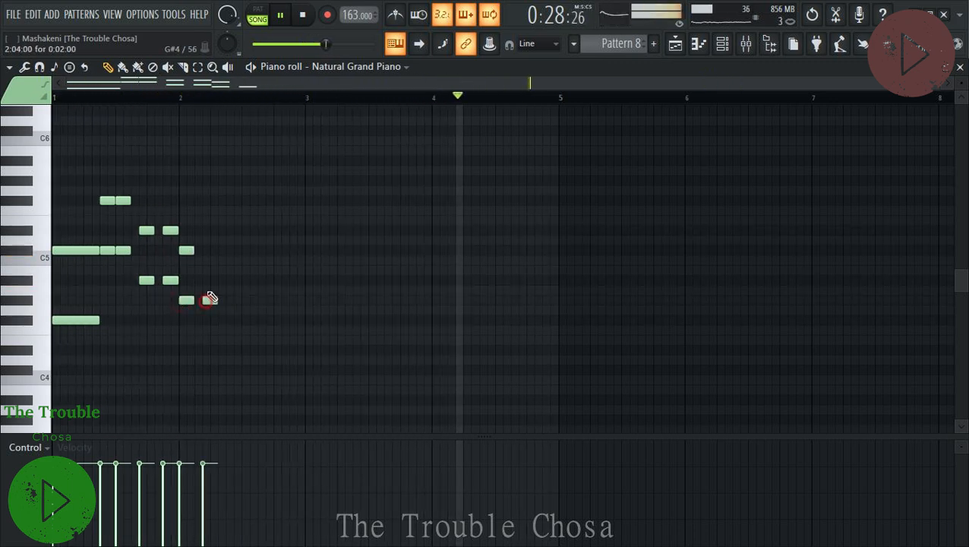
click(207, 250)
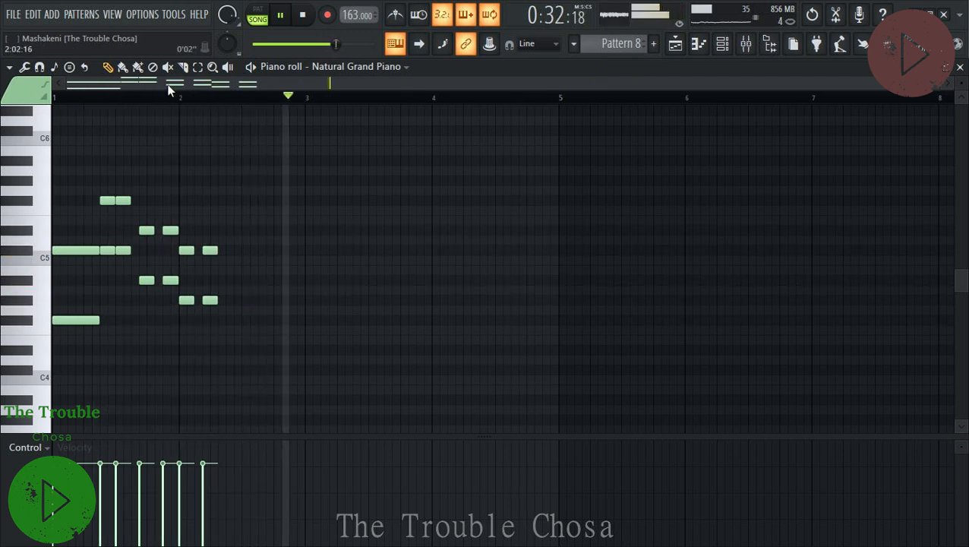
Select bars 1 and 2, duplicate their notes into bars 3 and 4, and clear the selection.
click(198, 67)
drag(310, 99, 46, 162)
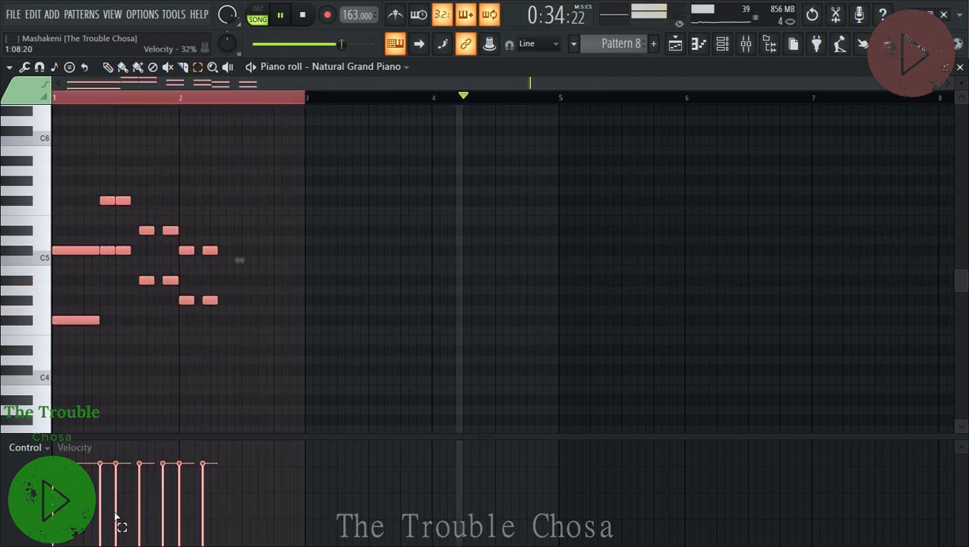
key(ctrl+b)
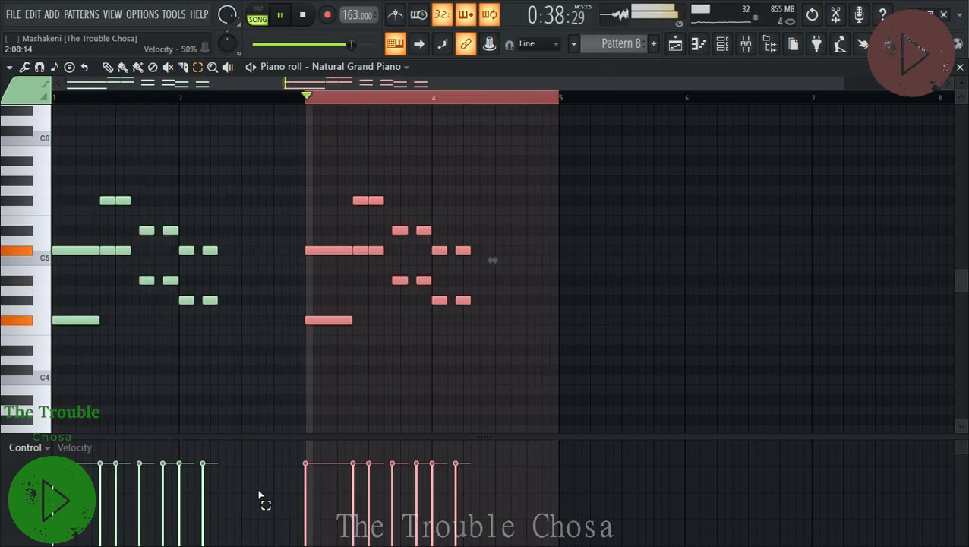
click(446, 385)
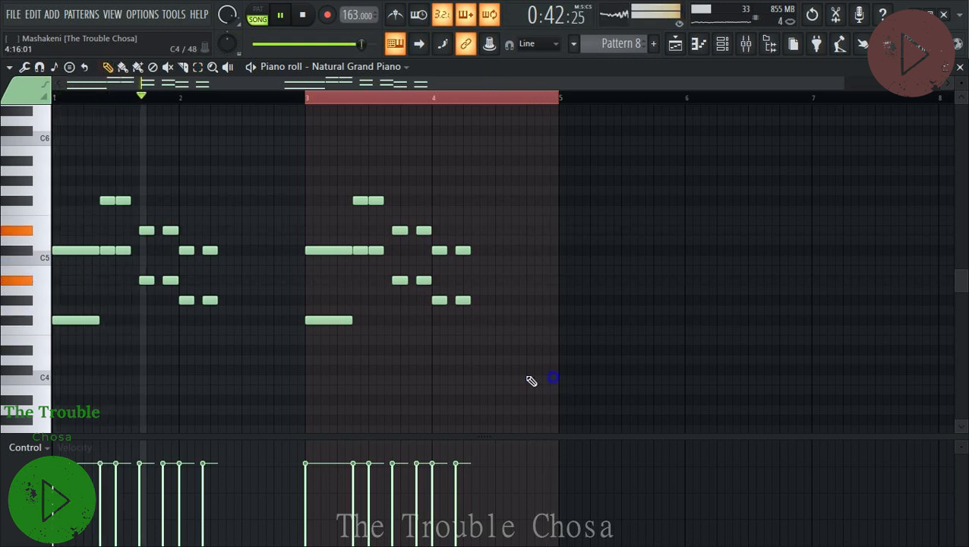
click(252, 100)
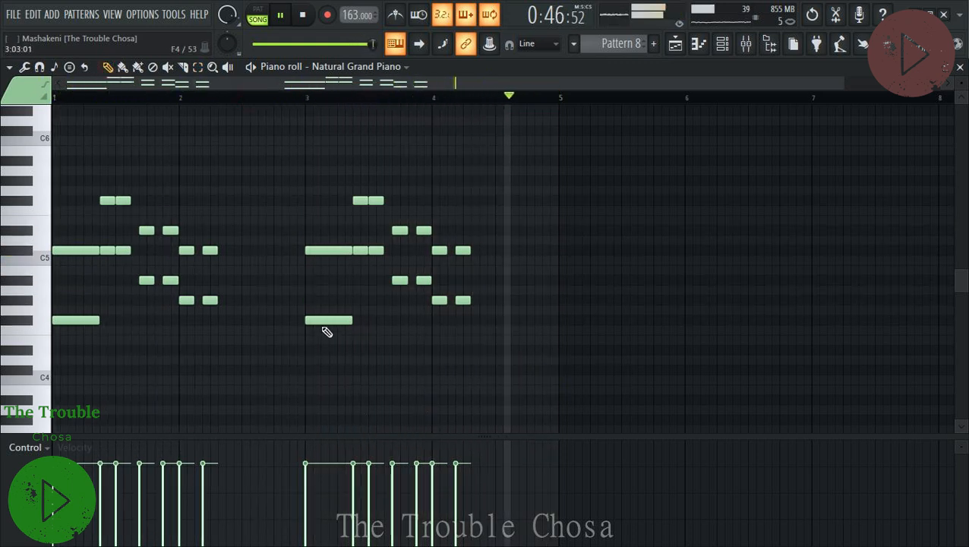
Move the long lower note in bar 3 to G#4 and add two-step C#5 and G#4 notes directly before bar 3.
drag(322, 319, 323, 299)
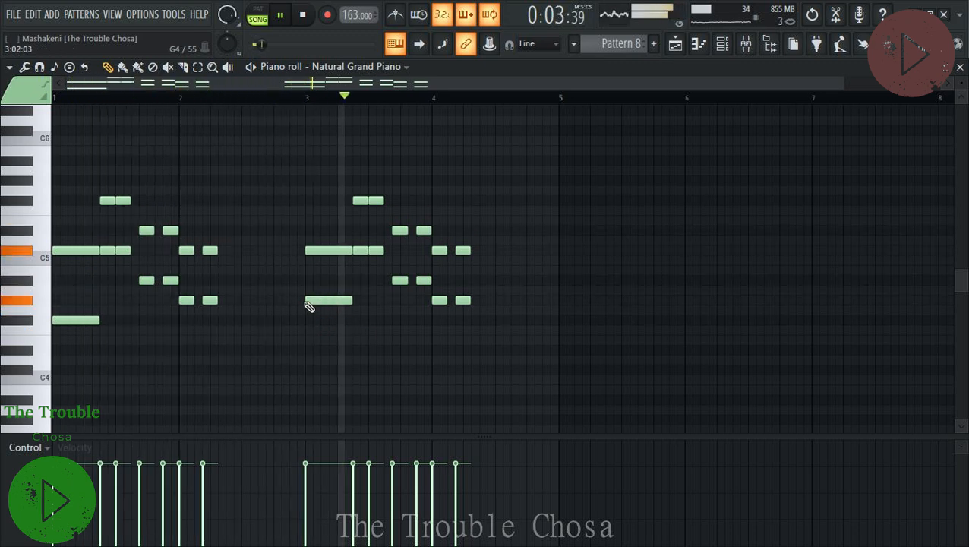
click(293, 250)
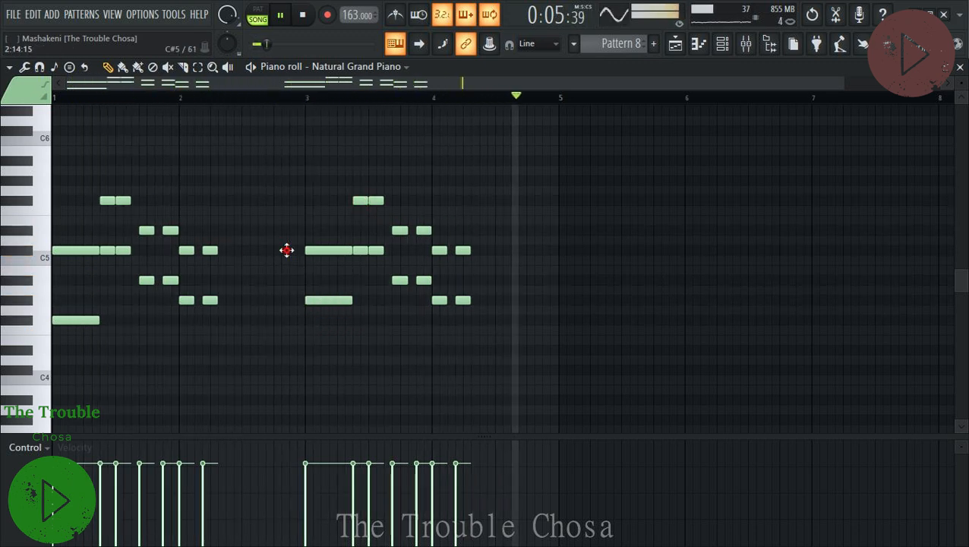
click(293, 300)
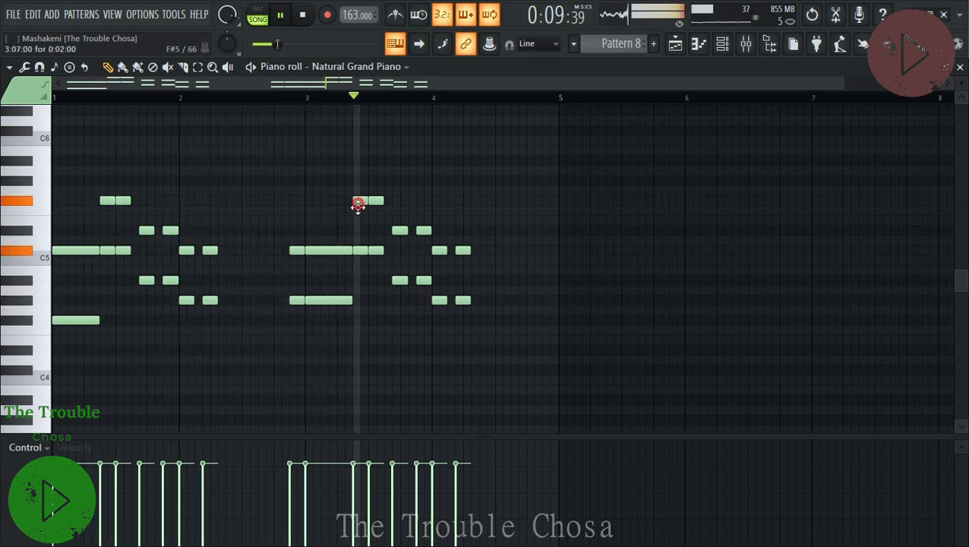
In the copied phrase, move the two highest notes to F5, the two notes below D#5 to B4, and bar 4's two lower notes to F#4.
drag(359, 201, 377, 211)
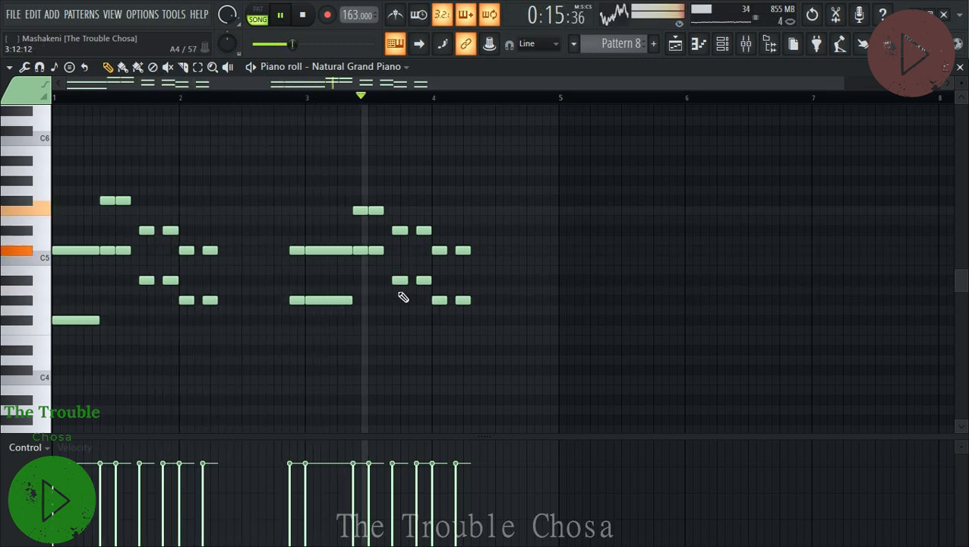
drag(398, 282, 422, 270)
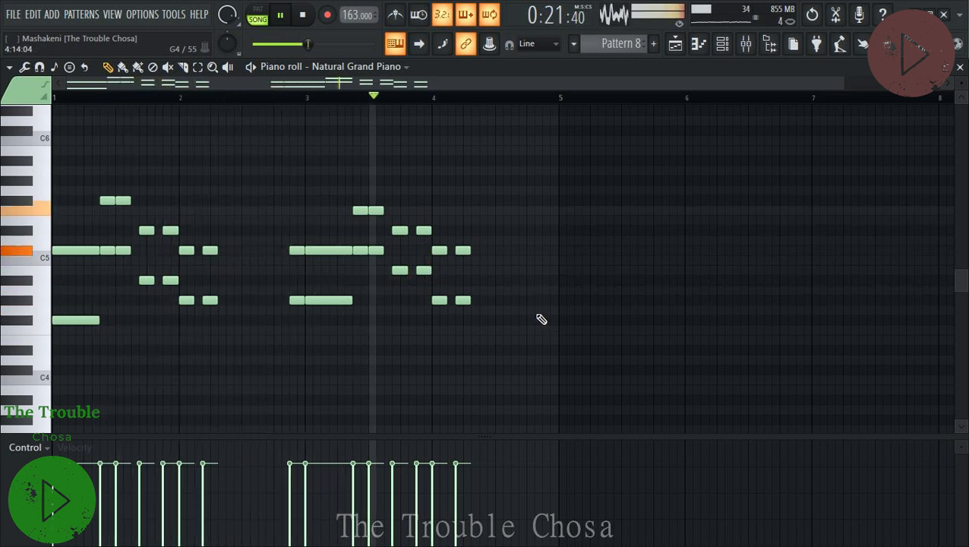
drag(438, 302, 464, 321)
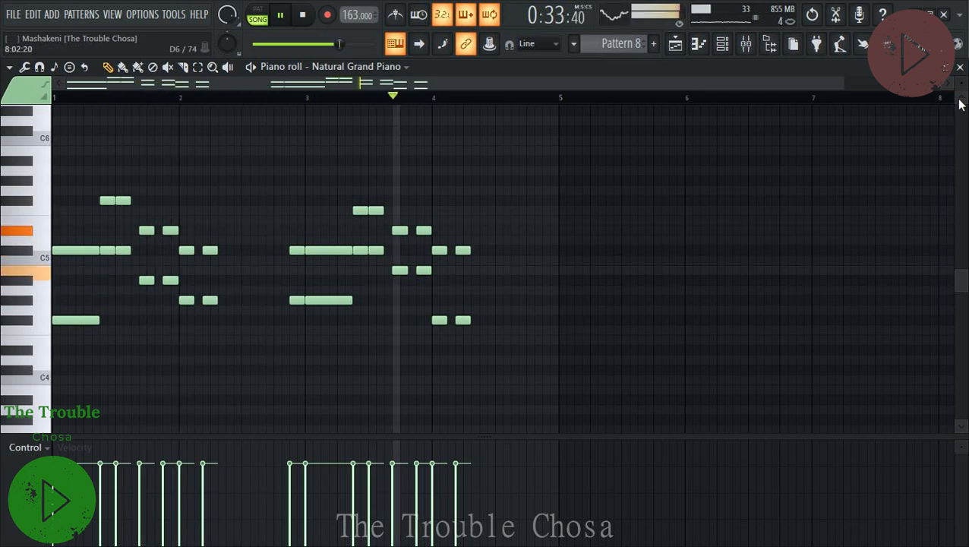
Close the piano's piano roll and open the piano roll of the Clavinet channel.
click(960, 68)
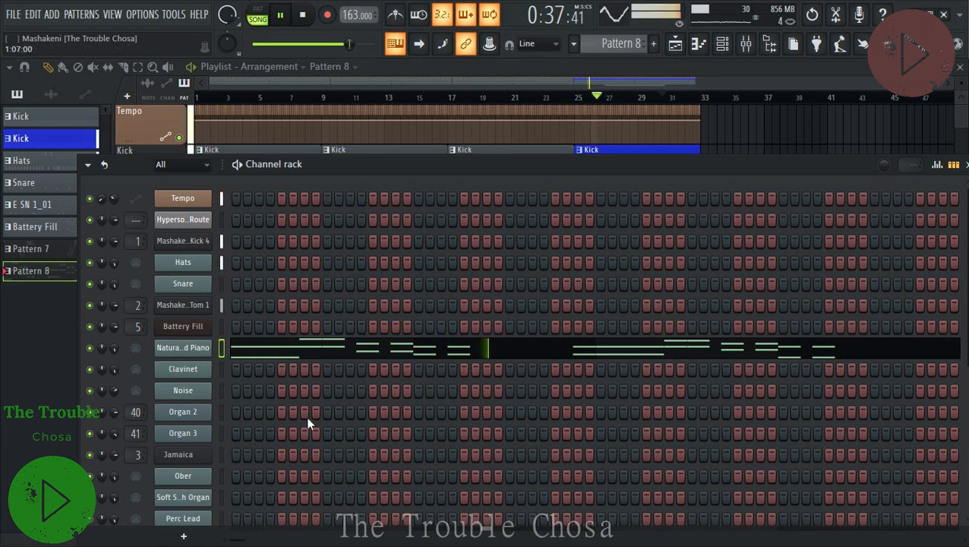
right_click(196, 372)
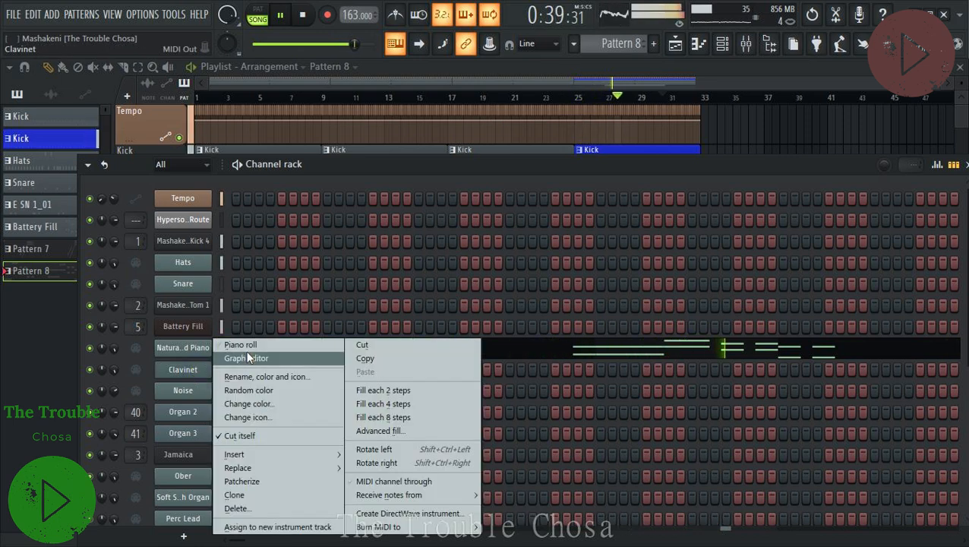
click(247, 343)
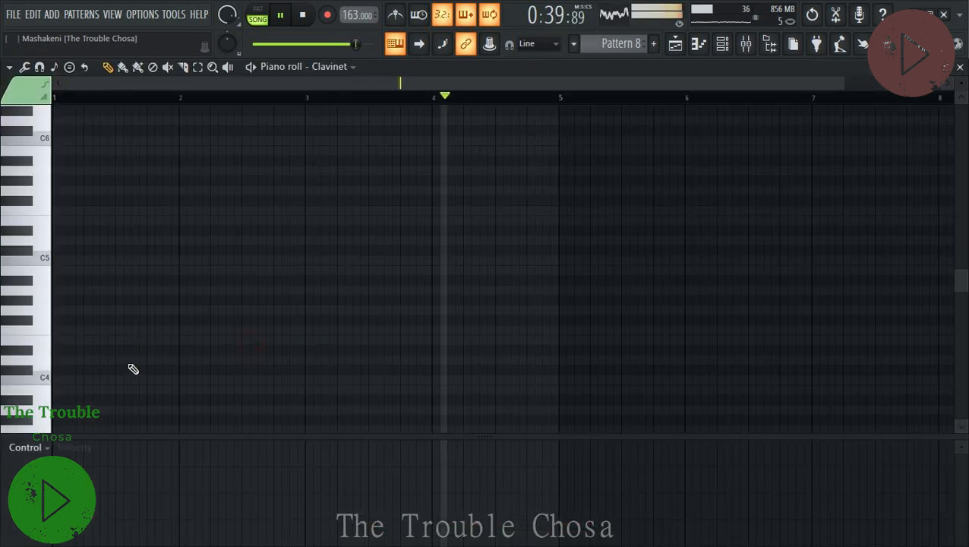
Add one-step C#5 and F#5 notes at the start of bar 1 and C#5 and F5 at the start of bar 2.
click(58, 250)
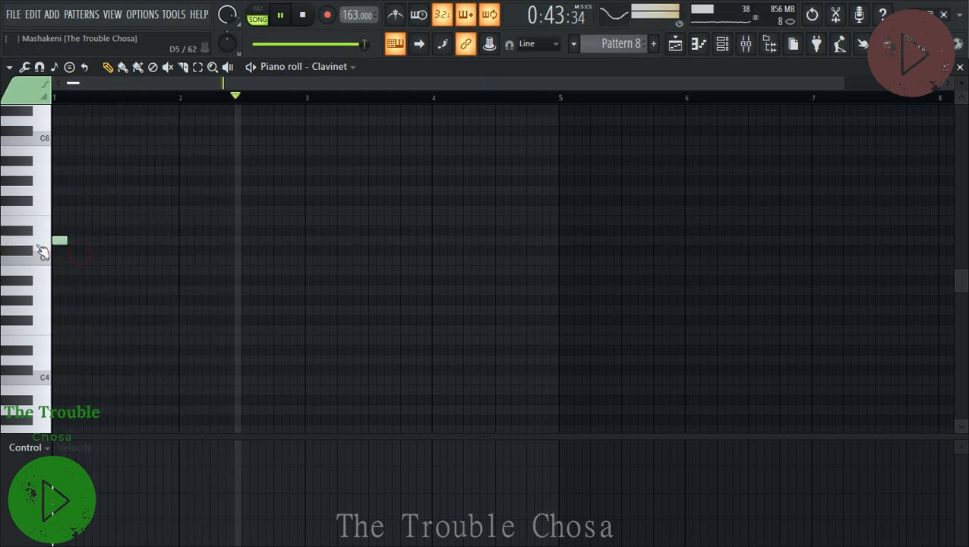
drag(65, 251, 58, 252)
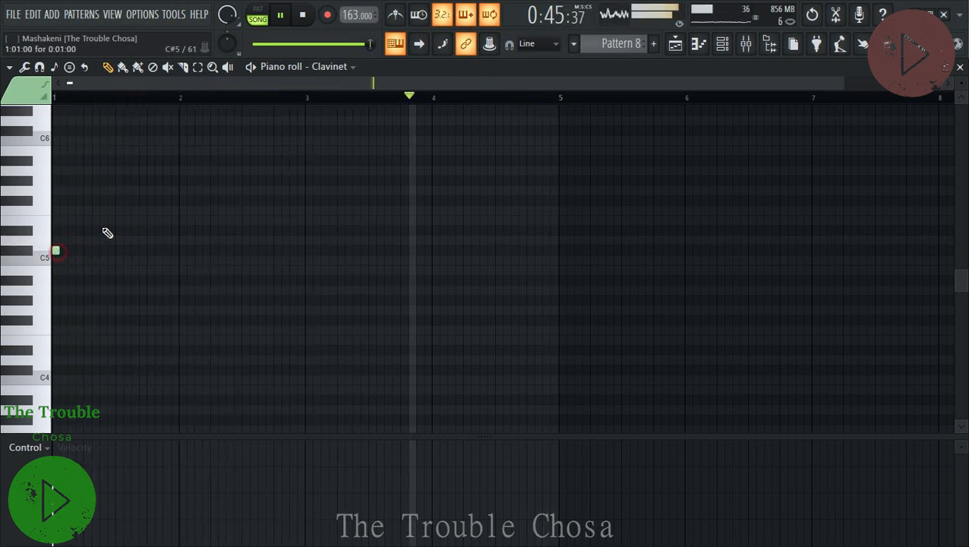
drag(76, 202, 26, 198)
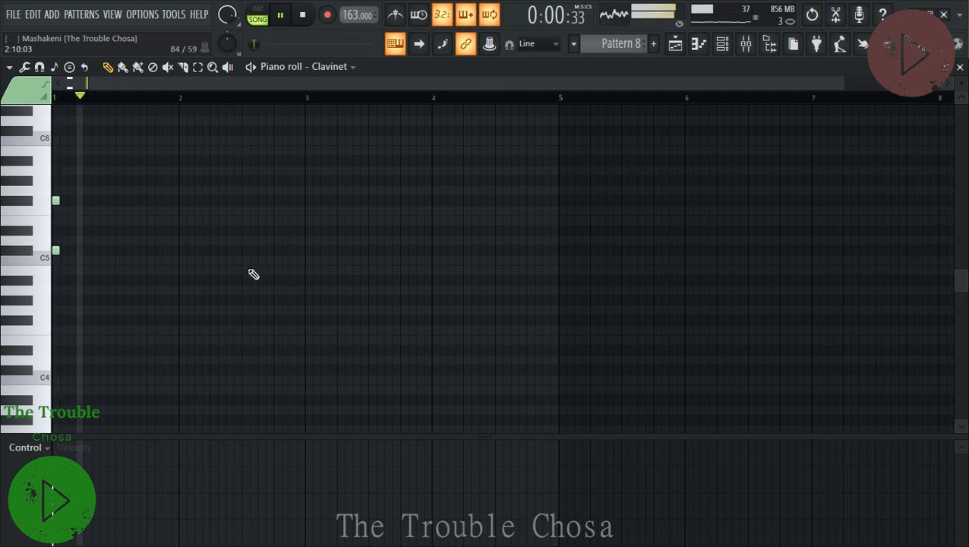
click(182, 251)
click(182, 210)
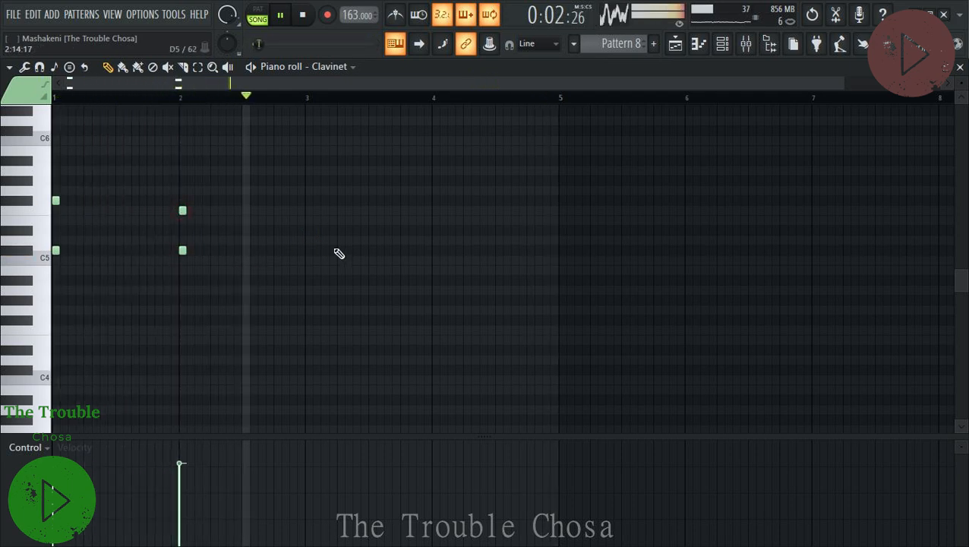
Add one-step C#5 and F5 notes at the start of bar 3 and C#5 and F#5 at the start of bar 4.
click(308, 210)
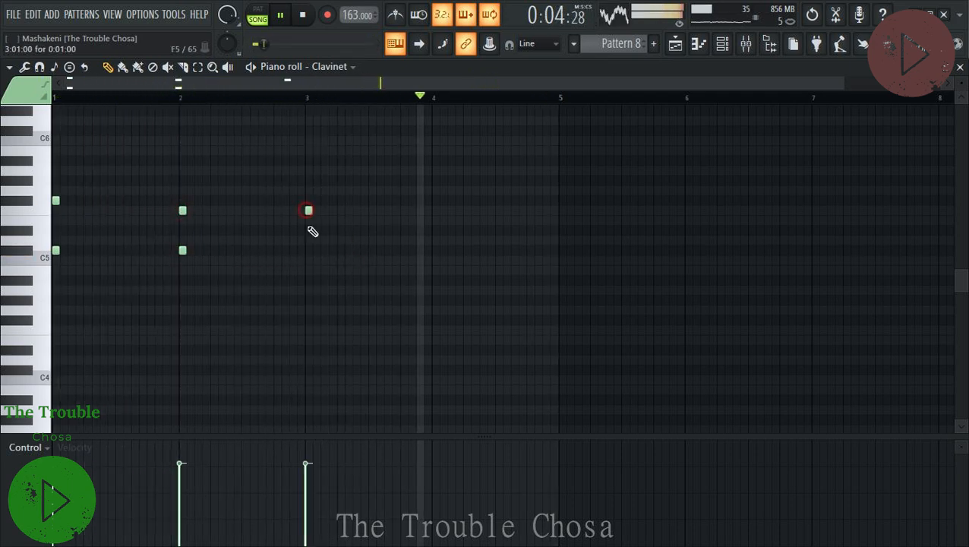
click(308, 250)
drag(306, 260, 298, 260)
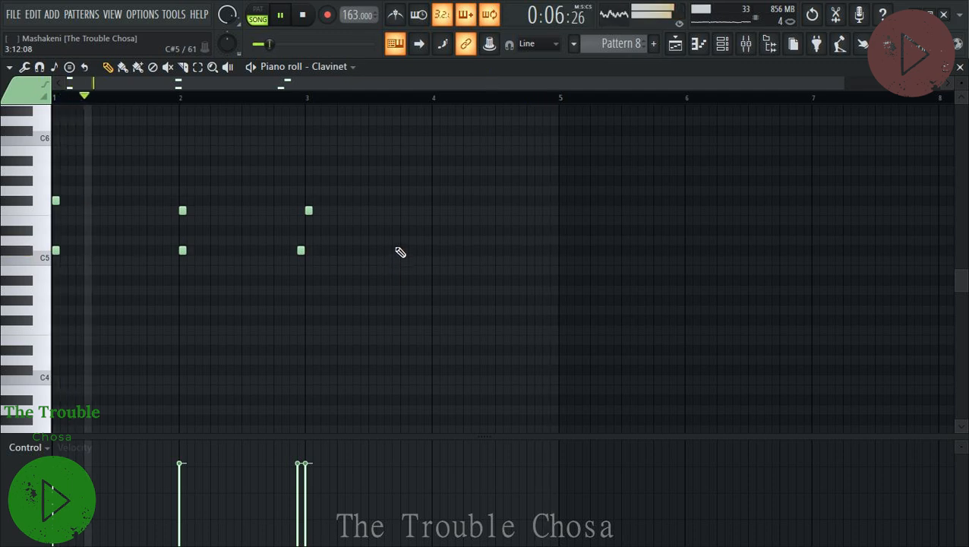
click(434, 251)
click(434, 209)
drag(435, 210, 434, 201)
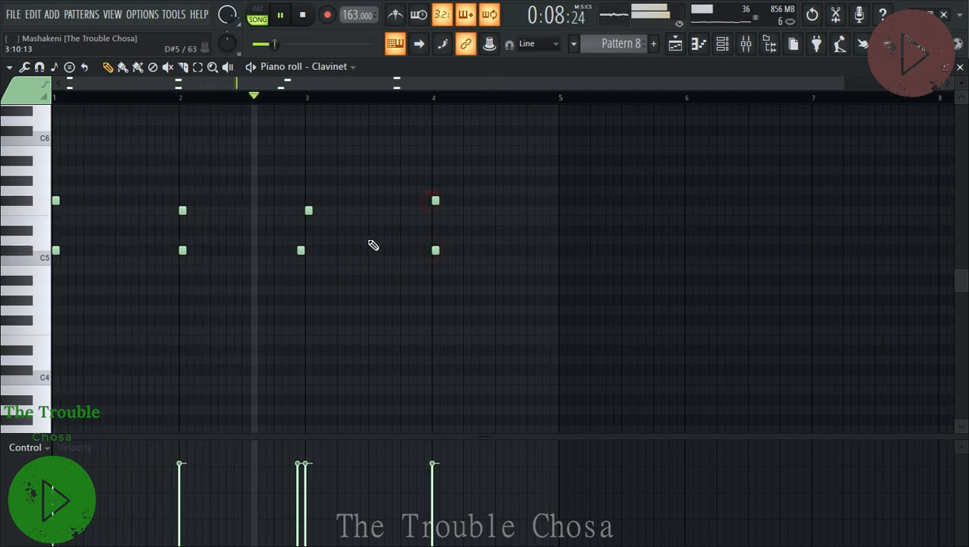
right_click(303, 252)
click(308, 250)
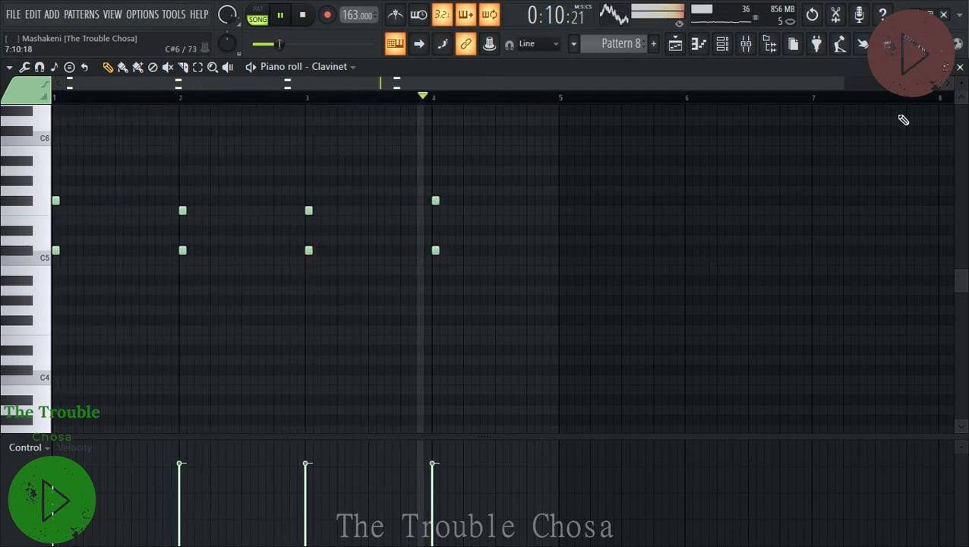
Close the Clavinet's piano roll and open the piano roll of the Unison Bass channel.
click(961, 66)
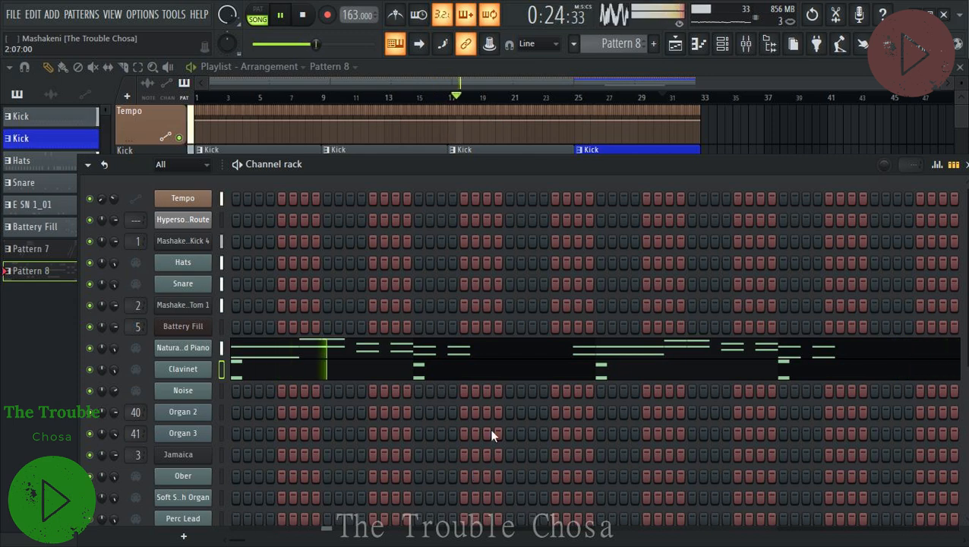
scroll(492, 435, down, 3)
right_click(199, 504)
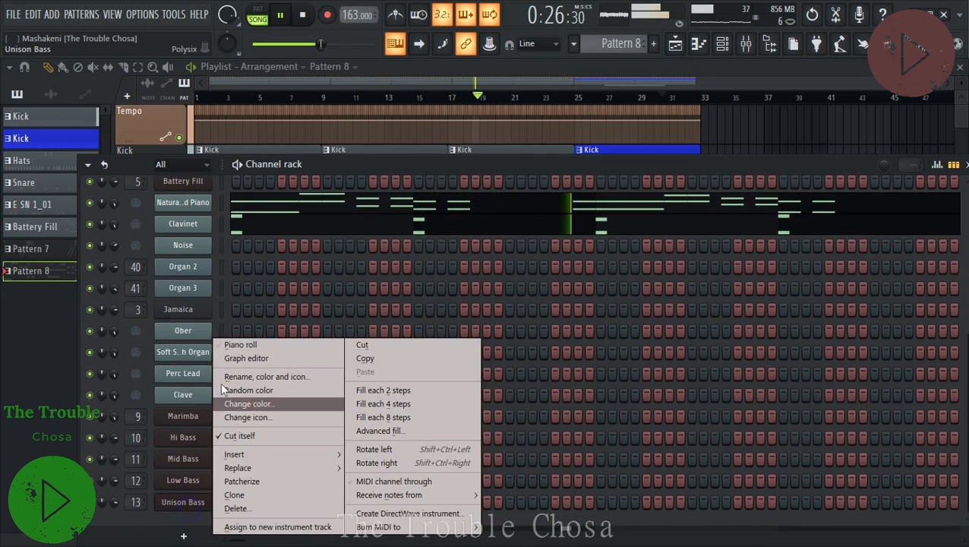
click(243, 345)
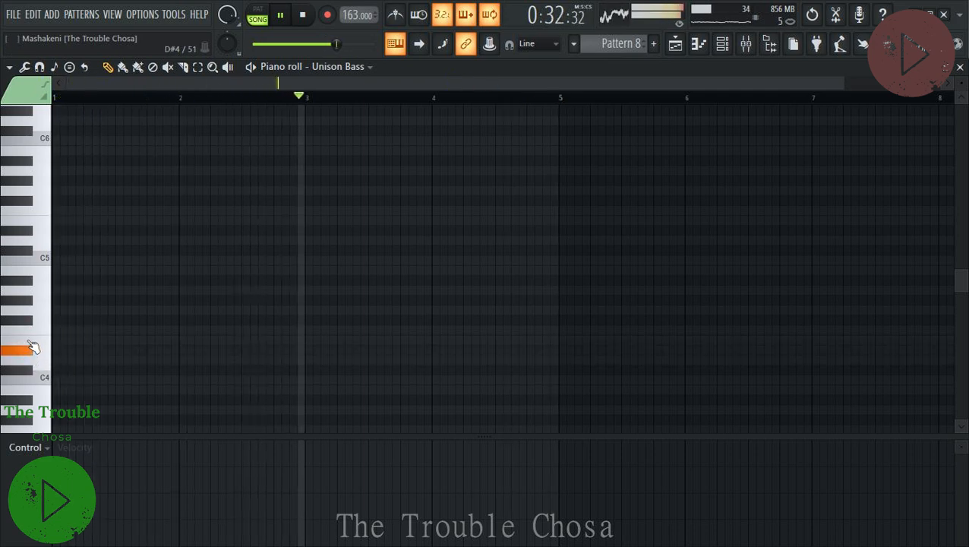
Add a two-step B3 note directly before bar 2 and a nine-step C#4 note at the start of bar 2.
scroll(32, 313, down, 5)
click(166, 251)
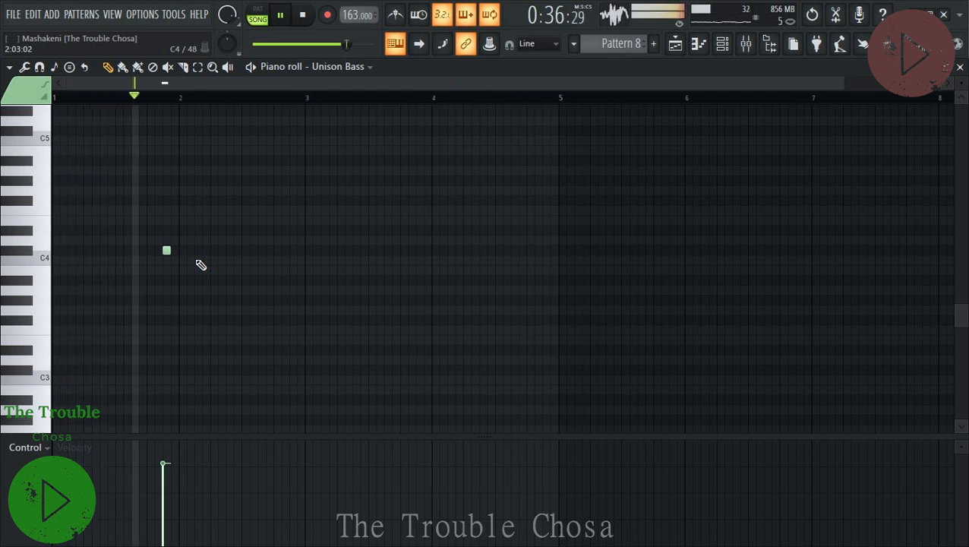
right_click(167, 251)
click(165, 270)
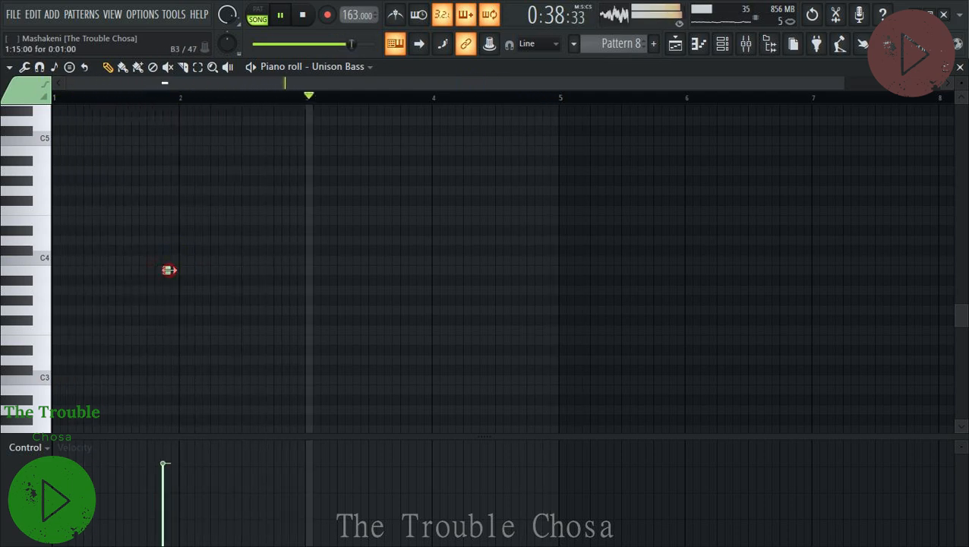
drag(170, 270, 174, 270)
click(184, 251)
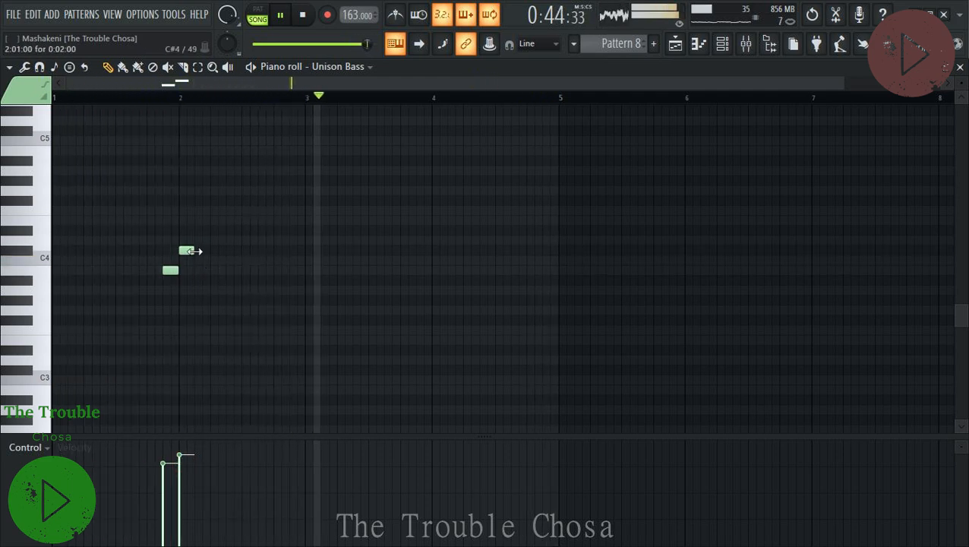
drag(195, 250, 250, 253)
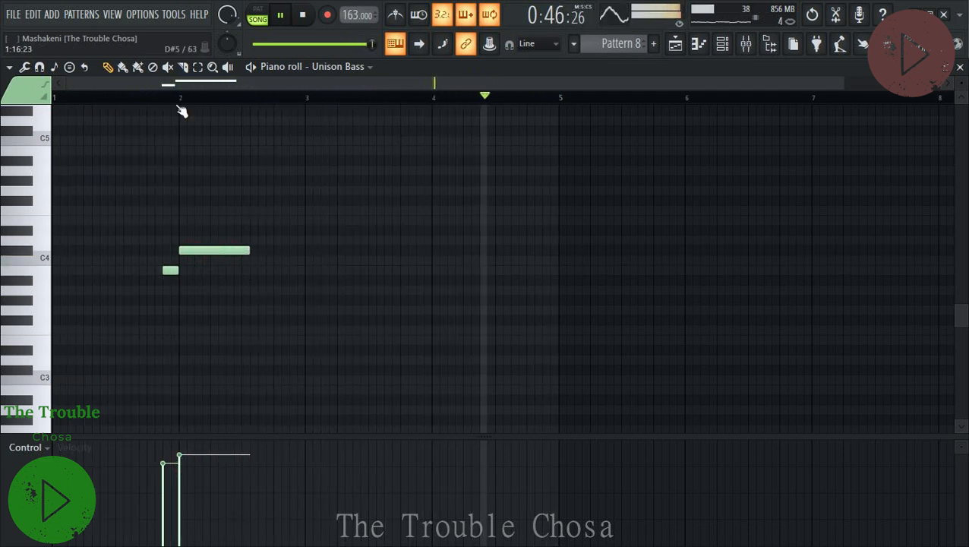
Select bars 1 and 2 of the bass line and duplicate their notes into bars 3 and 4.
click(198, 67)
key(ctrl+a)
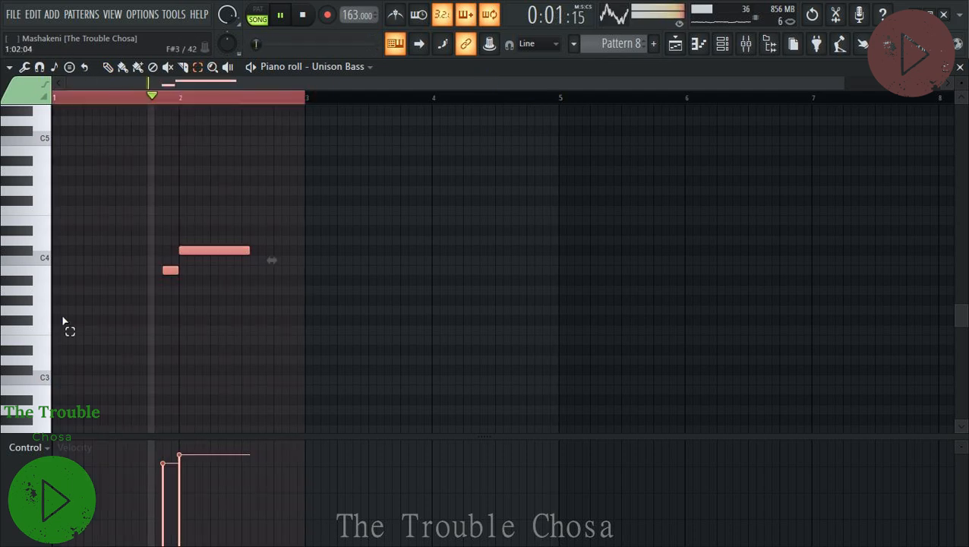
key(ctrl+b)
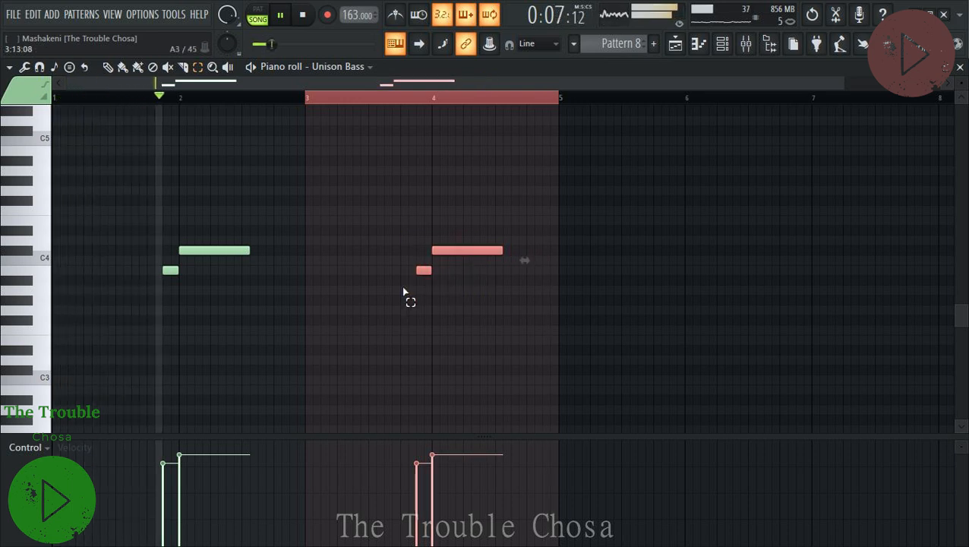
Transpose the copied notes up four semitones, raise the long bar 4 note to F#4, and deselect it.
key(Up)
key(Up)
key(Up)
key(Up)
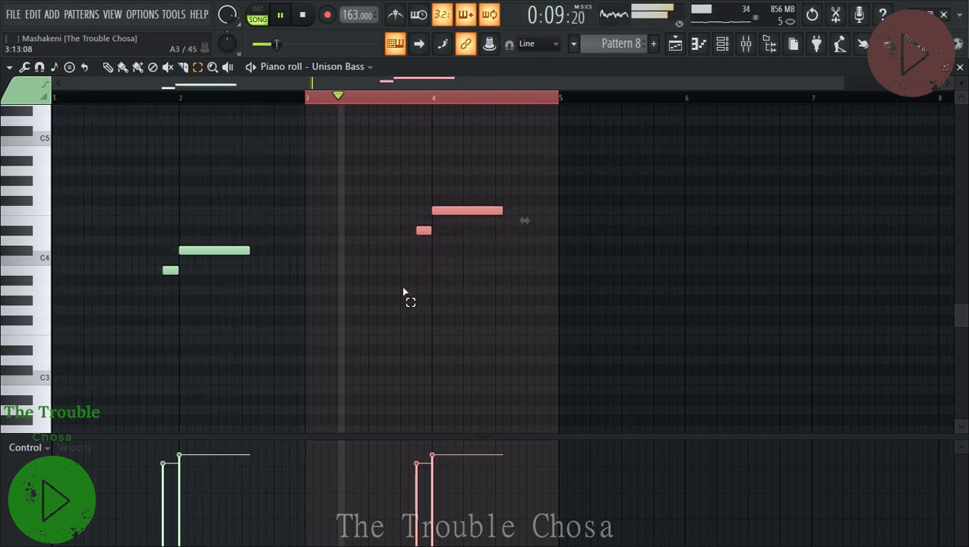
click(469, 210)
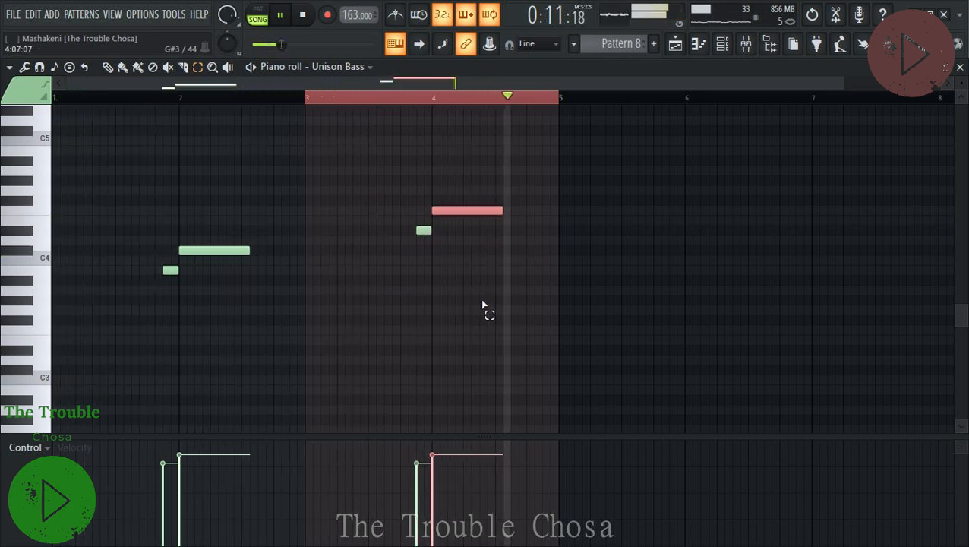
key(shift+Up)
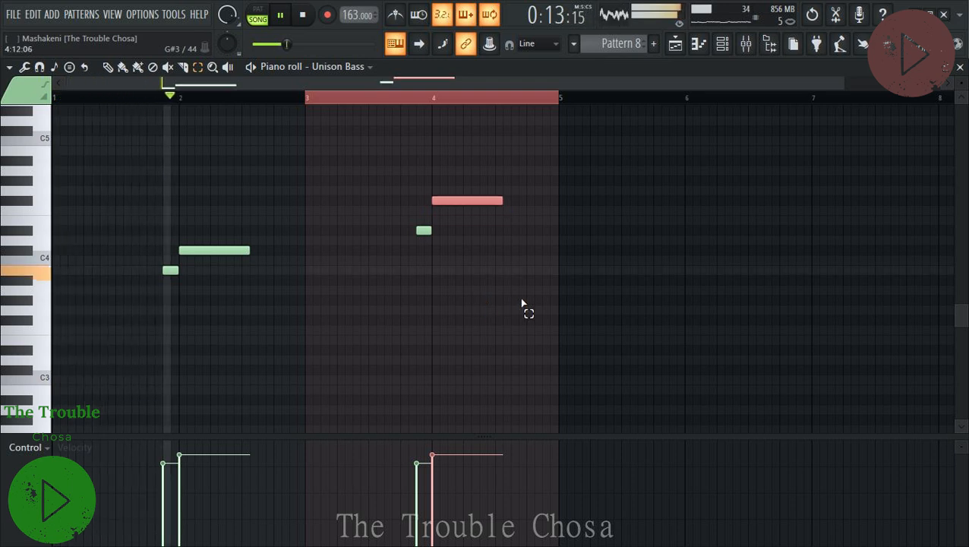
click(531, 267)
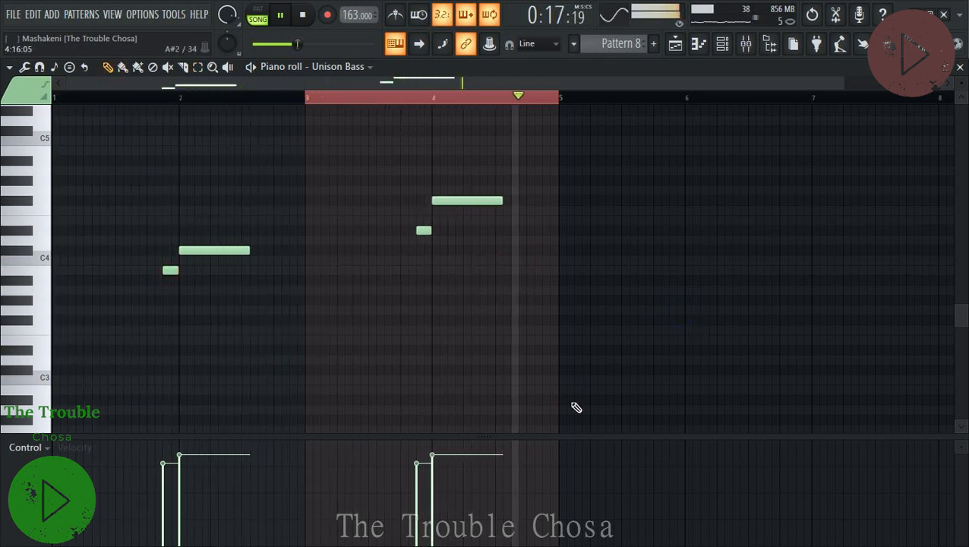
Lower the velocities of the two copied bass notes, keeping the short note softer than the long one.
click(416, 482)
click(434, 466)
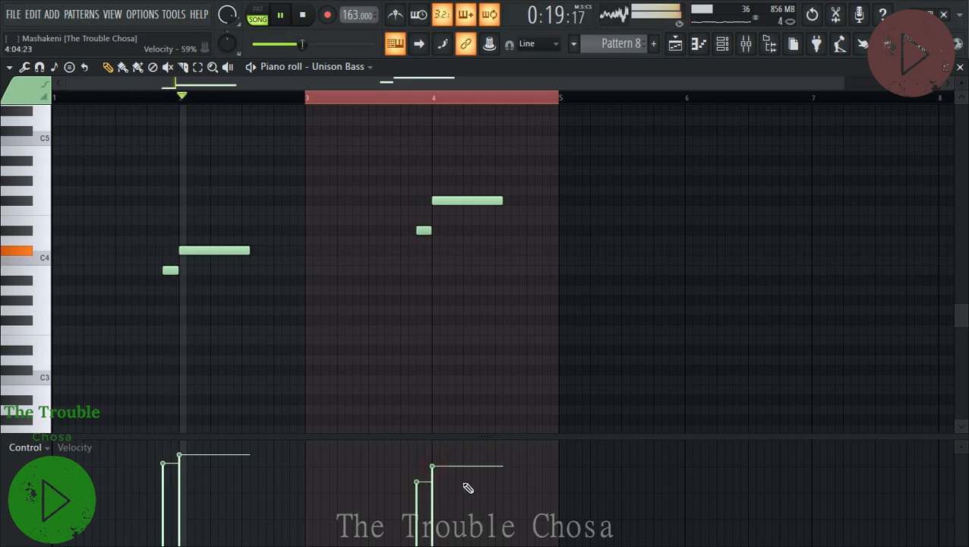
click(164, 271)
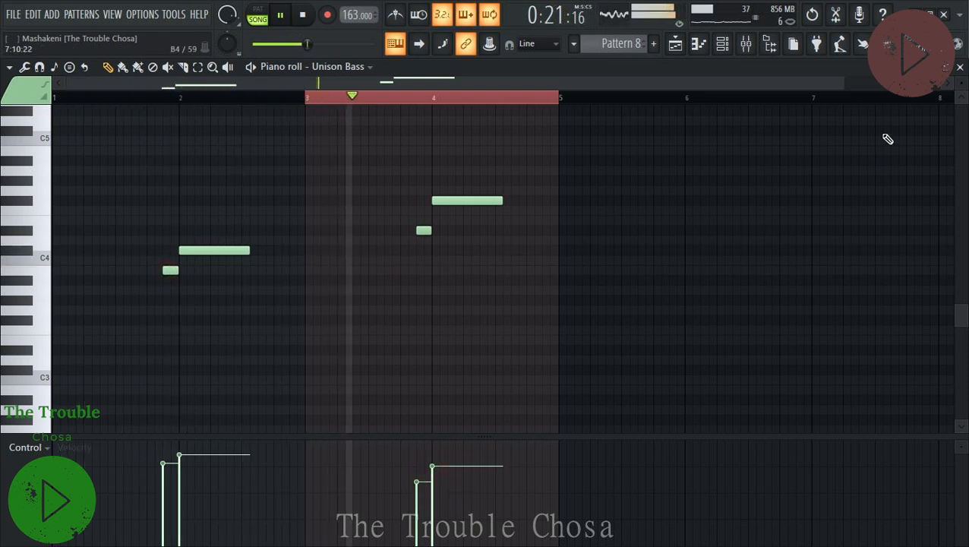
Close the Unison Bass piano roll and open the piano roll of the Hi Bass channel.
click(960, 67)
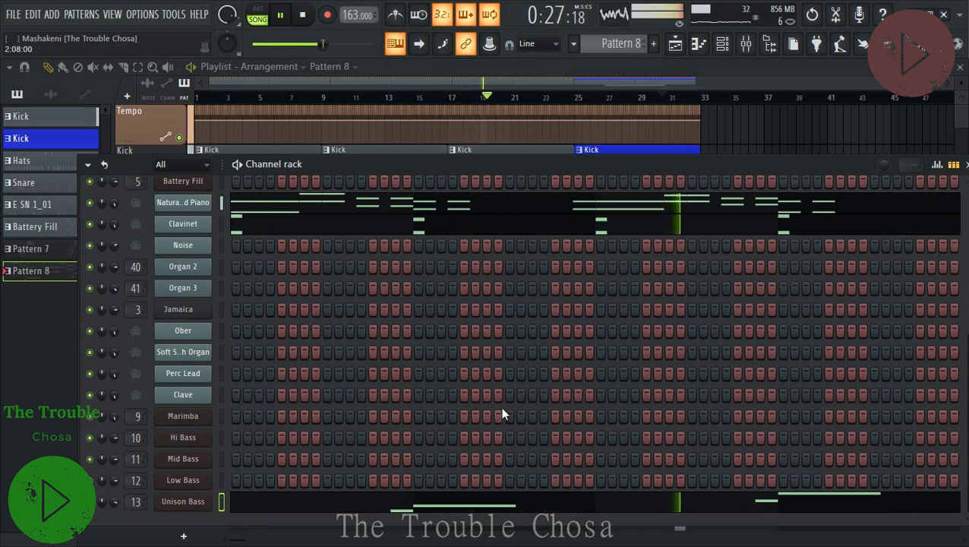
right_click(186, 440)
click(260, 345)
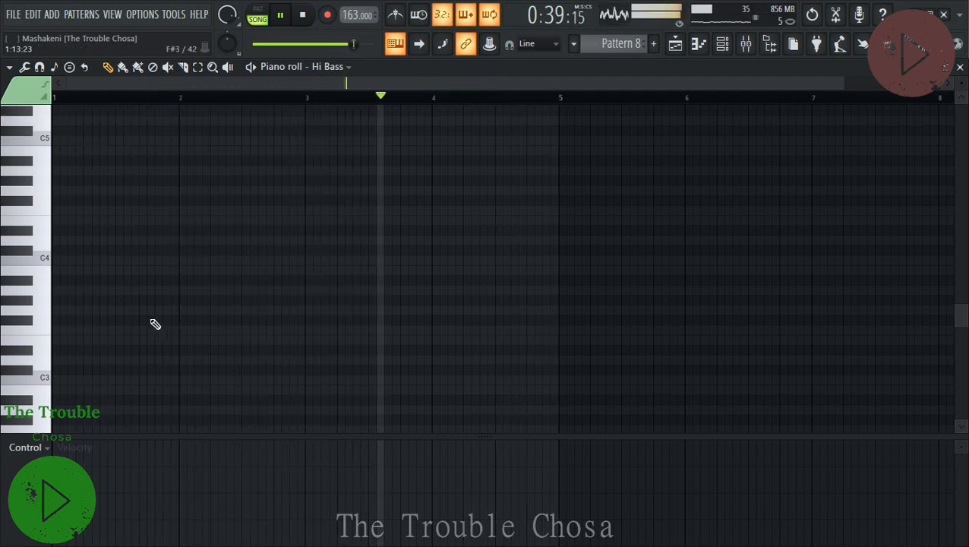
Add an F#3 note at the start of bar 1, quantize it to one step, and raise it an octave to F#4.
click(60, 319)
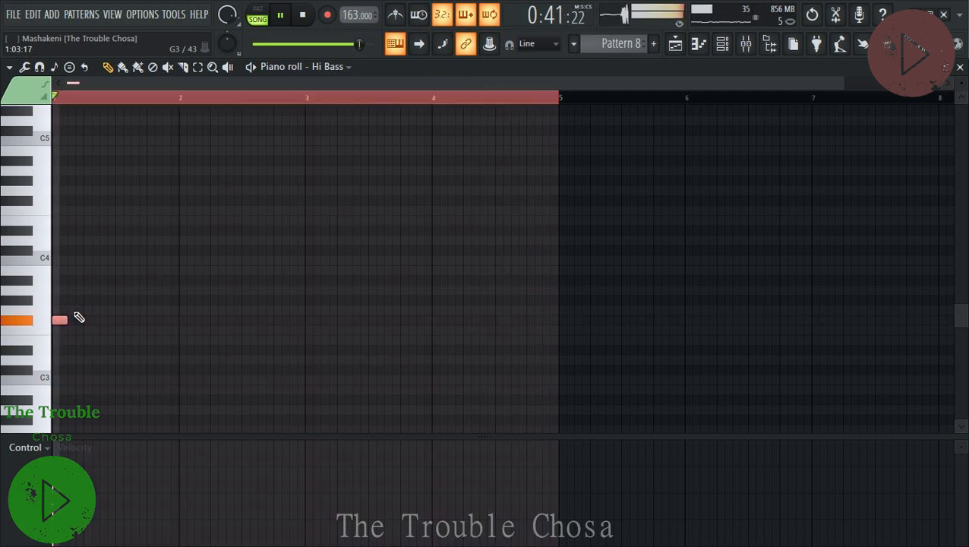
key(alt+q)
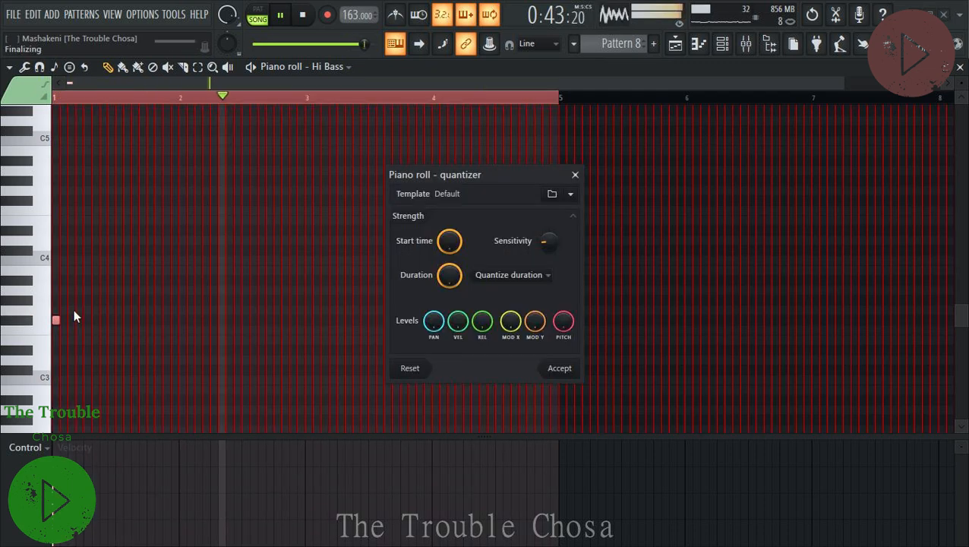
key(Return)
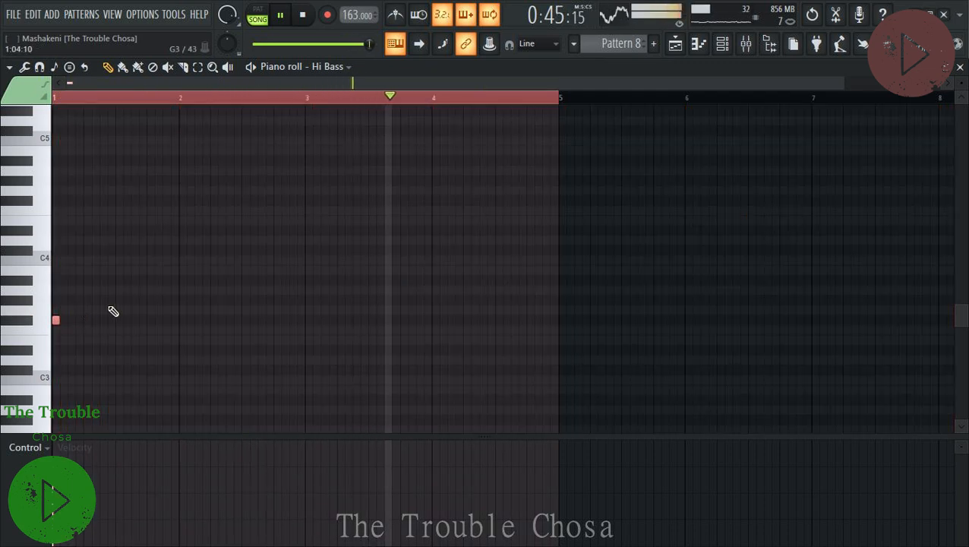
key(ctrl+Up)
scroll(114, 306, up, 2)
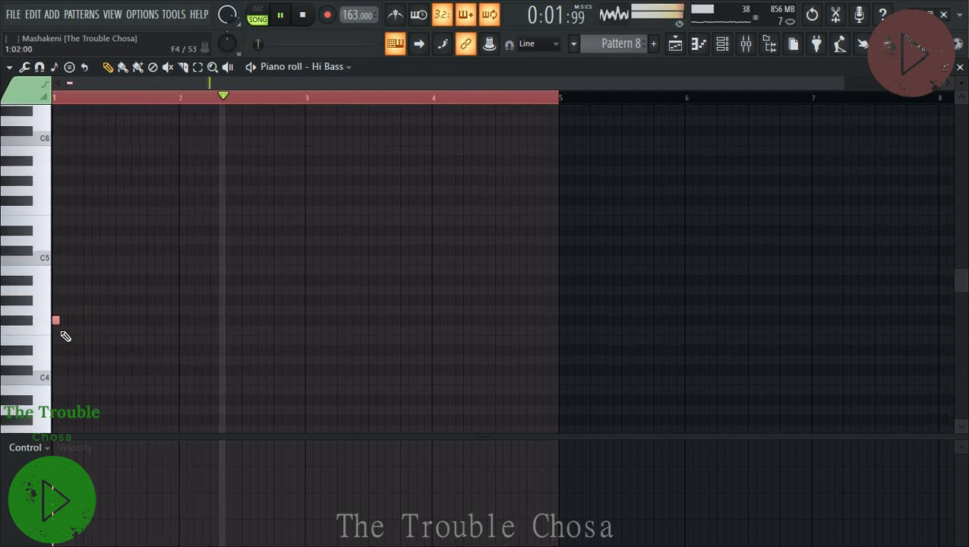
In bar 1, add one-step F#5 notes at steps 6 and 9 and B4 notes at steps 12 and 15.
click(95, 201)
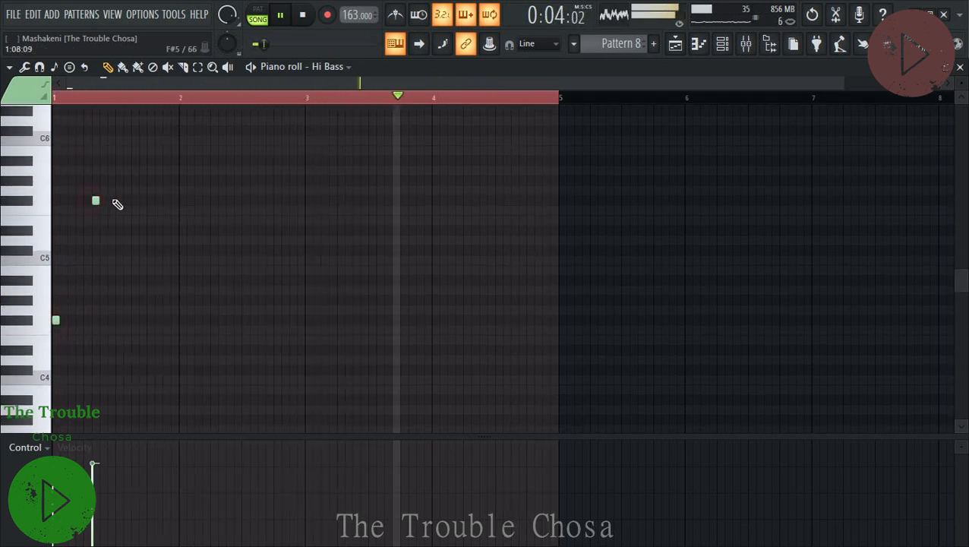
click(119, 200)
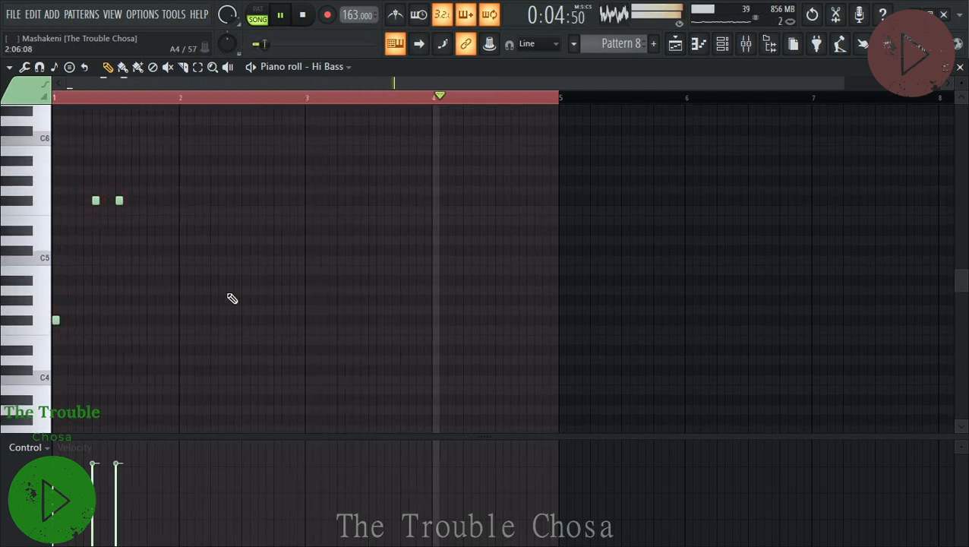
click(142, 270)
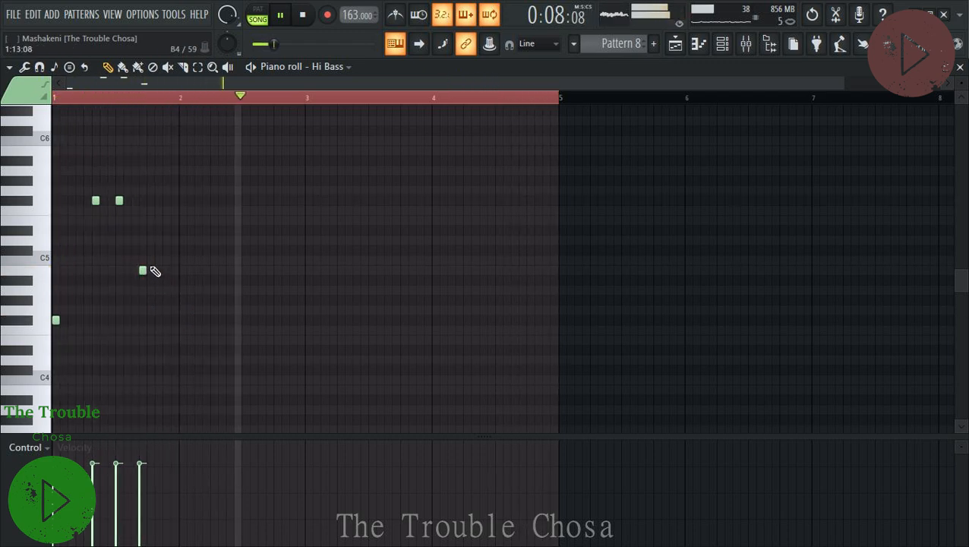
click(167, 271)
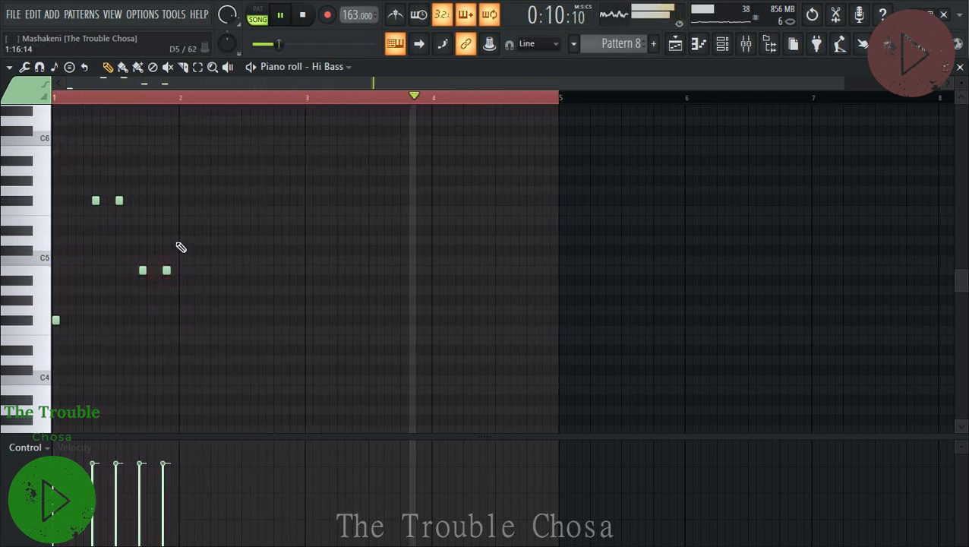
Add one-step C#5 notes at steps 1, 6 and 9 of bar 2.
click(182, 251)
click(221, 251)
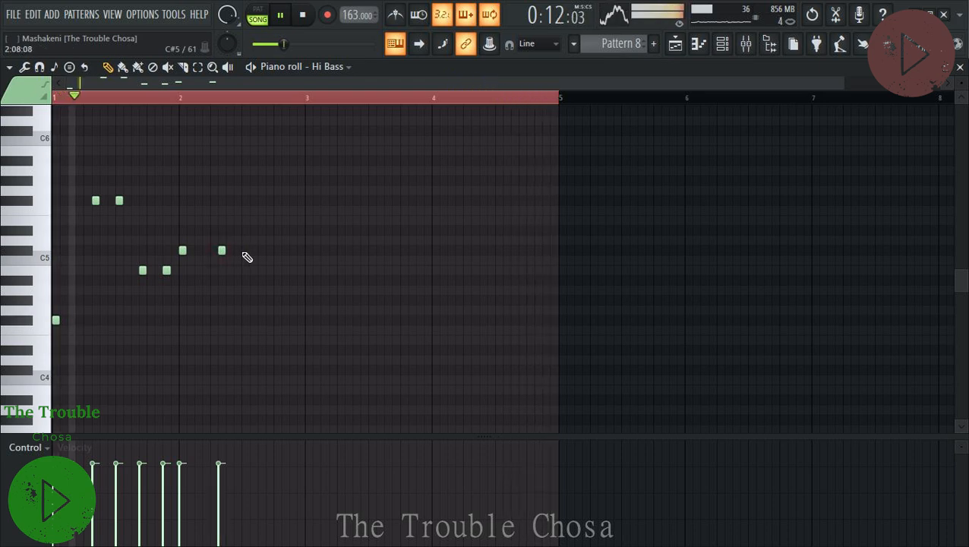
click(245, 250)
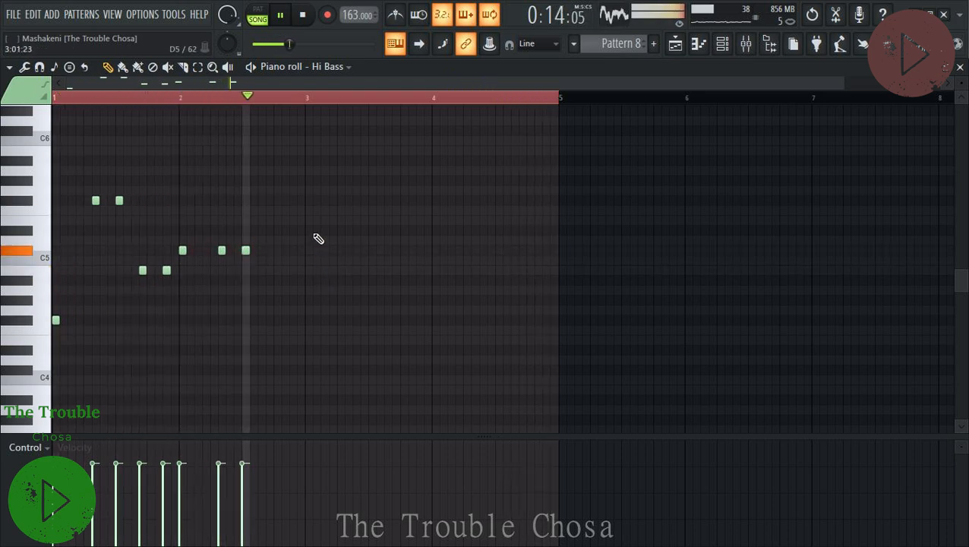
In bar 3, add one-step notes: G#5 at step 1, C#5 at steps 6 and 9, and D#5 at steps 12 and 15.
click(308, 182)
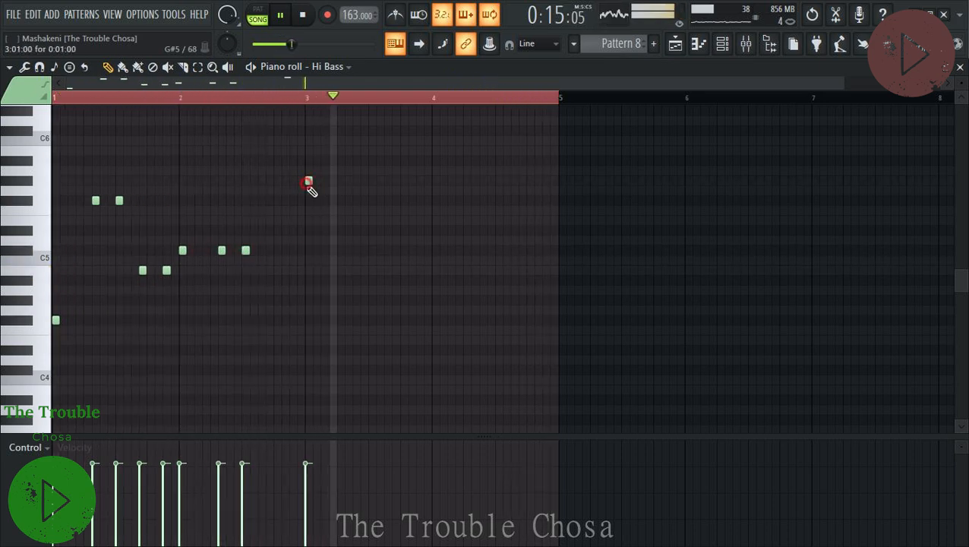
click(347, 251)
click(372, 250)
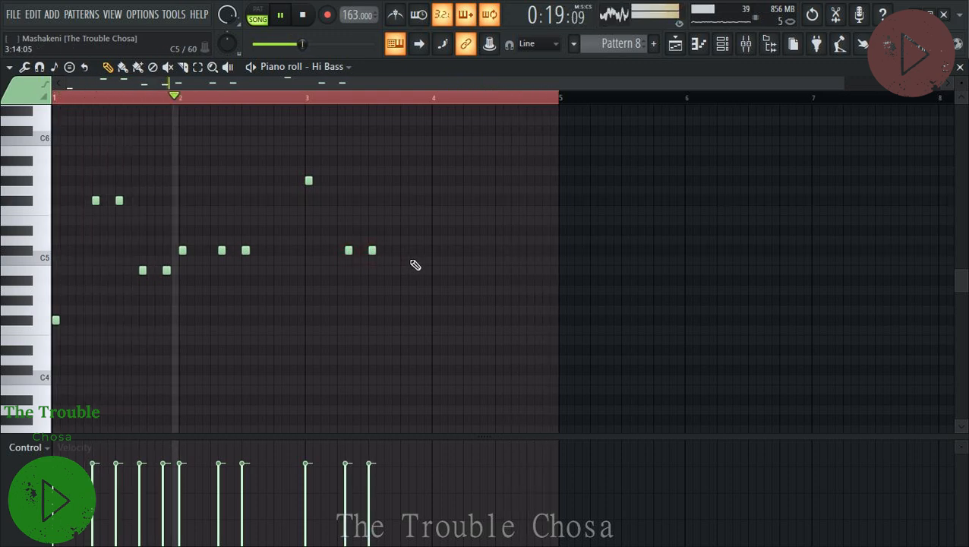
click(396, 230)
click(420, 230)
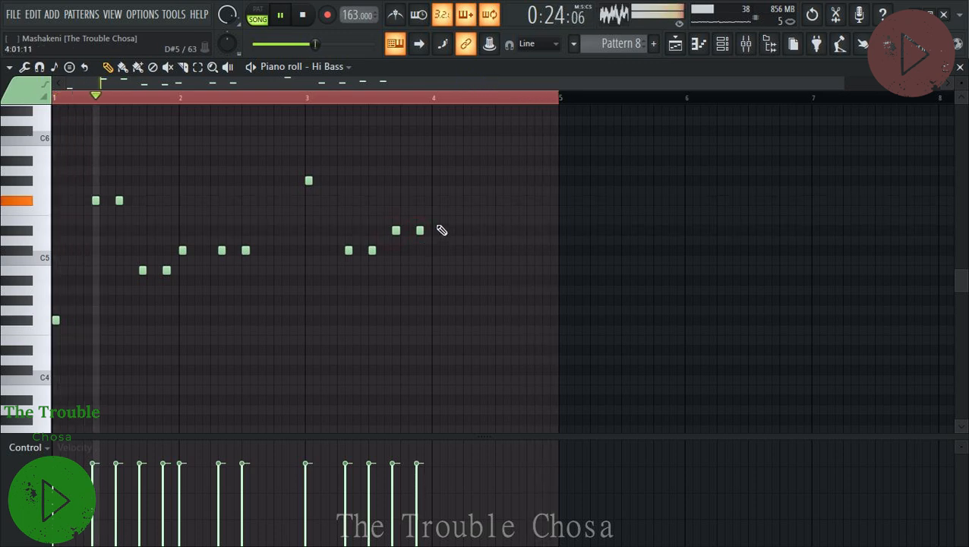
Add one-step F#5 notes at steps 1, 6, 9 and 14 of bar 4.
click(435, 200)
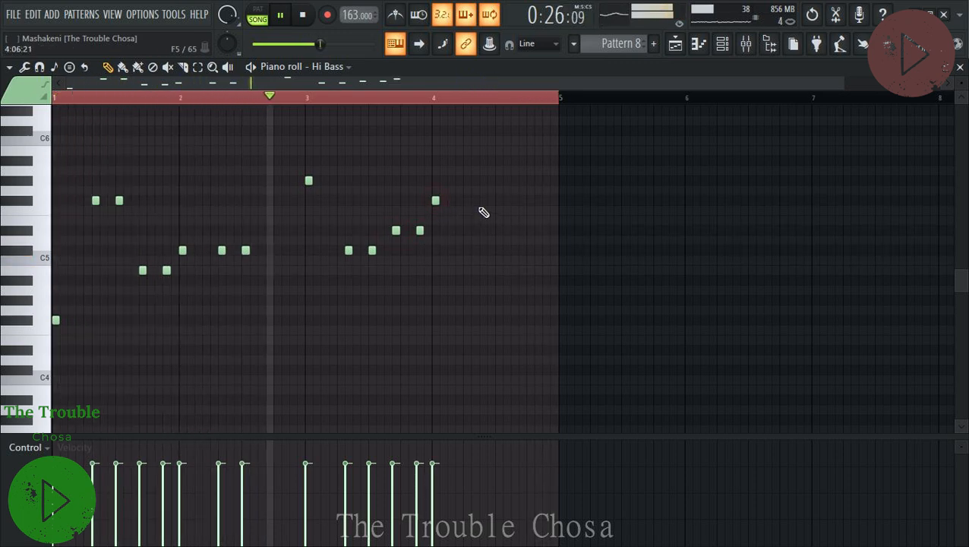
click(474, 201)
click(498, 200)
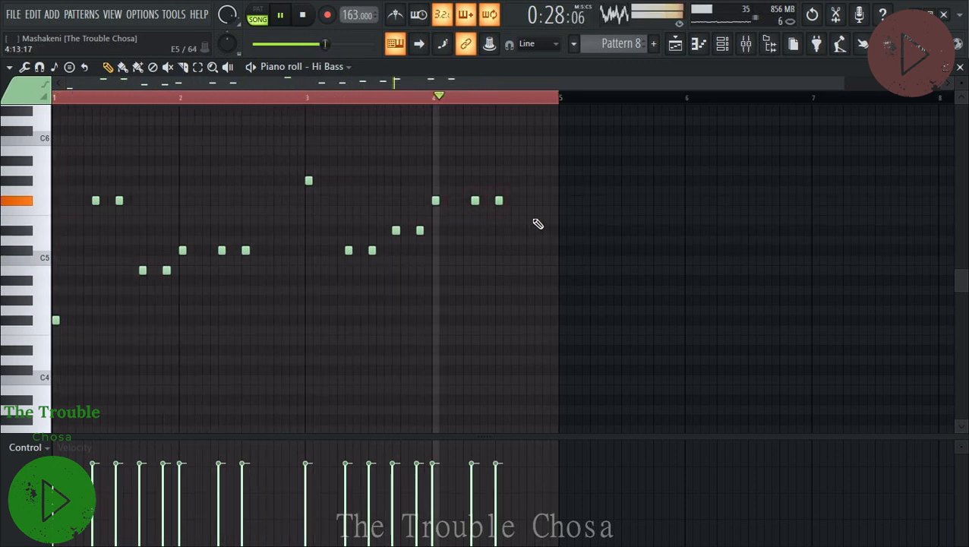
click(545, 201)
drag(542, 202, 536, 205)
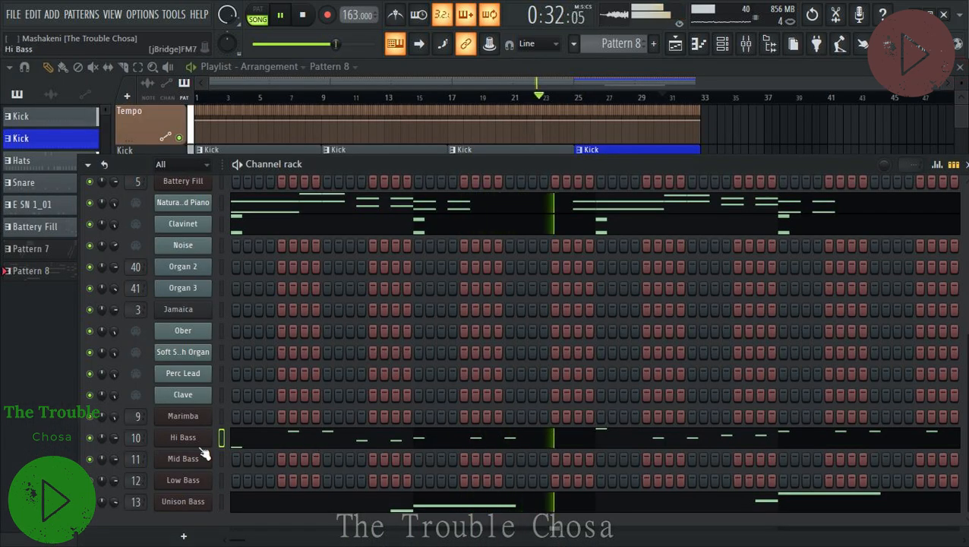
Copy the Hi Bass notes from the channel rack and paste them into the Mid Bass and Low Bass channels.
right_click(201, 451)
click(361, 358)
right_click(201, 460)
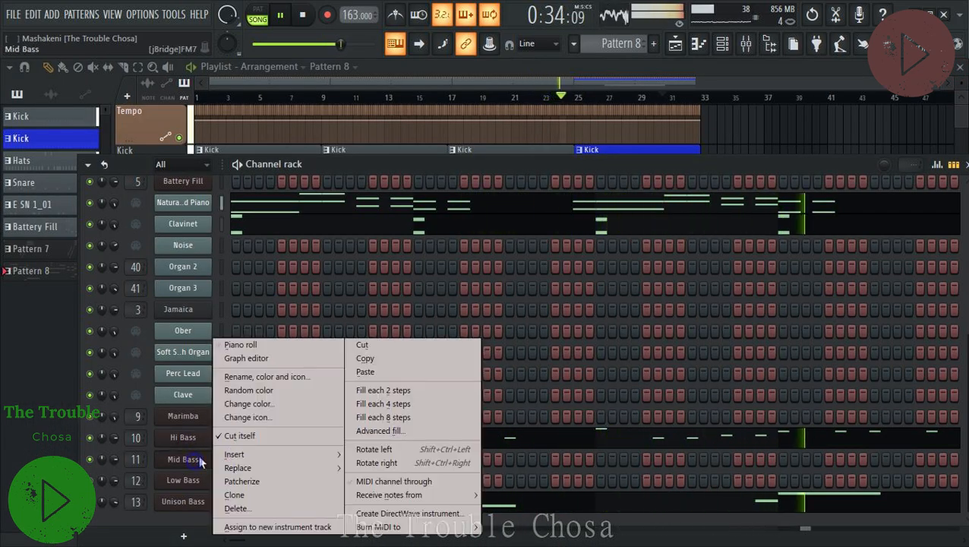
click(363, 371)
right_click(189, 482)
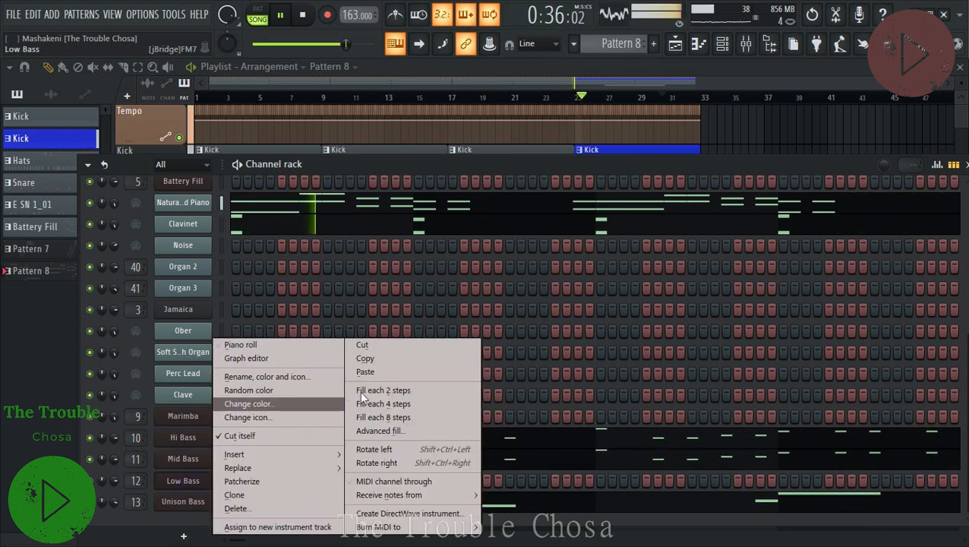
click(363, 372)
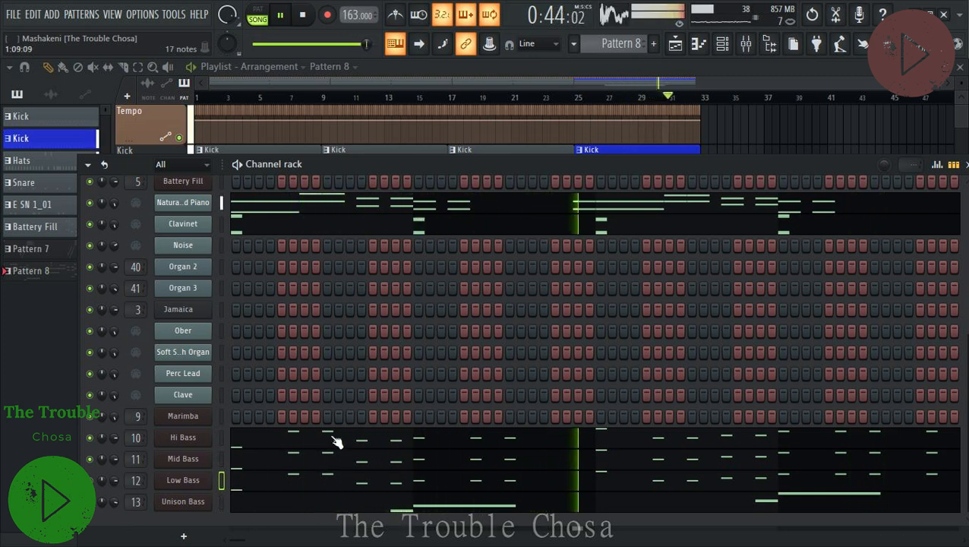
right_click(201, 423)
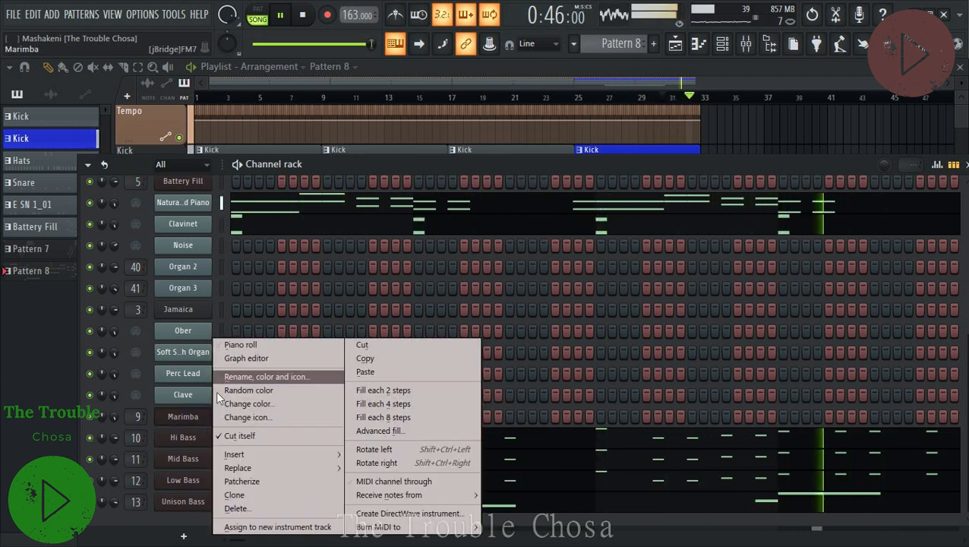
click(486, 170)
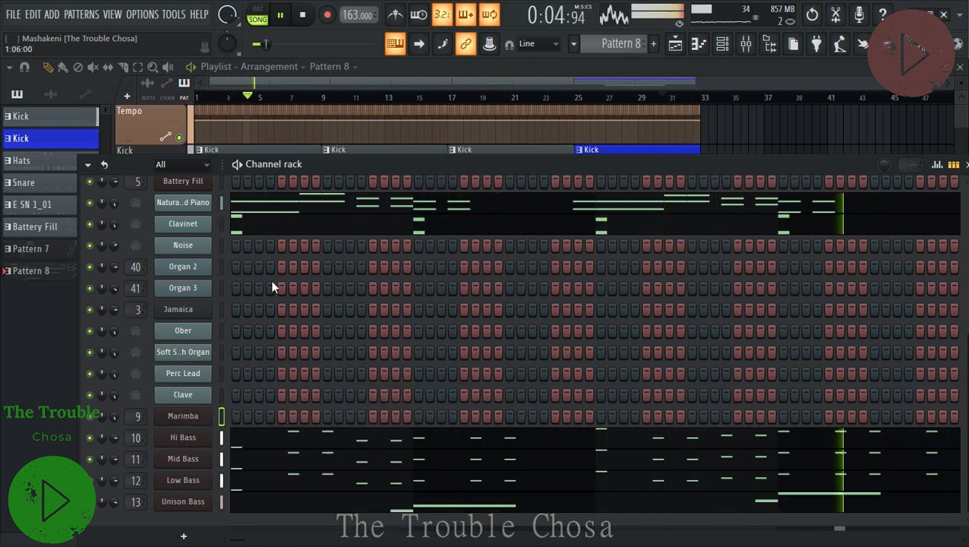
Copy the Hi Bass notes into the Clave channel and open the Clave piano roll.
right_click(196, 443)
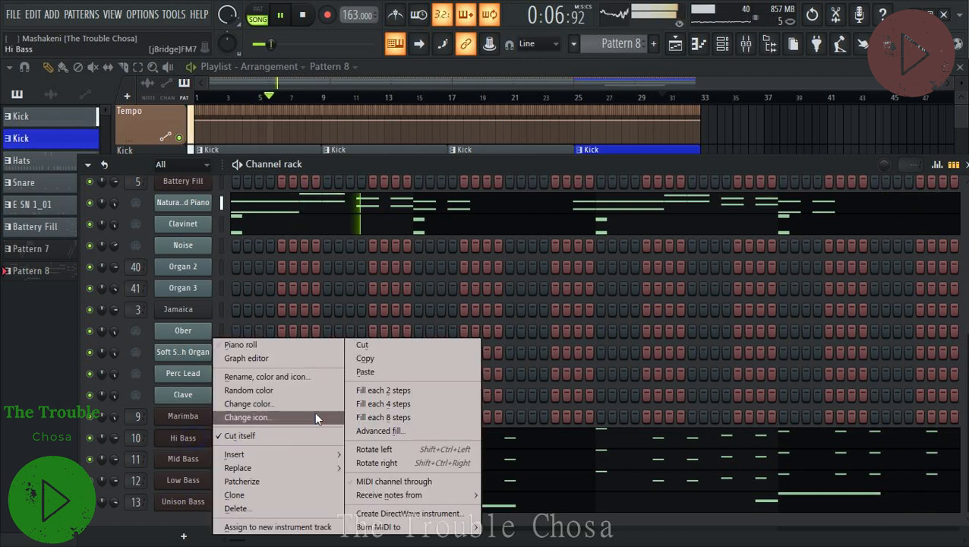
click(367, 361)
right_click(204, 396)
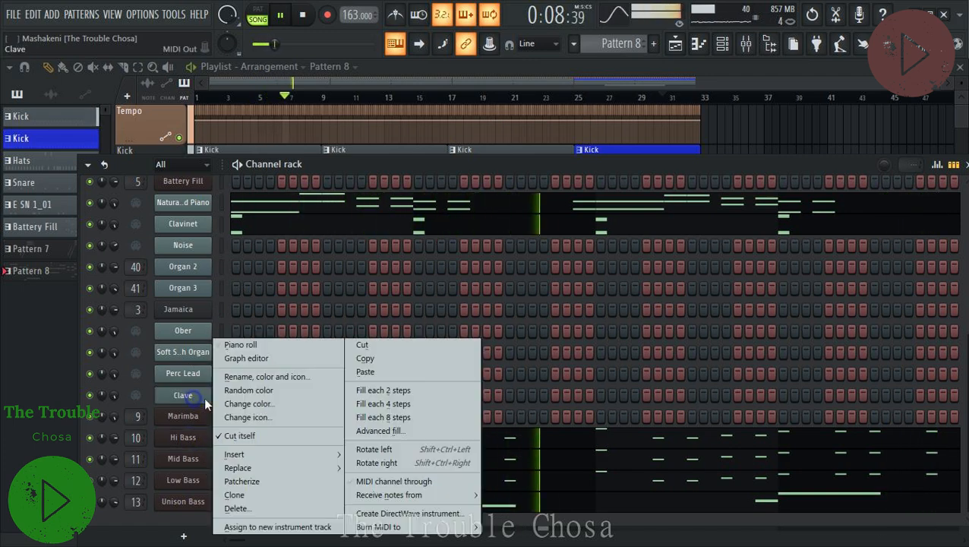
click(364, 372)
click(324, 399)
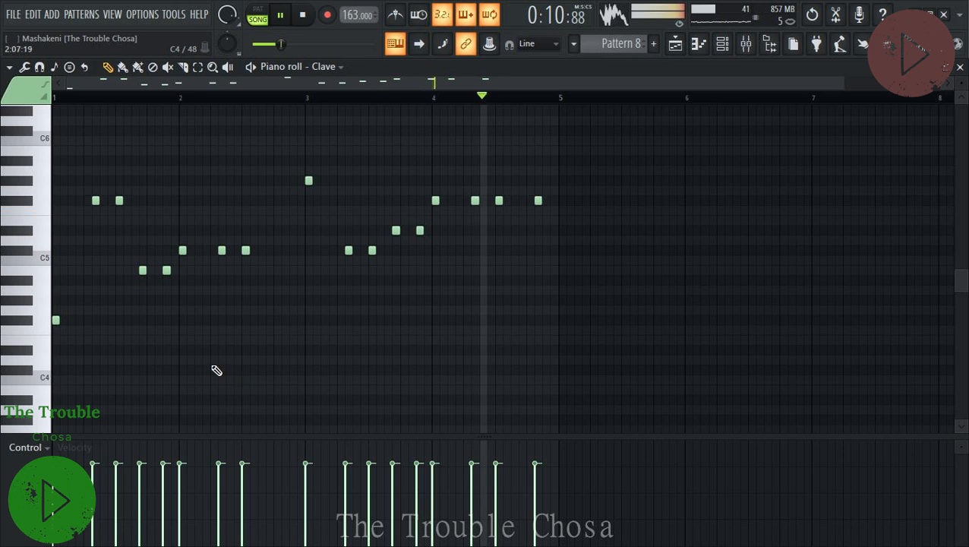
Delete the Clave's first note in bars 1 and 3 and all but the first in bars 2 and 4, and lower the rest an octave.
right_click(55, 320)
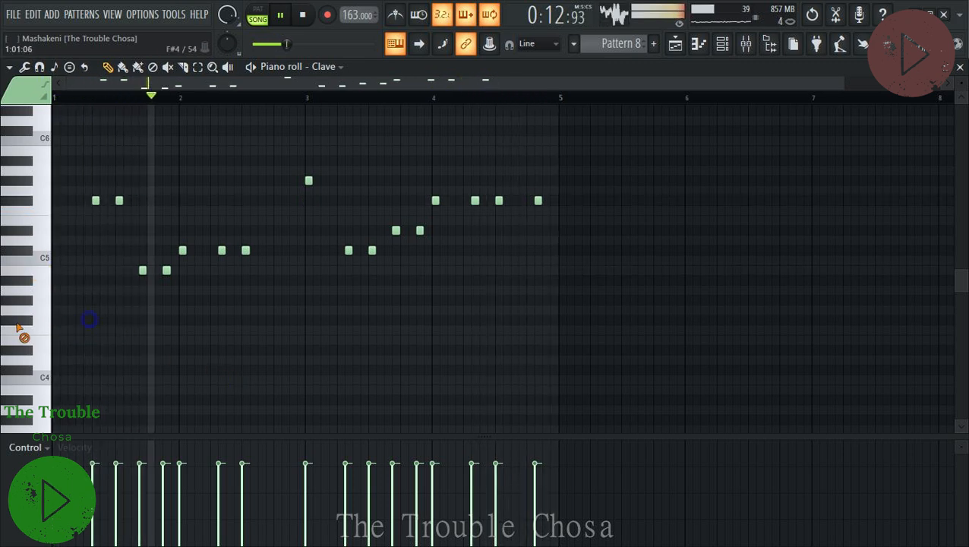
right_click(221, 251)
right_click(245, 251)
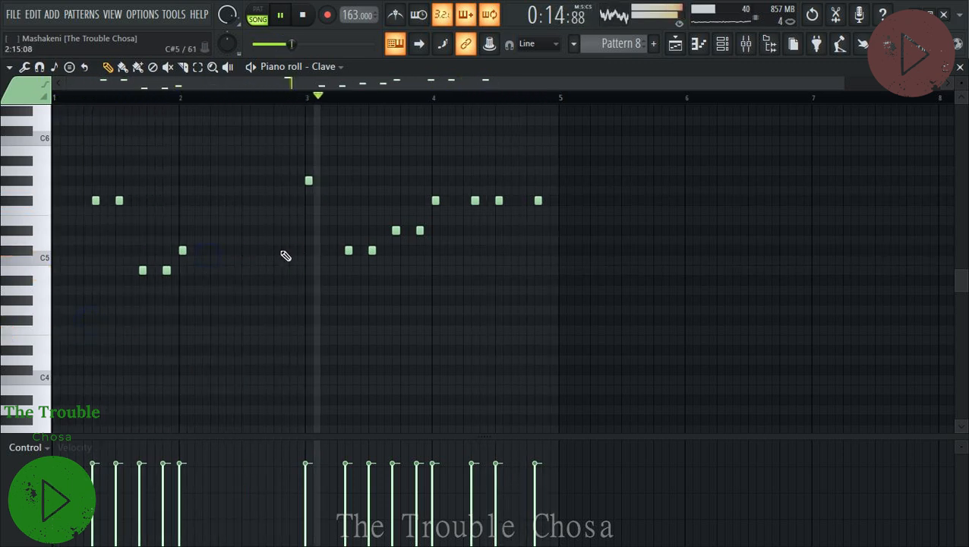
right_click(309, 181)
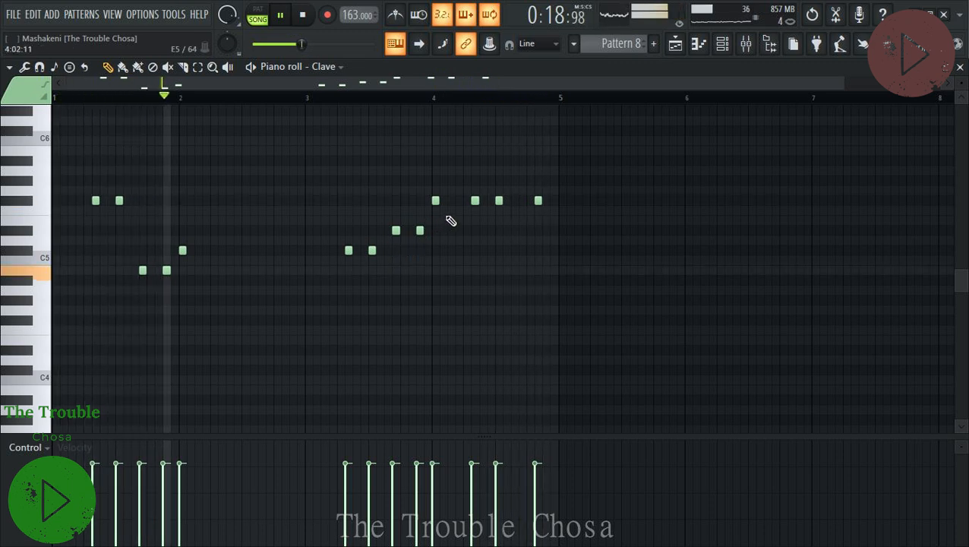
right_click(472, 200)
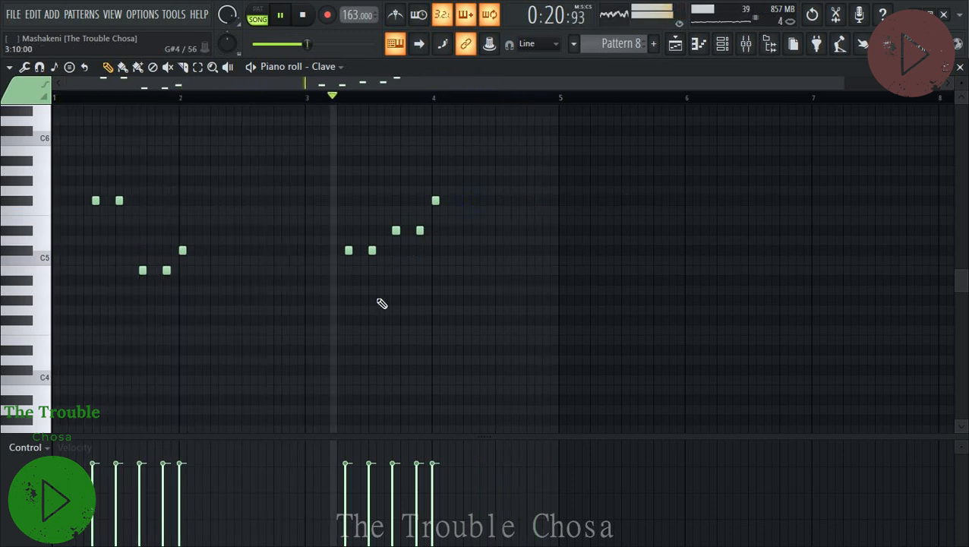
key(ctrl+Down)
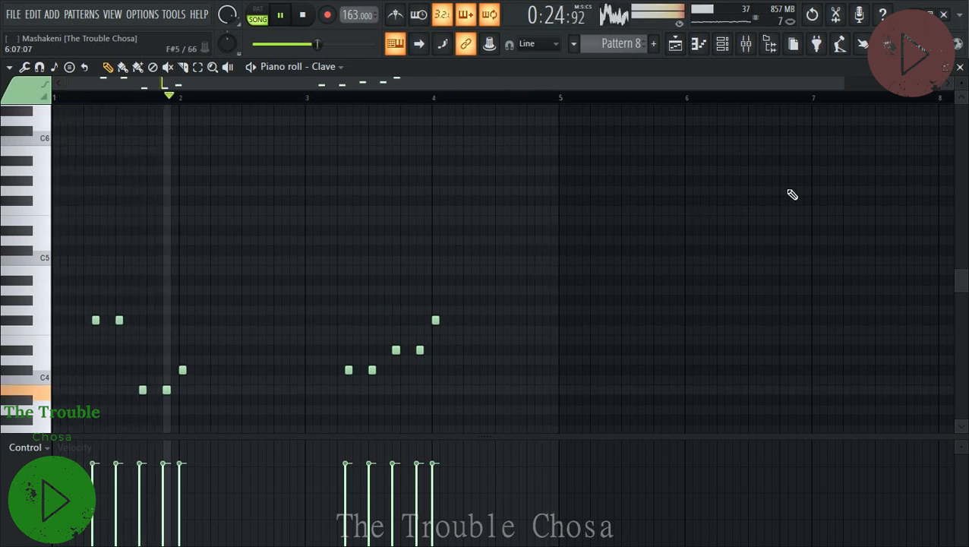
click(960, 67)
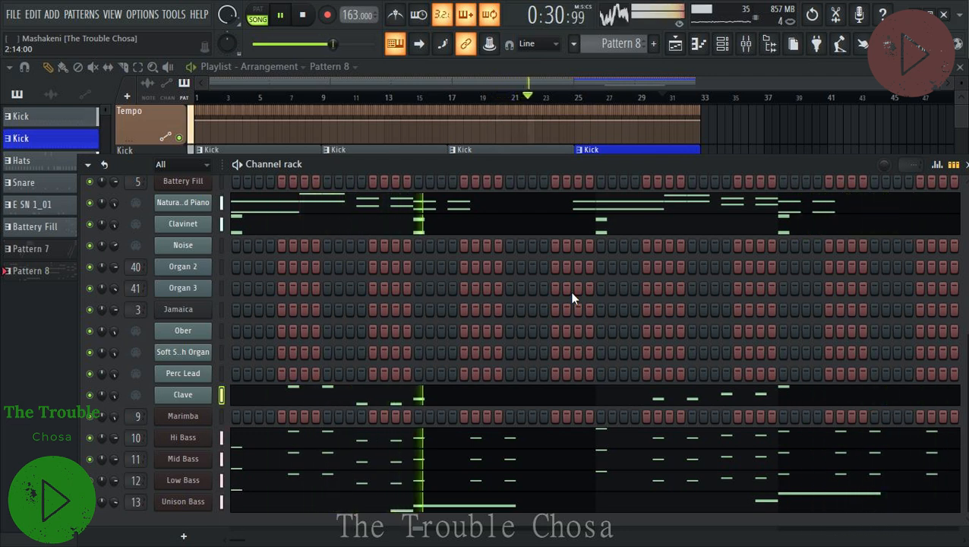
Open the Perc Lead piano roll and add four-step C#5 notes at step 6 of bars 1 and 3.
right_click(192, 375)
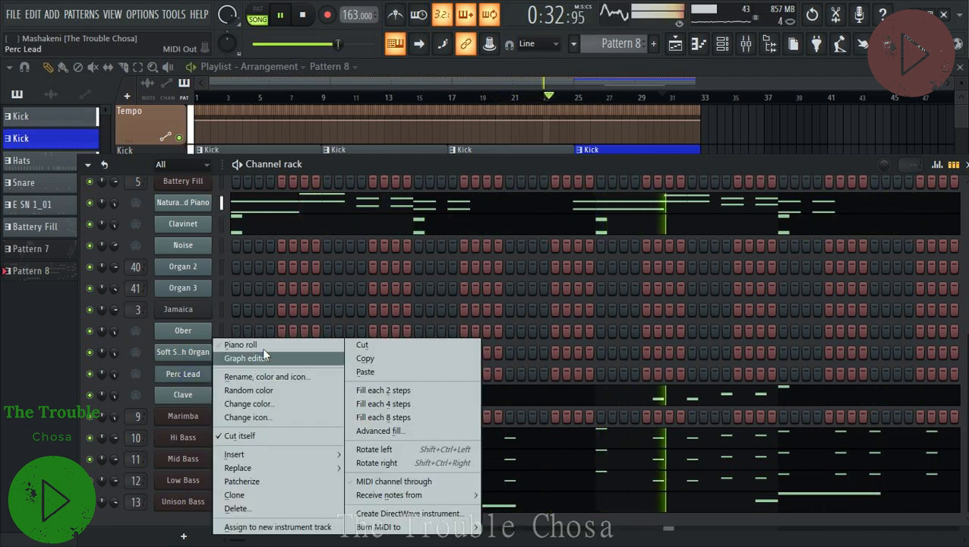
click(241, 345)
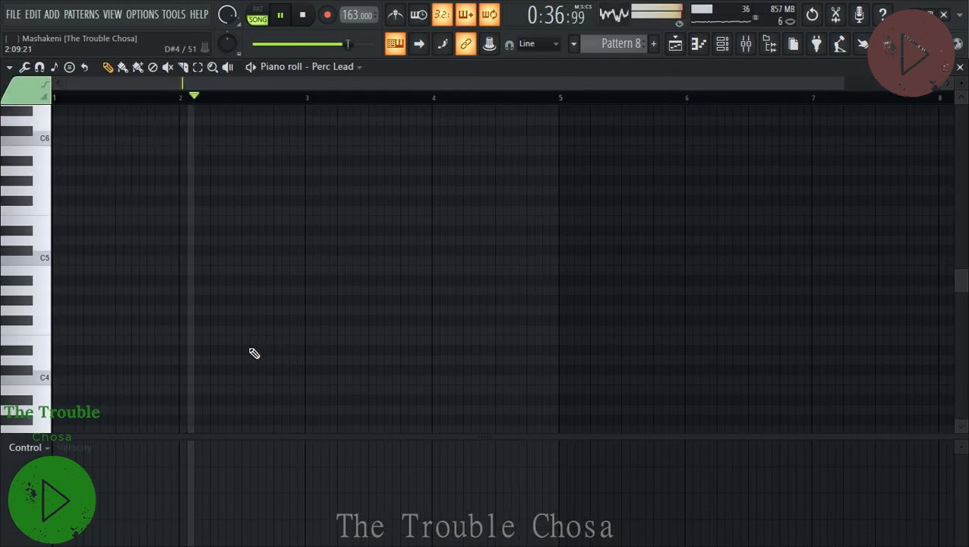
click(96, 250)
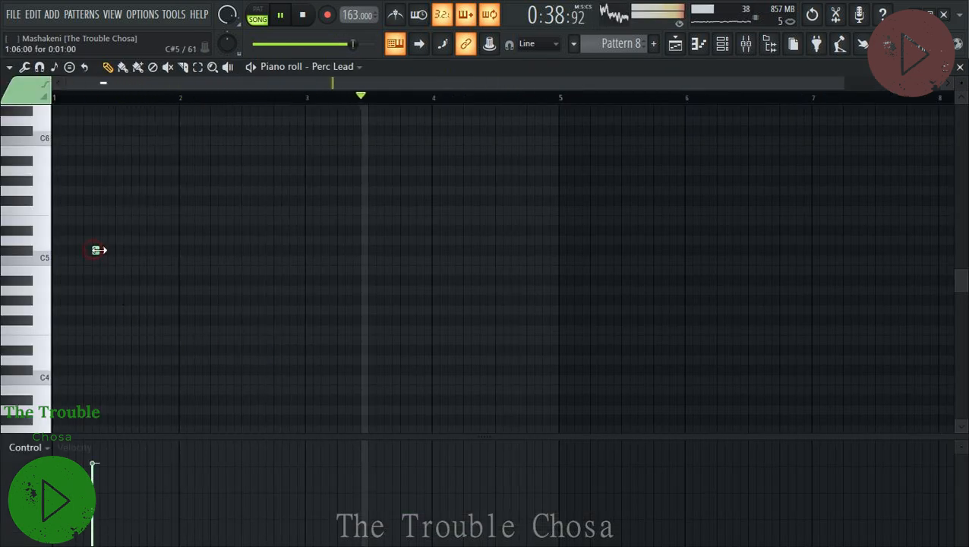
drag(98, 250, 123, 251)
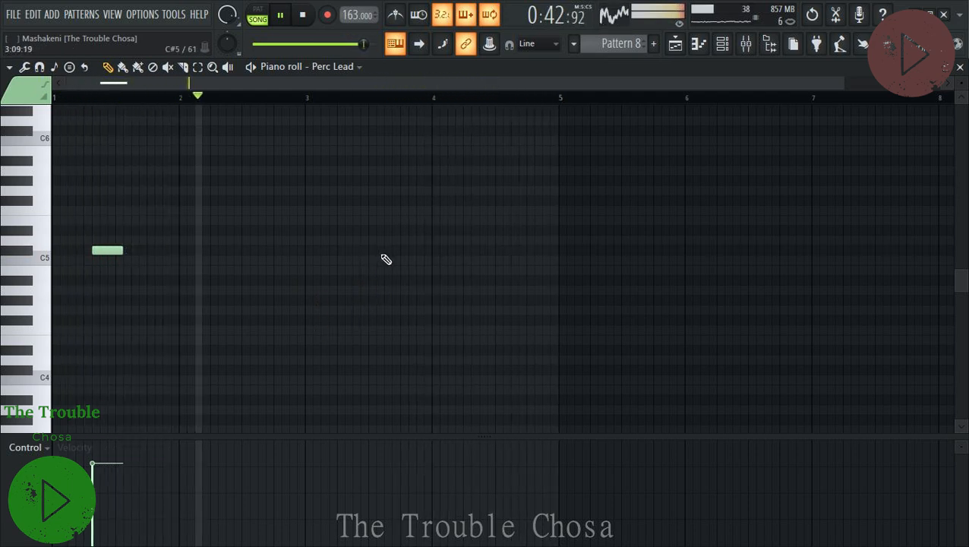
click(353, 250)
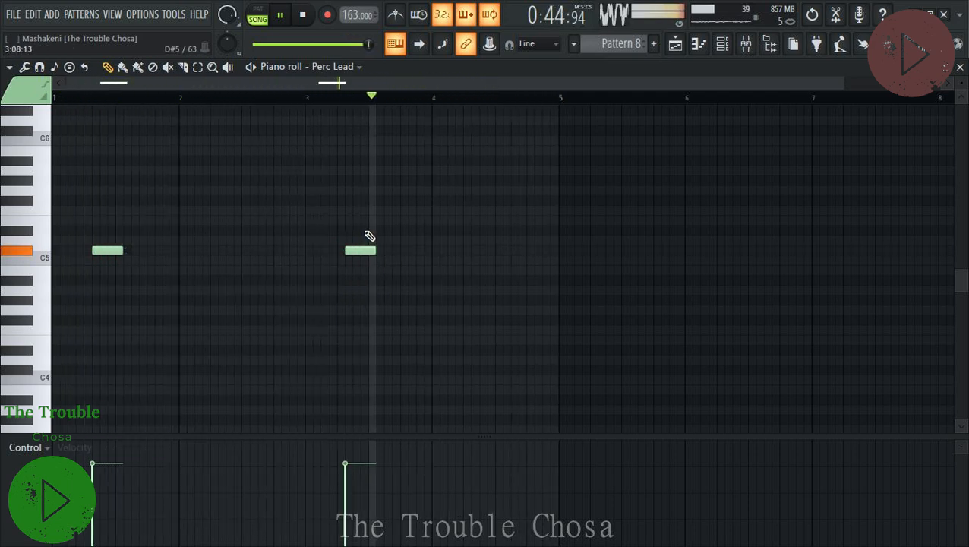
Add a one-step F5 at step 9 of bar 3 and a one-step F#5 at step 9 of bar 1, and close the piano roll.
click(369, 211)
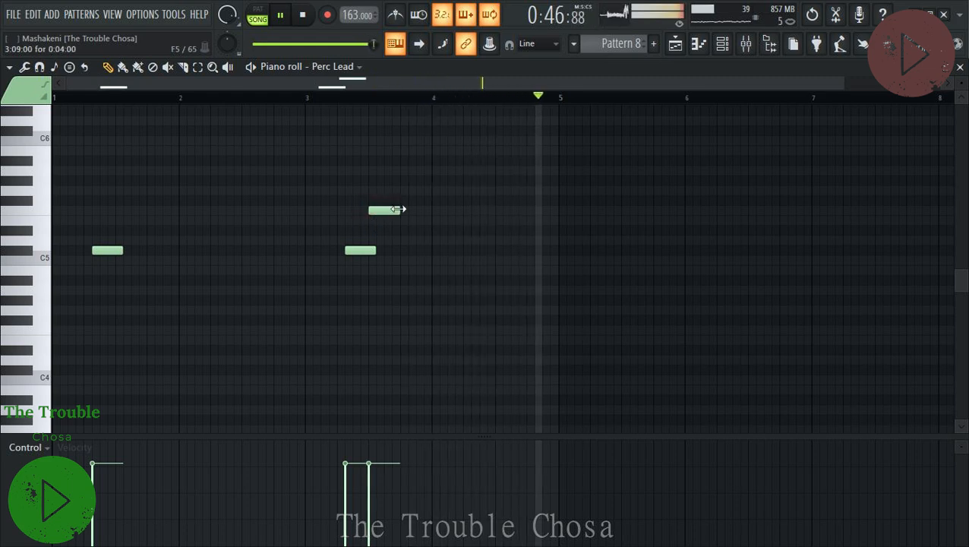
drag(401, 210, 375, 210)
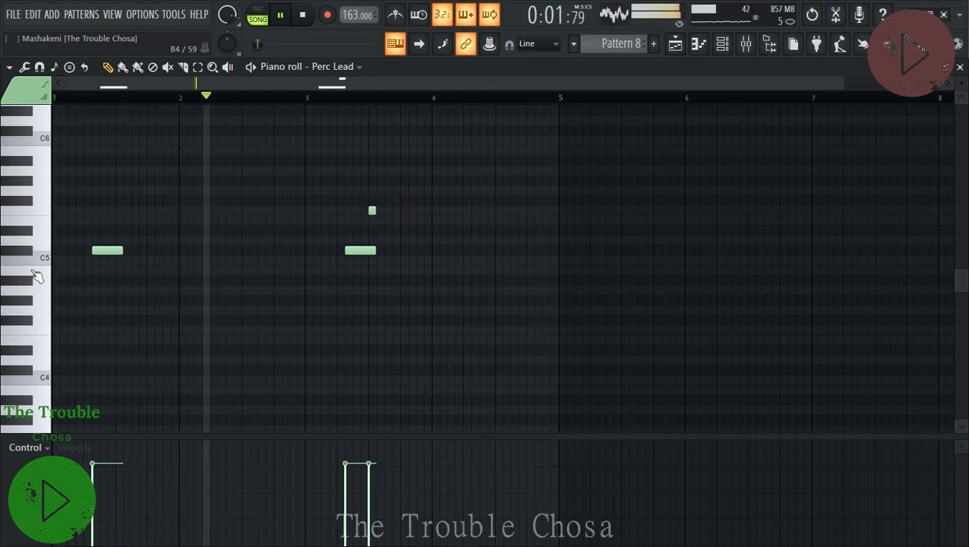
click(115, 199)
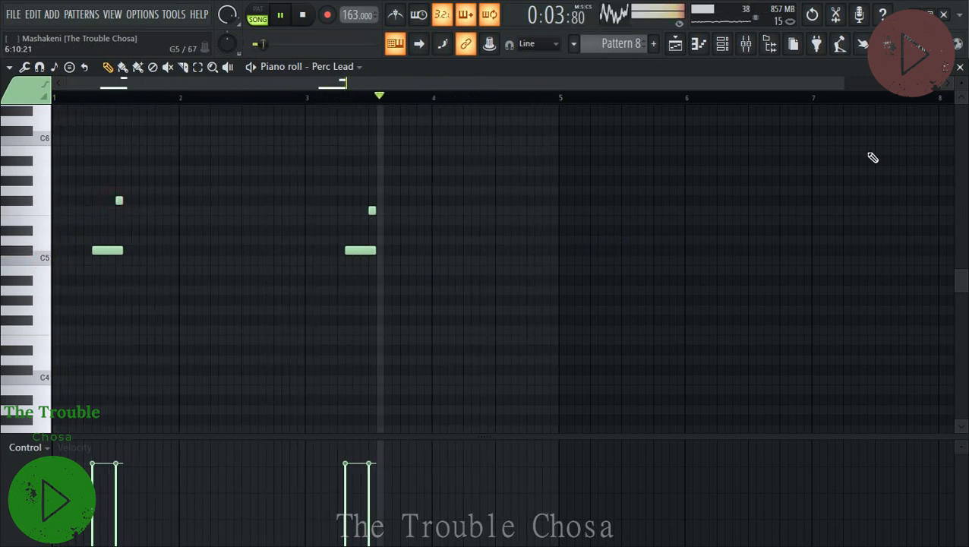
click(959, 67)
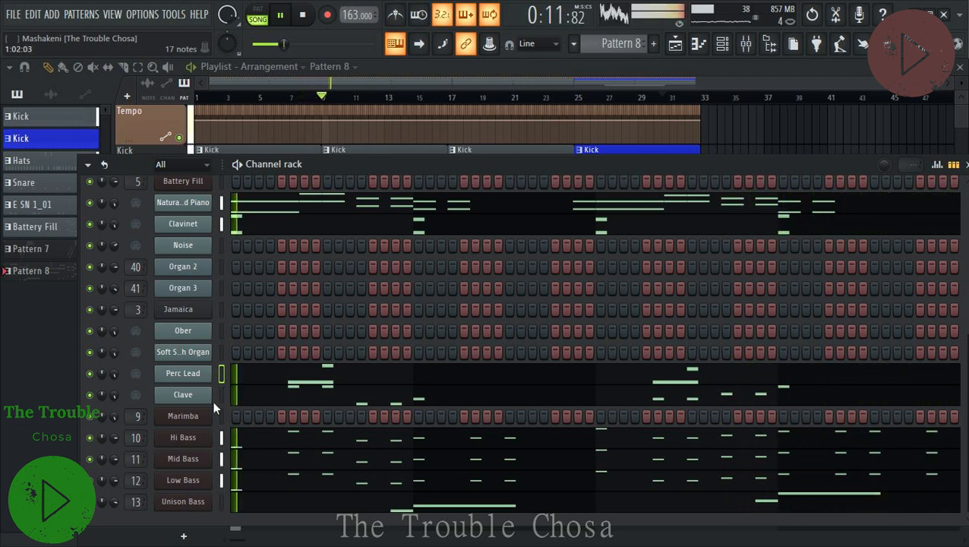
Copy the Clavinet notes into the Soft Swoosh Organ channel and open that channel's piano roll.
right_click(184, 231)
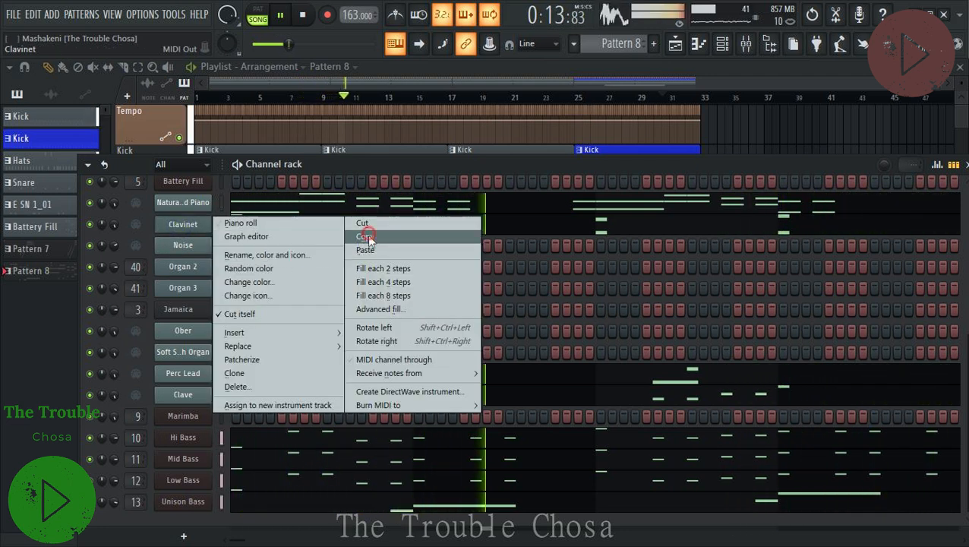
click(365, 236)
right_click(196, 354)
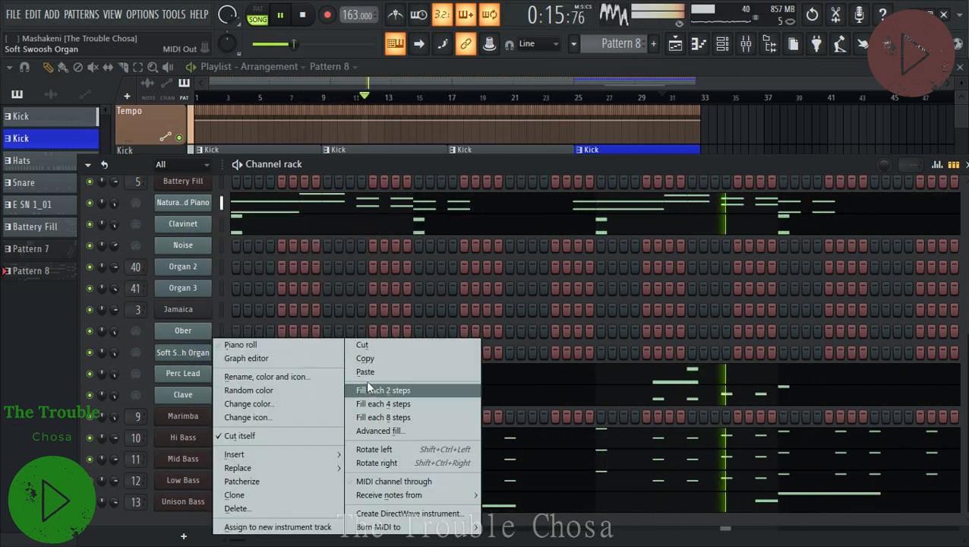
click(374, 372)
click(318, 356)
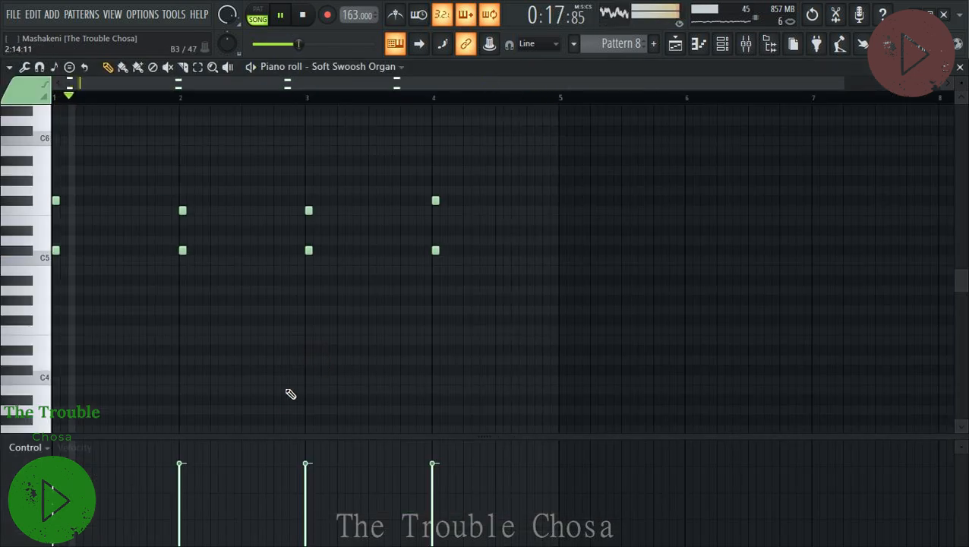
With snap set to (none), lengthen all the Soft Swoosh Organ notes to about five steps and transpose them down an octave.
key(ctrl+a)
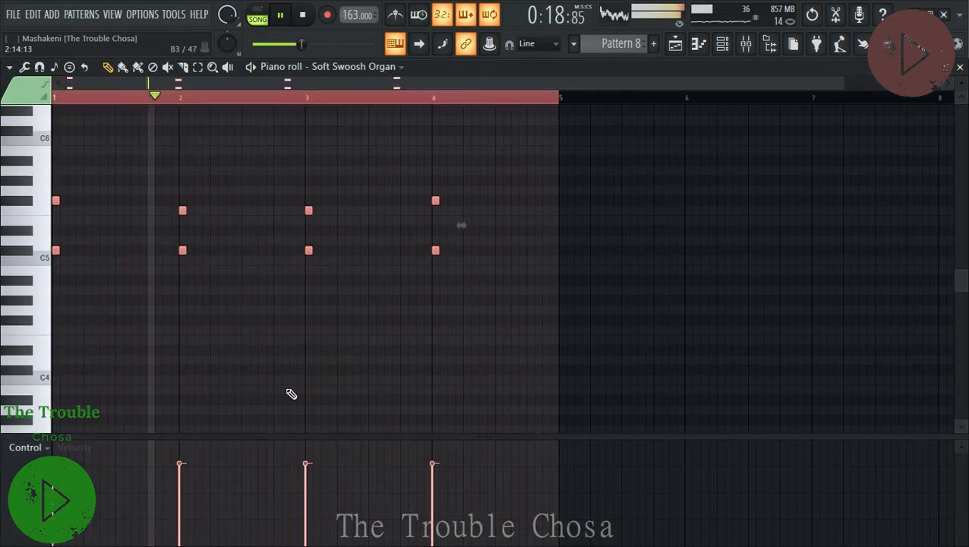
click(536, 43)
click(531, 91)
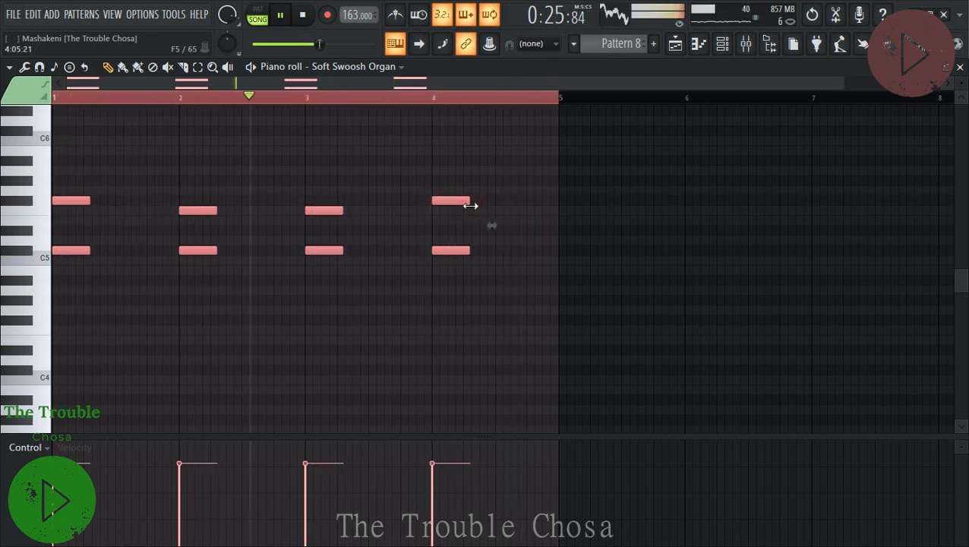
key(ctrl+Down)
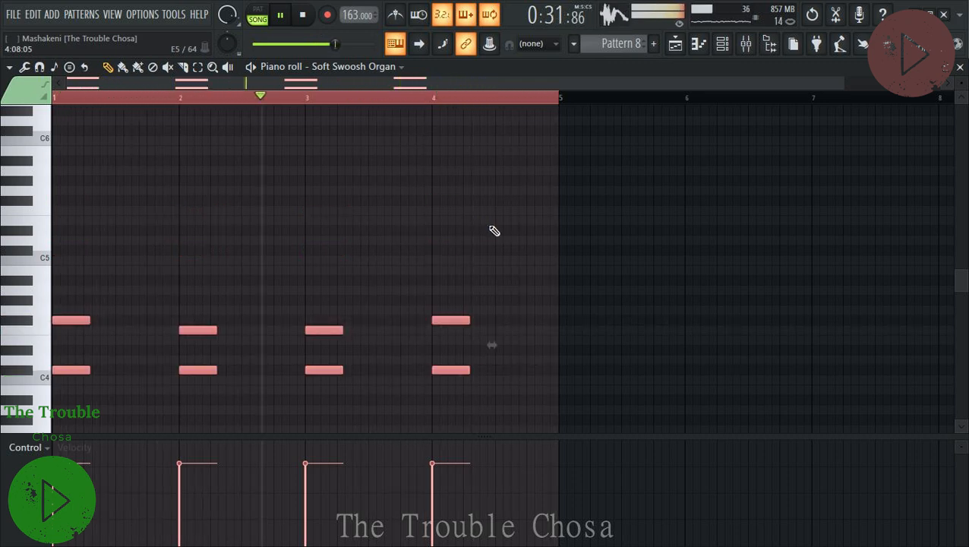
Transpose the Soft Swoosh Organ notes up an octave, set snap to Line and close the piano roll.
key(ctrl+Up)
click(535, 44)
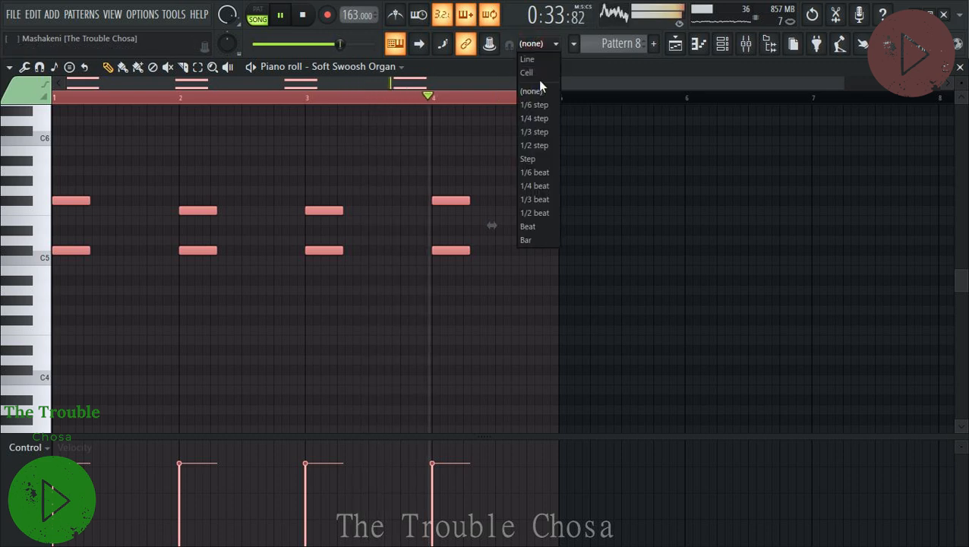
click(535, 60)
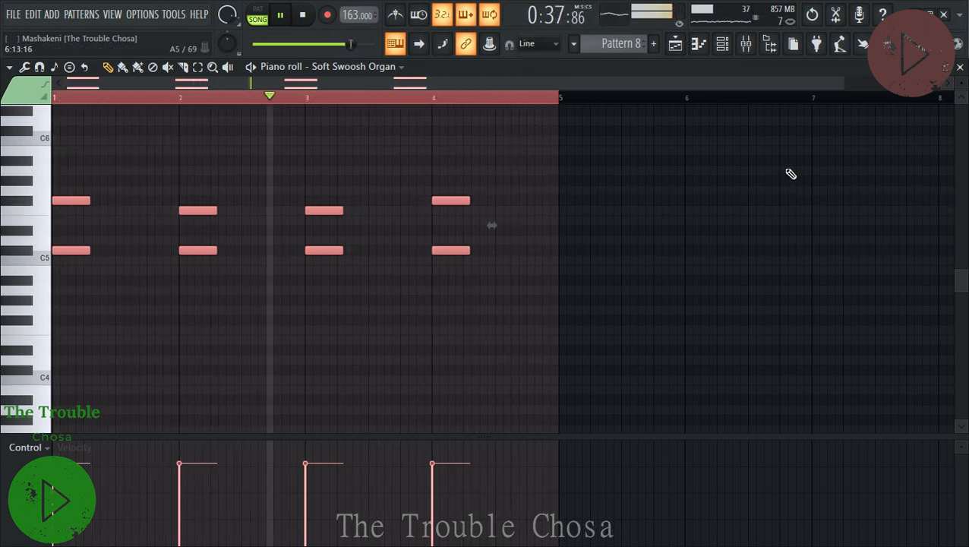
click(959, 67)
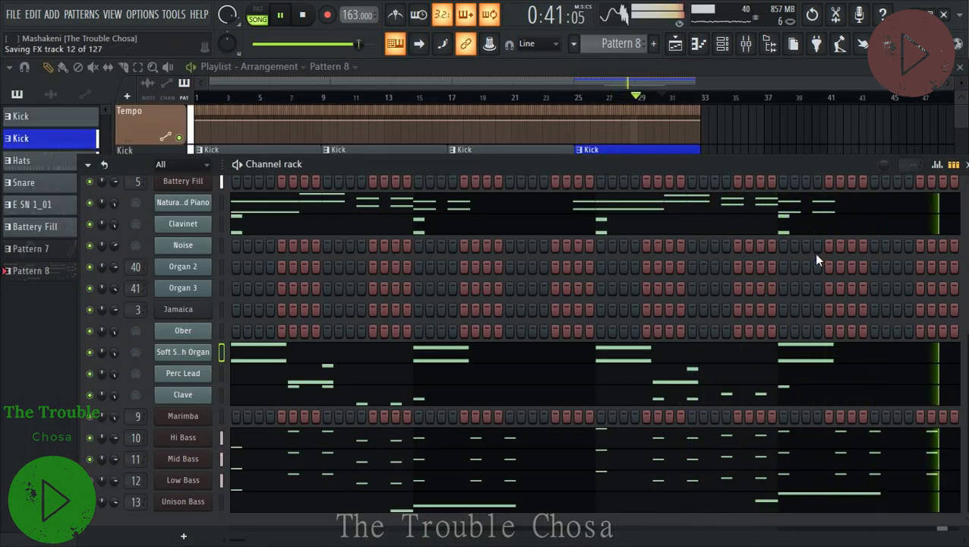
Open the Ober channel's piano roll and add a three-step C#5 note at step 9 of bar 1.
right_click(186, 331)
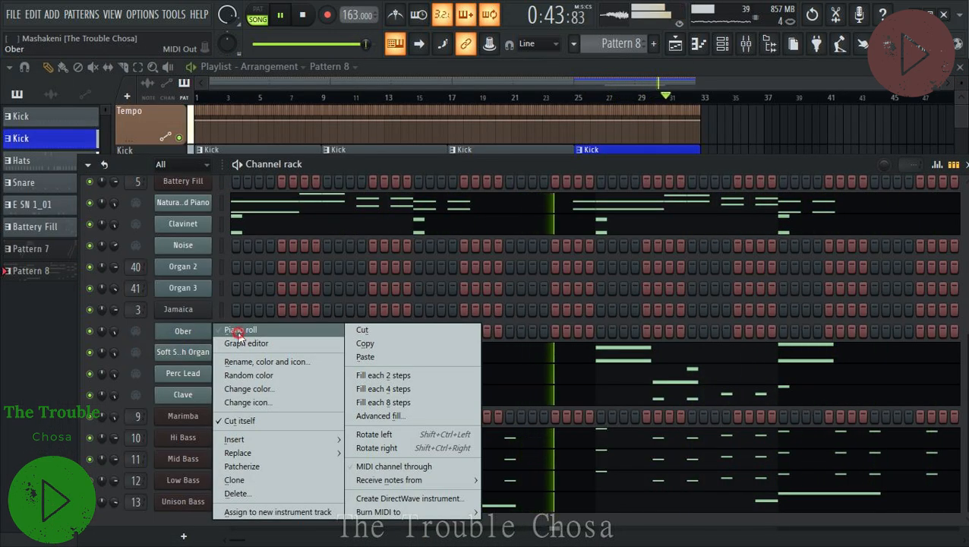
click(237, 331)
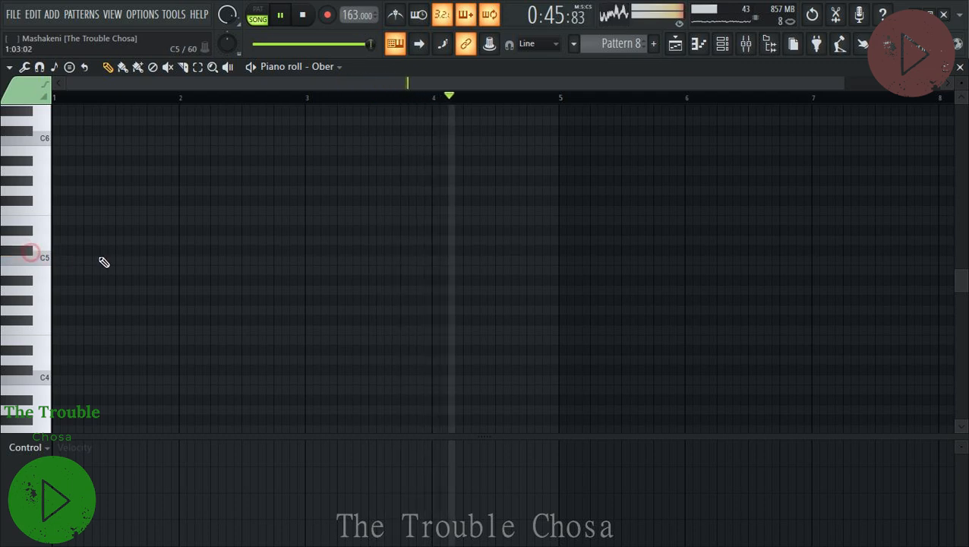
click(121, 251)
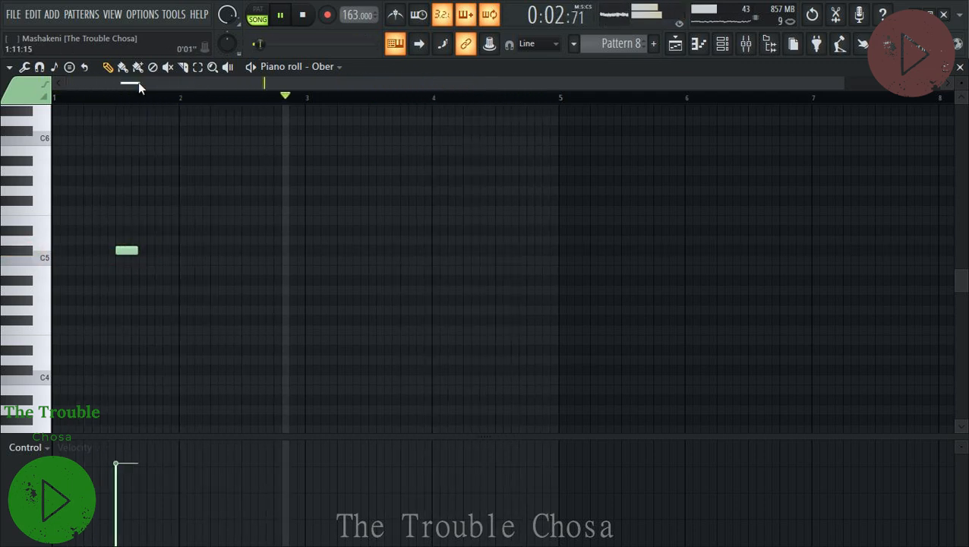
Duplicate bar 1 of the Ober part into bars 2 to 4, transpose all its notes up an octave, and close the piano roll.
click(197, 67)
drag(177, 99, 151, 458)
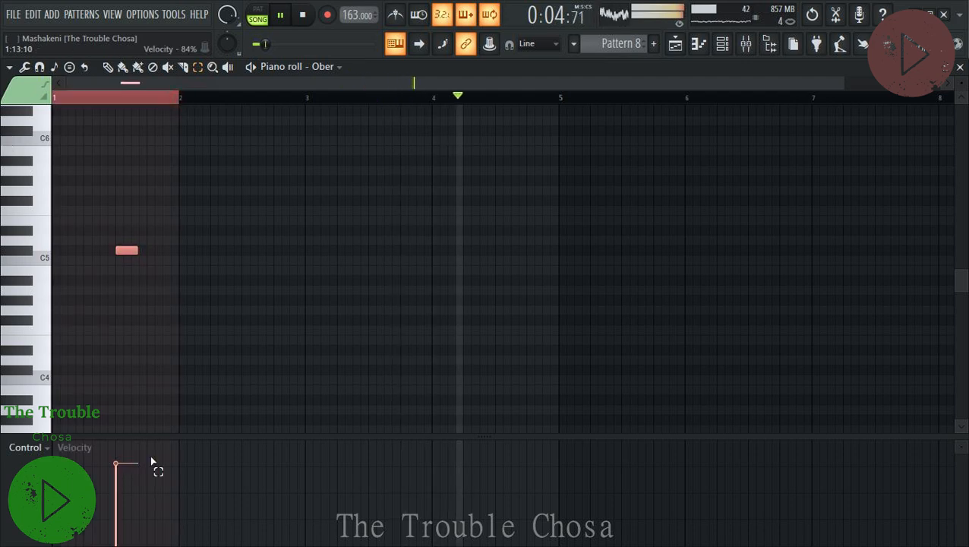
key(ctrl+b)
key(ctrl+b)
key(ctrl+b)
key(ctrl+a)
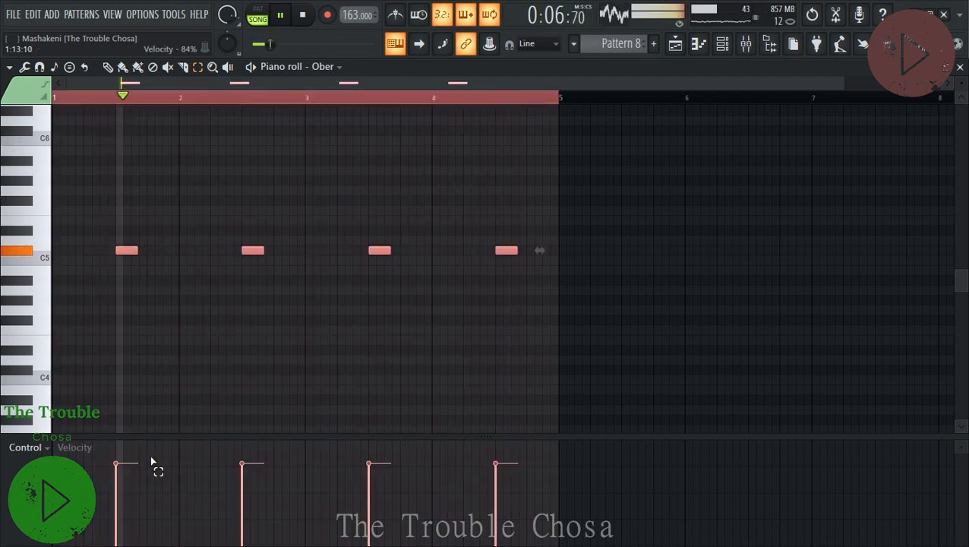
key(ctrl+Up)
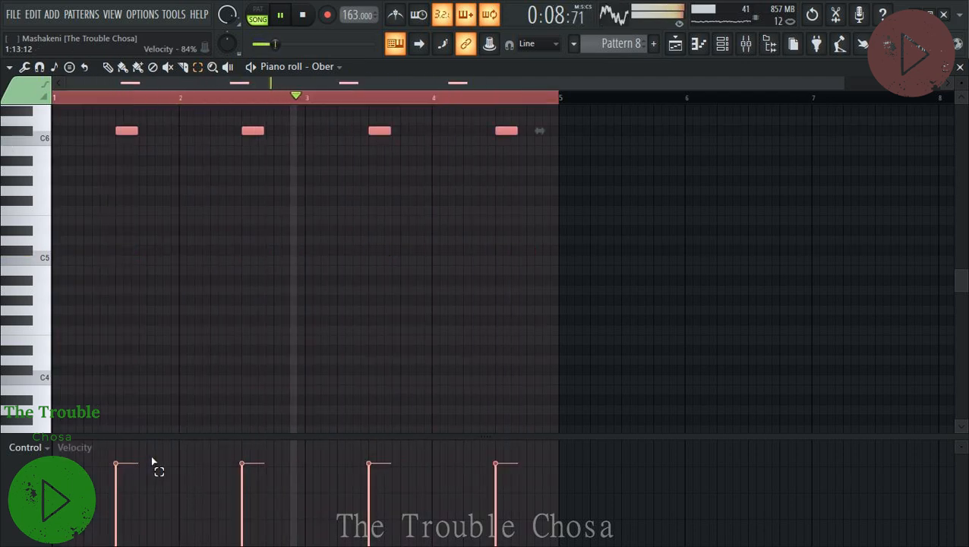
click(959, 67)
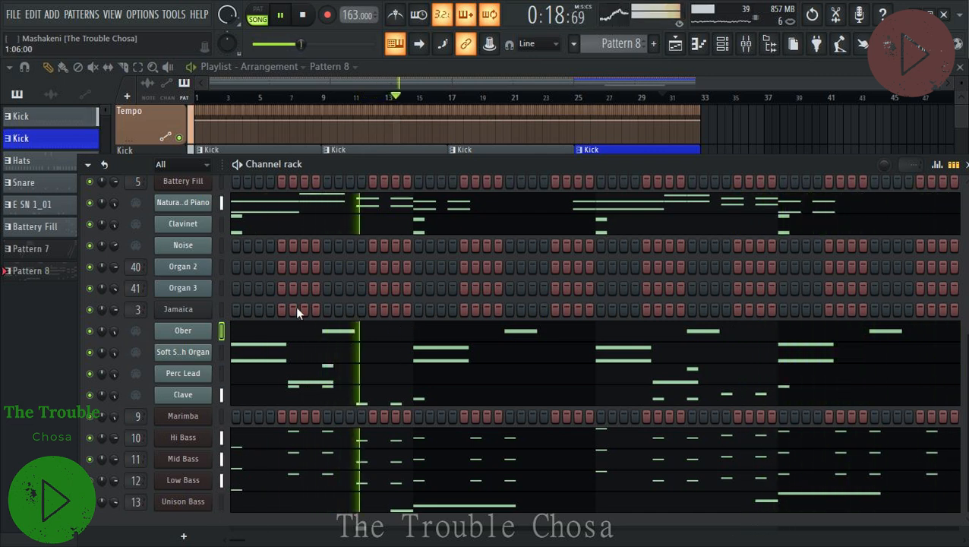
Open the Jamaica channel's piano roll, audition a few keys, and add a two-step C#5 note at step 7 of bar 2.
right_click(183, 308)
click(239, 310)
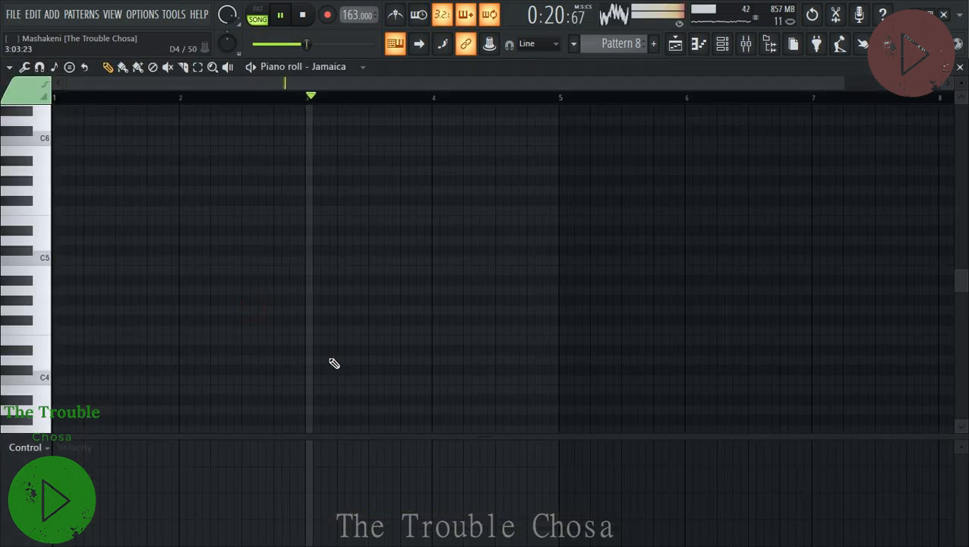
click(32, 359)
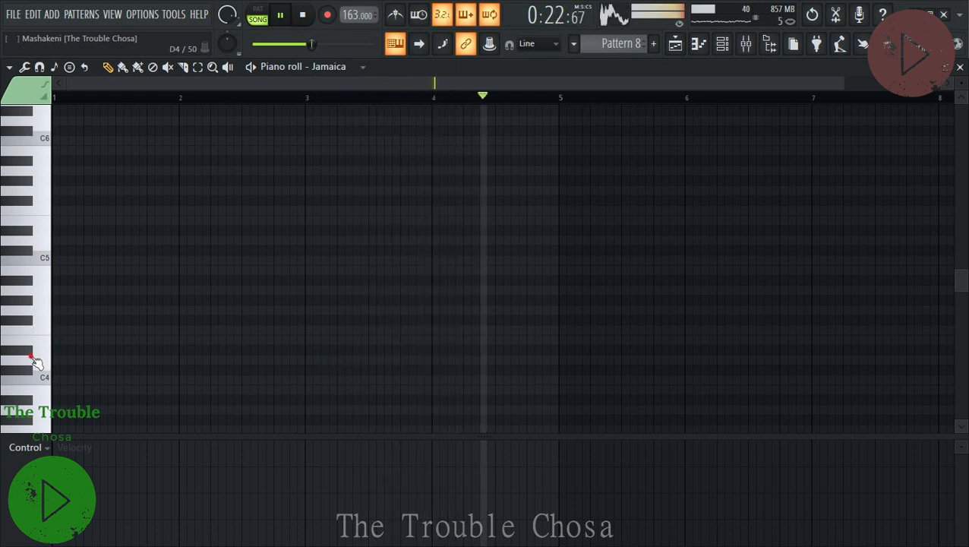
click(29, 353)
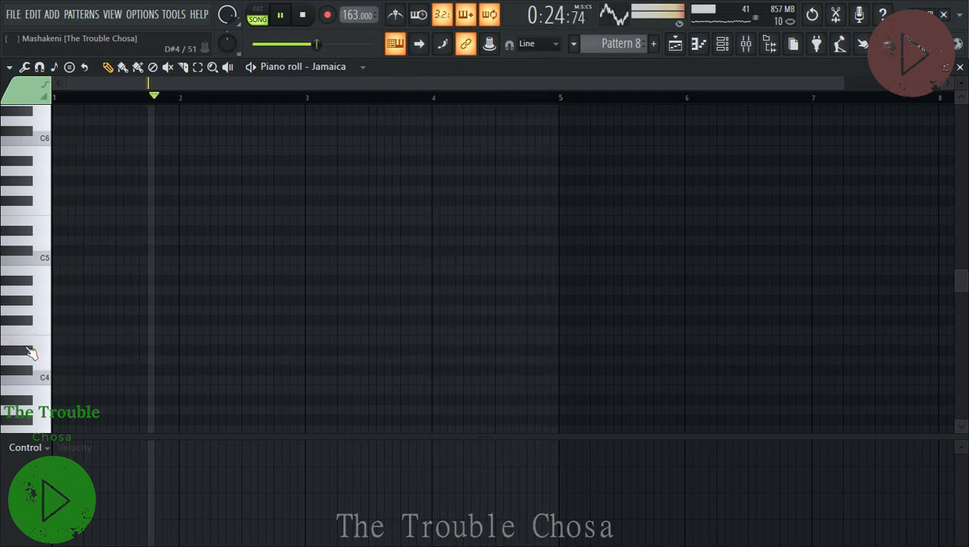
click(21, 299)
click(25, 257)
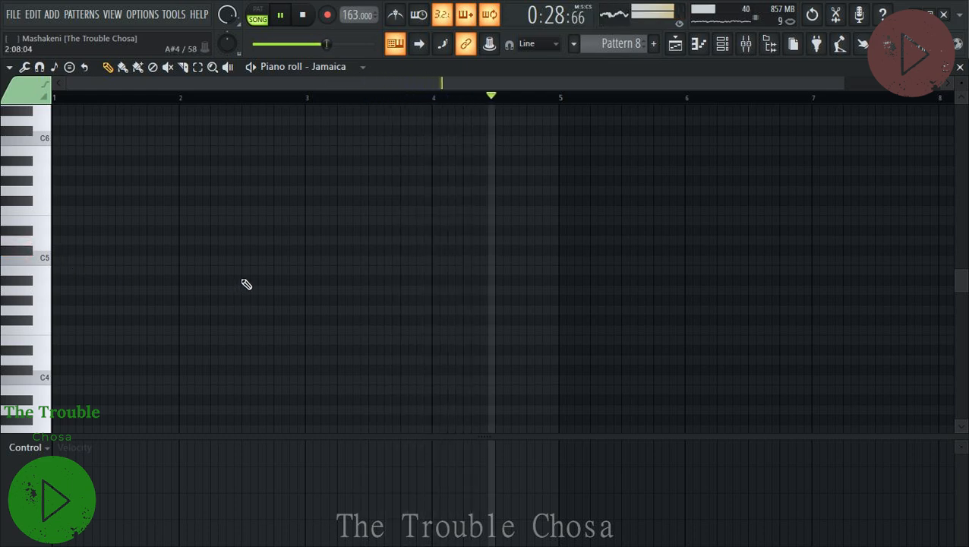
click(228, 250)
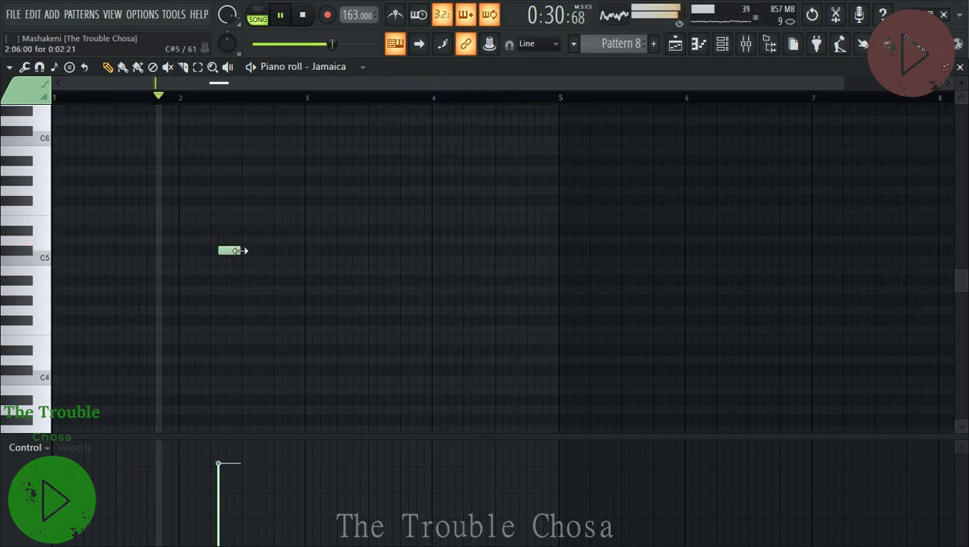
drag(219, 251, 226, 251)
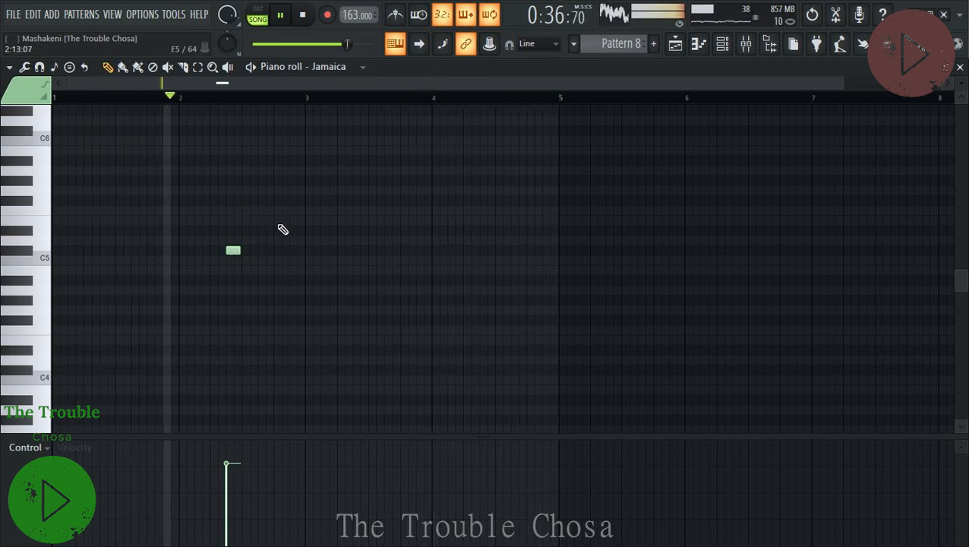
Continue bar 2 with C#6, A#5, G#5 and F#5 at steps 9, 12, 13 and 15, ending on a one-step F5 at bar 3's start.
click(244, 131)
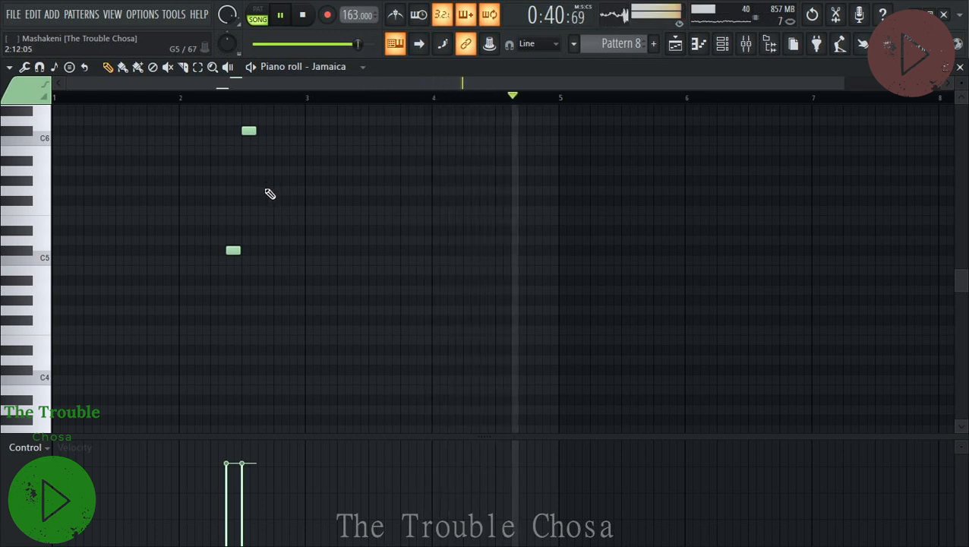
click(270, 160)
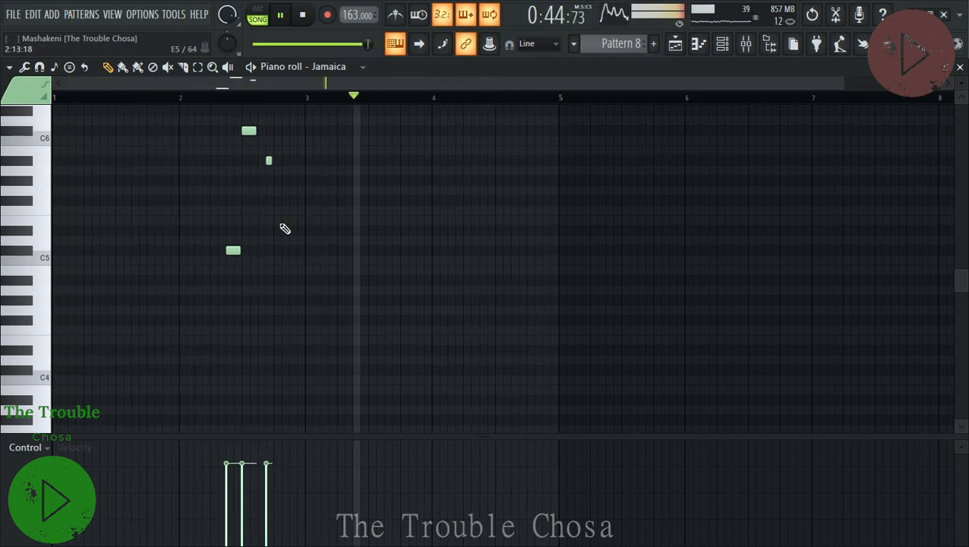
click(280, 181)
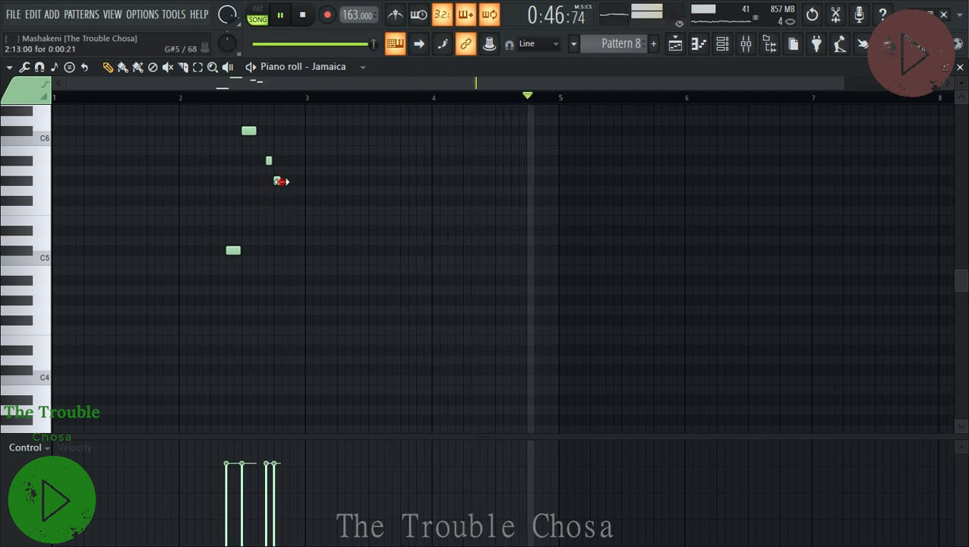
click(292, 200)
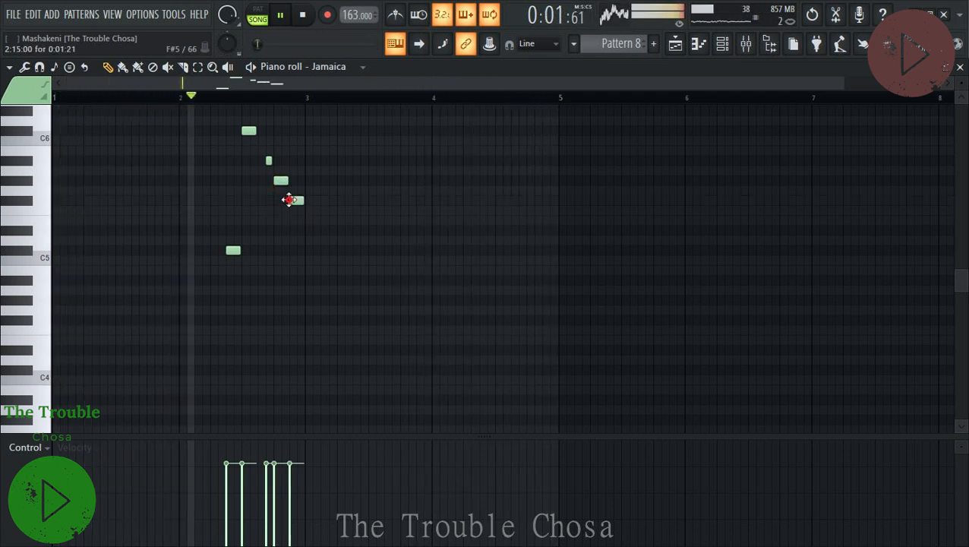
click(308, 211)
drag(319, 213, 308, 215)
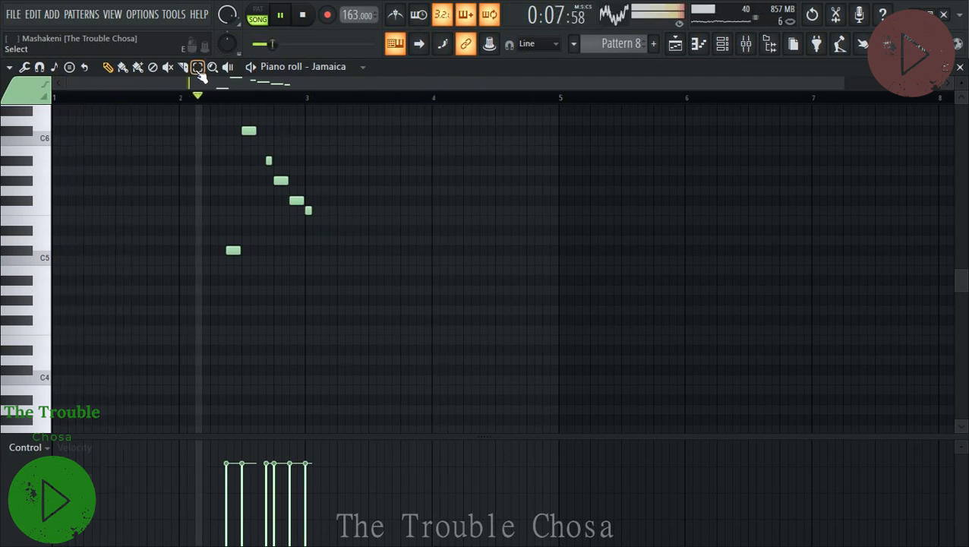
Duplicate the Jamaica notes of bars 1–2 into bars 3–4, raising the copy's last two notes to A#5 and G#5 and deleting its C#5.
drag(306, 98, 53, 97)
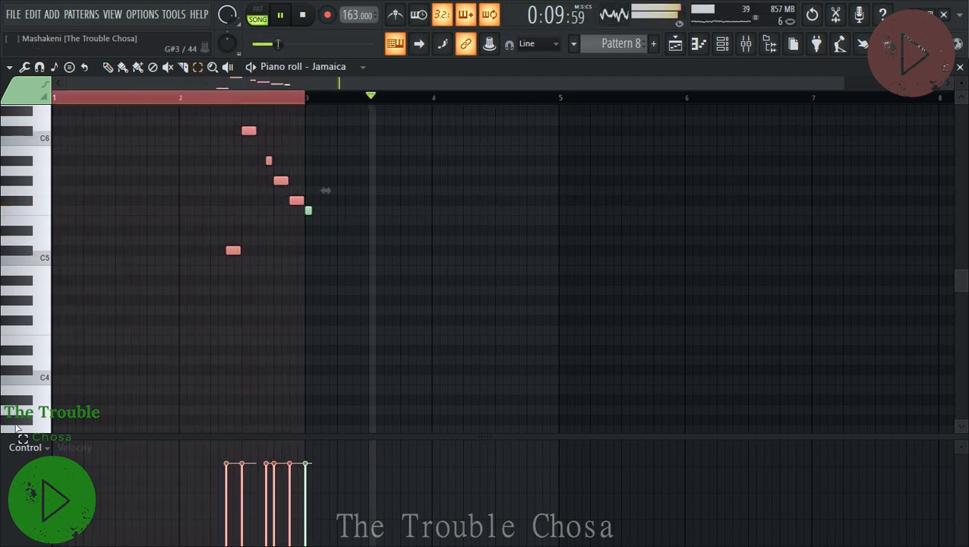
key(ctrl+b)
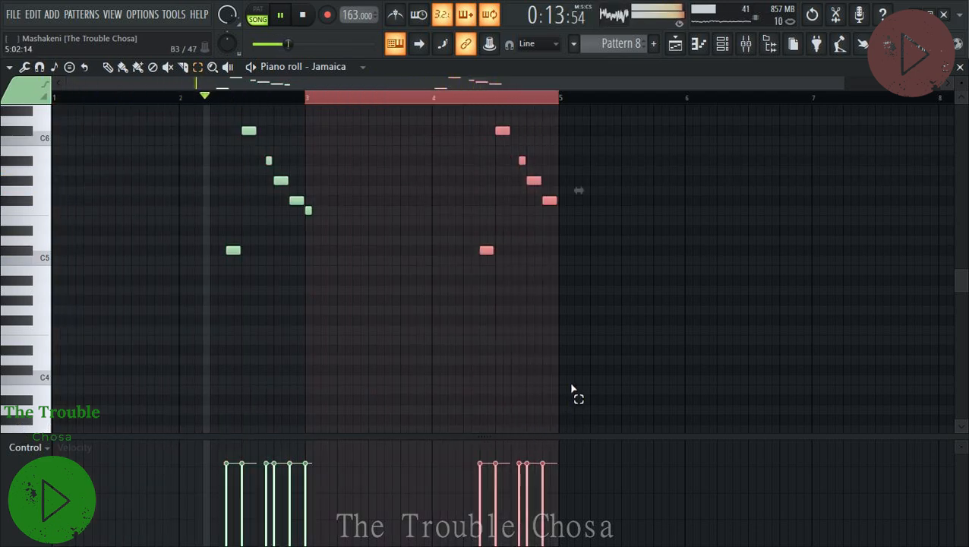
click(578, 274)
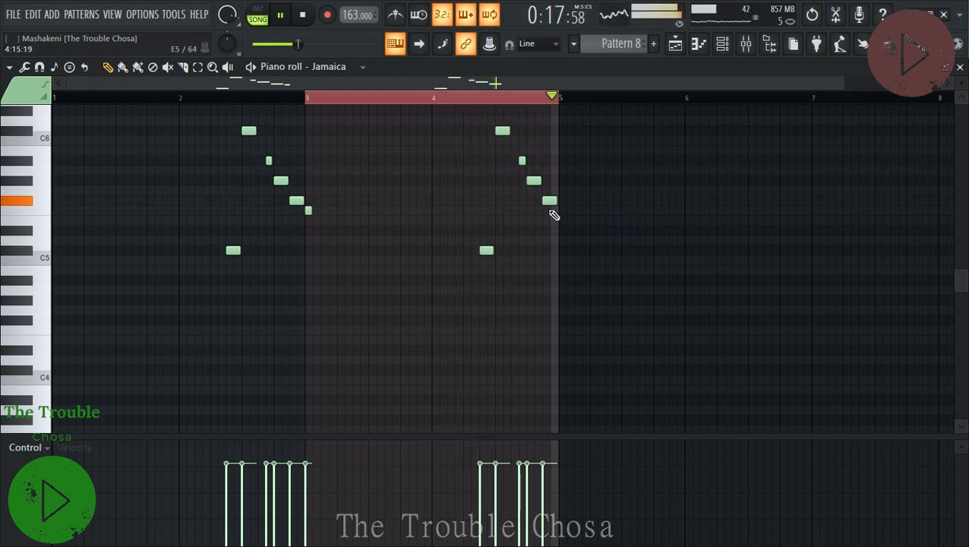
drag(550, 202, 530, 160)
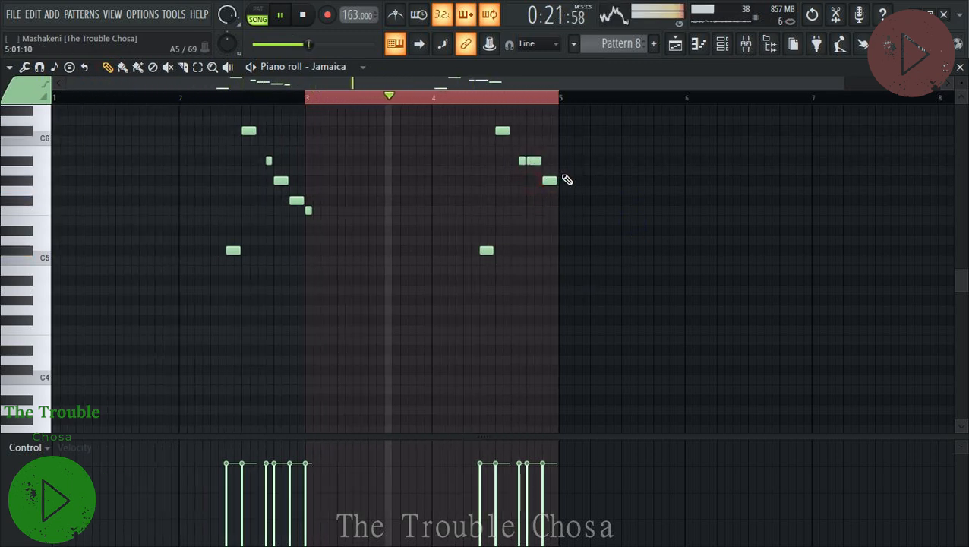
right_click(489, 250)
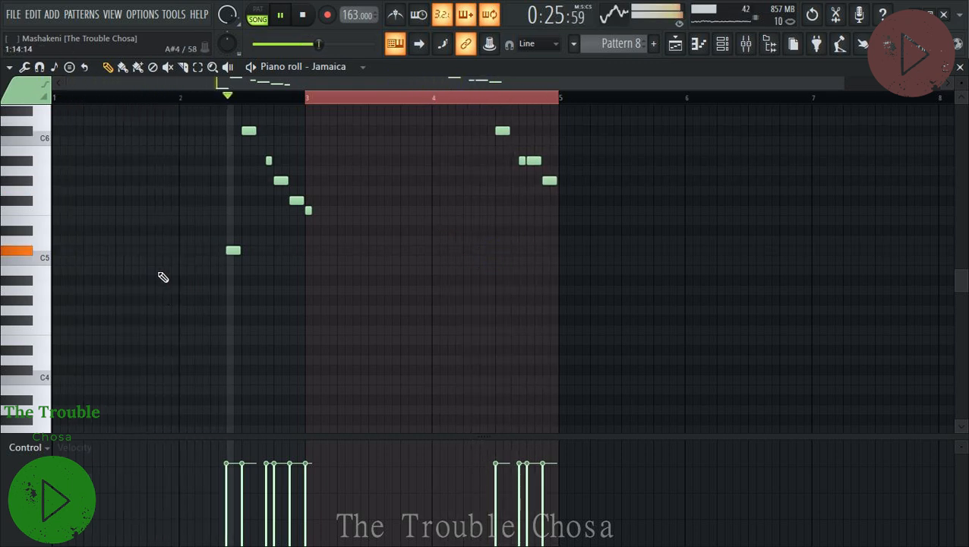
Add a one-step F#5 note at the very start of bar 1 in the Jamaica part.
click(59, 201)
drag(61, 203, 27, 228)
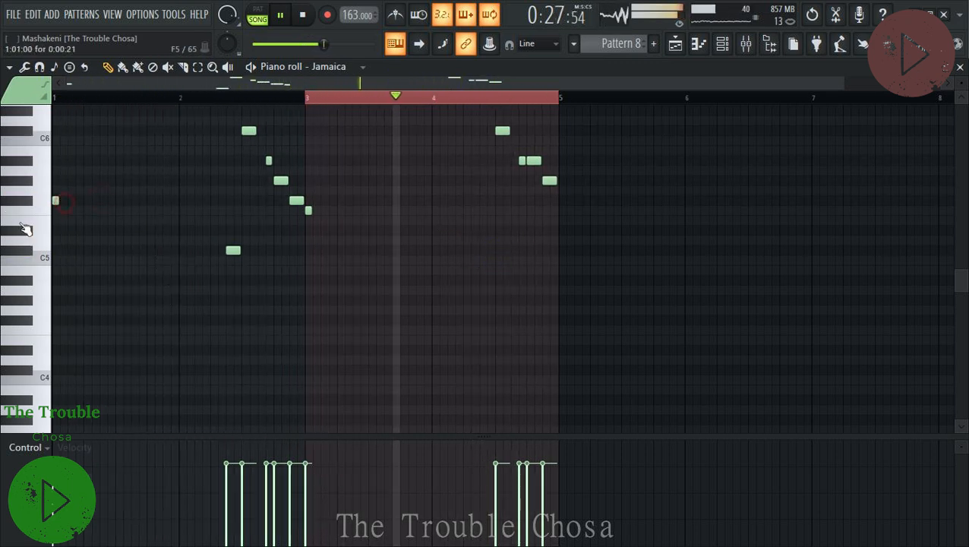
scroll(142, 274, up, 1)
scroll(141, 275, up, 1)
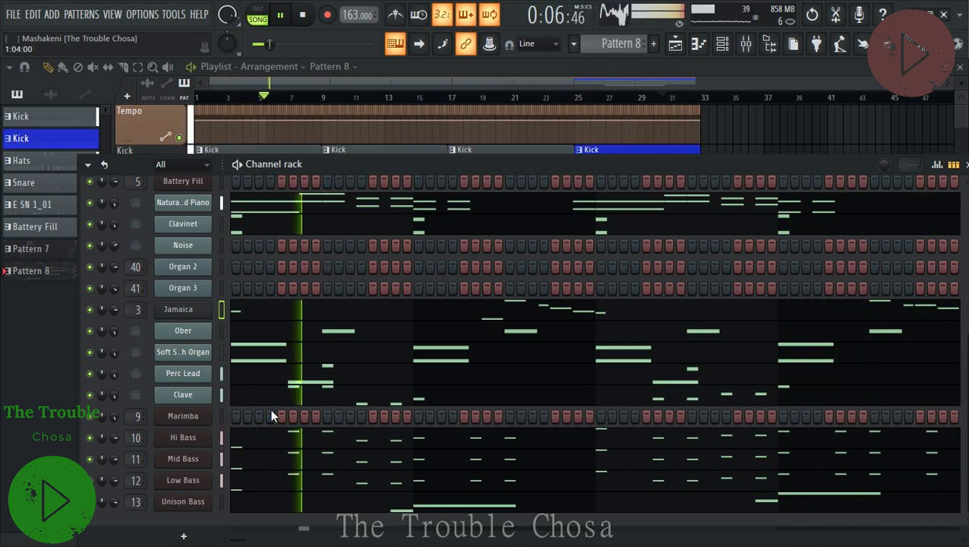
Open the Marimba channel's piano roll and add a one-step F#6 note at the start of bar 1.
right_click(173, 417)
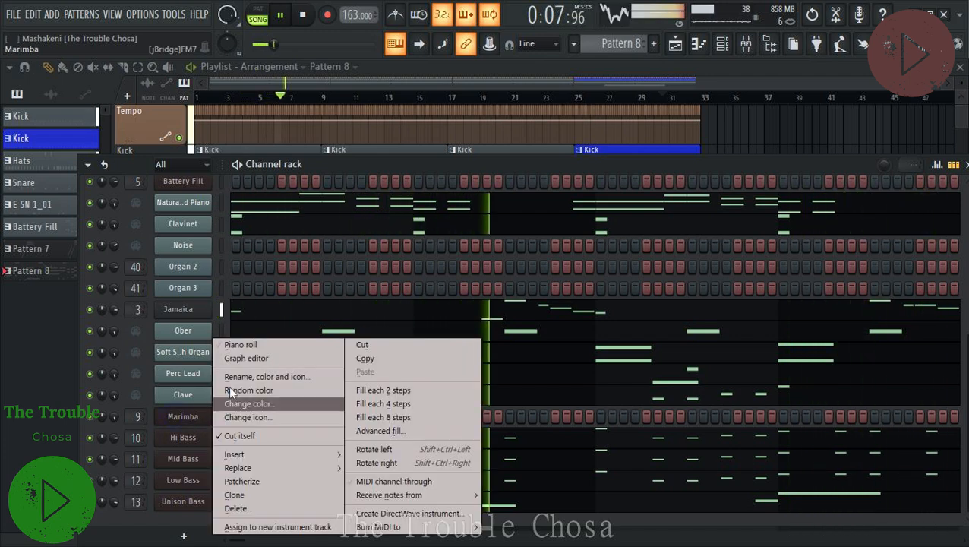
click(252, 341)
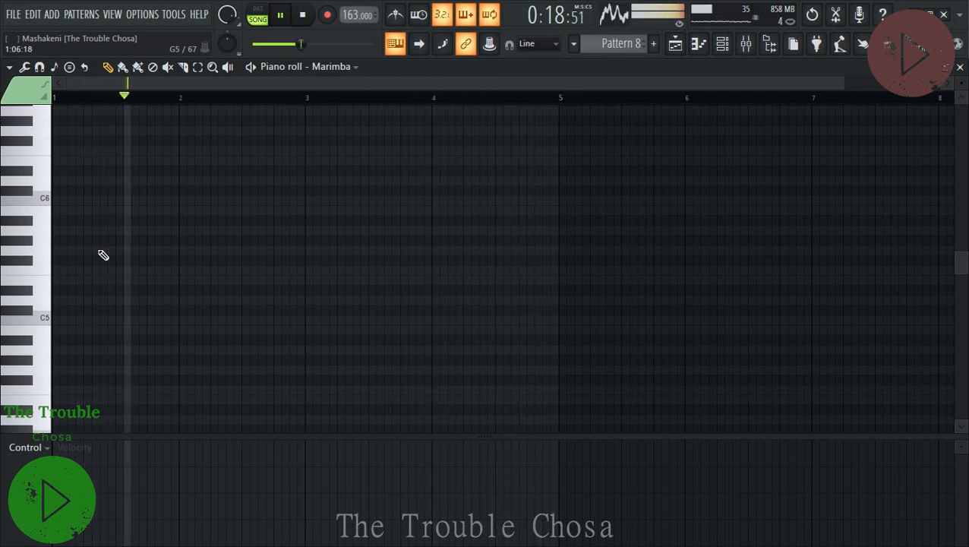
scroll(71, 220, up, 3)
click(78, 189)
drag(11, 190, 9, 199)
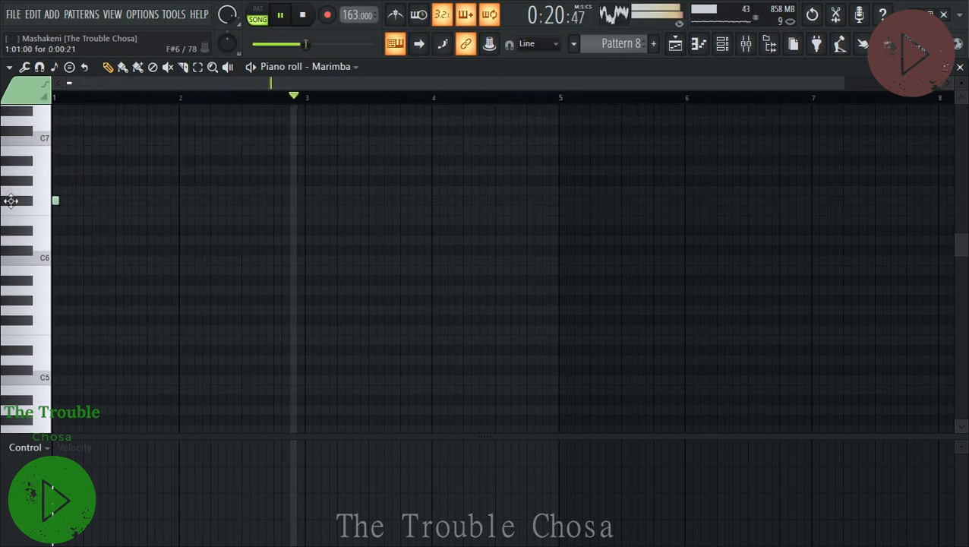
Add one-step Marimba notes: D#6 at steps 12, 13 and 15 of bar 1, and C#6 at steps 1 and 4 of bar 2.
click(137, 233)
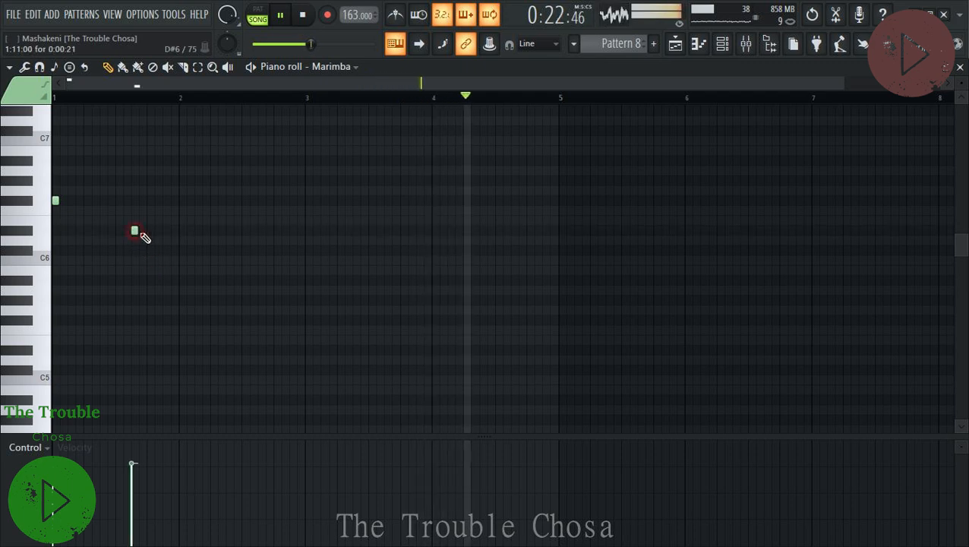
right_click(137, 233)
click(141, 233)
click(149, 231)
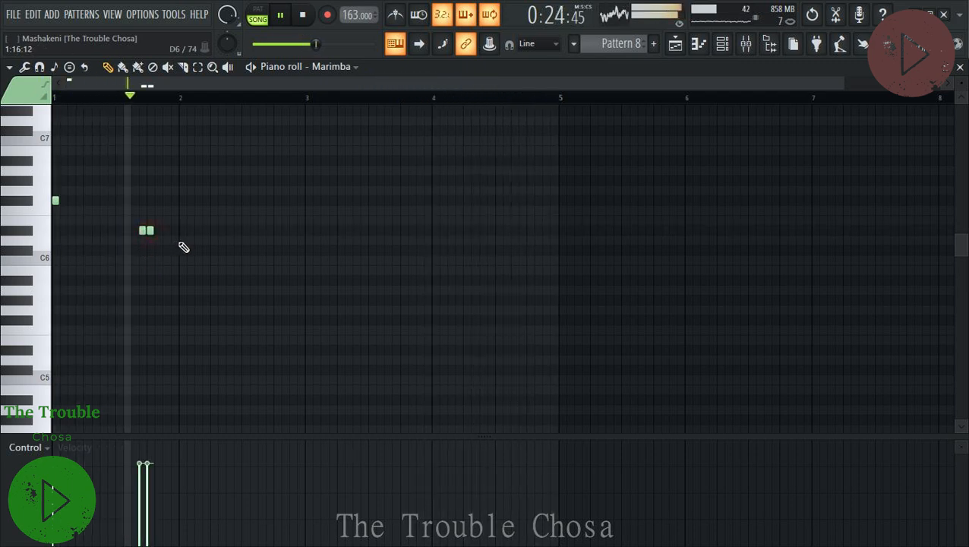
click(166, 231)
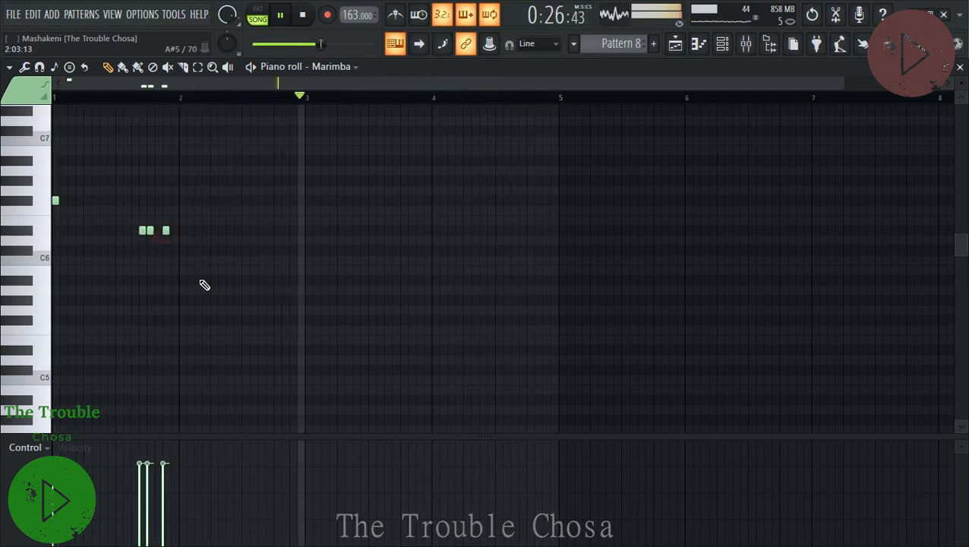
click(181, 251)
click(206, 251)
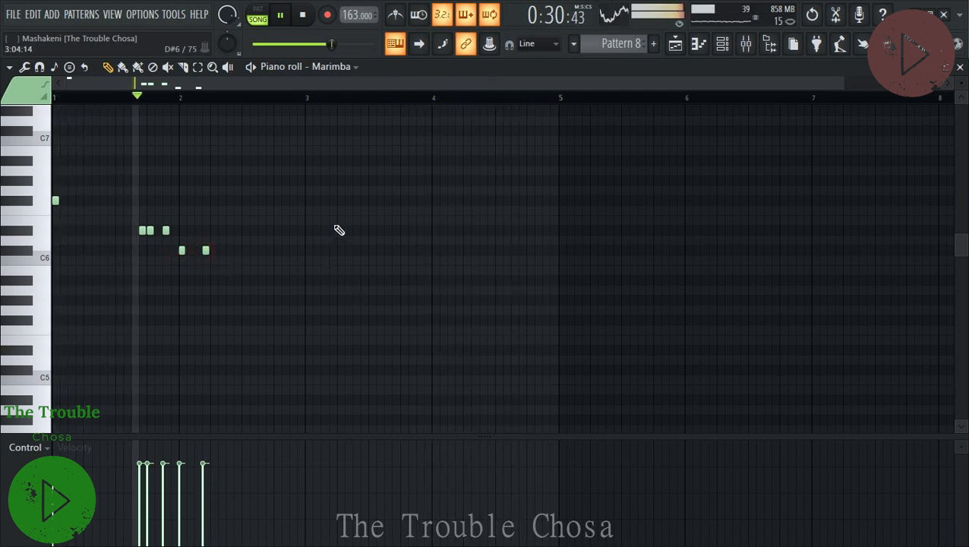
Add one-step Marimba notes: G#6 at steps 12 and 13 and F#6 at step 15 of bar 2, and F6 at step 1 of bar 3.
click(261, 181)
right_click(262, 181)
click(277, 181)
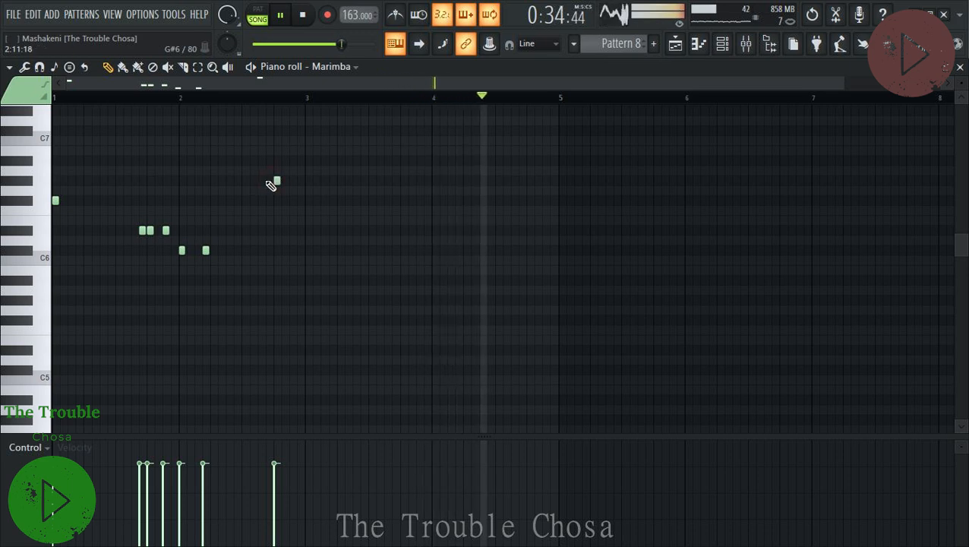
click(268, 182)
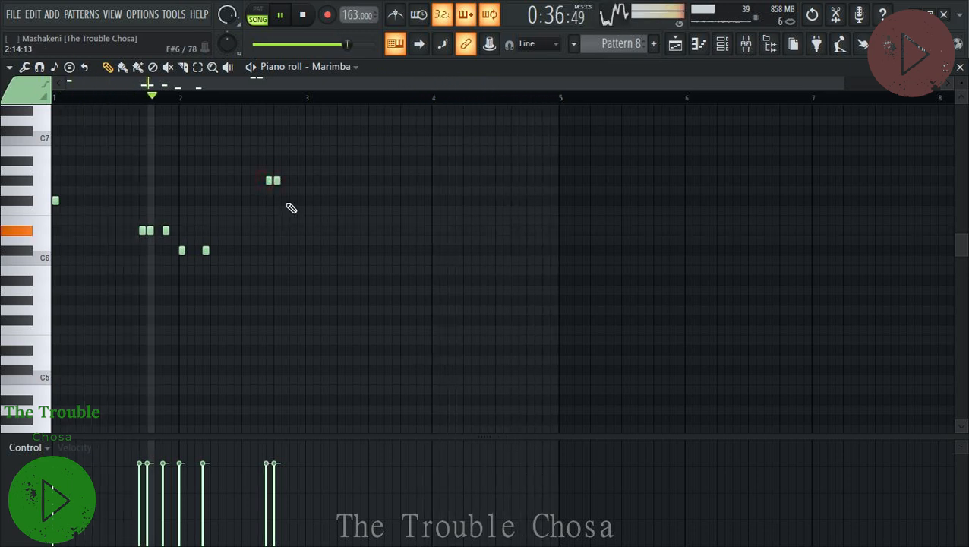
click(292, 201)
click(306, 210)
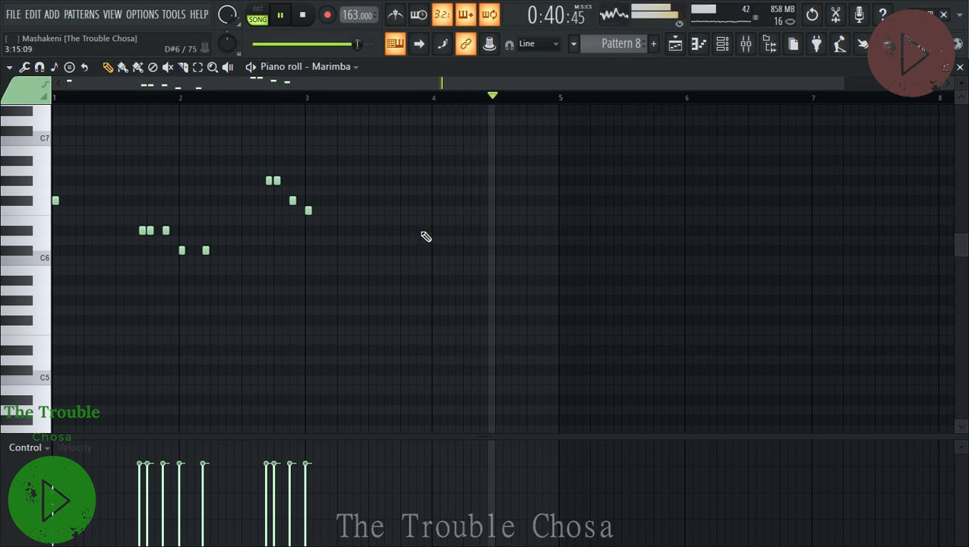
Add one-step Marimba notes: D#6 at steps 12, 13 and 15 of bar 3, and C#6 at steps 1 and 4 of bar 4.
click(394, 230)
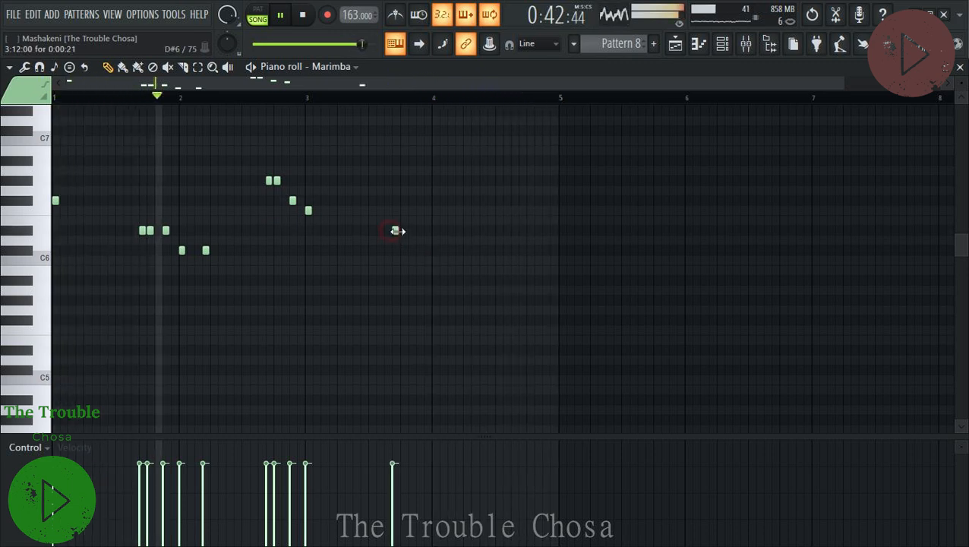
click(403, 230)
click(419, 230)
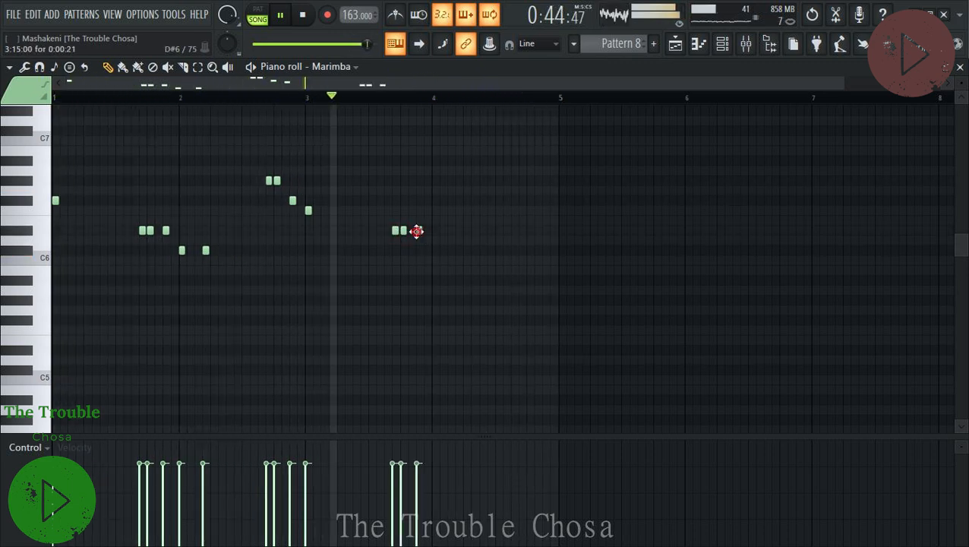
click(435, 251)
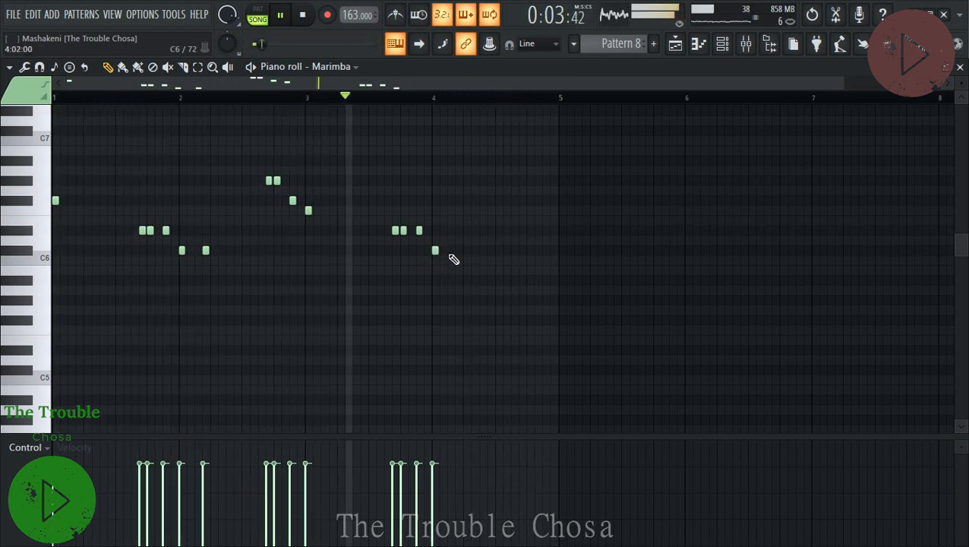
click(459, 251)
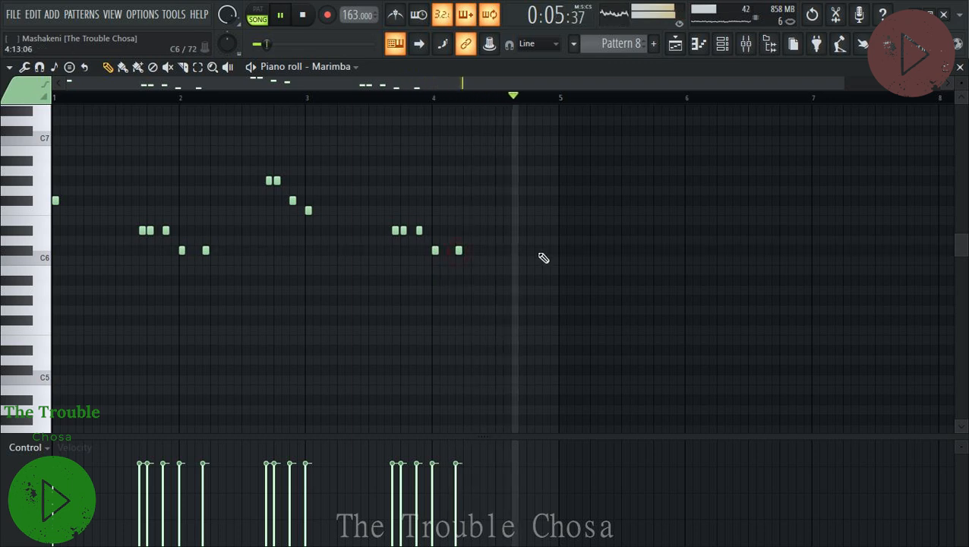
Finish the Marimba part in bar 4 with one-step notes: C#7 at step 9, A#6 at steps 12 and 13, and G#6 at step 15.
click(544, 180)
click(522, 161)
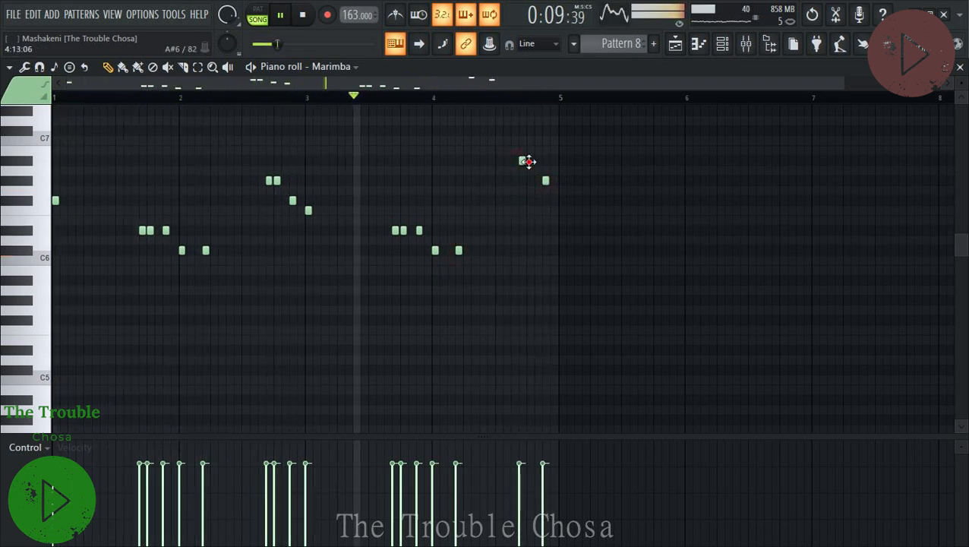
click(529, 160)
click(498, 131)
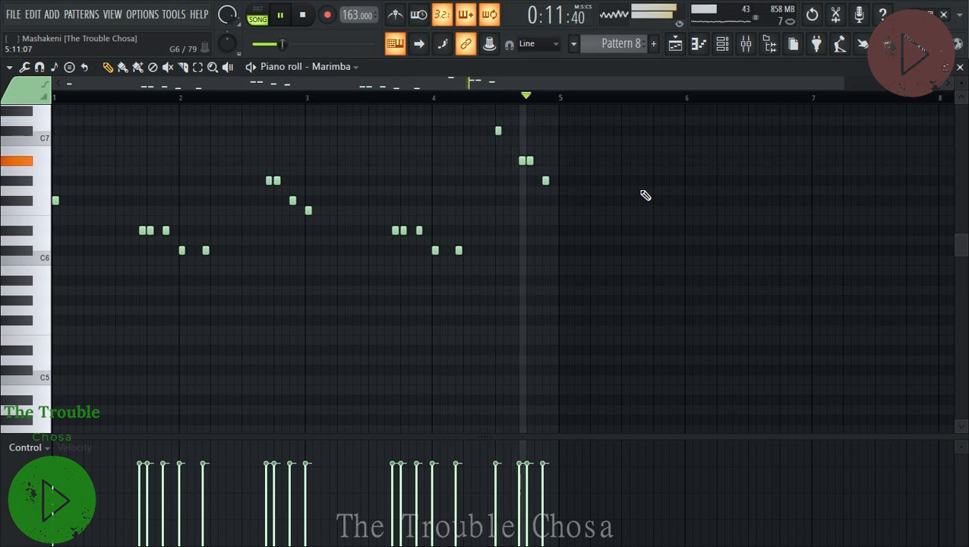
scroll(642, 192, up, 2)
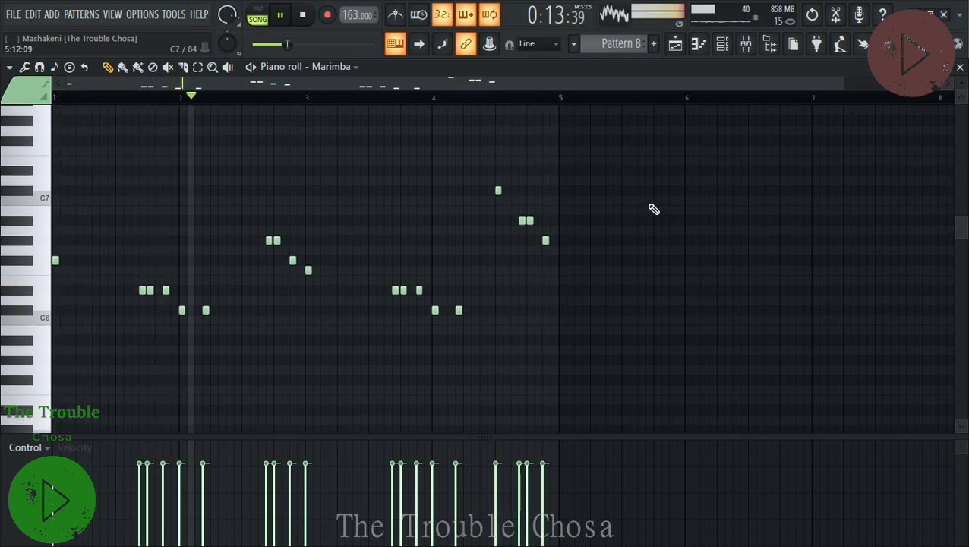
click(959, 67)
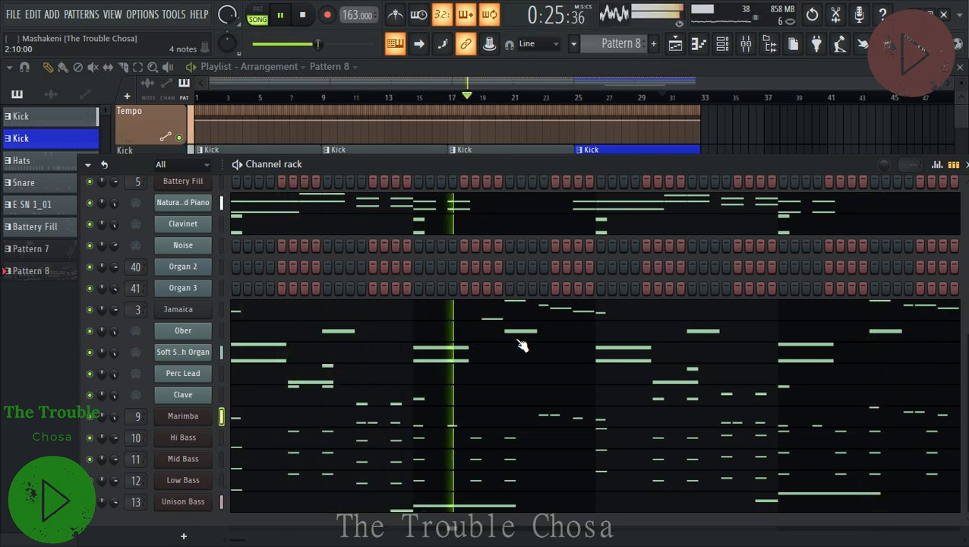
Open the Organ 2 channel's piano roll and add three-step notes in bar 1: C#5 at step 7 and F#5 at step 9.
right_click(184, 269)
click(232, 266)
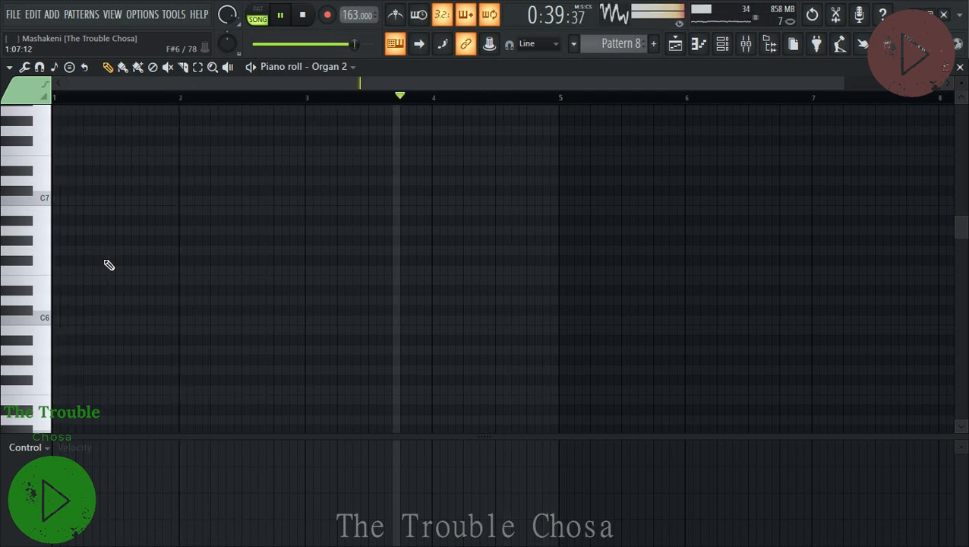
scroll(102, 324, down, 4)
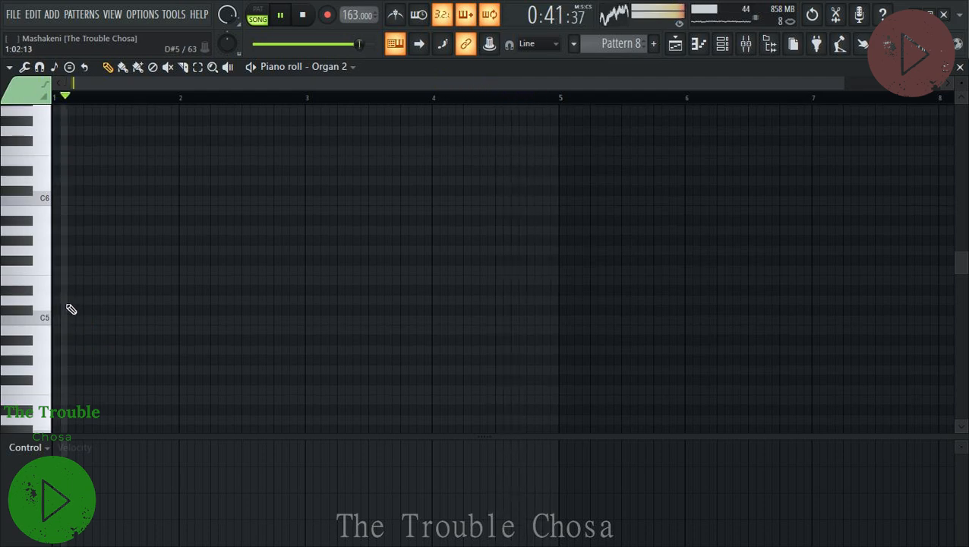
click(102, 310)
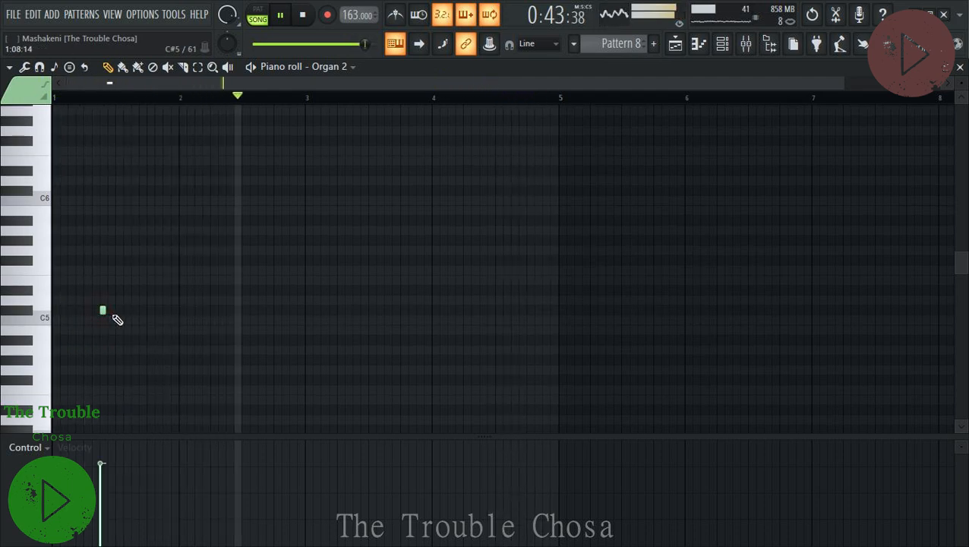
drag(104, 310, 123, 309)
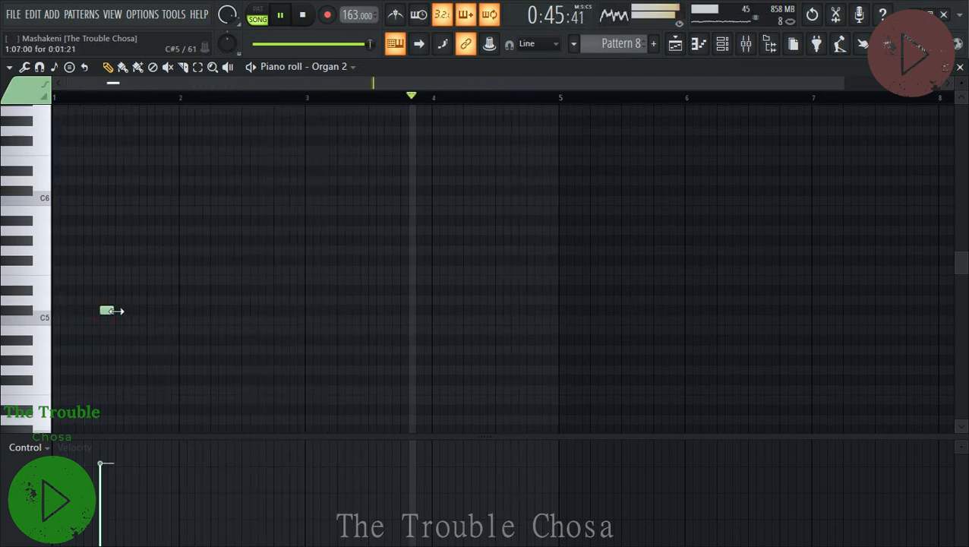
click(118, 259)
key(space)
key(space)
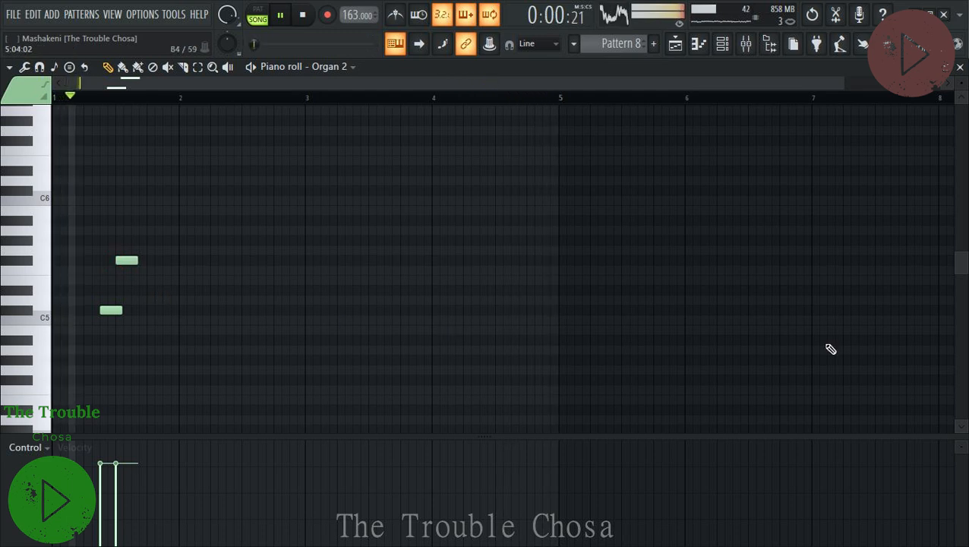
Return to the channel rack and solo the Tempo channel to mute the other channels, keeping the piano channel active.
click(959, 68)
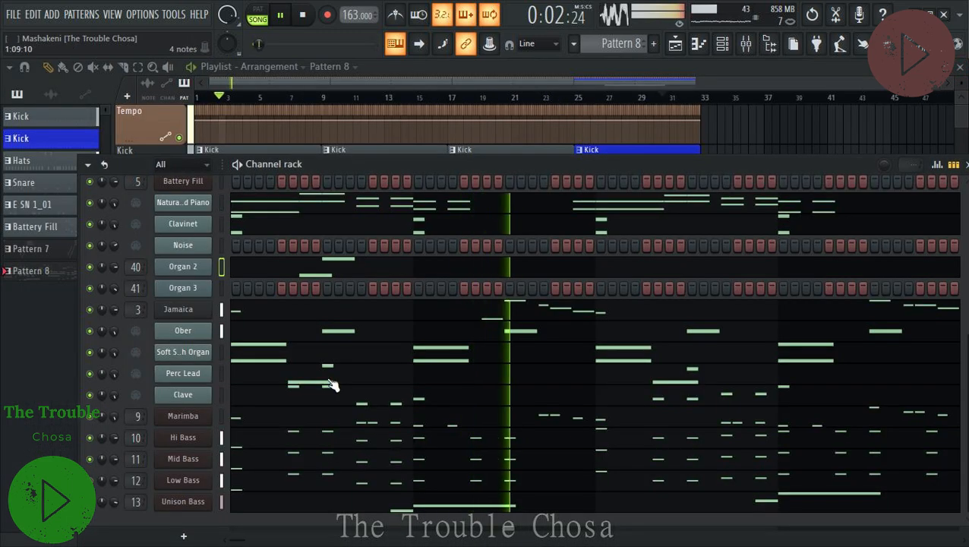
scroll(311, 256, up, 4)
scroll(310, 257, up, 3)
right_click(90, 198)
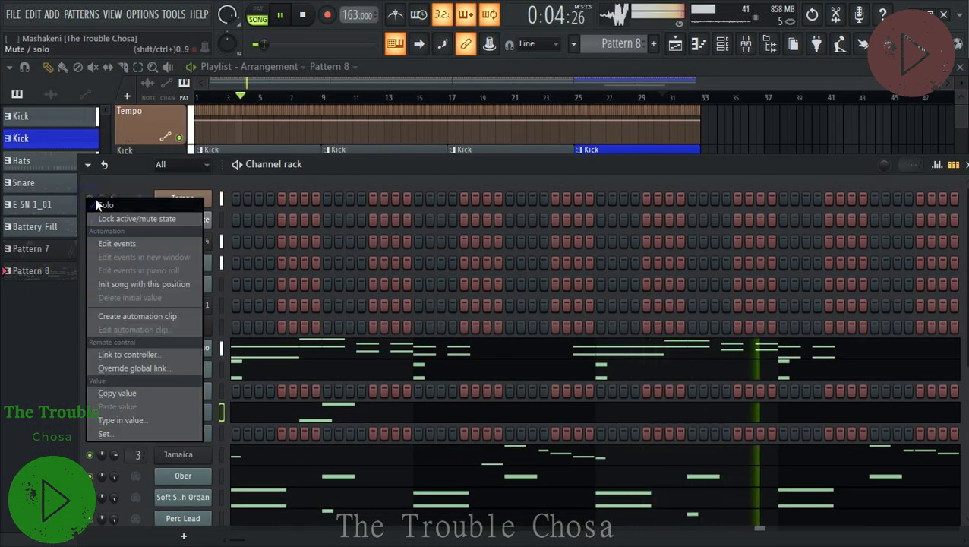
click(98, 203)
scroll(297, 391, down, 7)
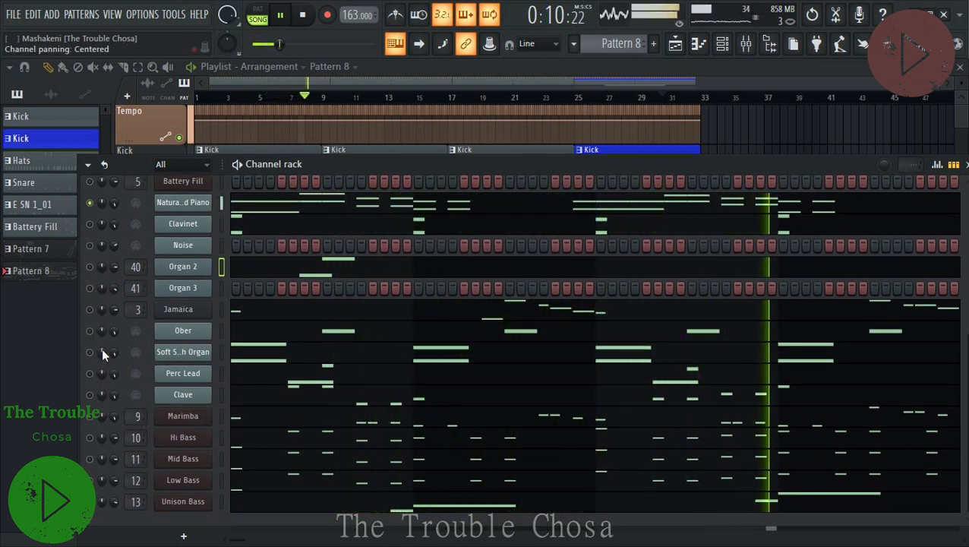
Reopen the Organ 2 piano roll and add three-step notes in bar 4: F#5 at step 9 and C#5 at step 7.
click(262, 266)
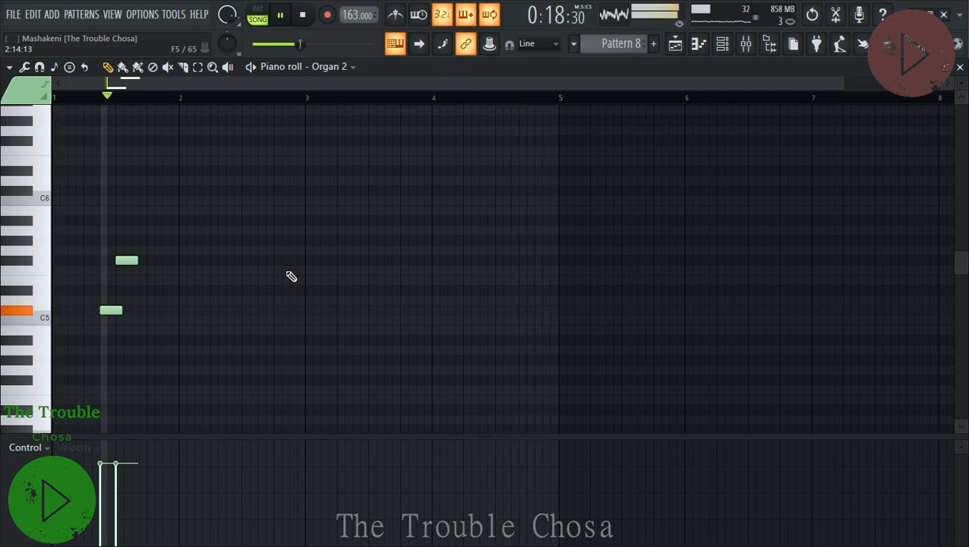
click(497, 260)
click(483, 310)
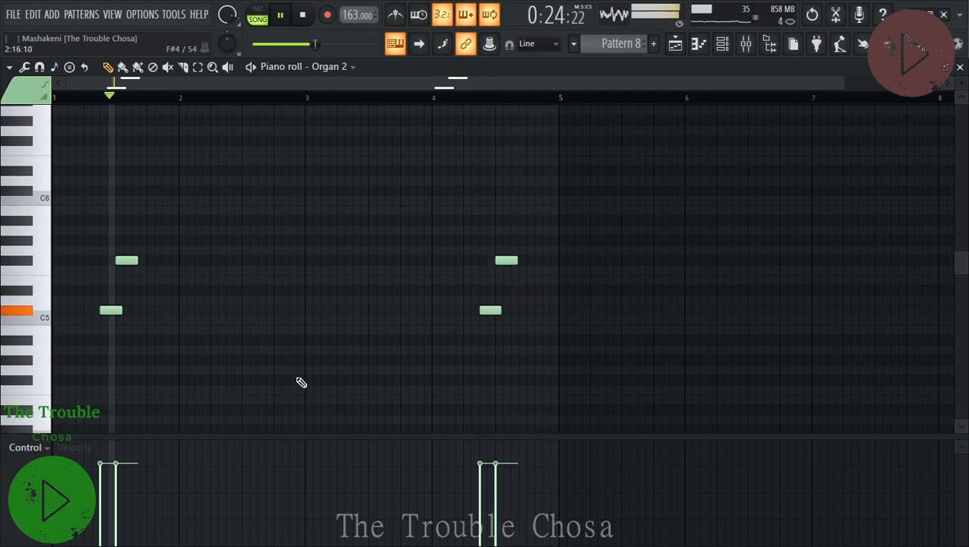
Add Organ 2 chords: three-step A#5 and D#5 at step 15 of bar 2, then six-step G#5 and C#5 at step 1 of bar 3.
click(289, 221)
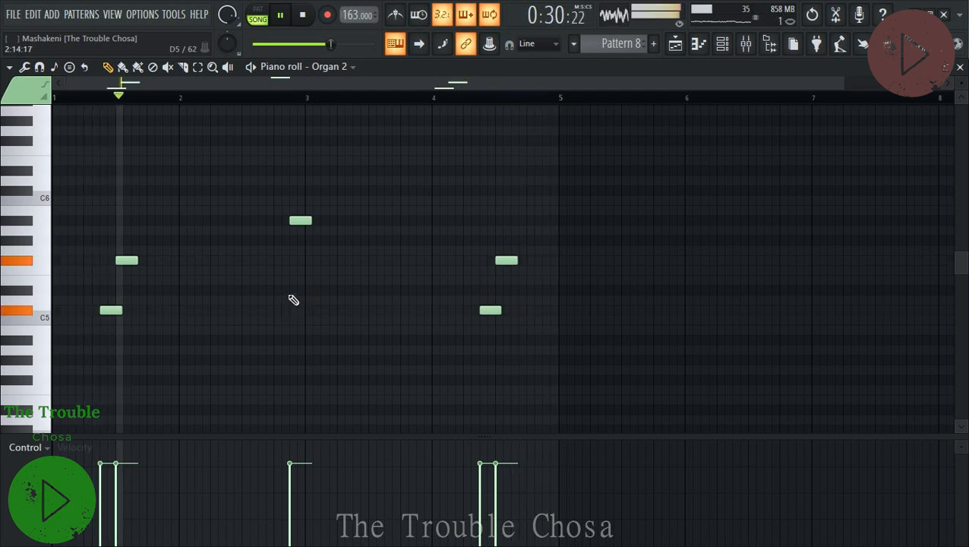
click(295, 291)
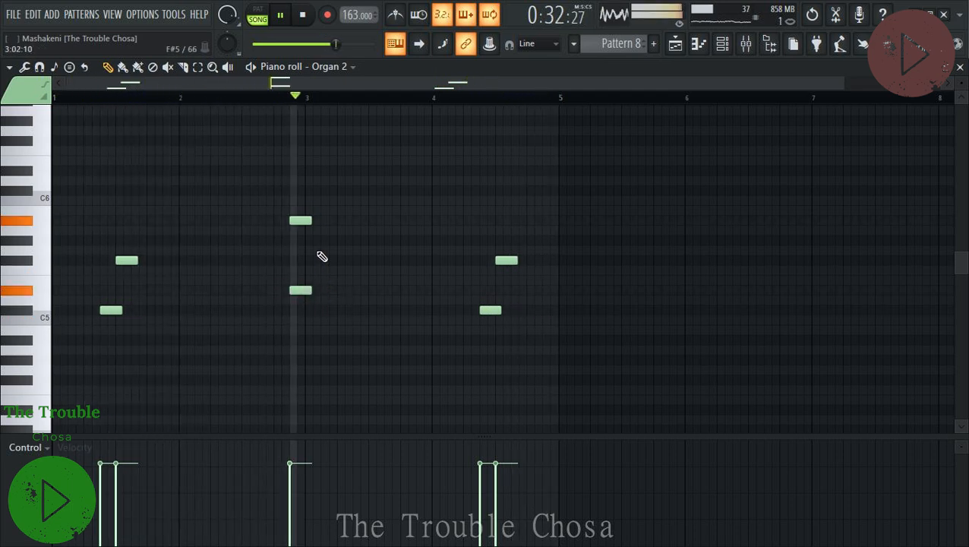
drag(327, 241, 354, 245)
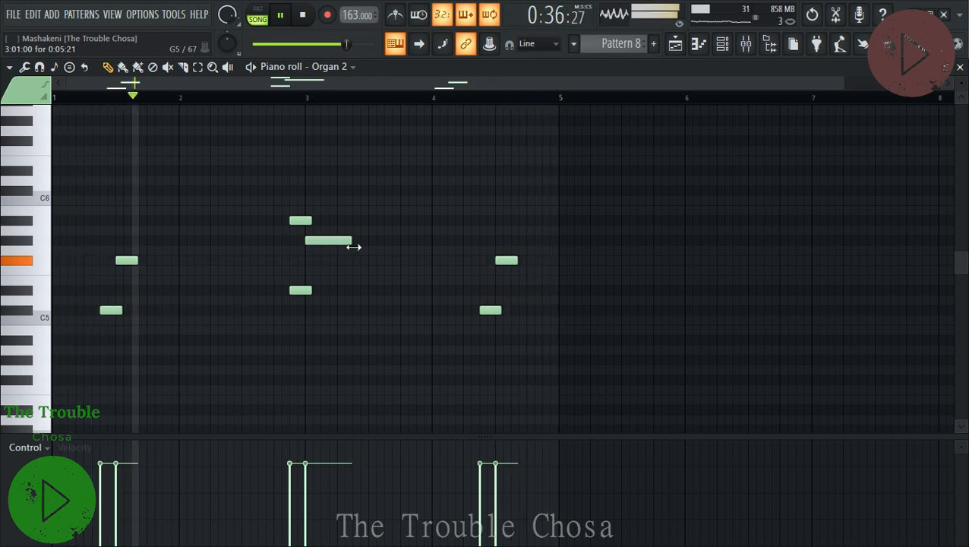
click(307, 310)
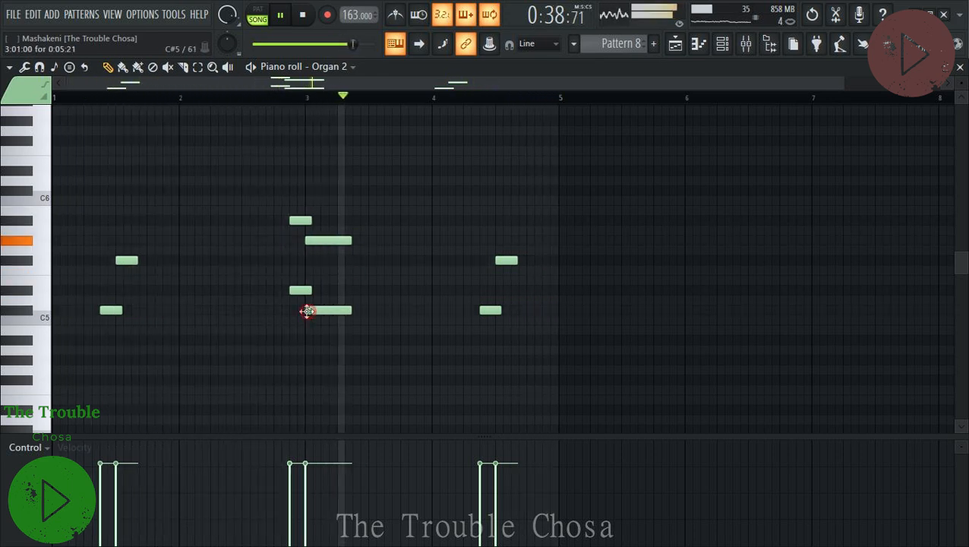
Add two-step Organ 2 notes in bar 3: C#5 with F#5 at step 7, and C#5 with F5 at step 9.
click(363, 313)
drag(363, 315, 367, 314)
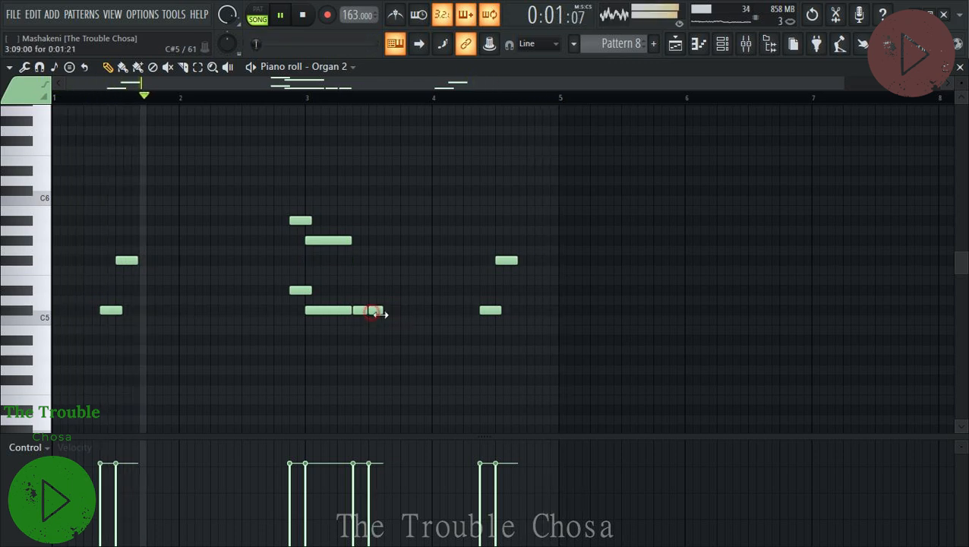
click(375, 312)
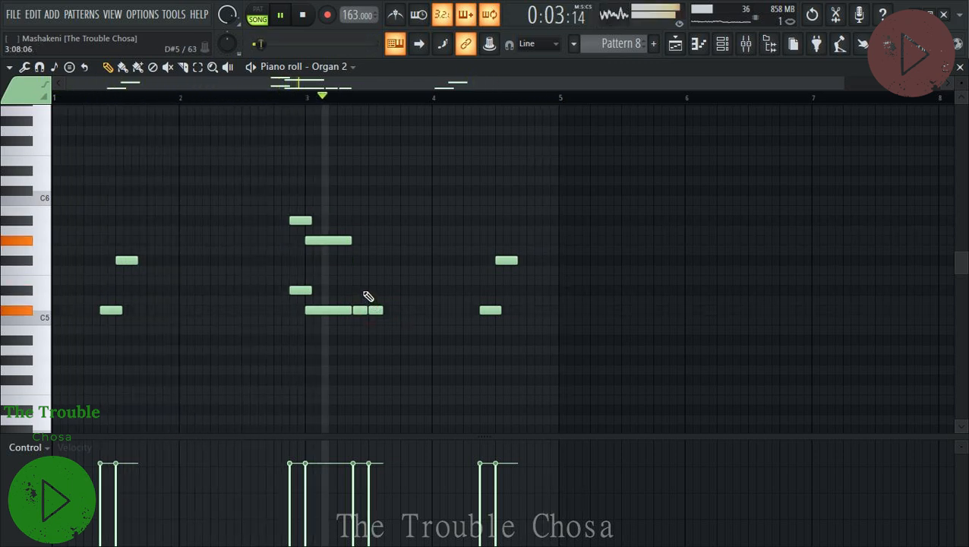
click(370, 270)
click(354, 260)
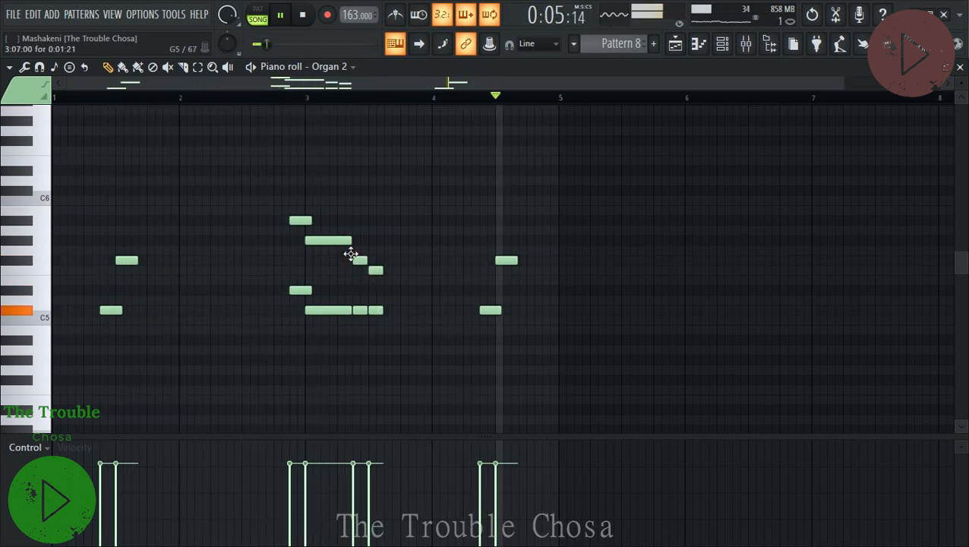
Add two-step Organ 2 chords of D#5 and B4 at steps 12 and 15 of bar 3.
click(393, 290)
click(393, 329)
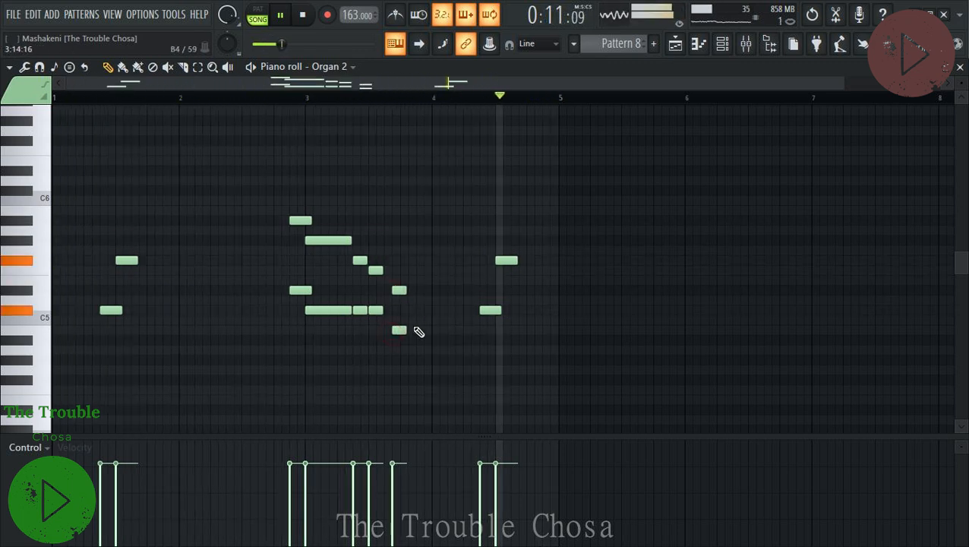
click(418, 291)
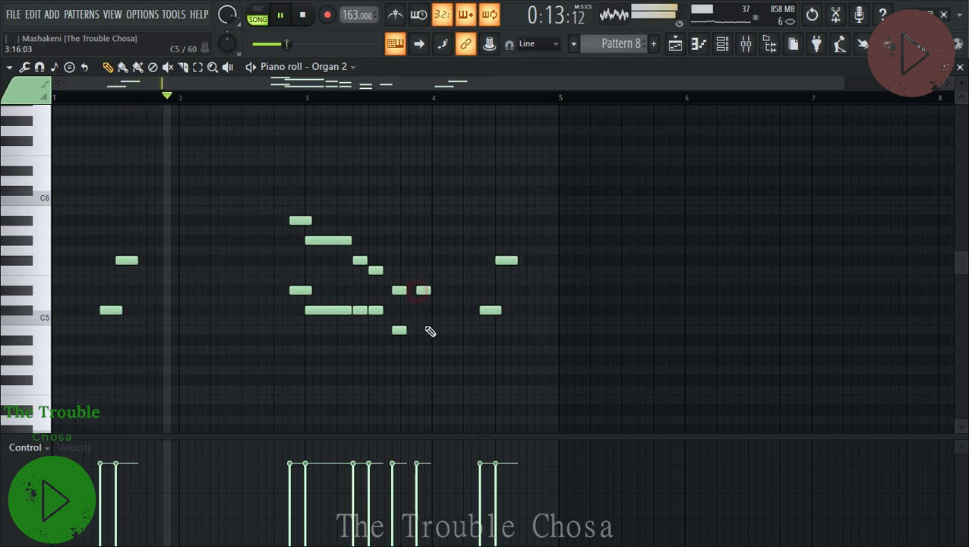
click(420, 329)
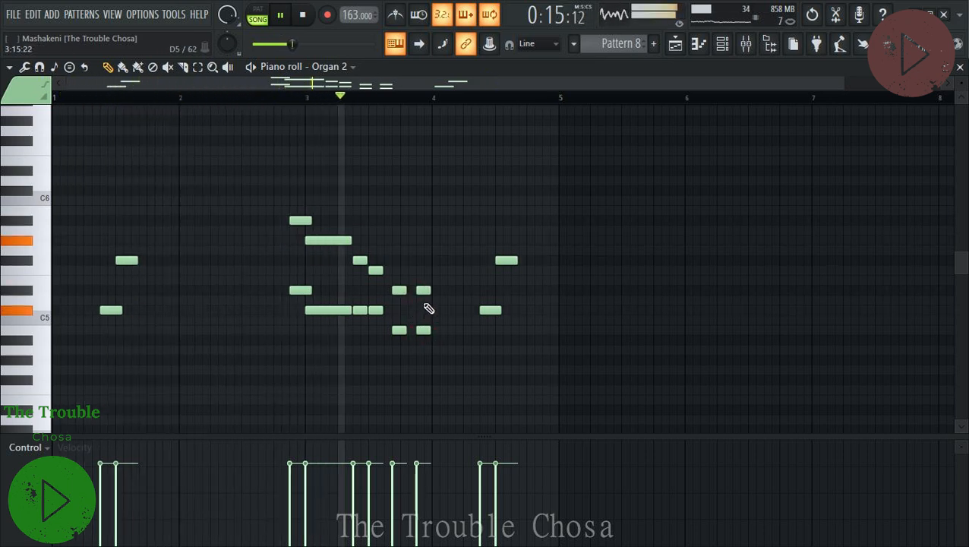
Add a three-step Organ 2 chord of C#5 and F#4 at the start of bar 4 and close the piano roll.
click(436, 310)
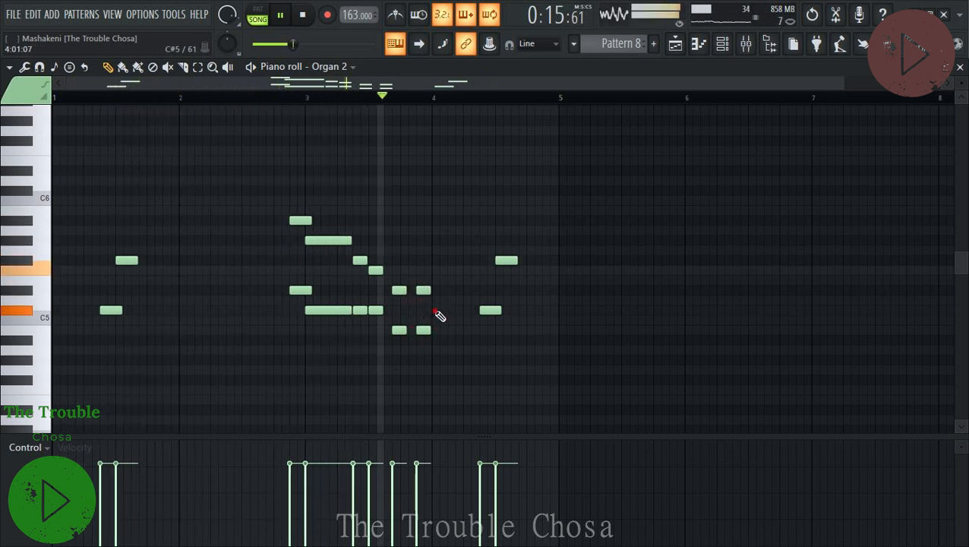
click(435, 359)
right_click(434, 359)
click(437, 379)
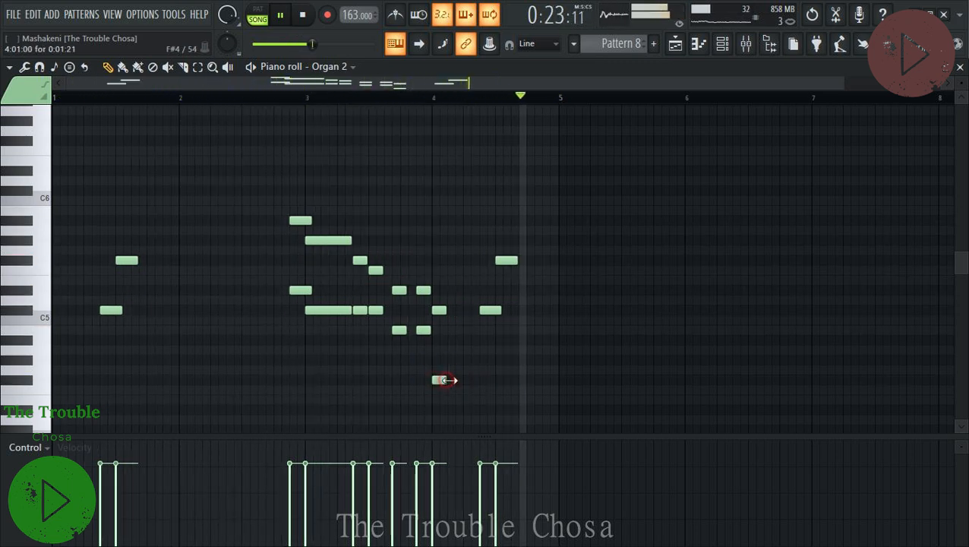
drag(446, 381, 454, 380)
right_click(438, 314)
click(432, 314)
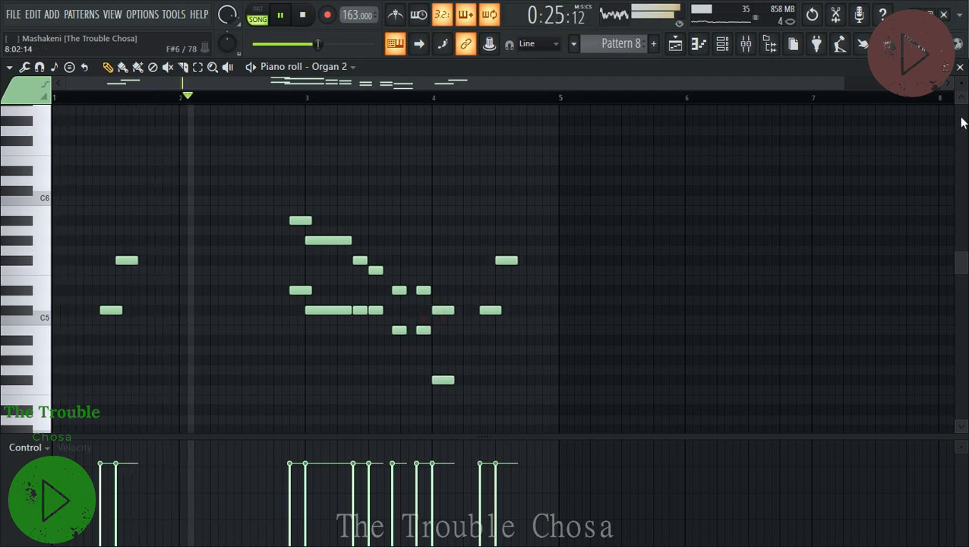
click(960, 67)
Copy the Organ 2 notes into the Noise channel, enable Noise, and open its notes for editing.
right_click(177, 266)
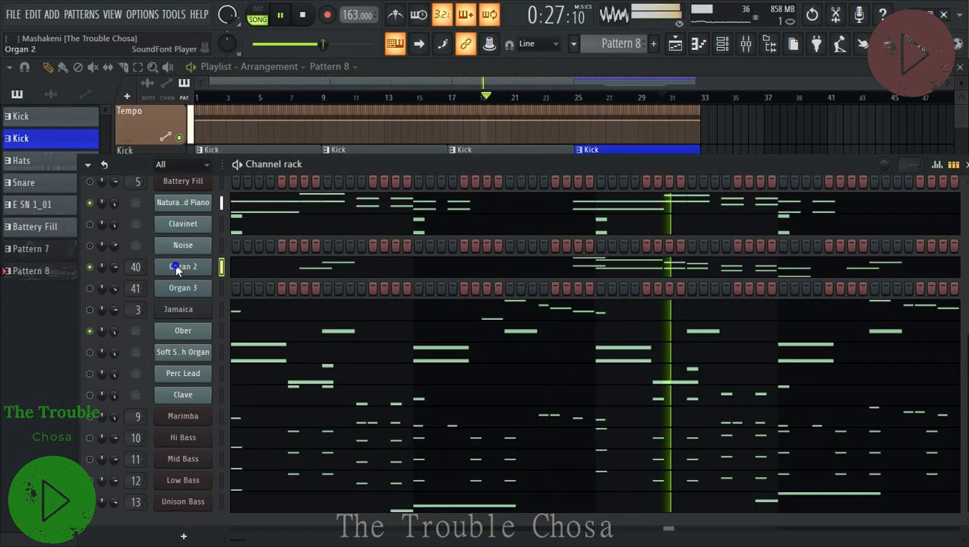
click(365, 279)
right_click(177, 248)
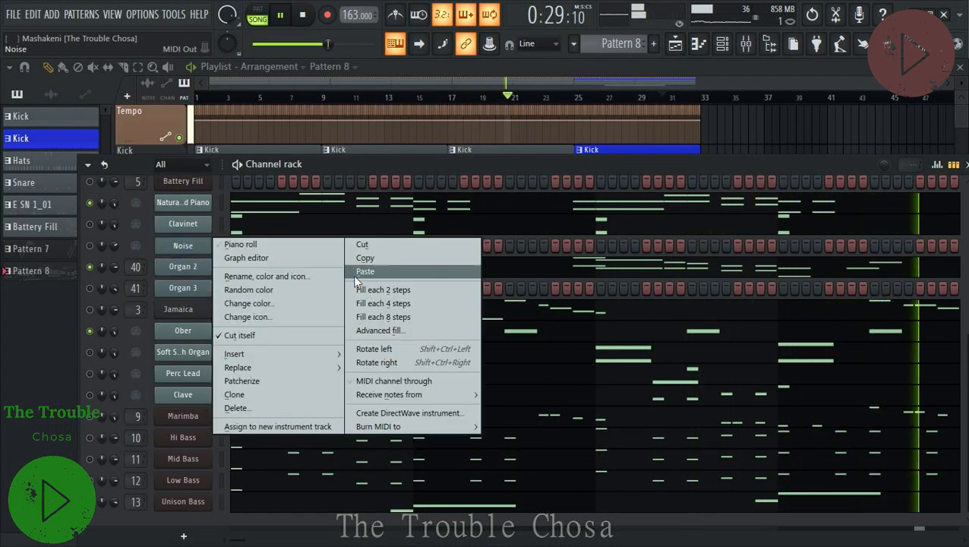
click(358, 273)
click(90, 246)
click(388, 248)
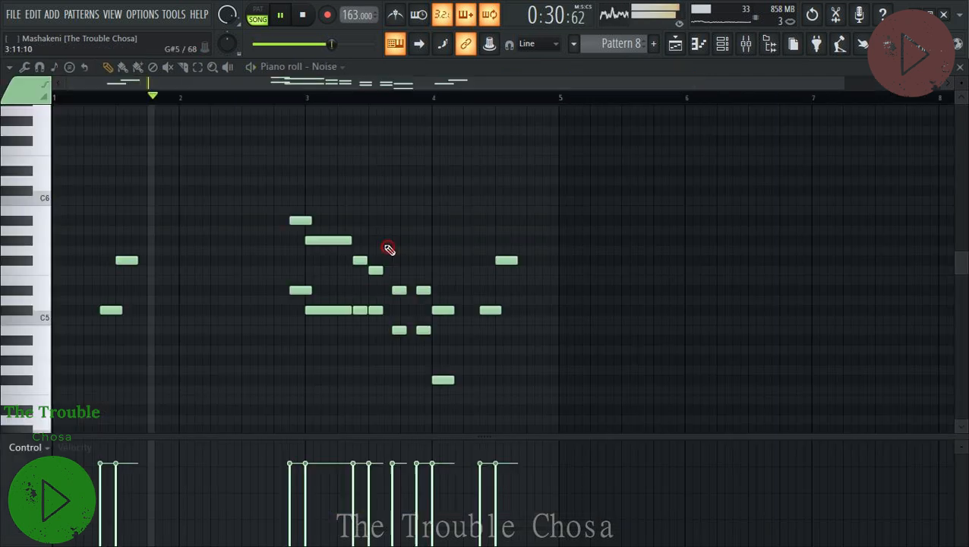
Delete the C#5 and F#5 note pairs in bar 1 and late in bar 4 from the Noise channel.
right_click(126, 259)
right_click(111, 310)
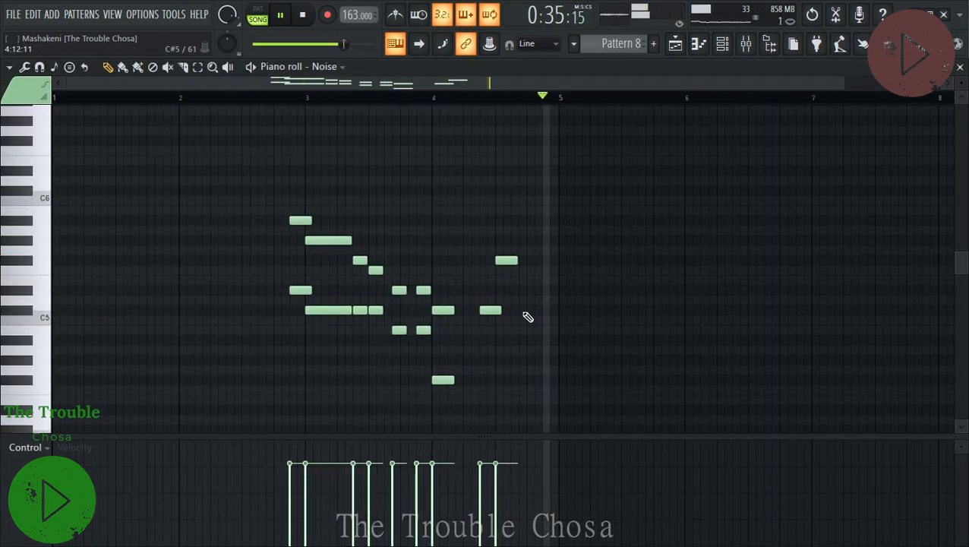
right_click(497, 310)
right_click(510, 260)
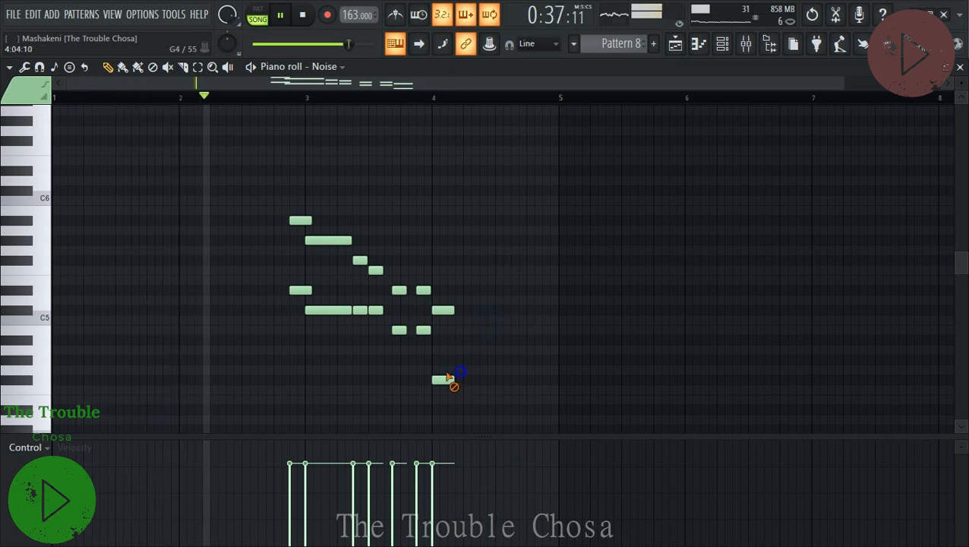
Delete the lower chord notes from the end of bar 2 to the start of bar 4, keeping only the top Noise melody.
right_click(423, 330)
right_click(443, 380)
right_click(399, 330)
right_click(375, 310)
right_click(360, 310)
right_click(327, 310)
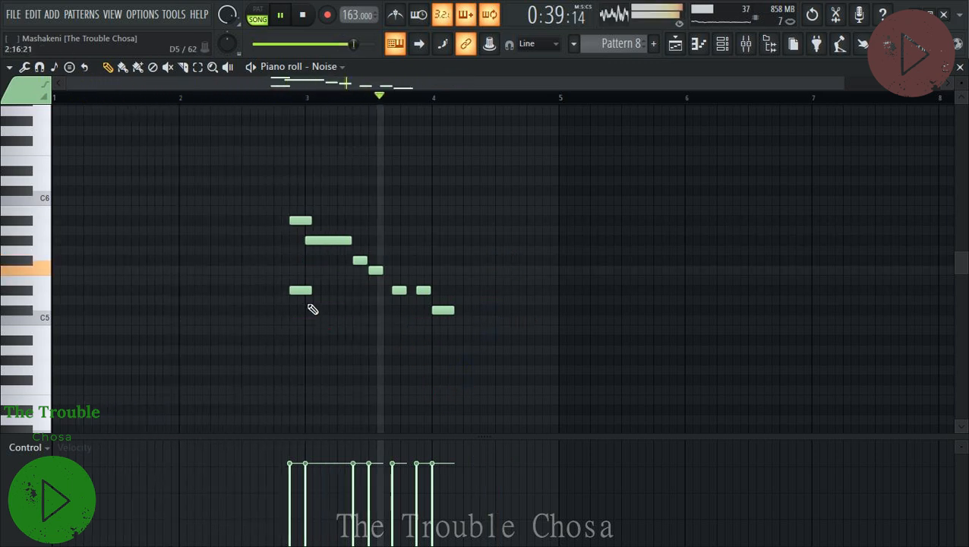
right_click(300, 290)
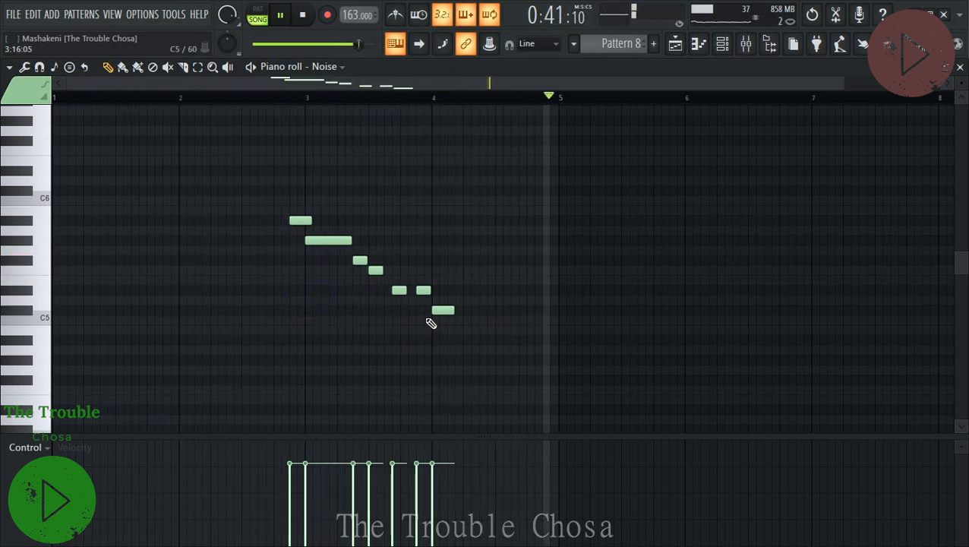
Lengthen the F5 and first D#5 Noise notes in bar 3 to three steps each, and make all channels audible again.
drag(381, 272, 414, 290)
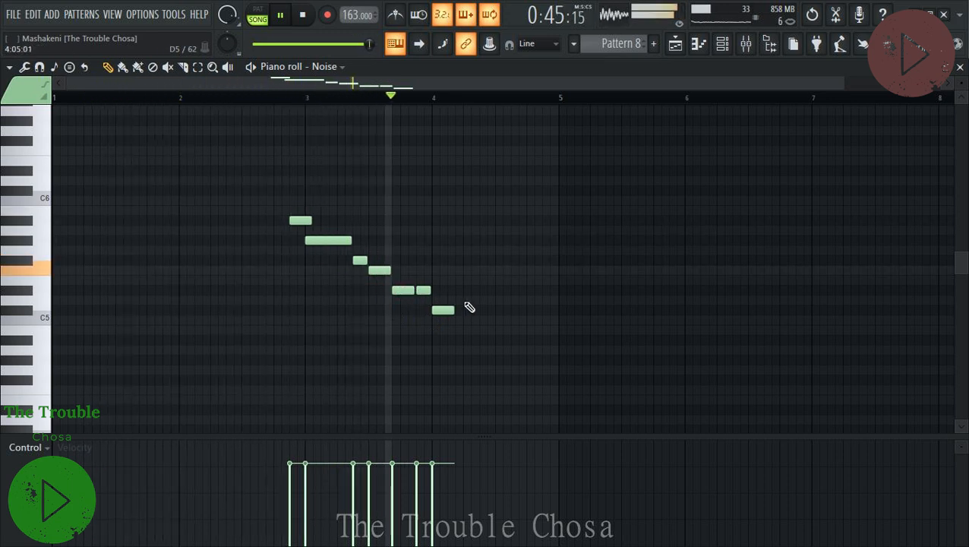
click(959, 68)
right_click(97, 228)
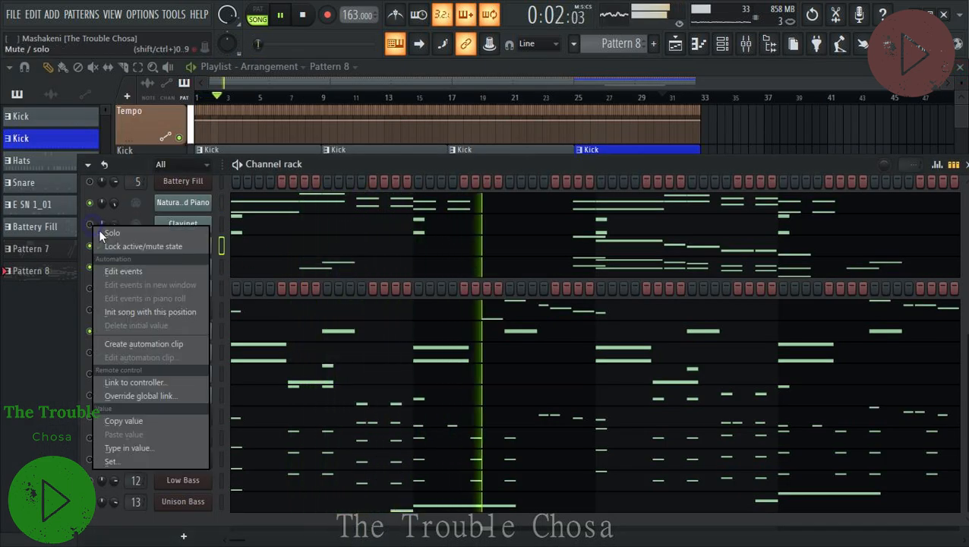
click(108, 233)
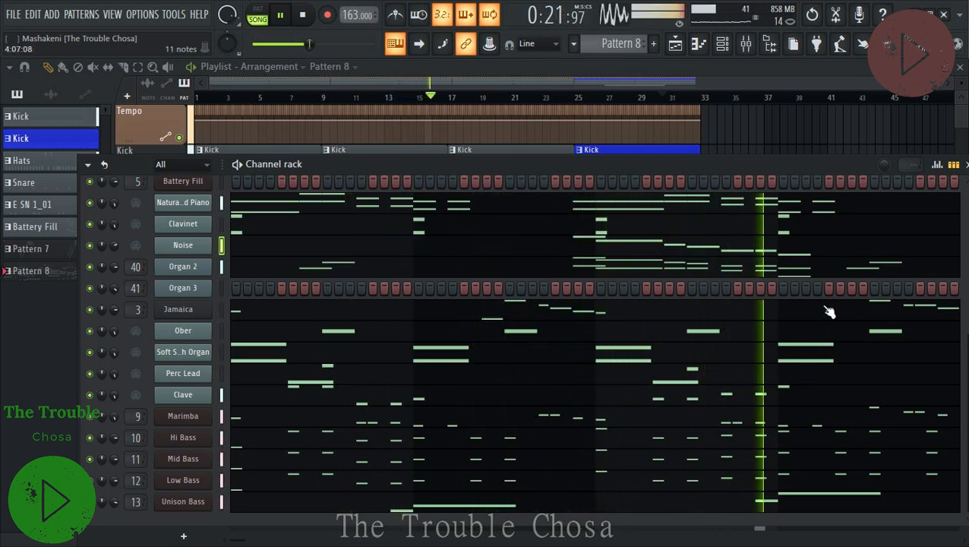
key(alt+Tab)
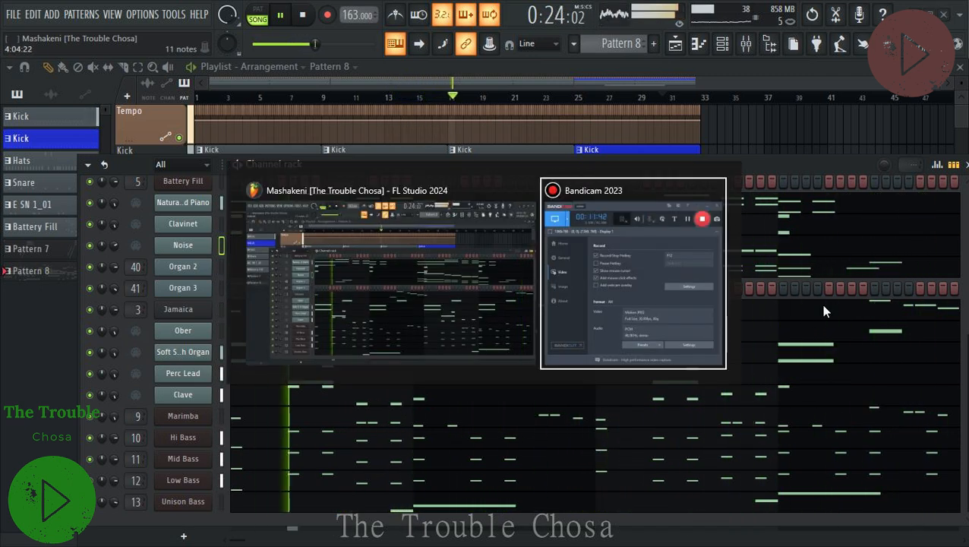
key(alt+Tab)
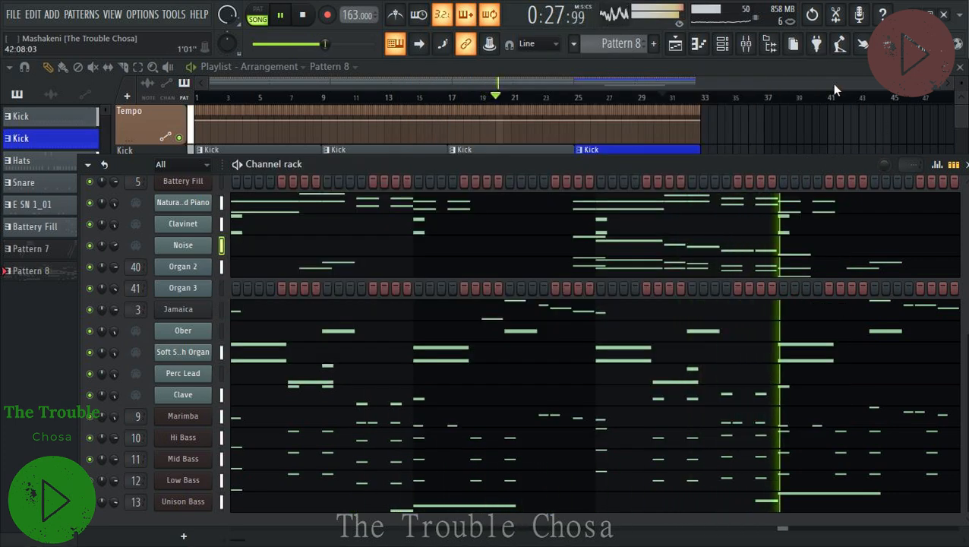
Show the full playlist and inspect the Organ 3 notes of Pattern 7.
key(F6)
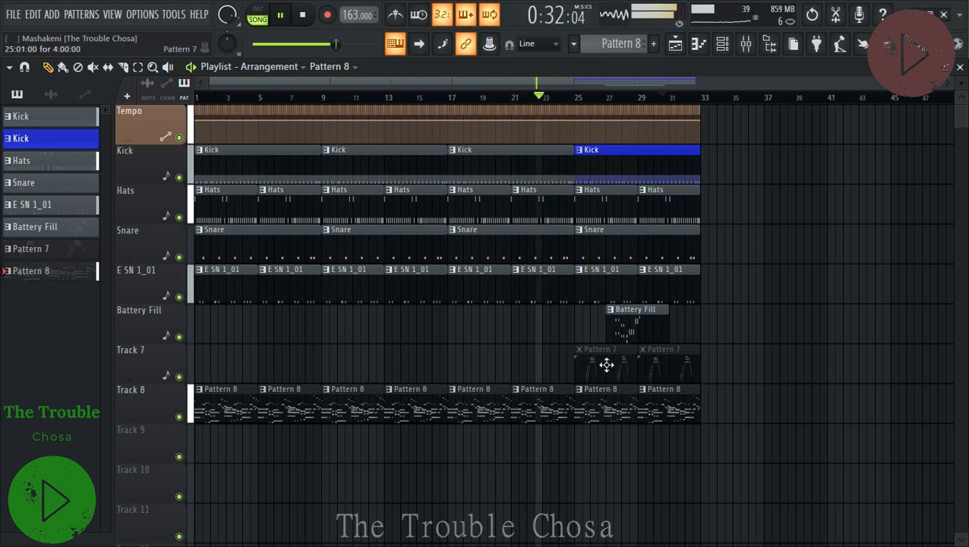
click(240, 106)
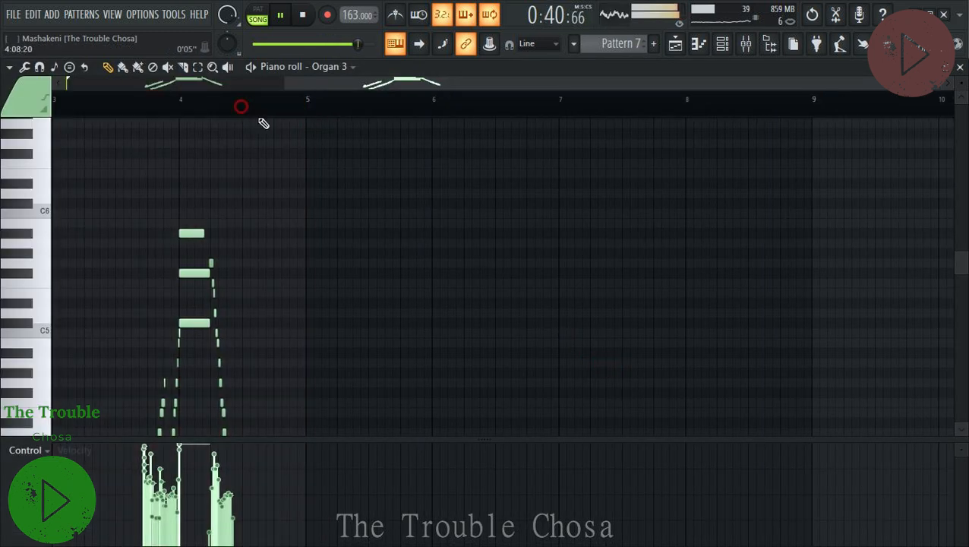
click(959, 68)
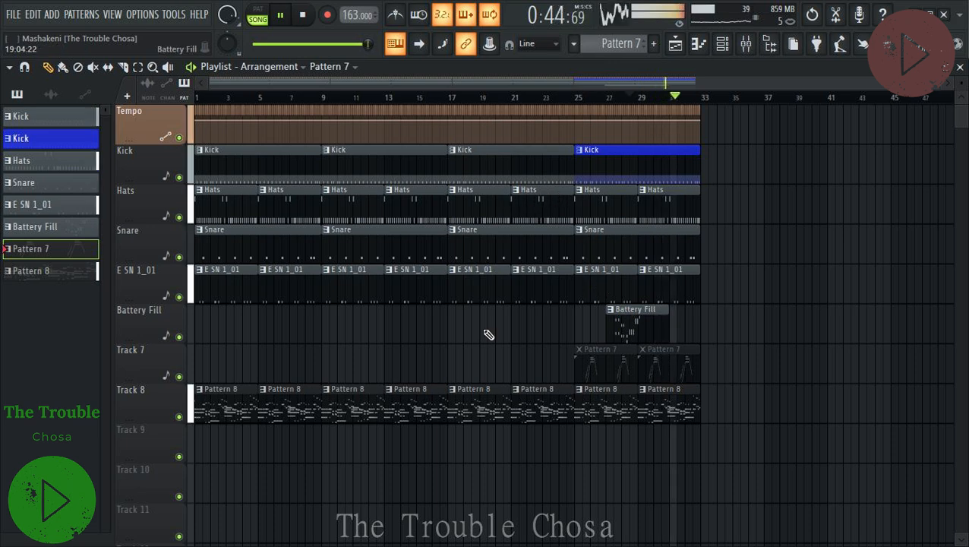
Split Pattern 8 by channel into a separate pattern for each instrument.
scroll(493, 330, down, 4)
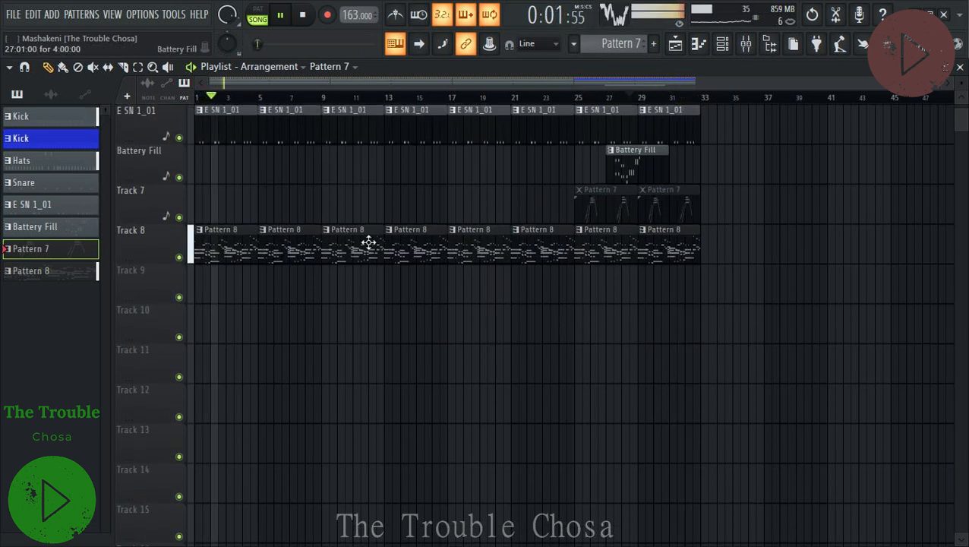
click(218, 250)
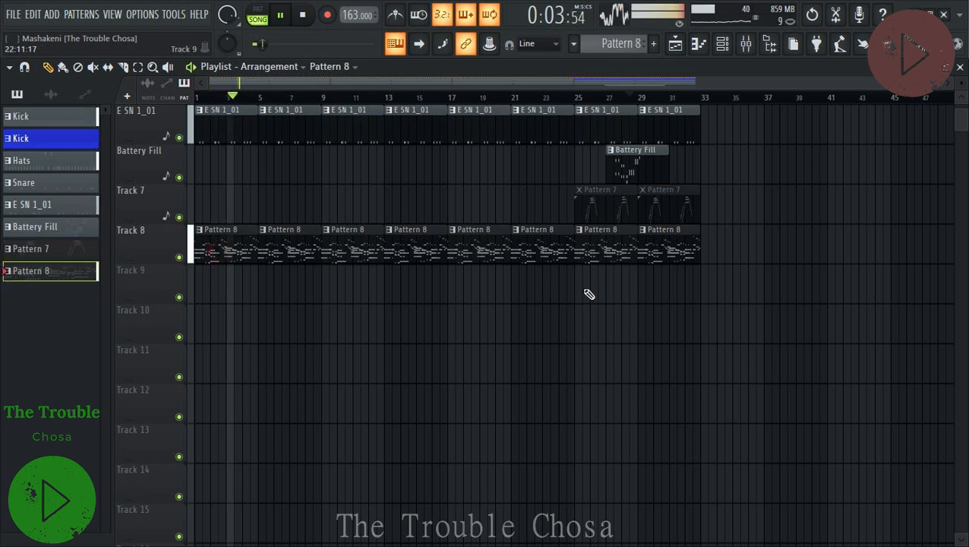
right_click(80, 281)
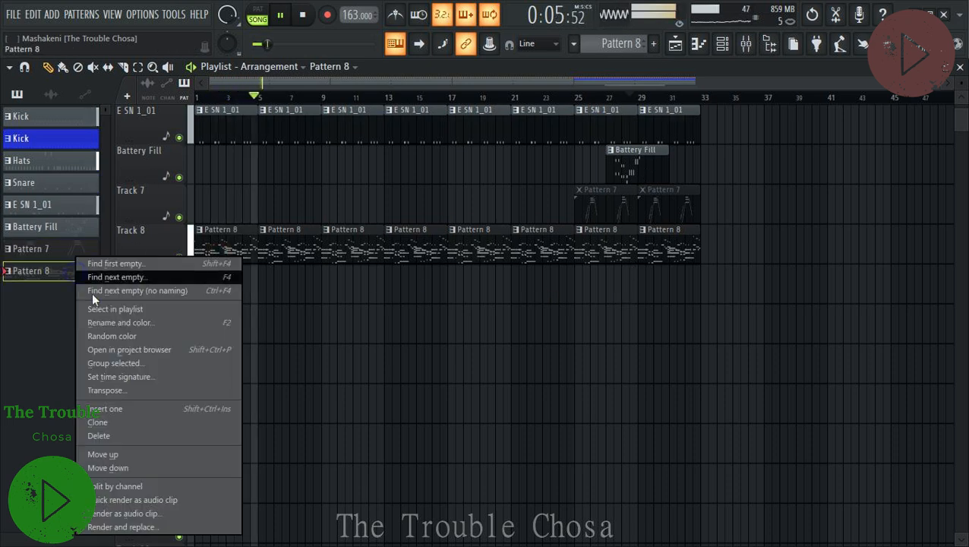
click(126, 485)
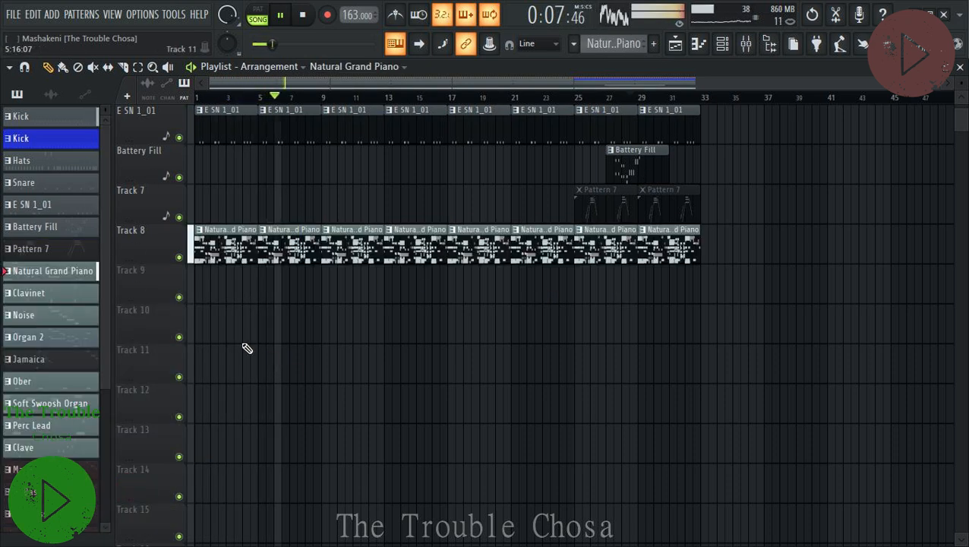
Select the split patterns from Natural Grand Piano through Unison Bass and place them at bar 1 from Track 9 downward.
shift+click(51, 275)
scroll(56, 455, down, 2)
shift+click(54, 519)
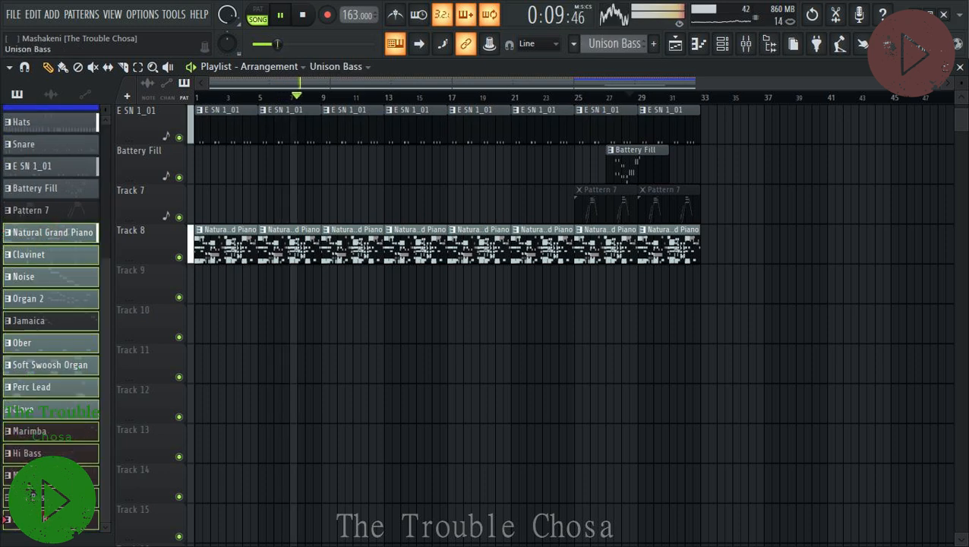
drag(67, 237, 194, 280)
Duplicate the group of instrument clips seven times so they fill the arrangement through bar 32.
key(ctrl+b)
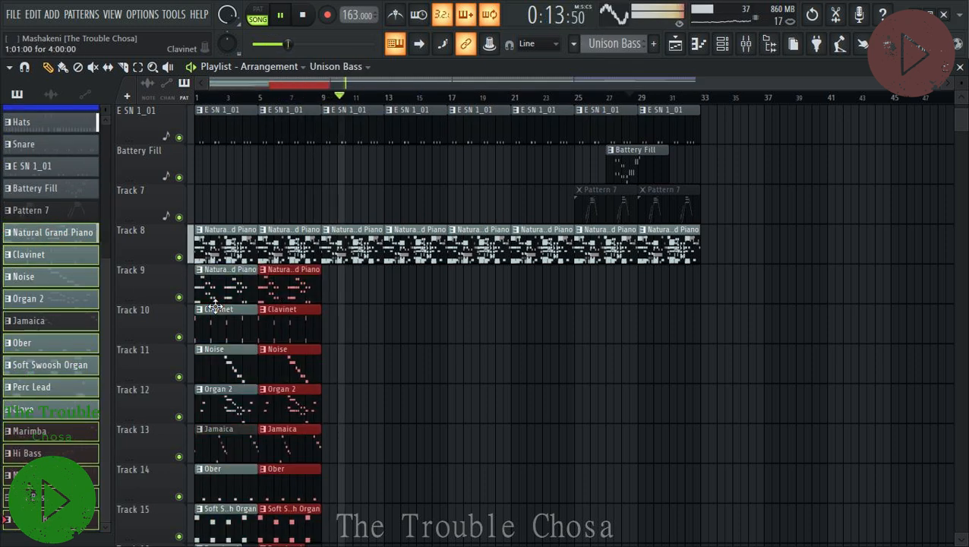
key(ctrl+b)
key(ctrl+b)
key(ctrl+b)
key(ctrl+b)
key(ctrl+b)
key(ctrl+b)
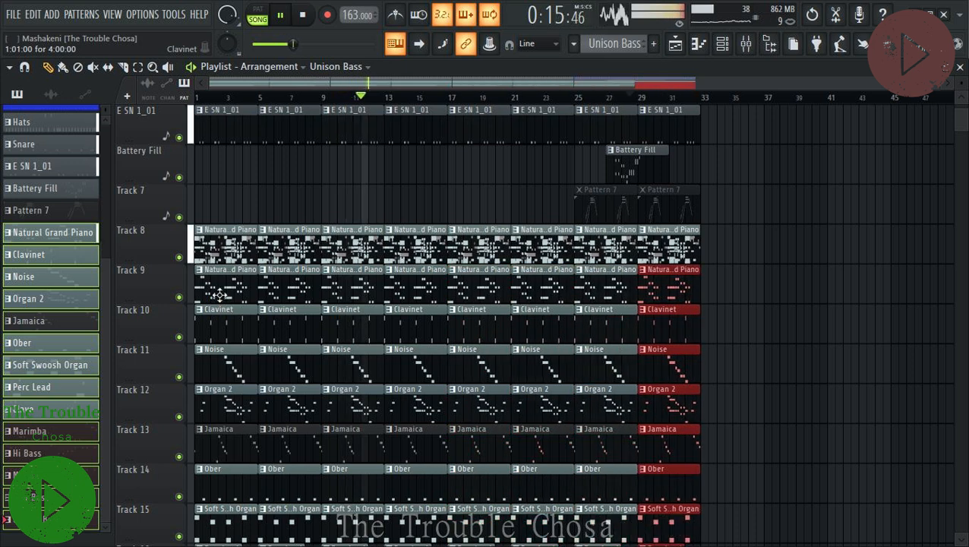
Delete the original Track 8 above the newly placed instrument tracks, and clear the clip selection.
right_click(165, 248)
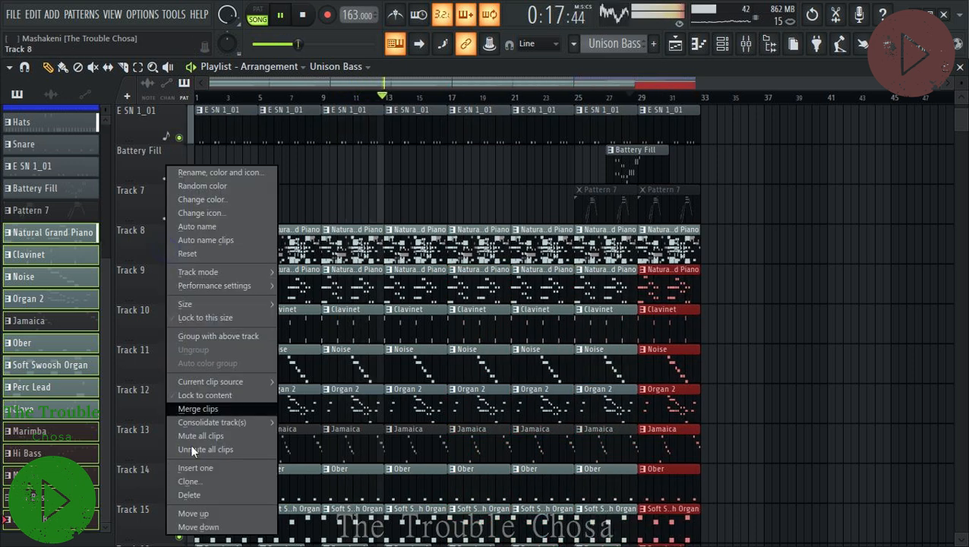
click(186, 495)
click(525, 326)
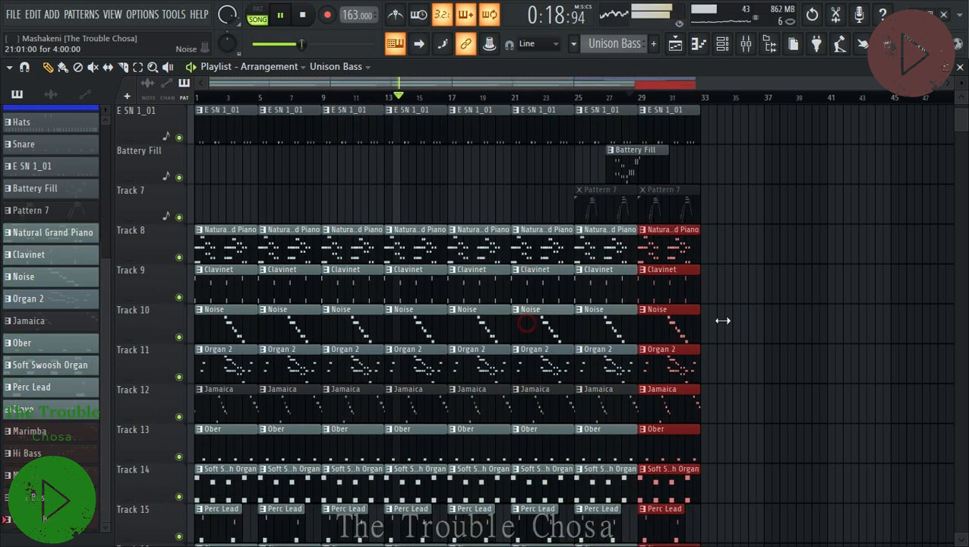
right_click(910, 240)
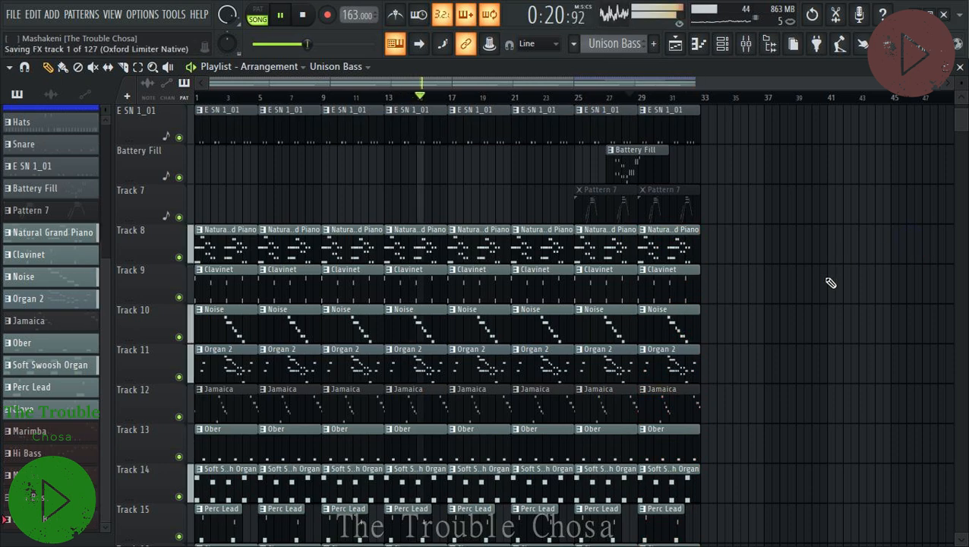
Make the first Organ 2 clip on Track 11 a unique pattern.
scroll(830, 273, down, 5)
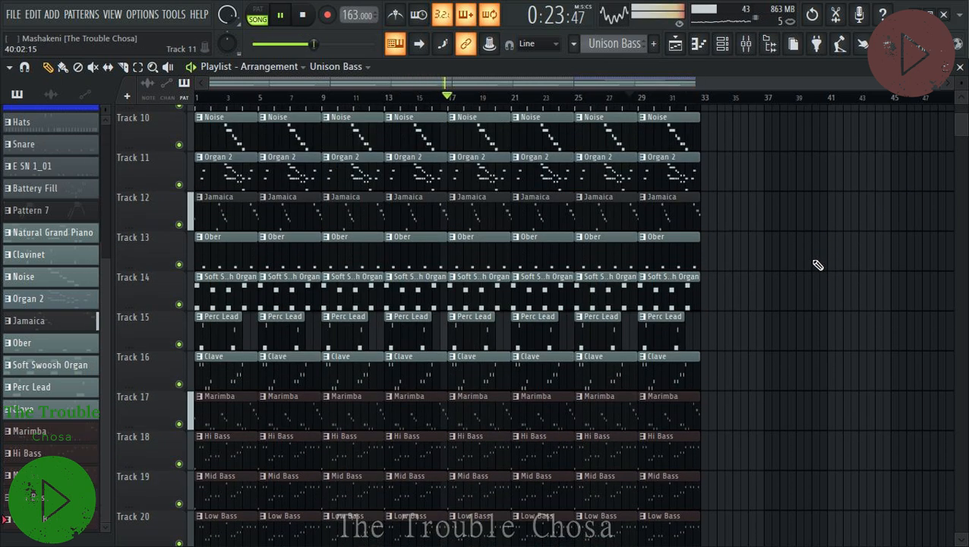
scroll(733, 310, up, 3)
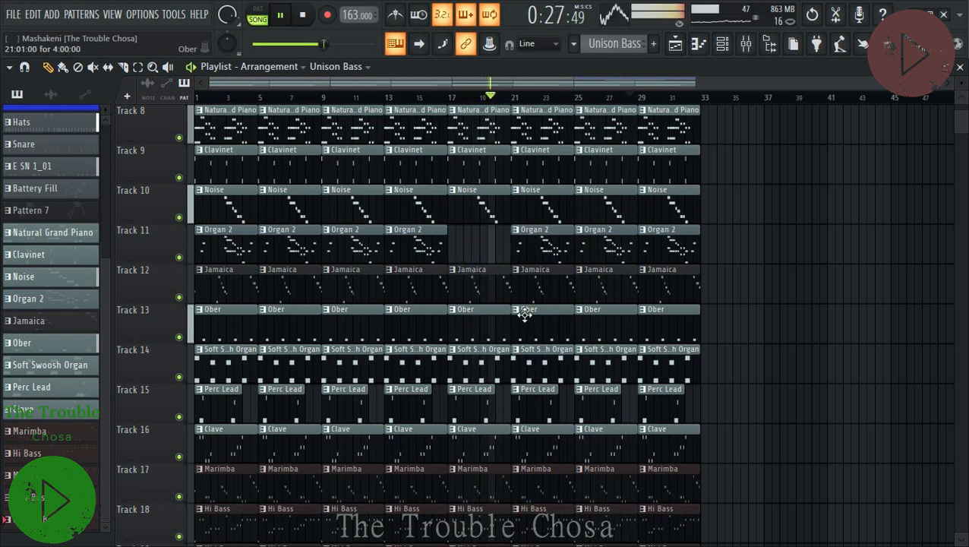
click(433, 250)
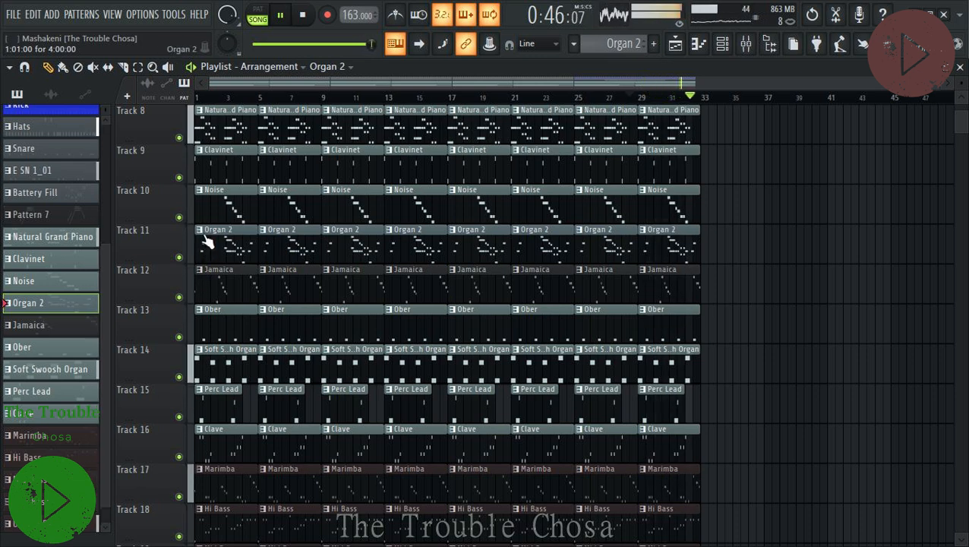
right_click(206, 241)
click(237, 364)
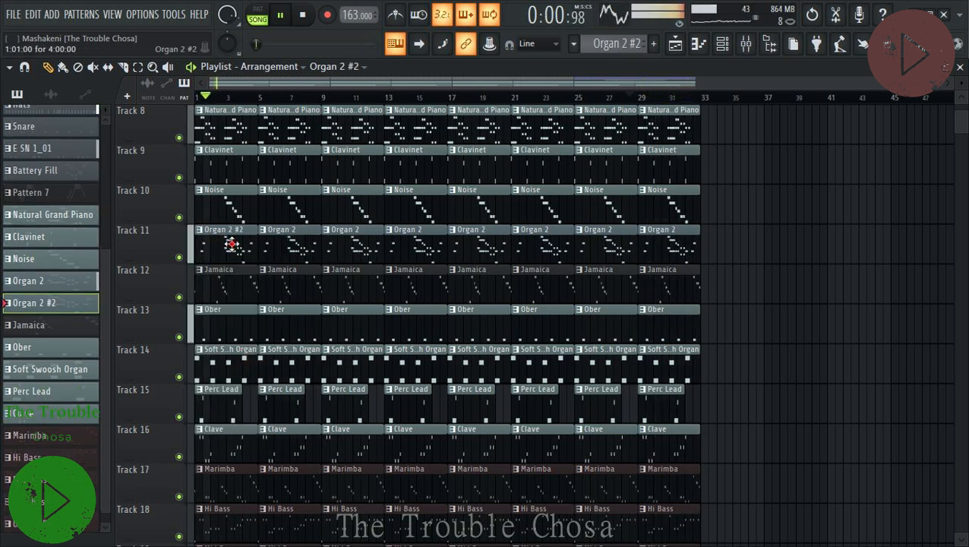
Delete the Organ 2 #2 notes from the end of bar 2 to the start of bar 4, and close the piano roll.
double_click(230, 246)
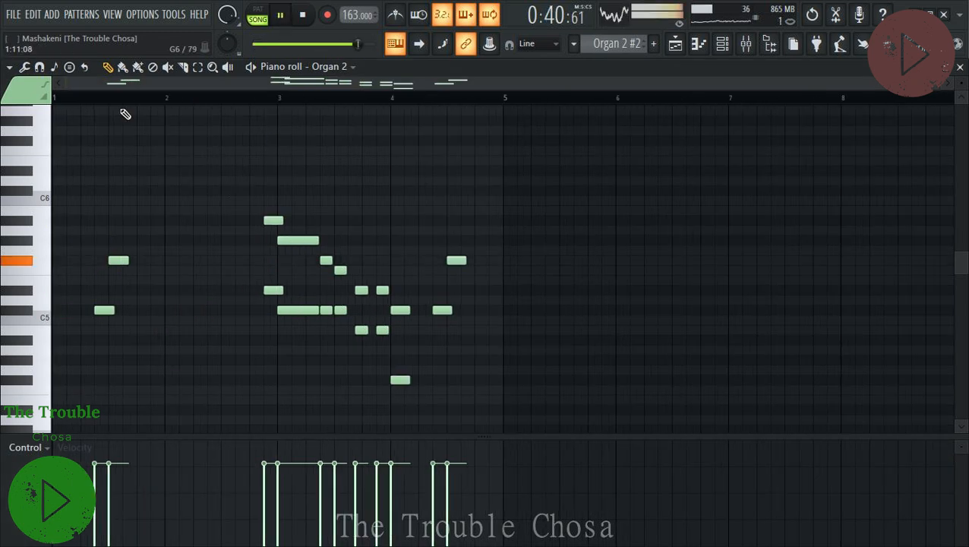
drag(224, 148, 419, 417)
key(Delete)
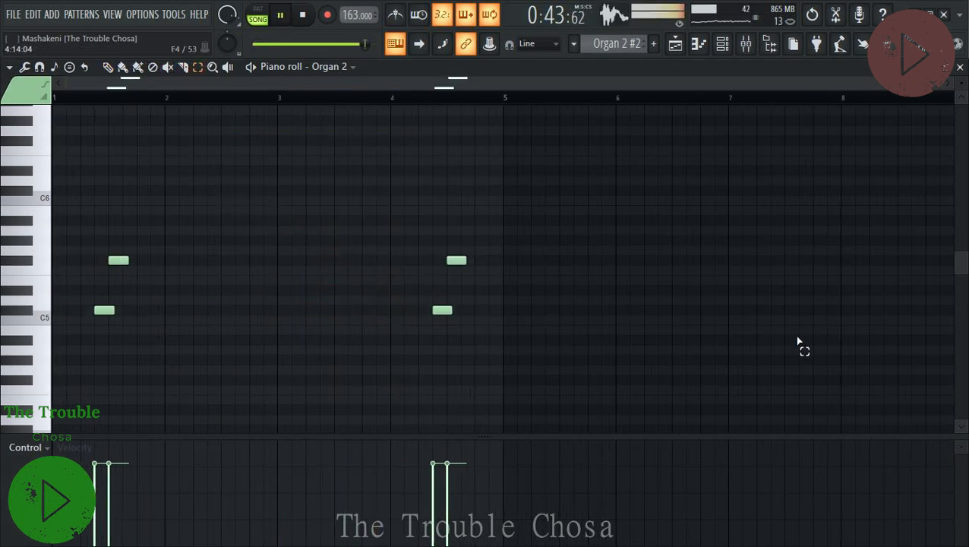
click(960, 67)
Rename the Organ 2 #2 pattern to Organ 2 and colour it green.
click(199, 229)
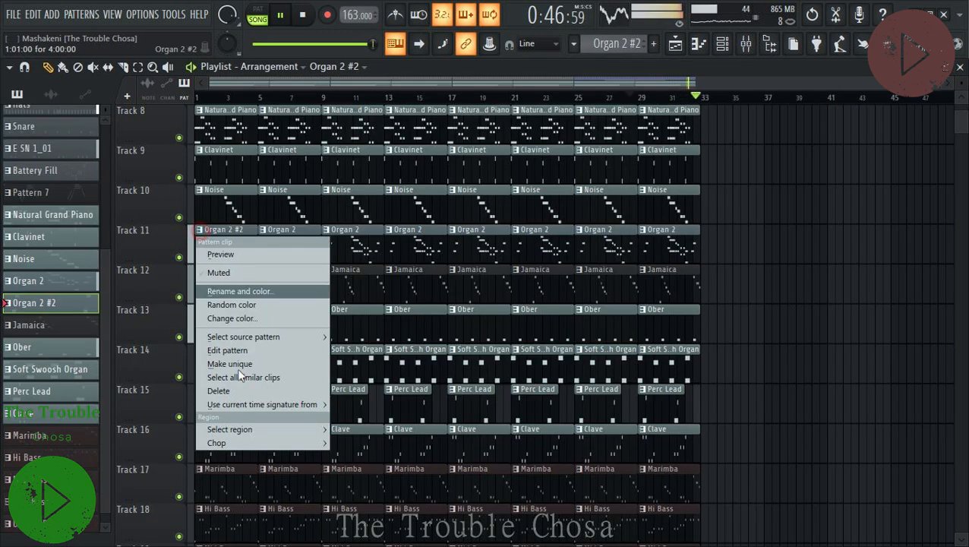
click(207, 288)
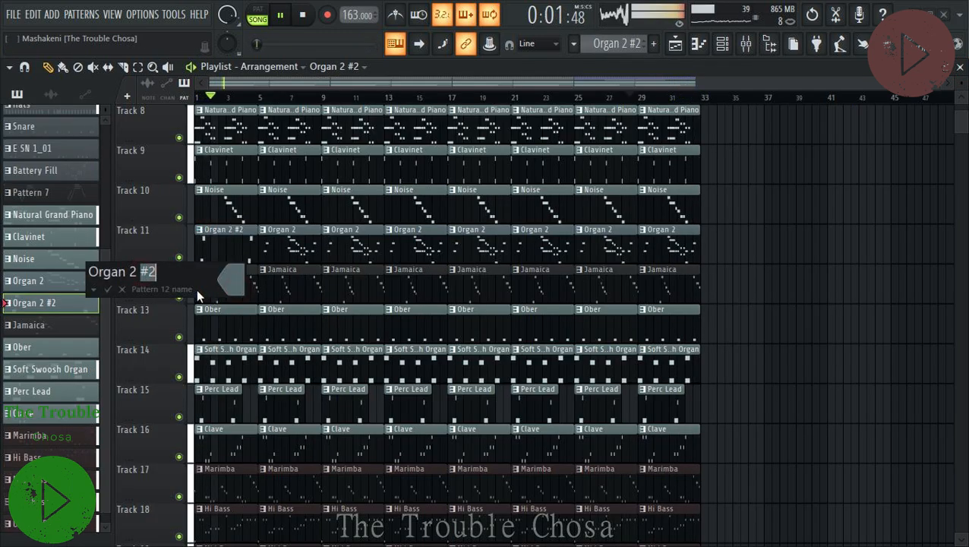
click(243, 291)
click(369, 346)
click(468, 524)
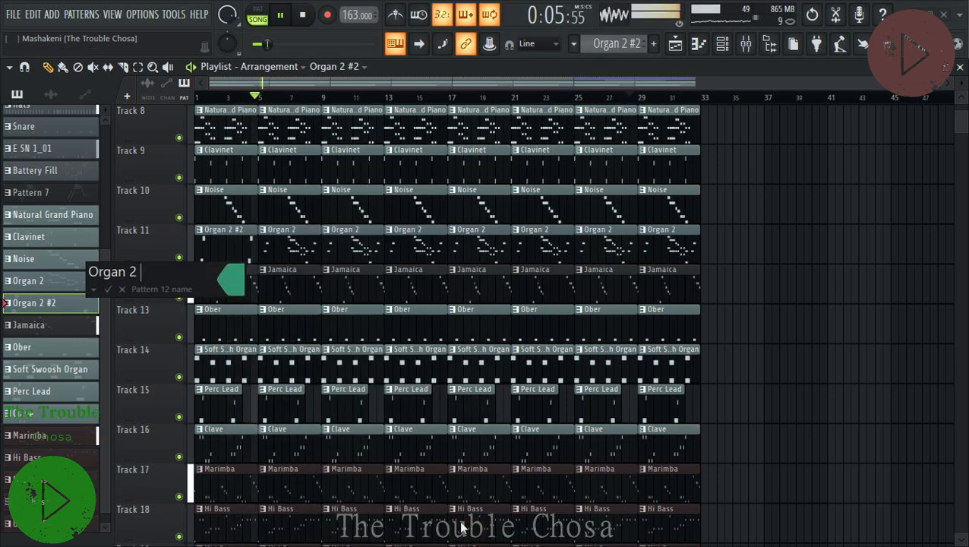
key(Return)
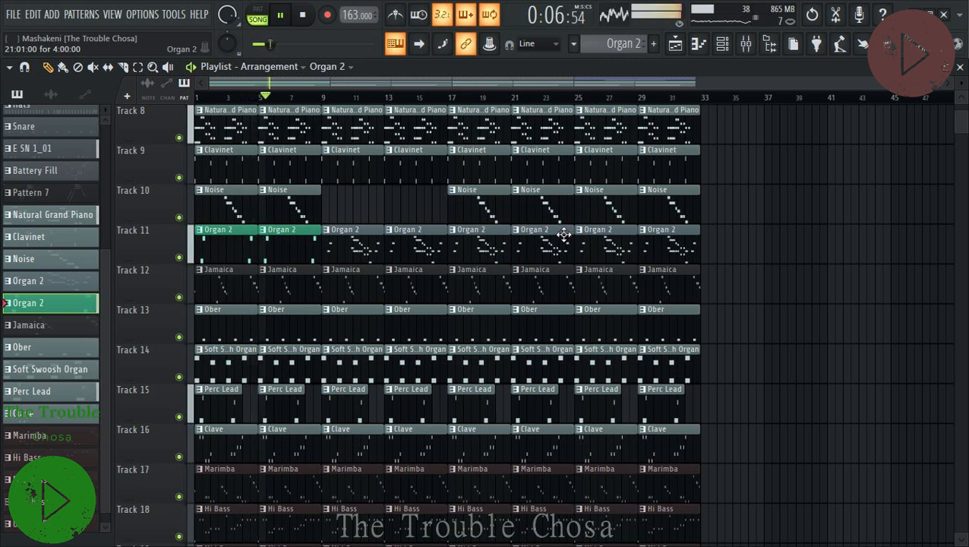
Duplicate the Noise and Organ 2 clips of bars 1–16 on Tracks 10 and 11 into bars 17–32, and clear the selection.
mouse_move(519, 246)
mouse_down()
mouse_move(640, 220)
mouse_move(490, 218)
mouse_move(194, 254)
mouse_move(178, 239)
mouse_up()
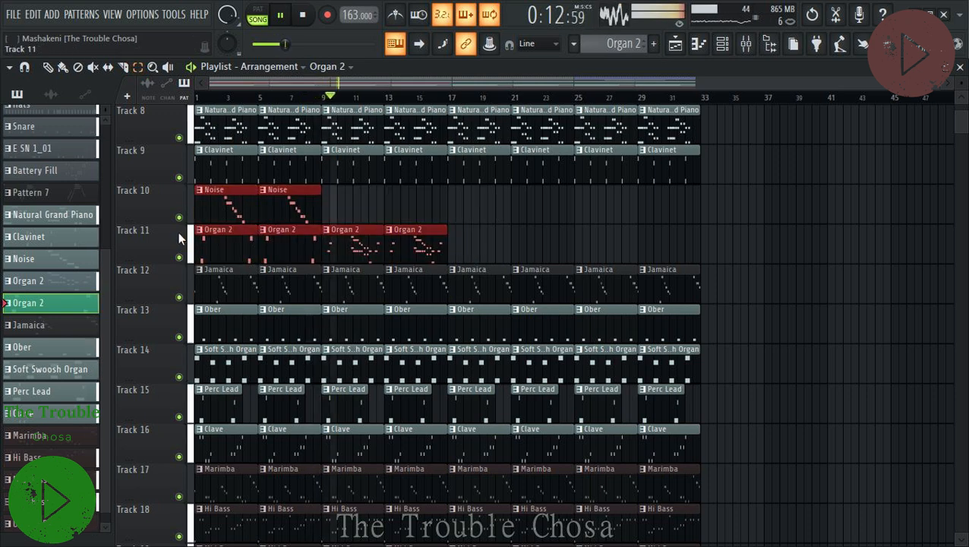
key(ctrl+b)
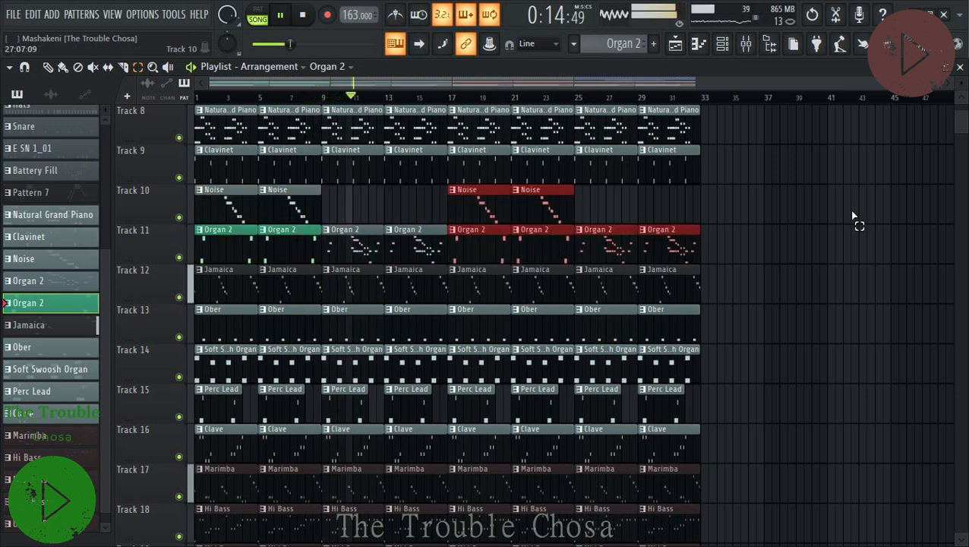
click(797, 206)
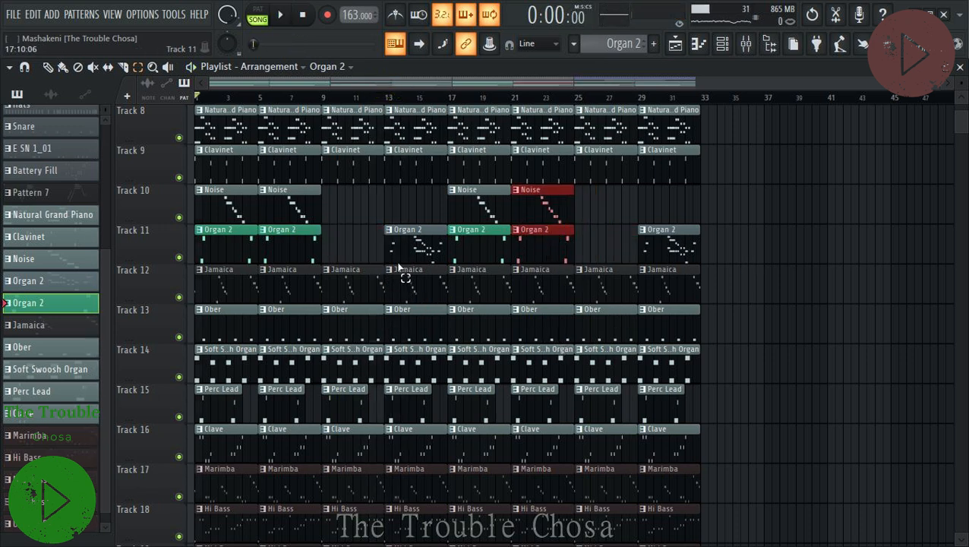
Copy the Noise and green Organ 2 clips from bars 5 and 21 to bars 9 and 25 on Tracks 10 and 11.
drag(354, 185, 294, 240)
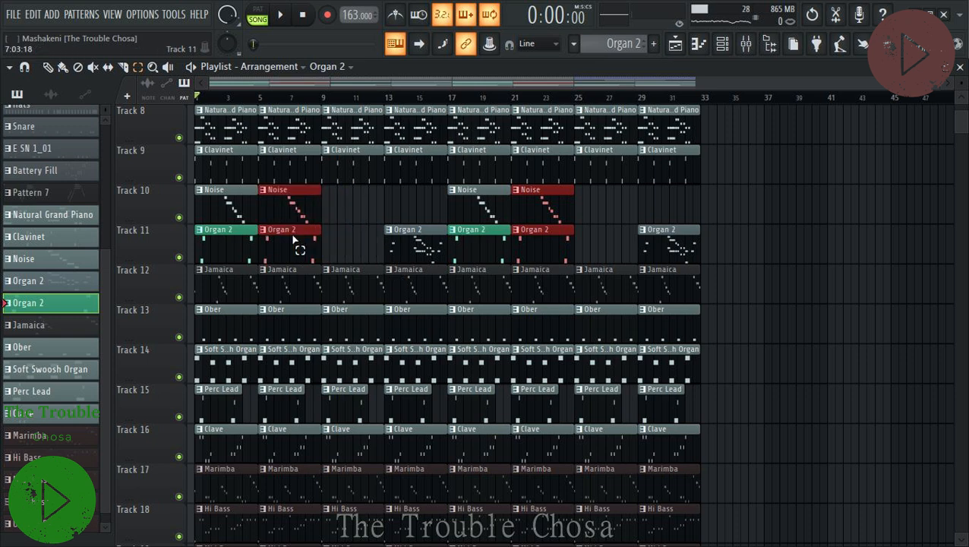
key(ctrl+b)
key(space)
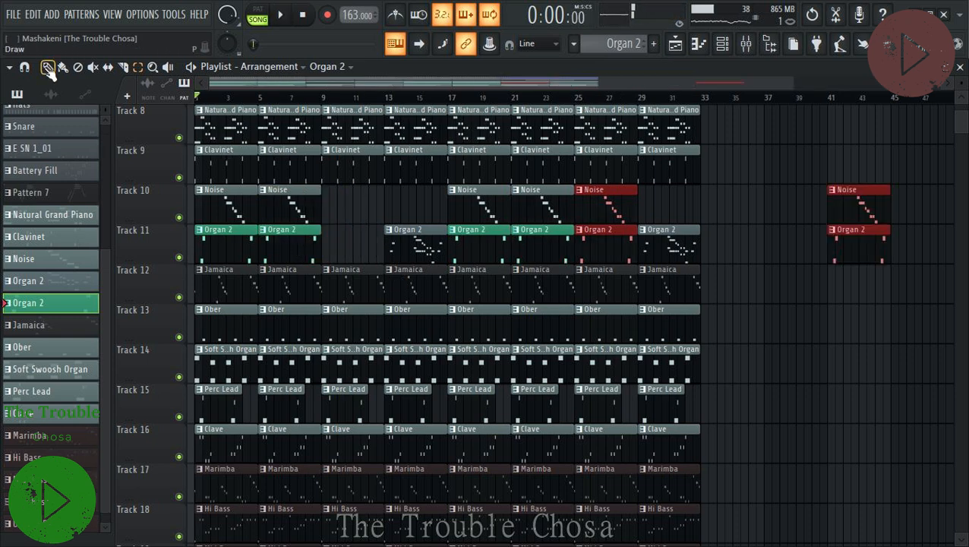
drag(609, 214, 355, 214)
key(space)
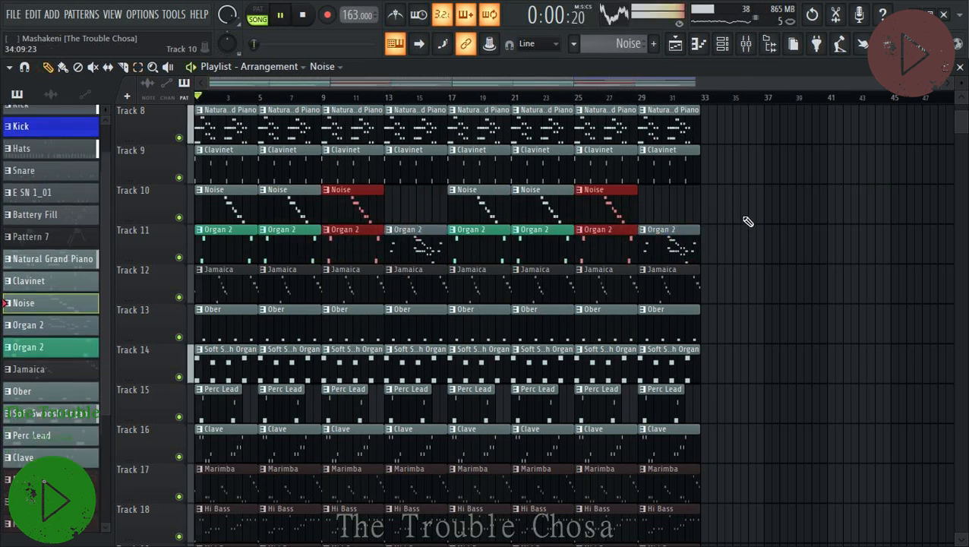
Play the arrangement from the start and review the instrument tracks around the Noise and Organ 2 variations.
scroll(782, 233, up, 5)
scroll(779, 232, down, 8)
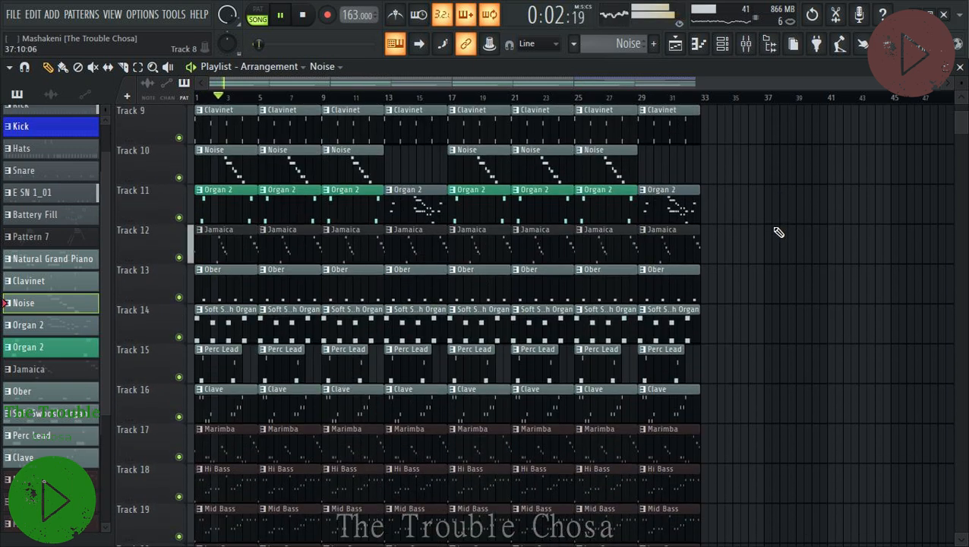
key(space)
scroll(779, 232, up, 6)
key(space)
scroll(778, 233, down, 1)
scroll(778, 232, down, 3)
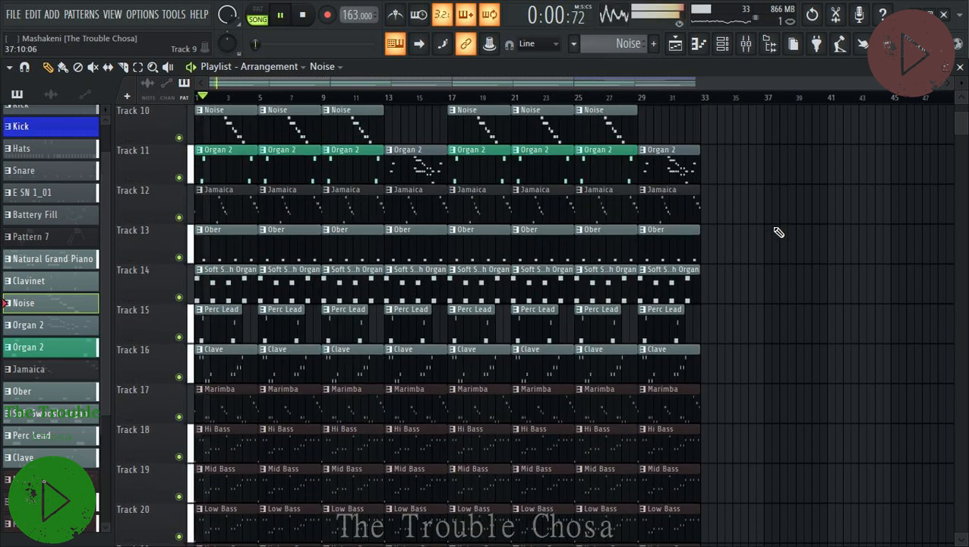
scroll(778, 233, up, 9)
scroll(778, 232, down, 7)
scroll(778, 232, down, 6)
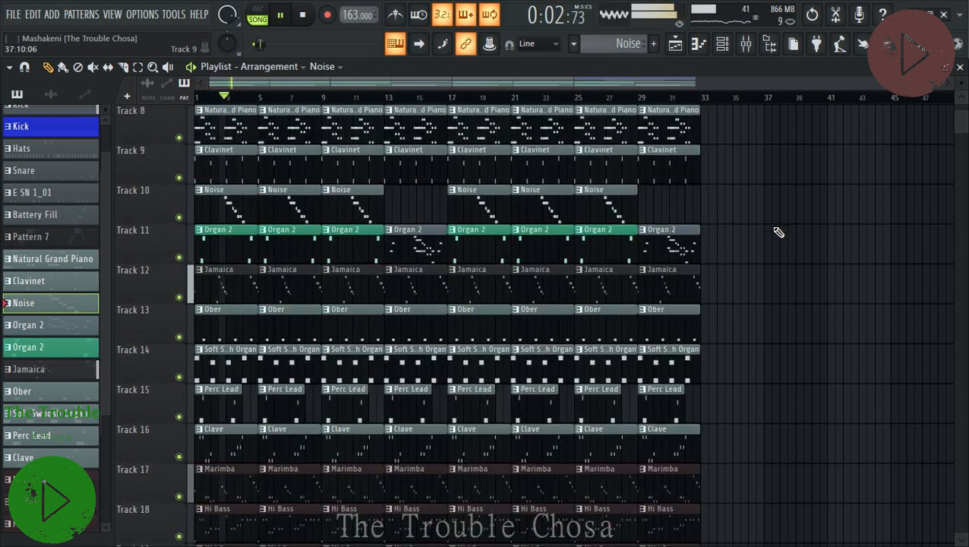
scroll(778, 233, up, 5)
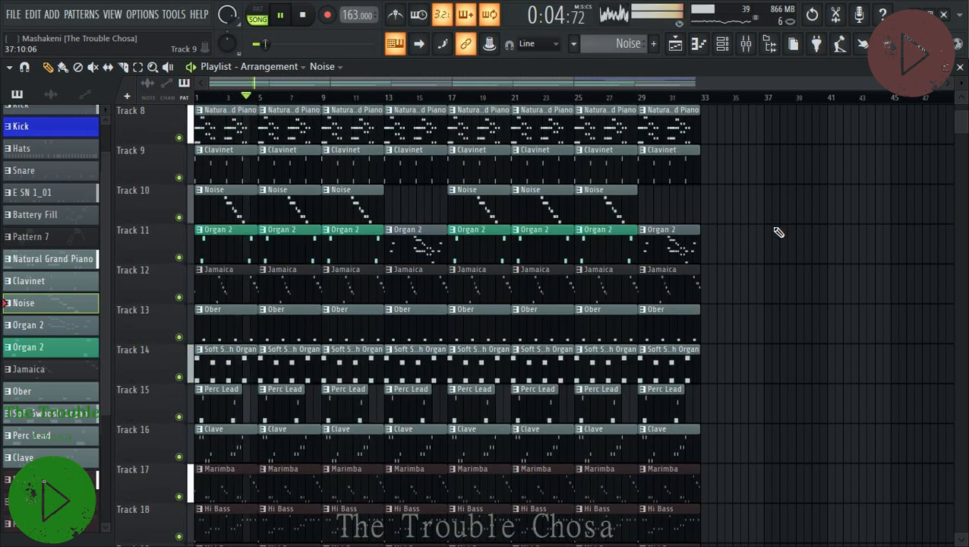
scroll(778, 232, down, 1)
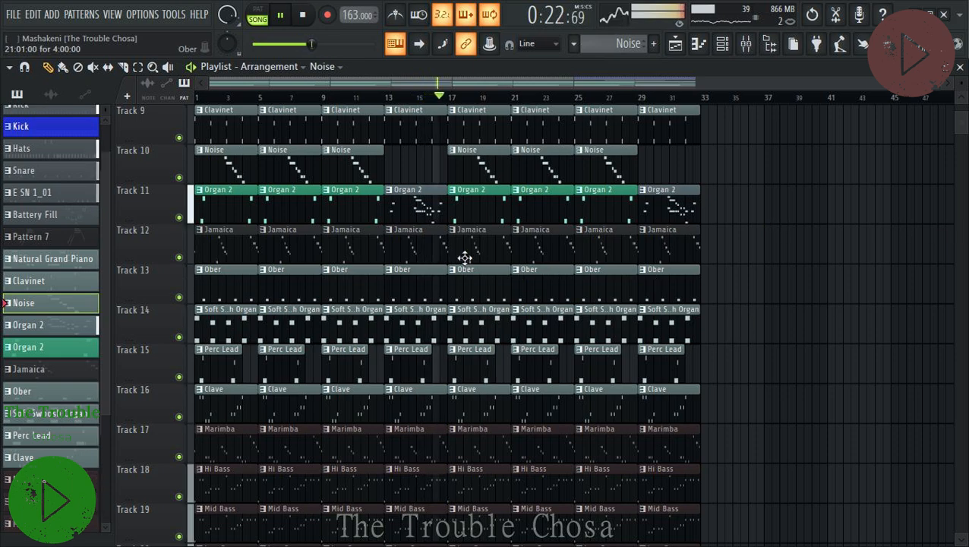
Pick the Organ 2 pattern from Track 11, open the Organ 2 channel's settings, and show its mixer track 40.
click(429, 202)
click(745, 43)
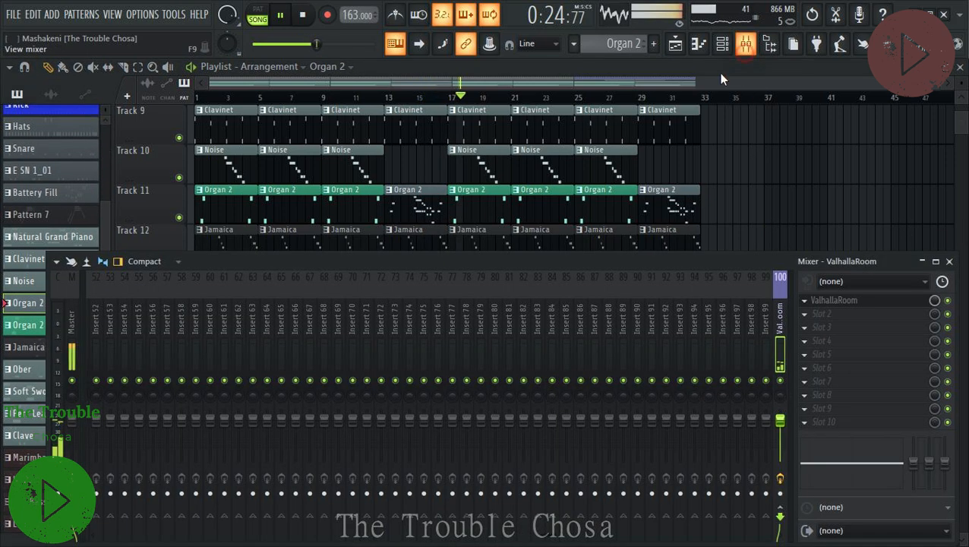
scroll(218, 313, left, 10)
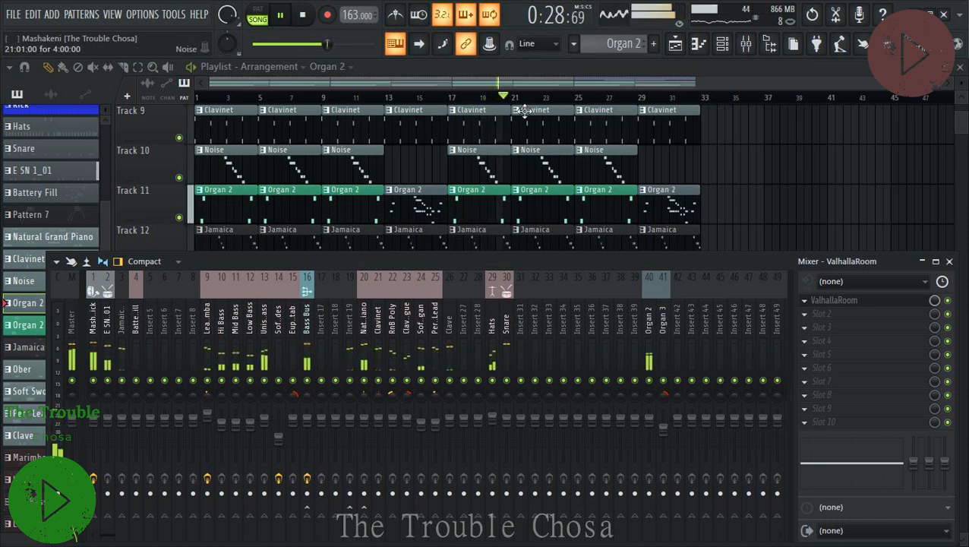
click(722, 43)
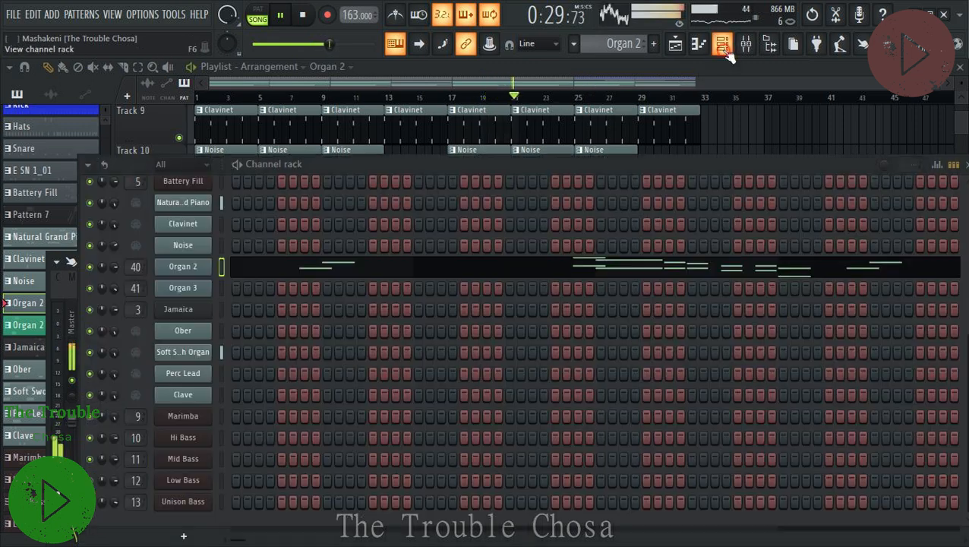
click(189, 267)
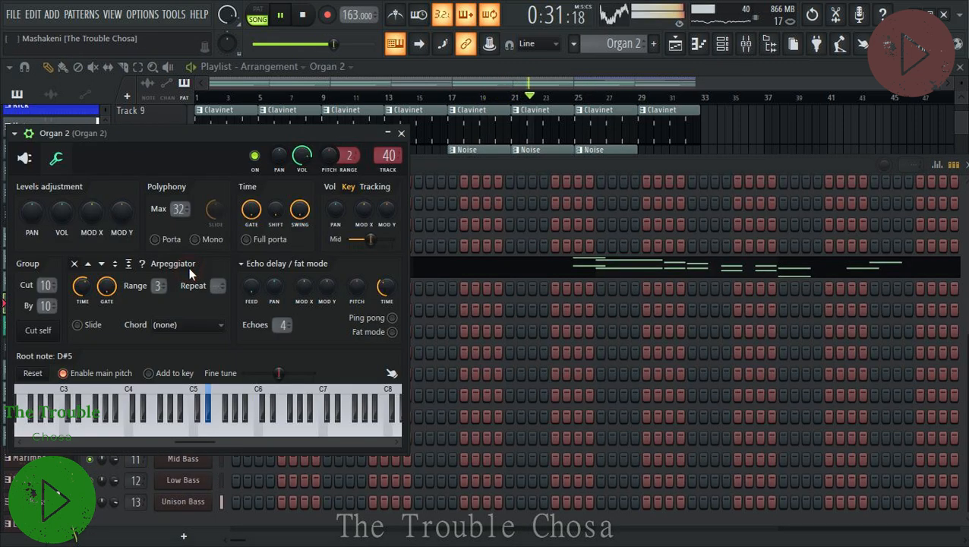
click(727, 44)
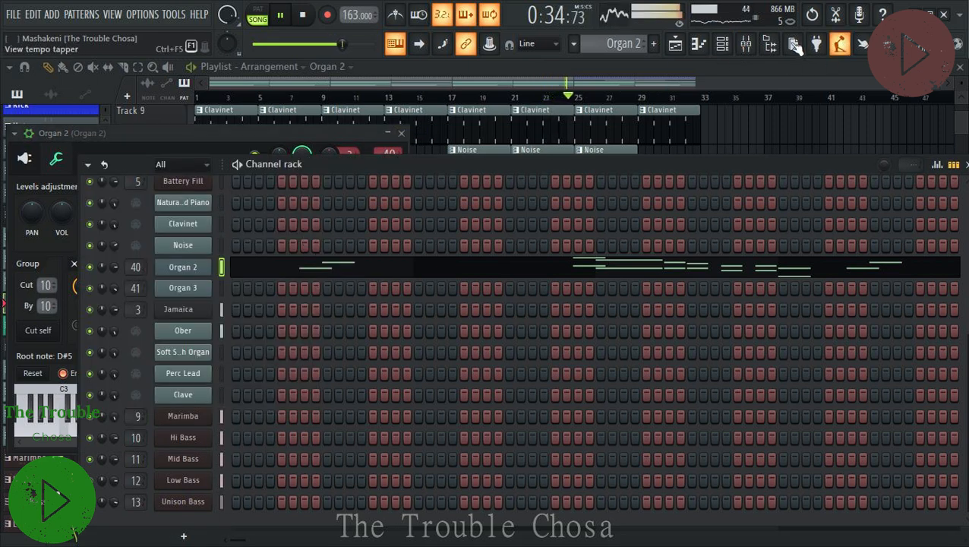
click(747, 45)
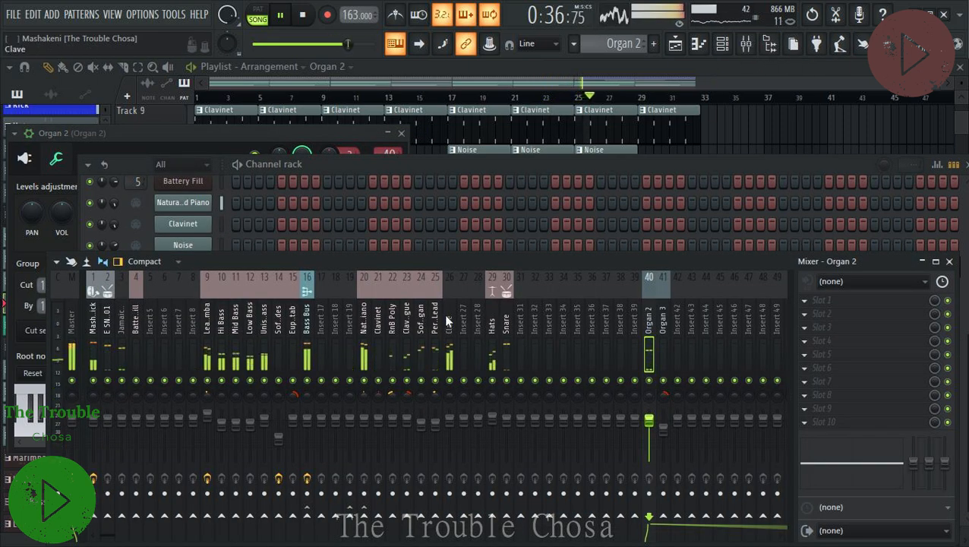
Set the Organ 2 mixer track's send to ValhallaRoom to about 27%, and close the mixer and channel rack.
scroll(373, 347, down, 3)
scroll(529, 300, down, 15)
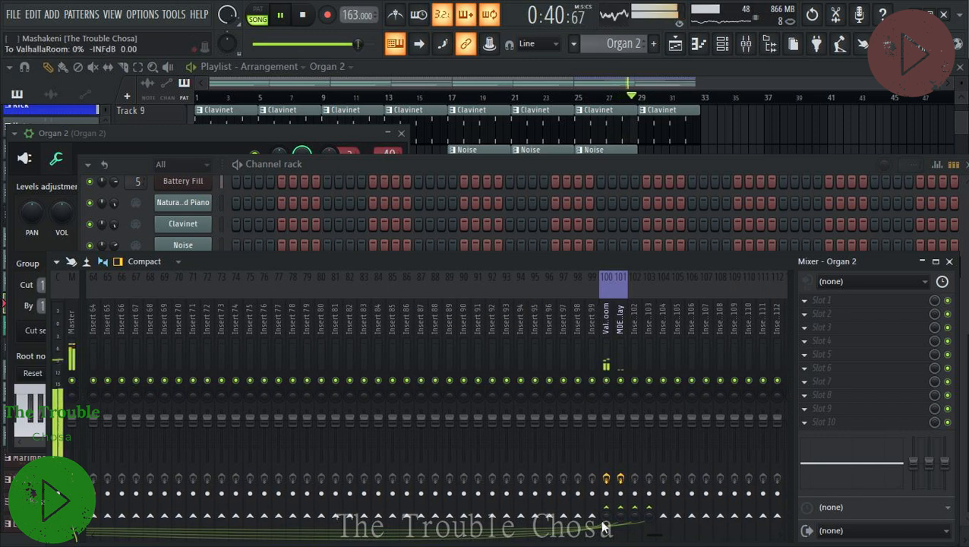
scroll(605, 519, up, 3)
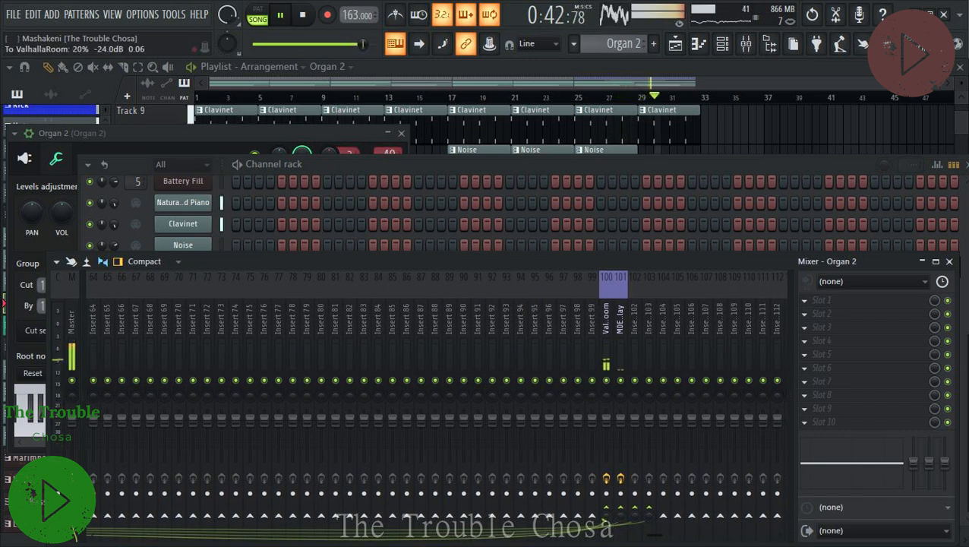
scroll(605, 519, up, 6)
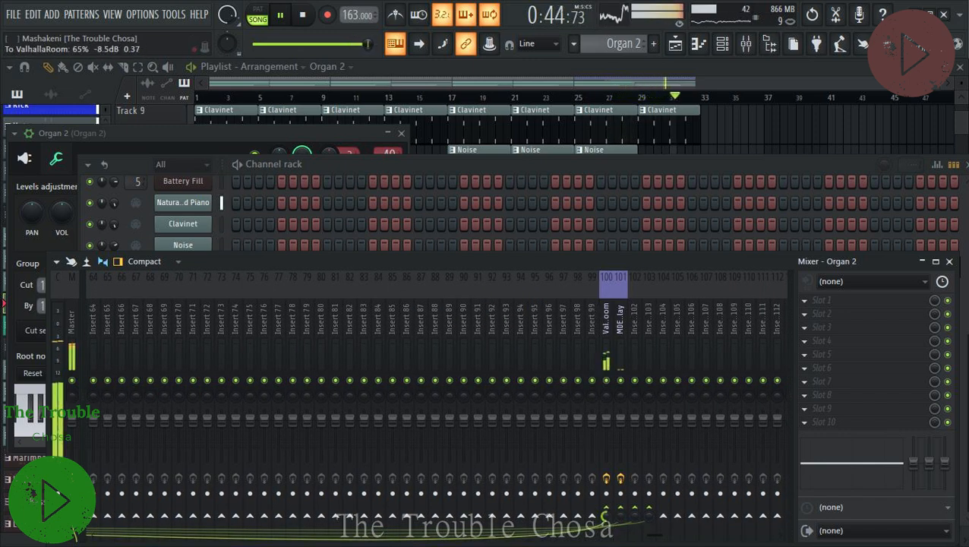
scroll(605, 518, up, 1)
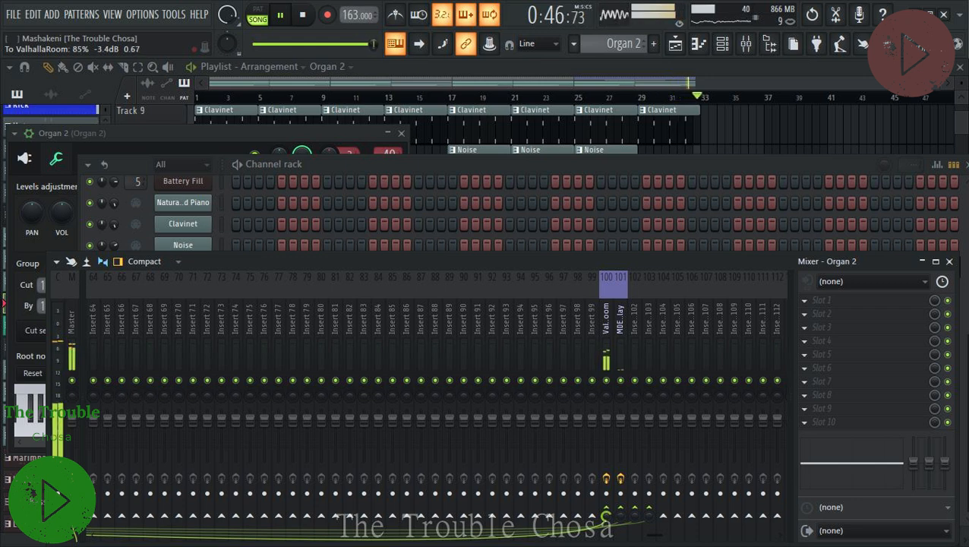
drag(605, 516, 605, 543)
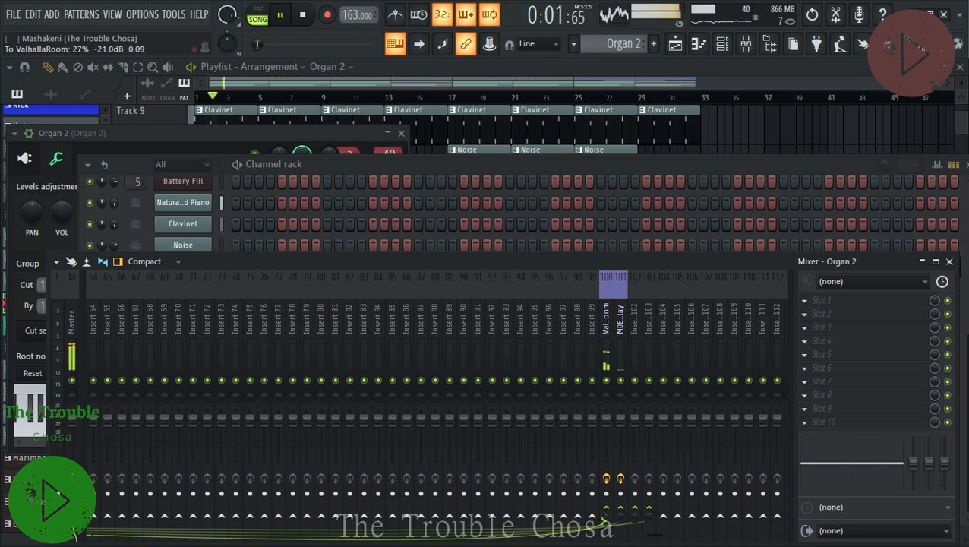
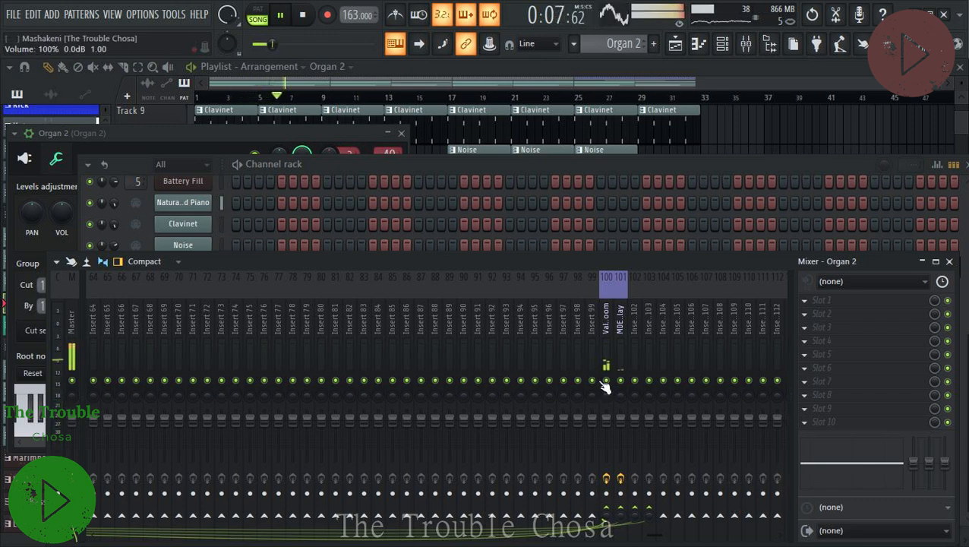
key(F9)
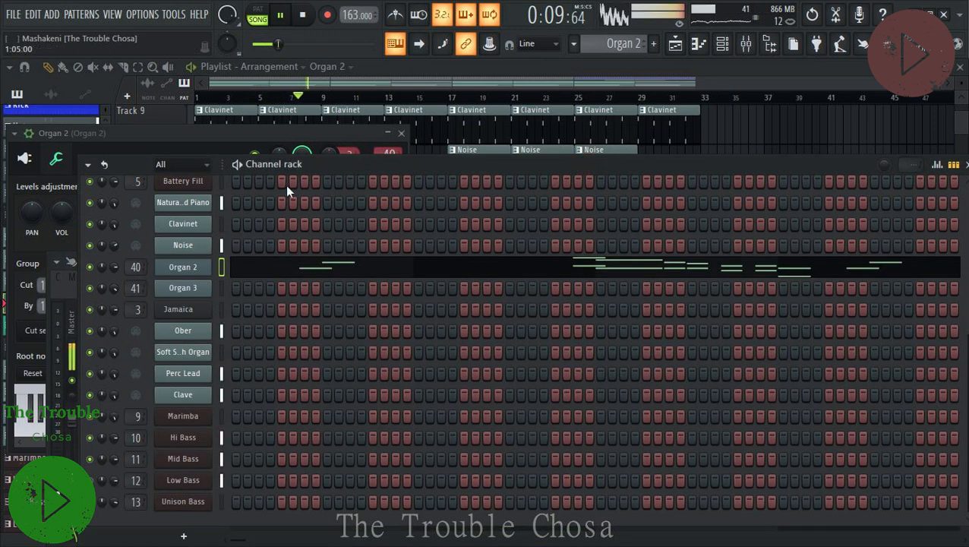
scroll(289, 185, up, 3)
click(724, 89)
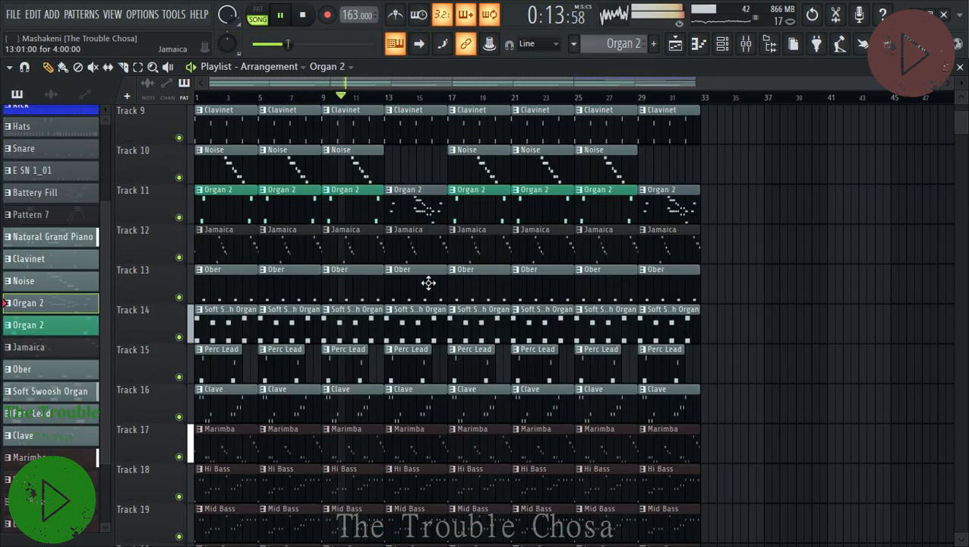
Stop playback, try removing the first Marimba clip from Track 17, and undo the deletion.
key(space)
scroll(419, 414, down, 2)
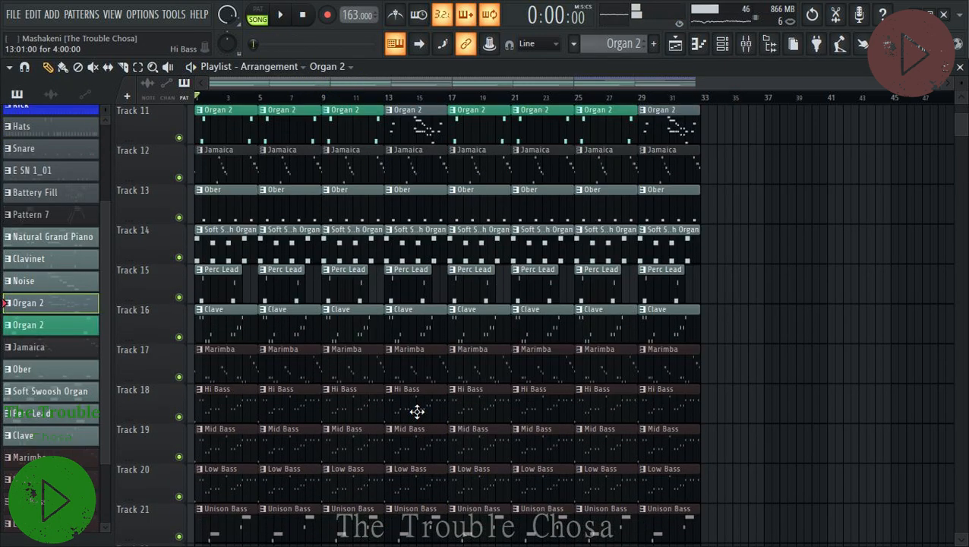
scroll(417, 413, up, 2)
scroll(319, 432, down, 1)
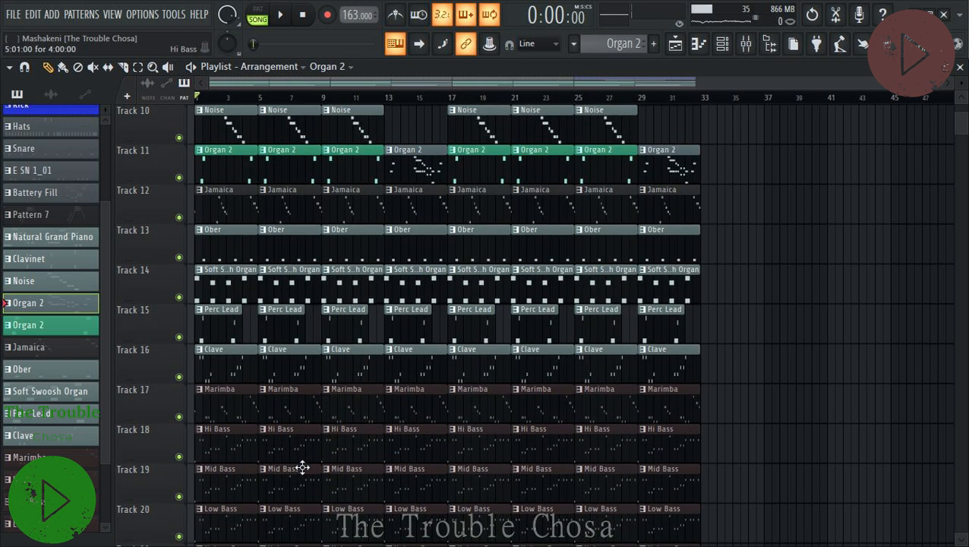
right_click(232, 409)
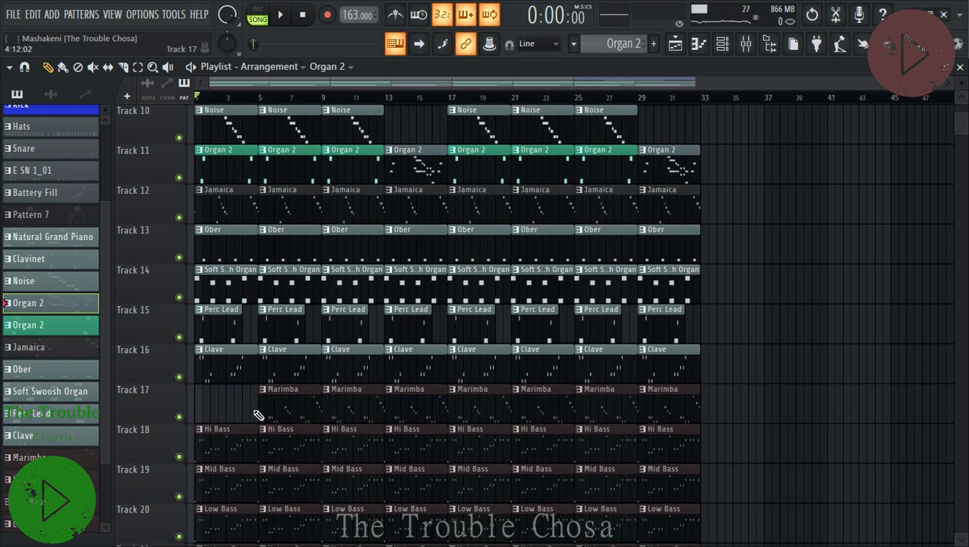
click(31, 14)
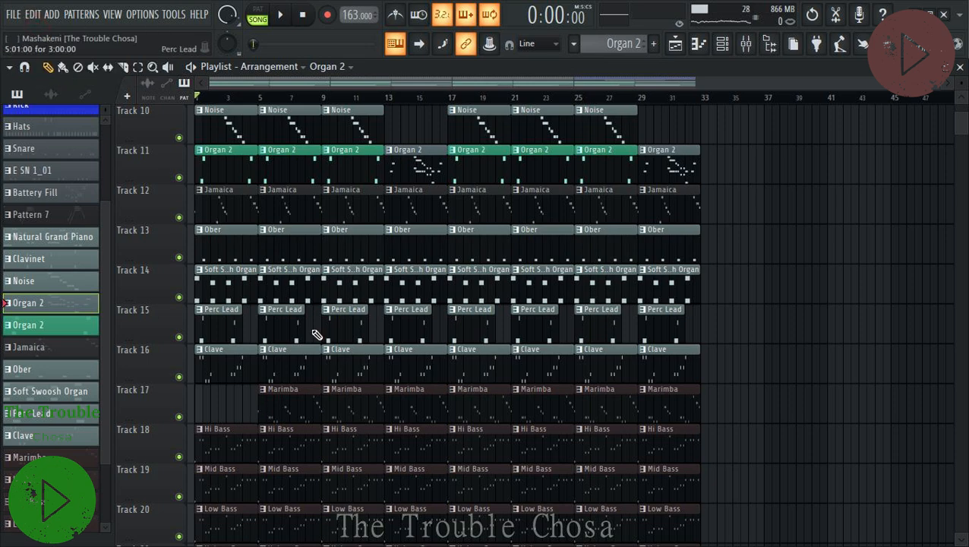
click(35, 18)
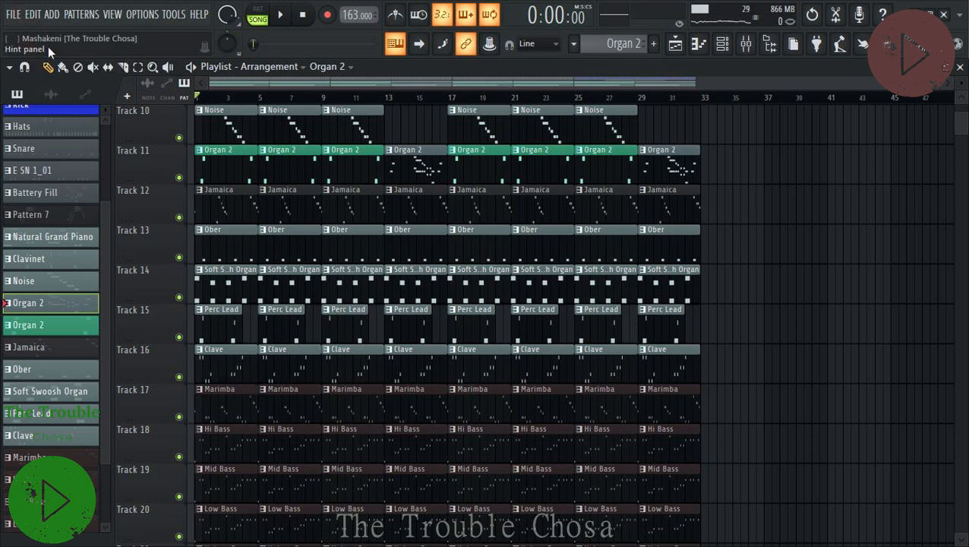
Trim the Jamaica clips on Track 12 into alternating phrases with short tails starting at bars 5, 13, 21 and 29, and save the project.
scroll(350, 376, down, 2)
scroll(350, 374, up, 2)
key(space)
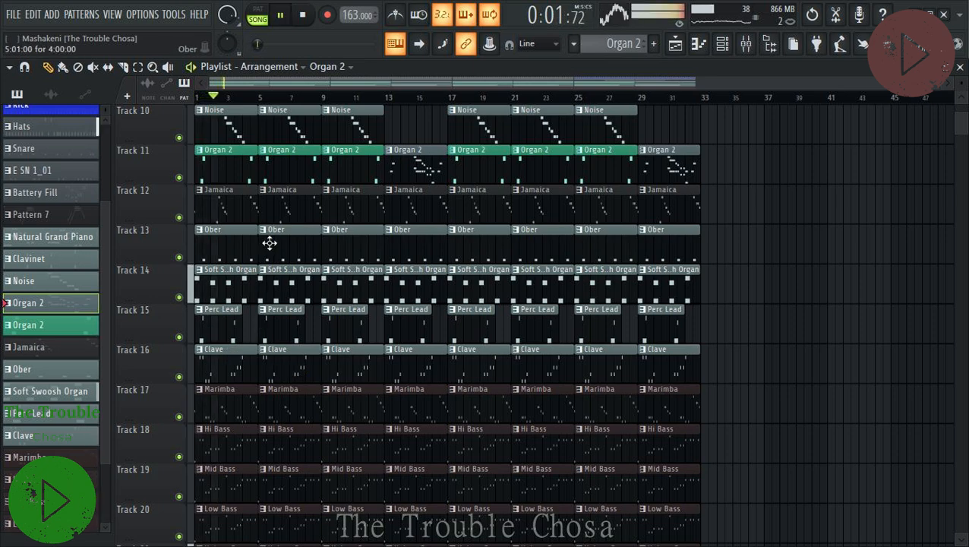
scroll(328, 400, up, 3)
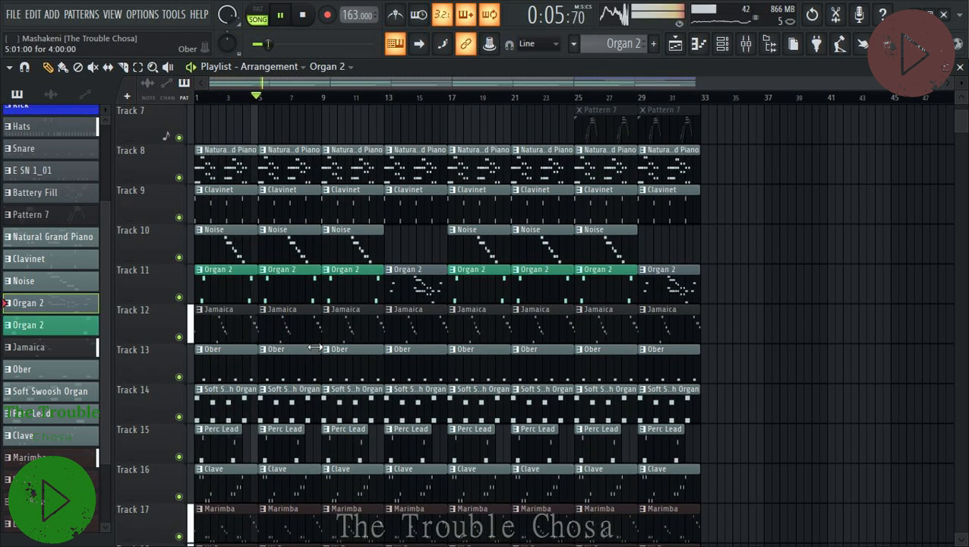
key(space)
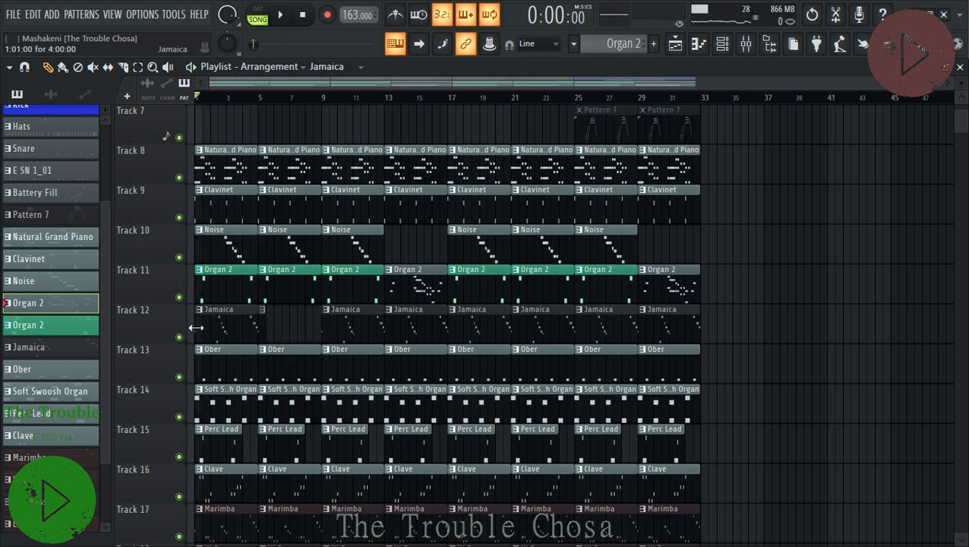
key(space)
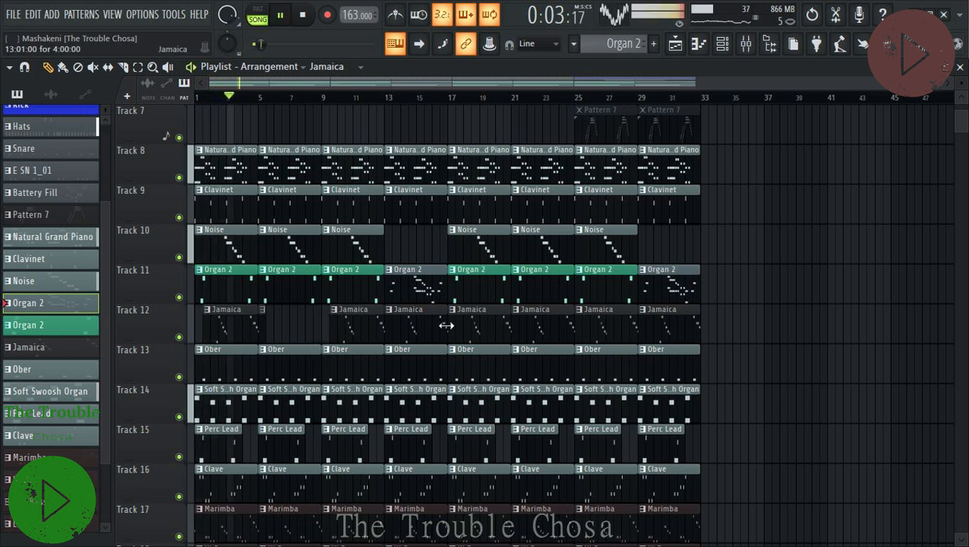
mouse_move(444, 325)
mouse_down()
mouse_move(391, 330)
mouse_move(455, 324)
mouse_up()
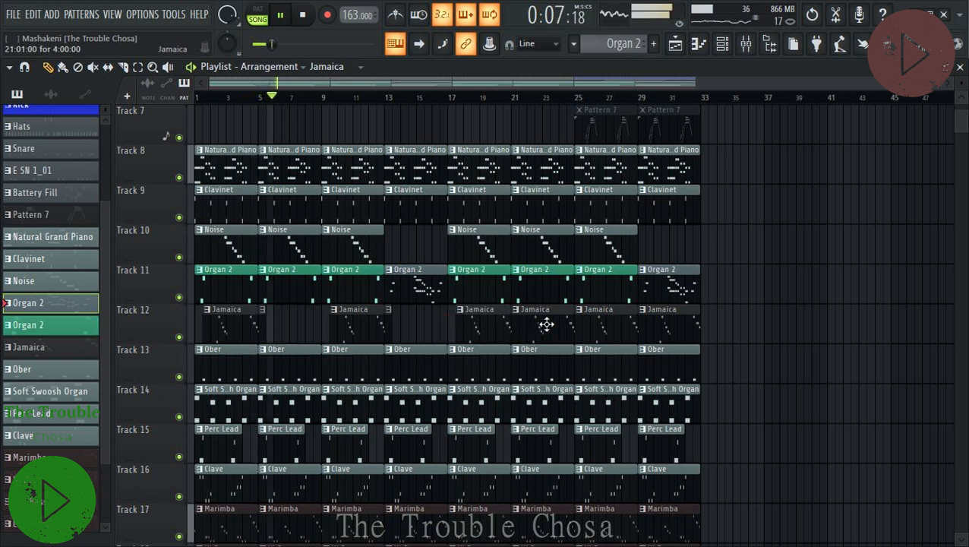
drag(529, 329, 579, 325)
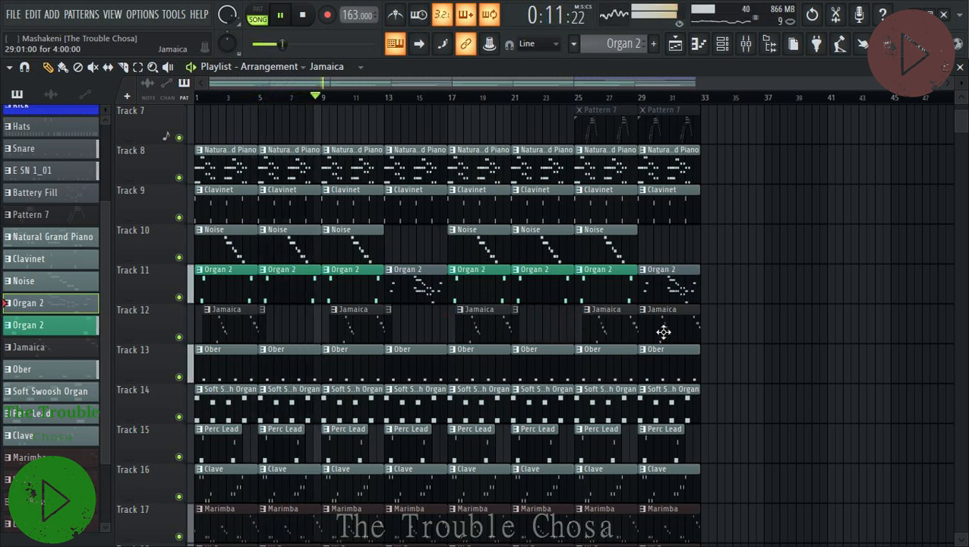
drag(697, 325, 643, 328)
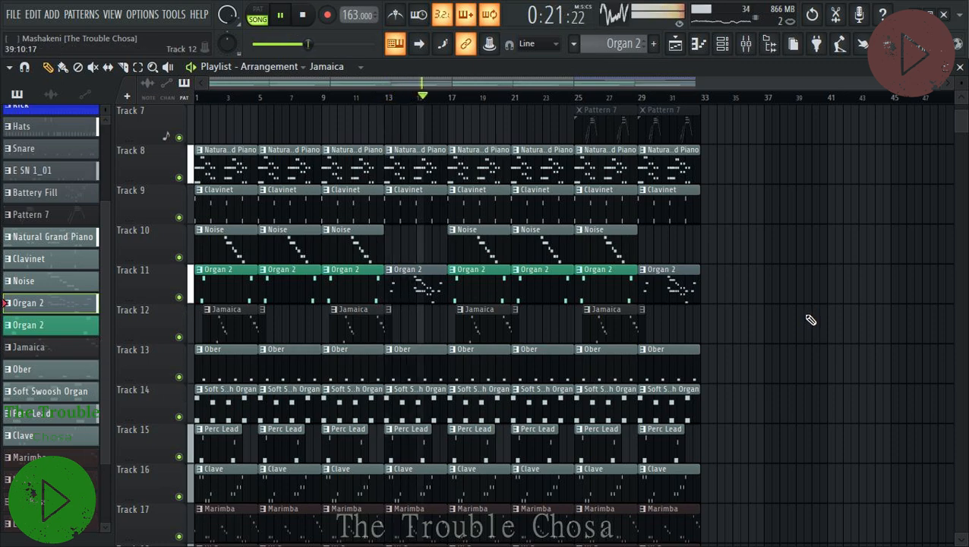
key(ctrl+s)
Review the instrument tracks during playback, pick Pattern 7 from Track 7, and show its channels in the channel rack.
scroll(813, 319, down, 4)
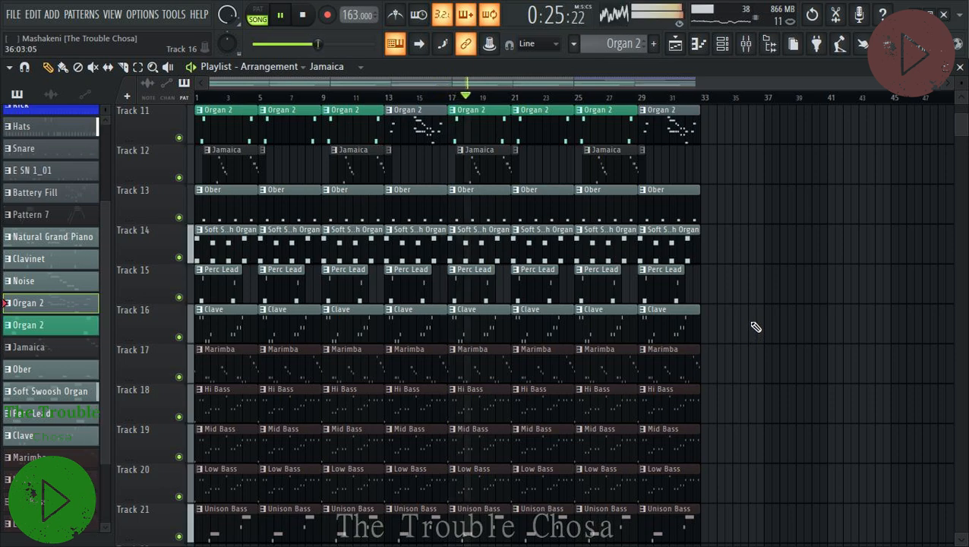
scroll(780, 291, up, 3)
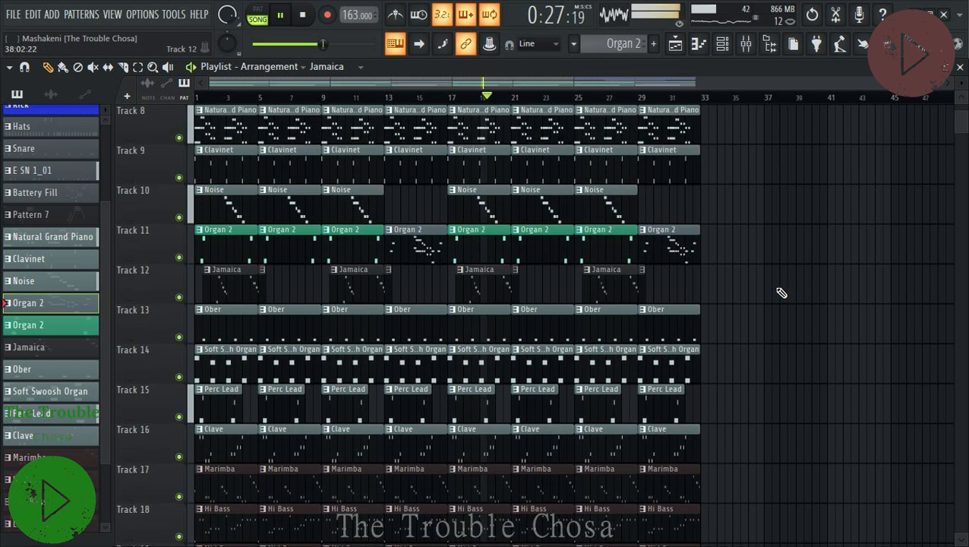
scroll(755, 272, up, 2)
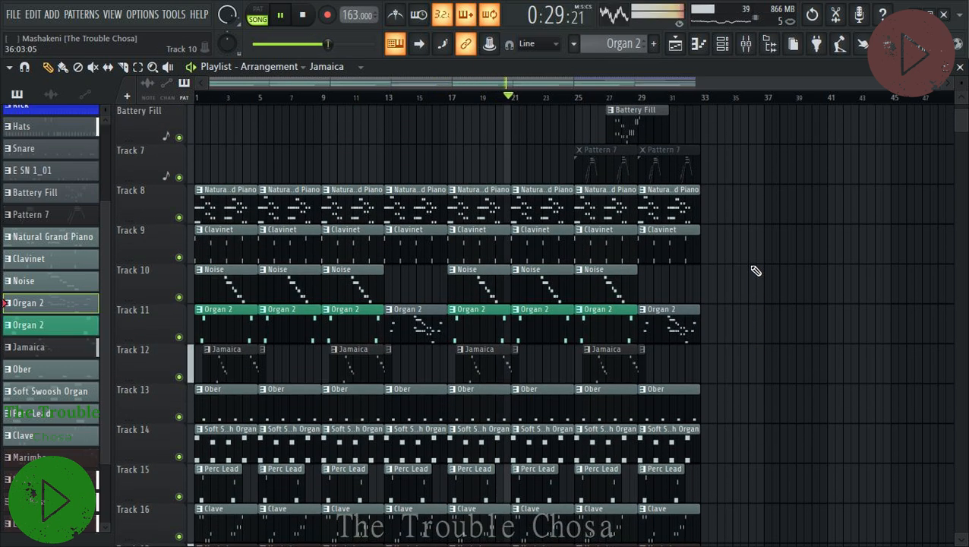
scroll(755, 271, down, 3)
scroll(729, 264, up, 3)
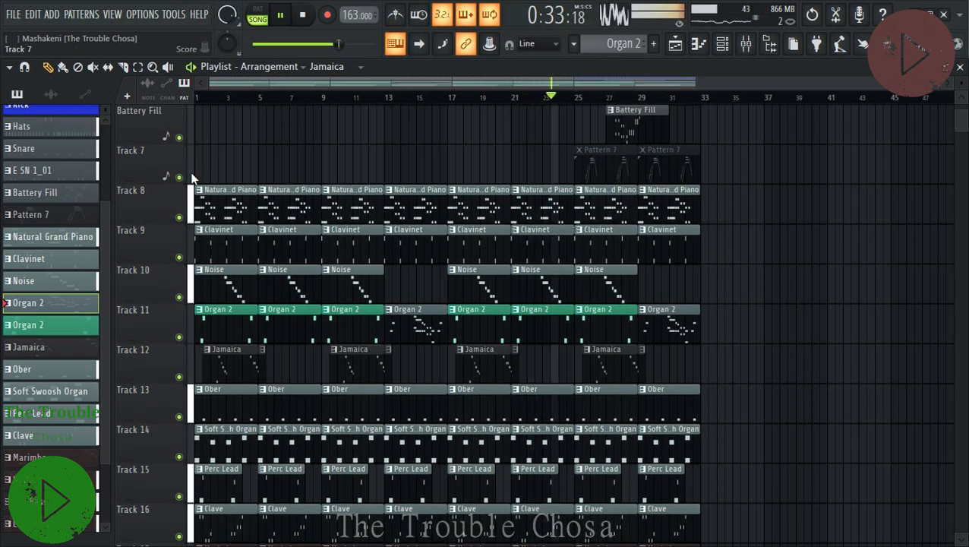
click(624, 171)
click(721, 44)
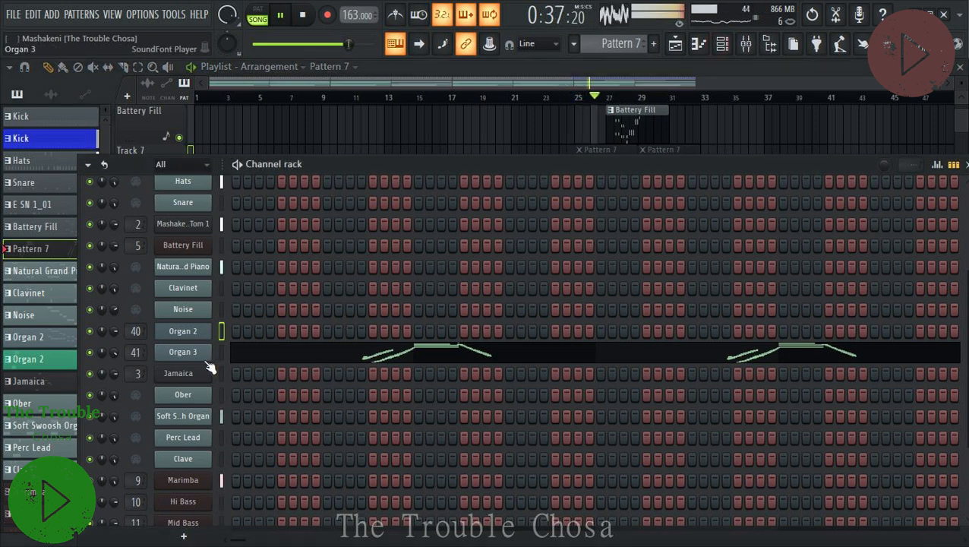
Copy the Organ 3 notes of Pattern 7 into the Soft Swoosh Organ channel and open that channel's piano roll.
scroll(211, 368, down, 2)
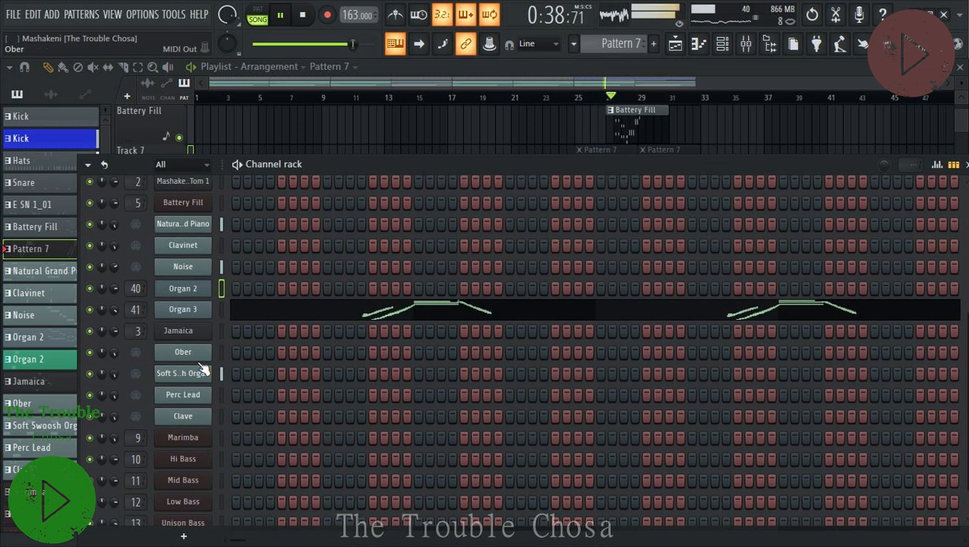
right_click(194, 311)
click(366, 322)
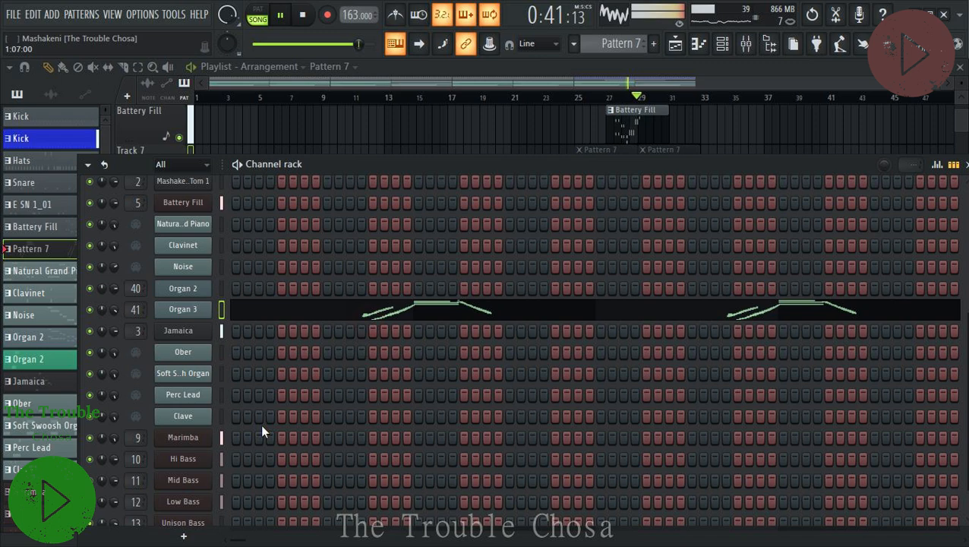
right_click(187, 374)
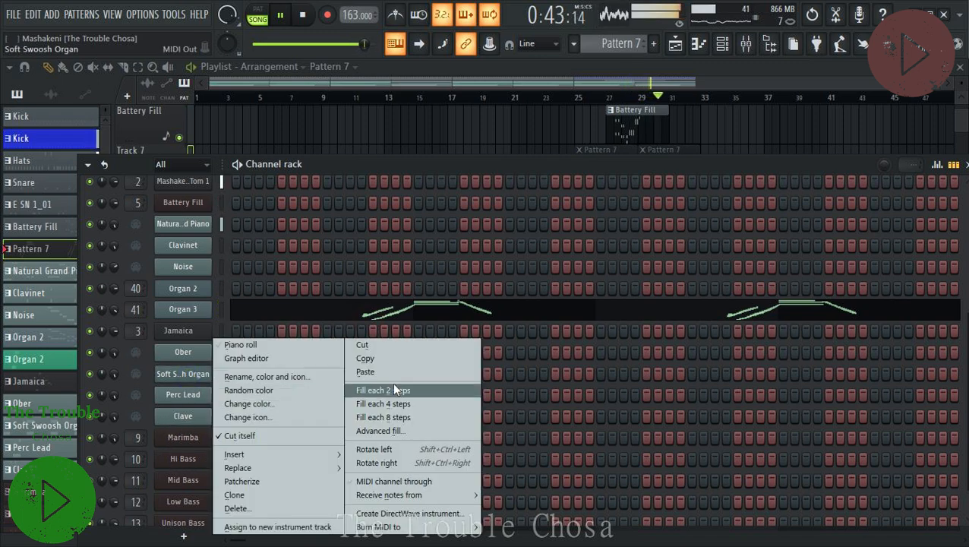
click(400, 372)
click(418, 377)
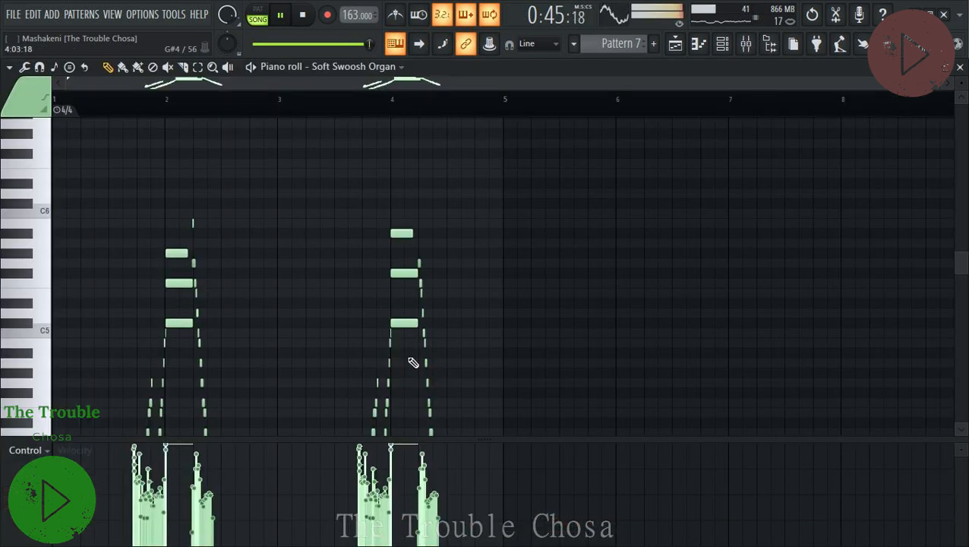
Delete the long sustained Soft Swoosh Organ notes at bars 2 and 4, and close the piano roll.
scroll(245, 255, down, 3)
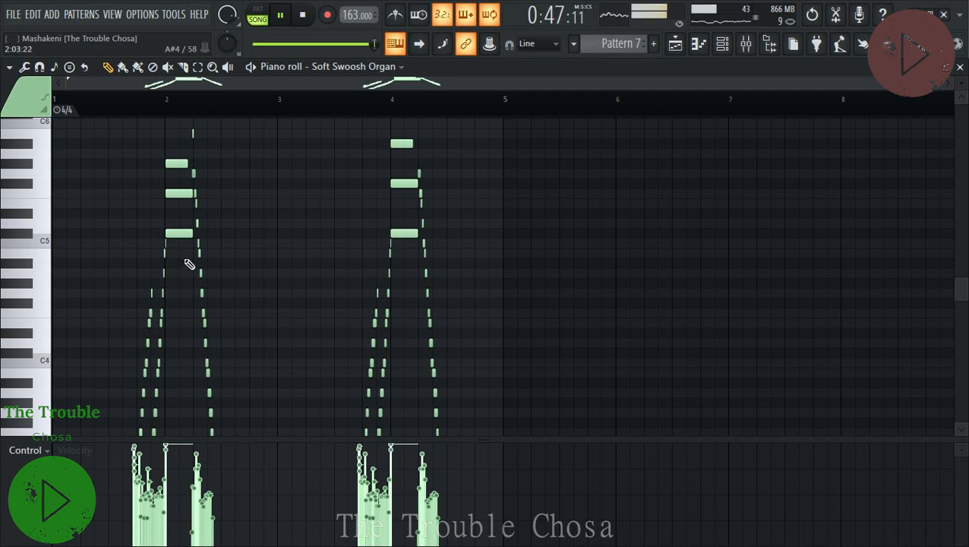
right_click(184, 233)
right_click(183, 193)
right_click(182, 163)
right_click(404, 233)
right_click(404, 183)
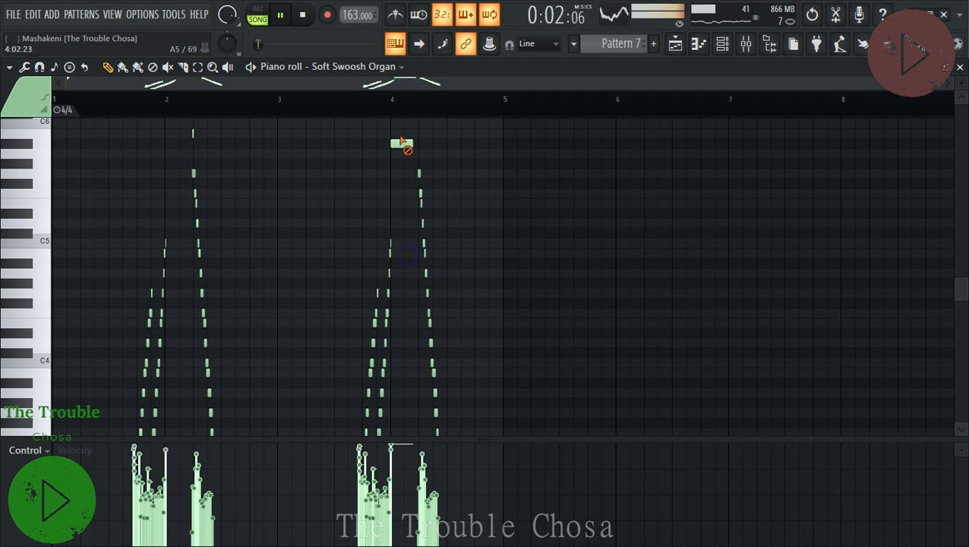
click(958, 68)
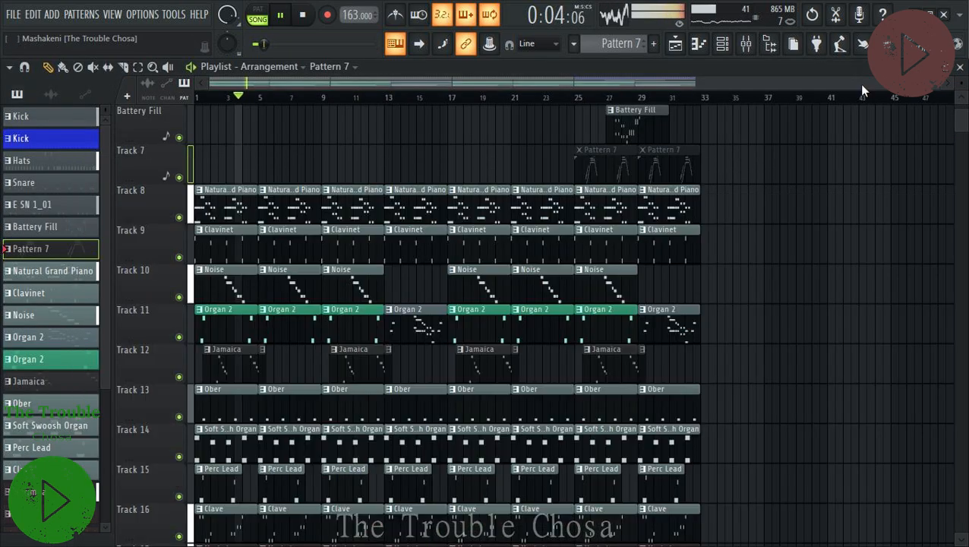
Unmute both Pattern 7 clips on Track 7 and play the arrangement from bar 24 to audition them.
click(93, 67)
drag(659, 165, 597, 160)
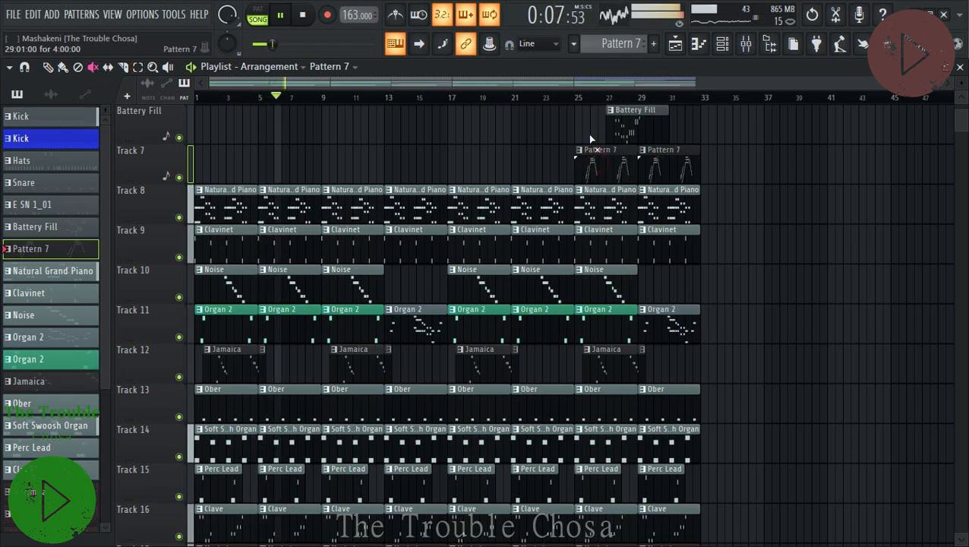
click(561, 98)
scroll(793, 182, up, 2)
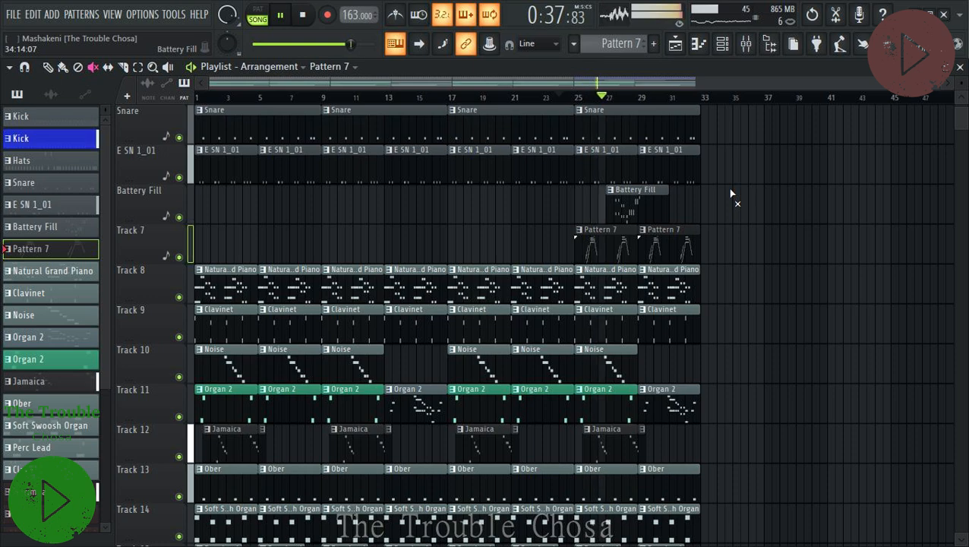
scroll(730, 189, down, 3)
scroll(750, 196, up, 1)
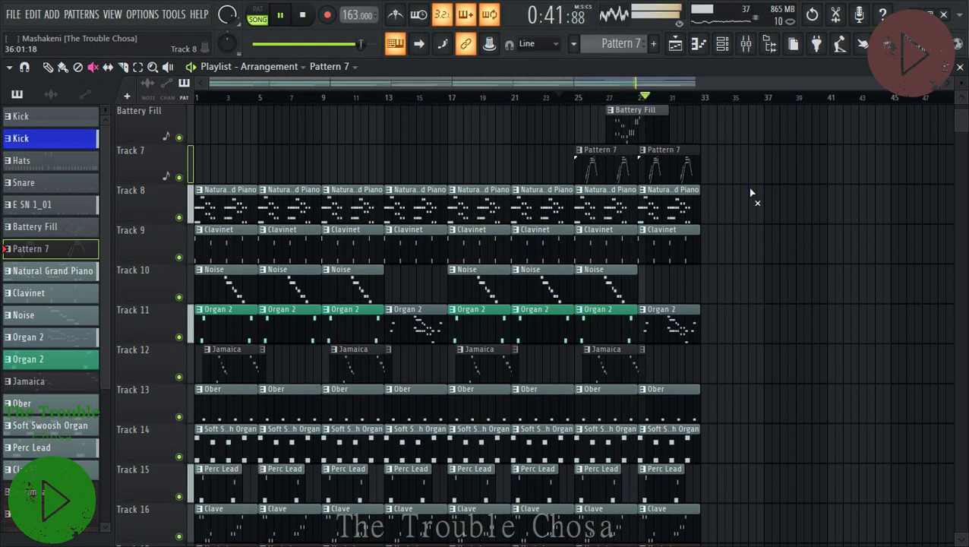
scroll(750, 191, up, 3)
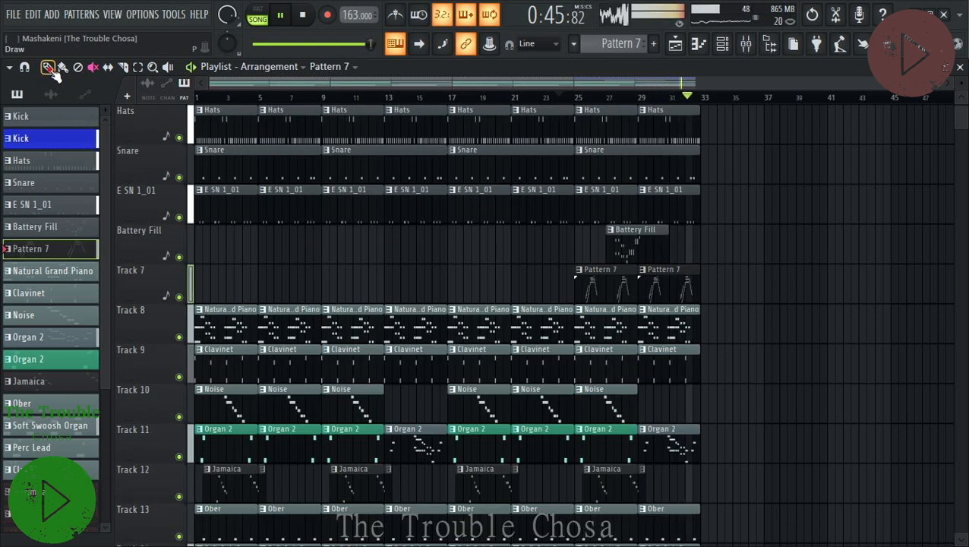
Delete the Pattern 7 clip at bar 25 and begin renaming the pattern of the clip at bar 29.
right_click(608, 290)
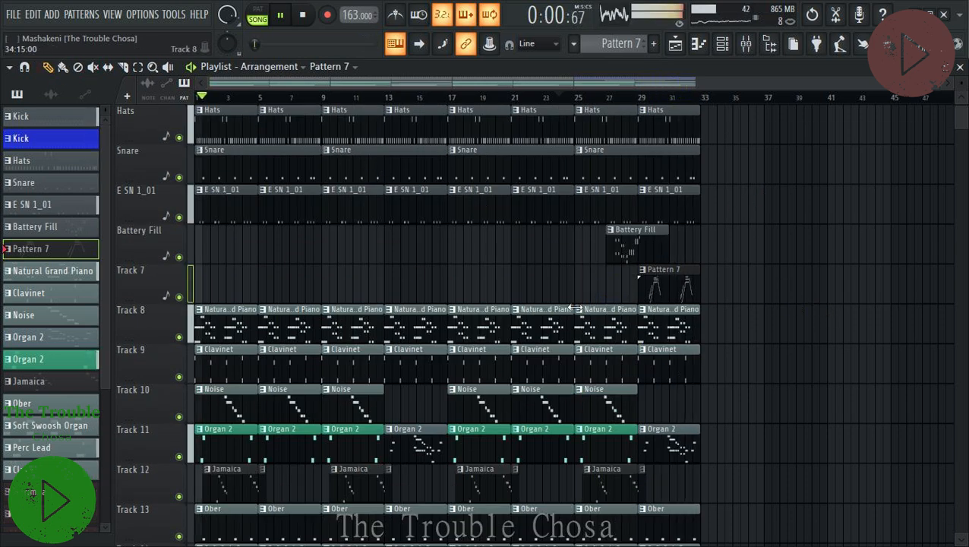
right_click(649, 282)
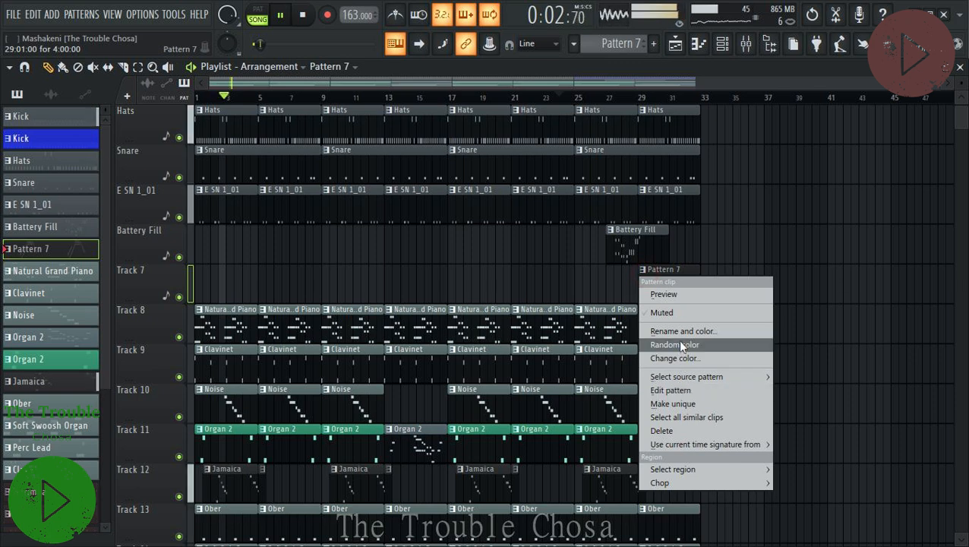
click(659, 331)
text(O)
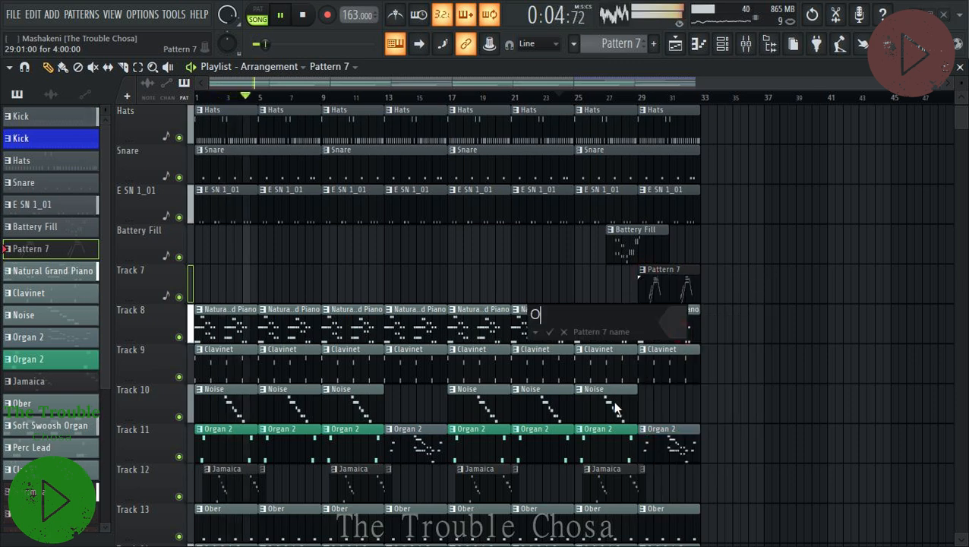
Rename Pattern 7 to "Organ Wheel Touch".
text(hrgan)
key(BackSpace)
key(BackSpace)
key(BackSpace)
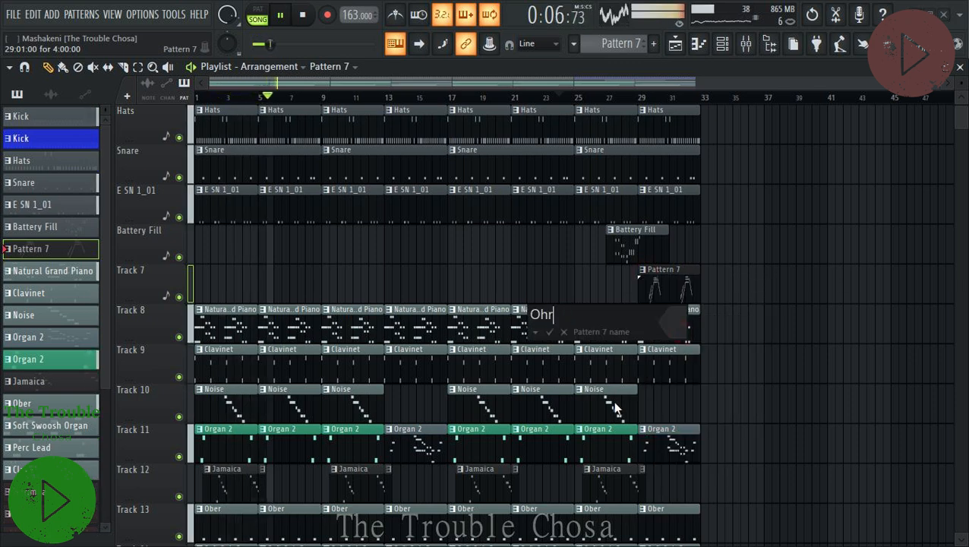
key(BackSpace)
key(BackSpace)
text(rgan W)
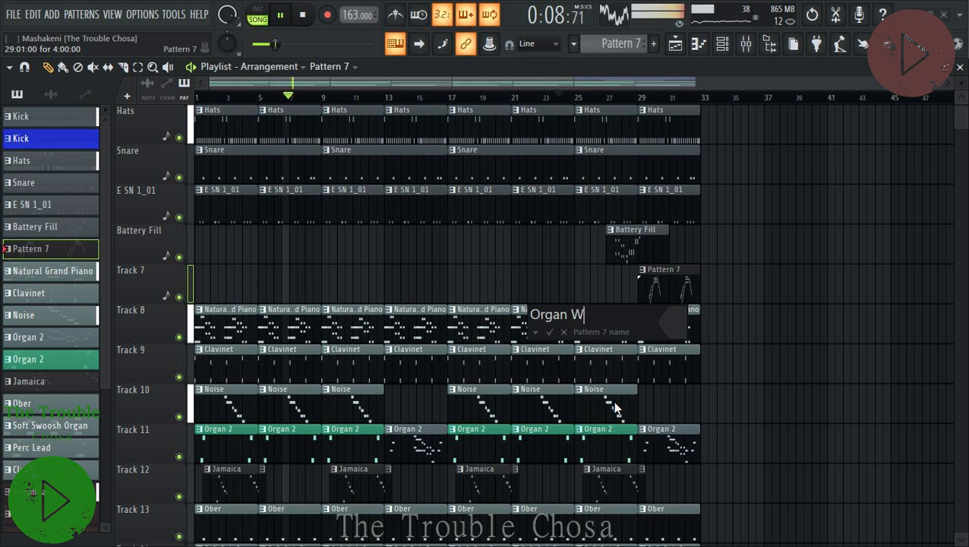
text(heel )
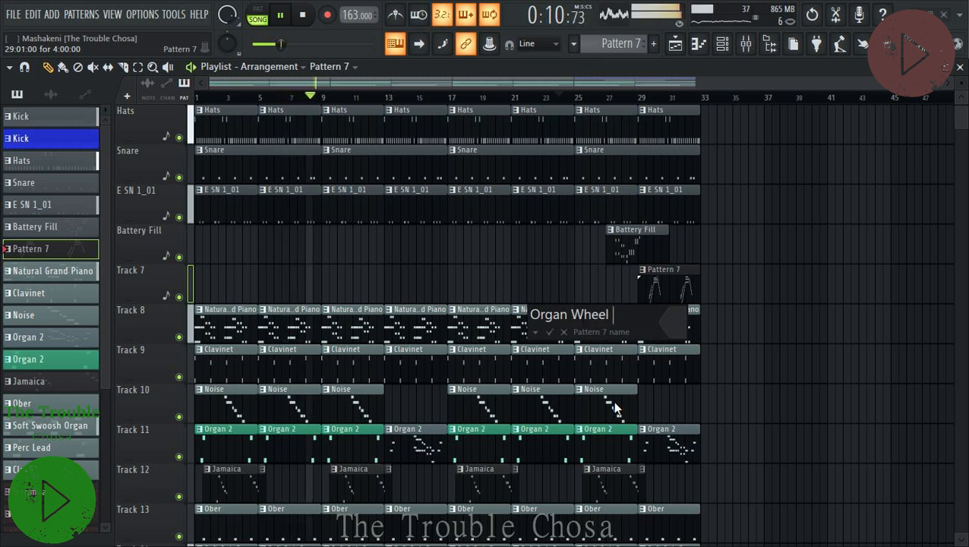
text(Touch)
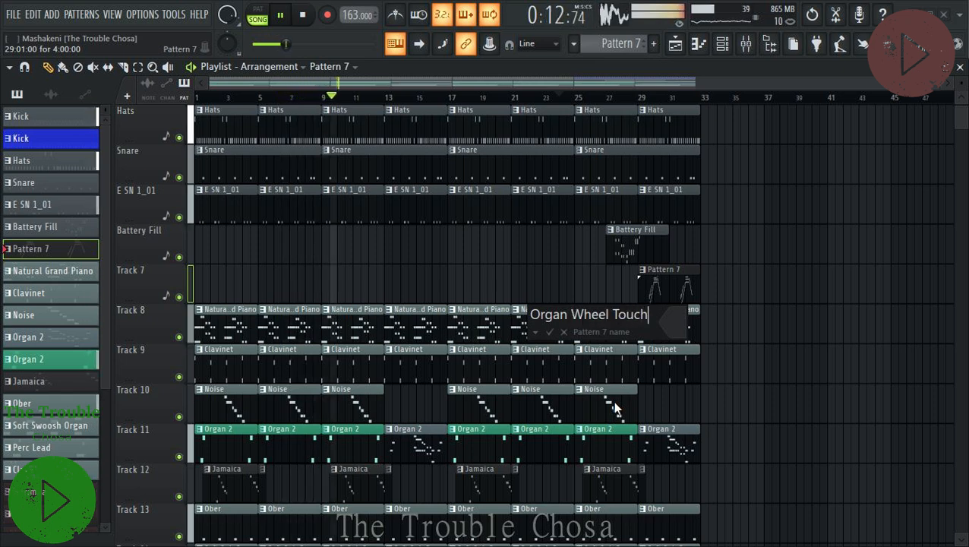
key(Return)
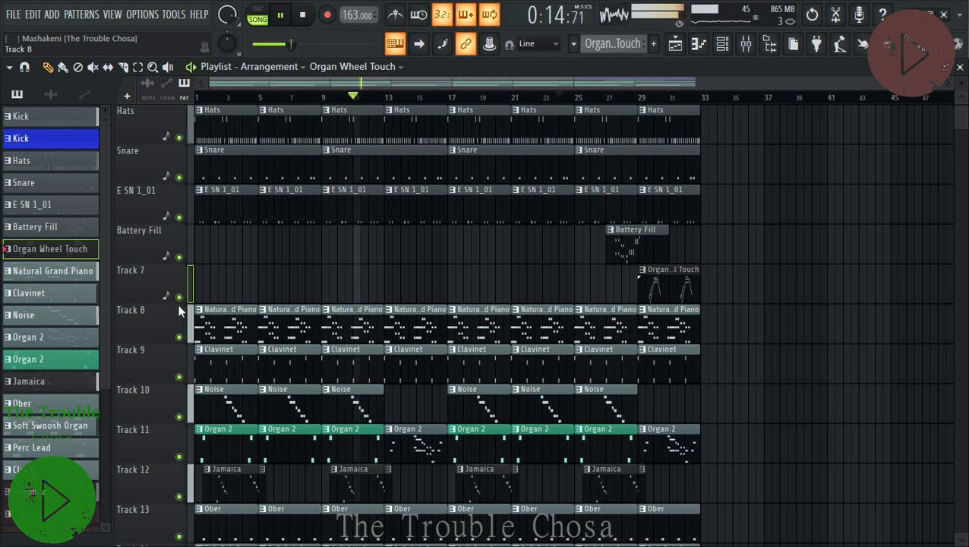
Auto-name the selected playlist tracks after their clips and save the project.
click(188, 283)
right_click(169, 285)
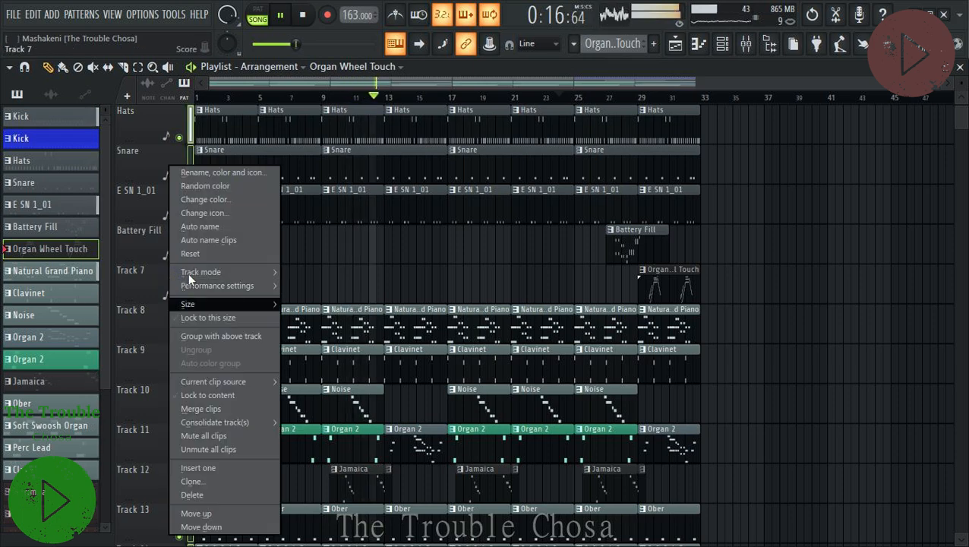
click(205, 223)
scroll(933, 339, down, 1)
scroll(835, 315, down, 5)
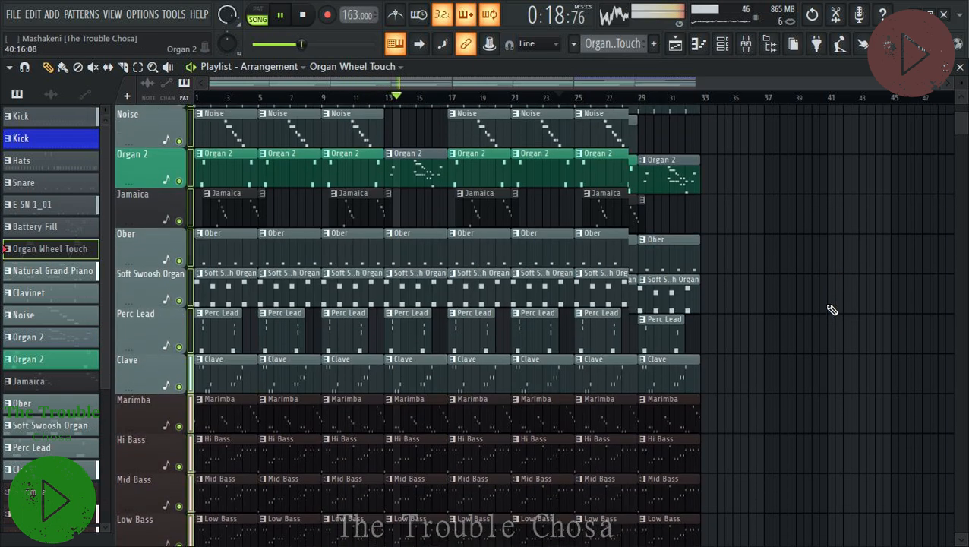
scroll(789, 357, down, 5)
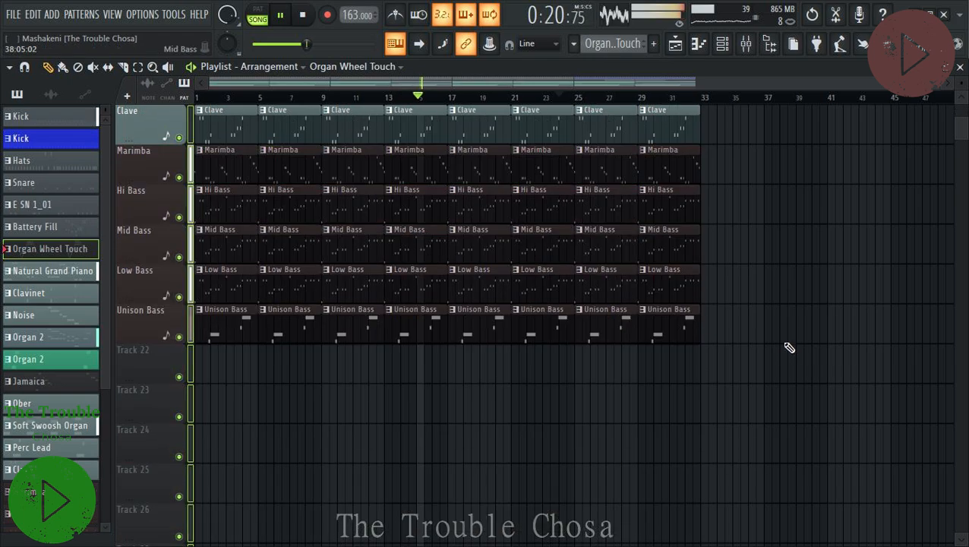
scroll(789, 347, up, 12)
scroll(789, 345, down, 6)
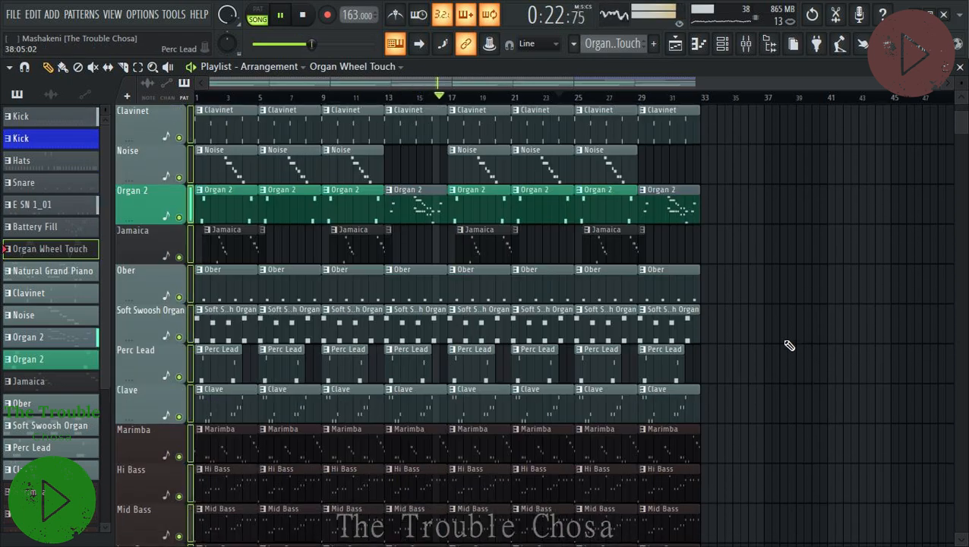
scroll(790, 345, up, 7)
key(ctrl+s)
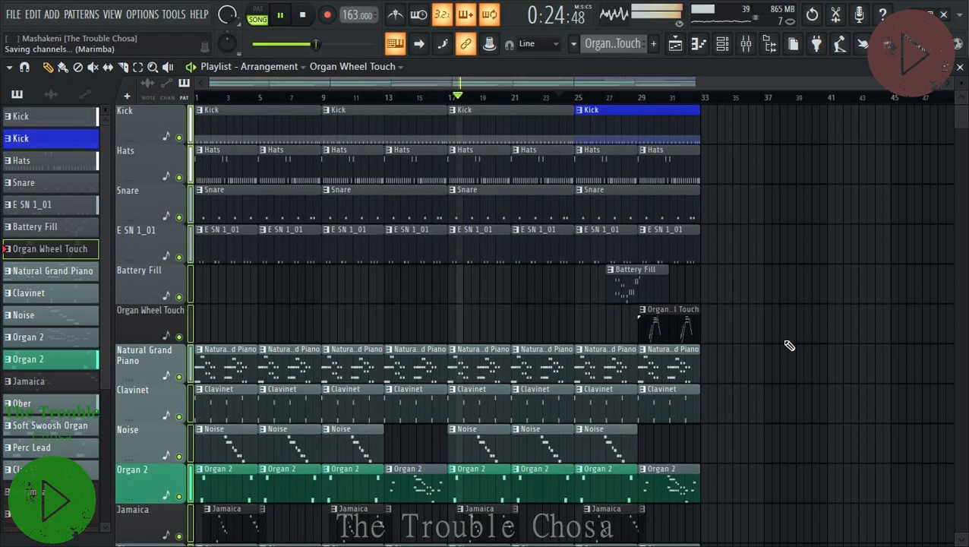
scroll(790, 345, up, 1)
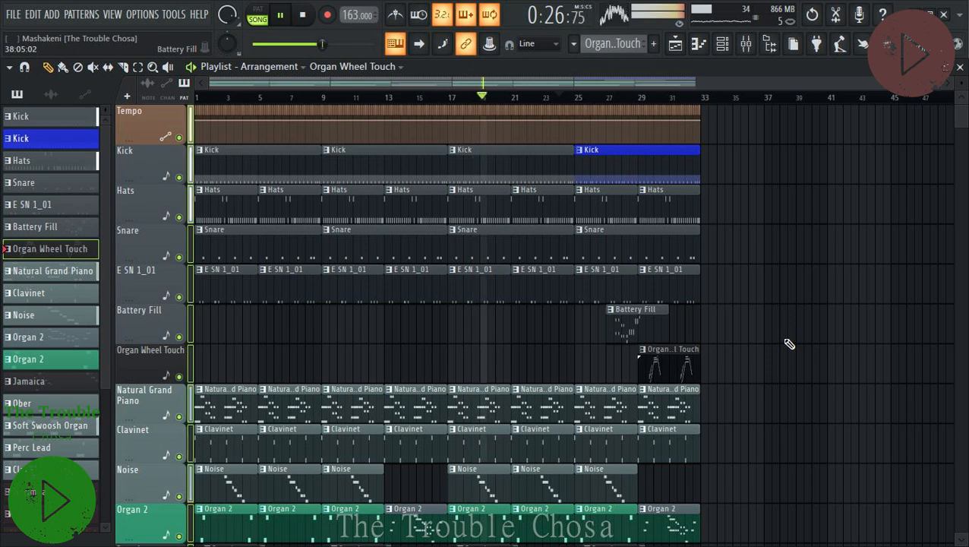
Duplicate the entire arrangement directly after itself from bar 33, and play it back from about bars 25 and 39.
key(ctrl+a)
key(ctrl+b)
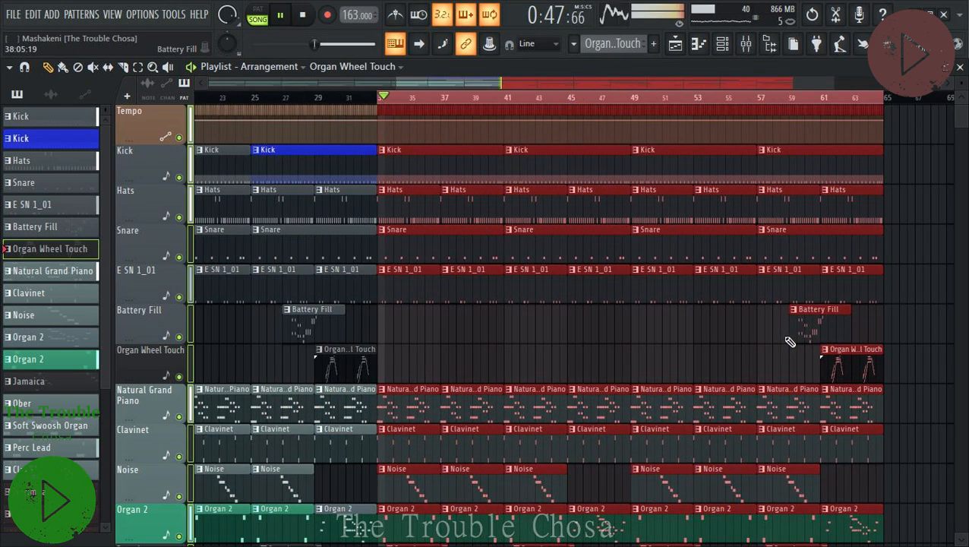
click(259, 98)
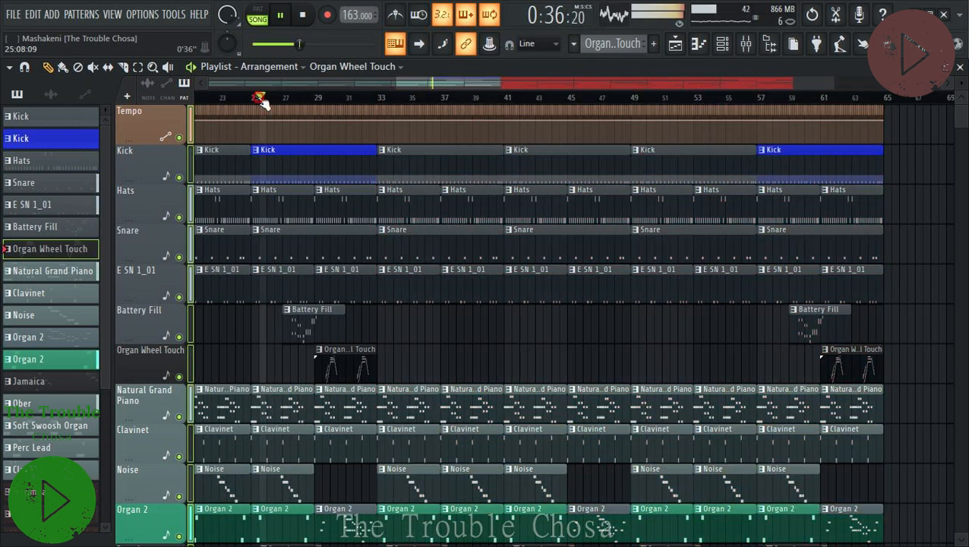
click(469, 100)
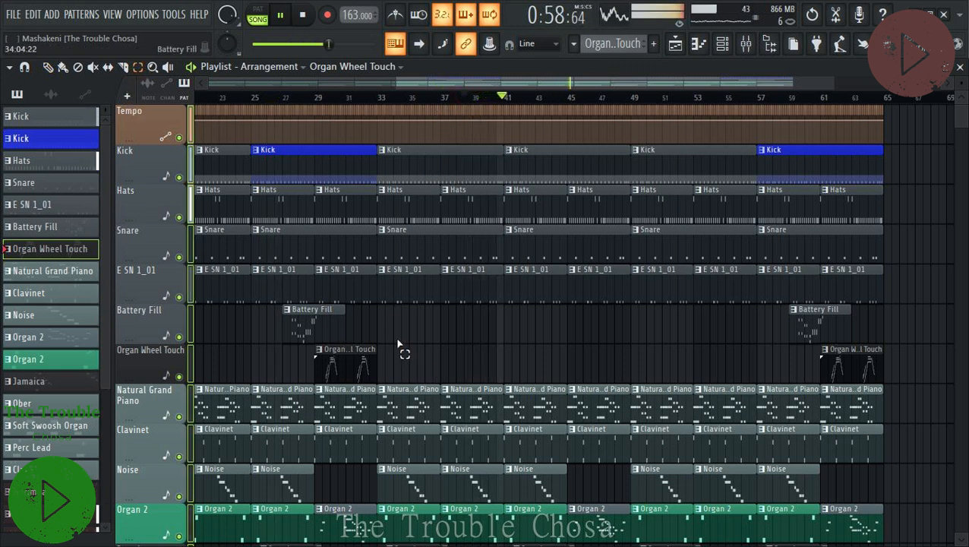
Move the earlier Battery Fill and Organ Wheel Touch clips together so they start at bars 39 and 41.
key(space)
drag(405, 325, 279, 352)
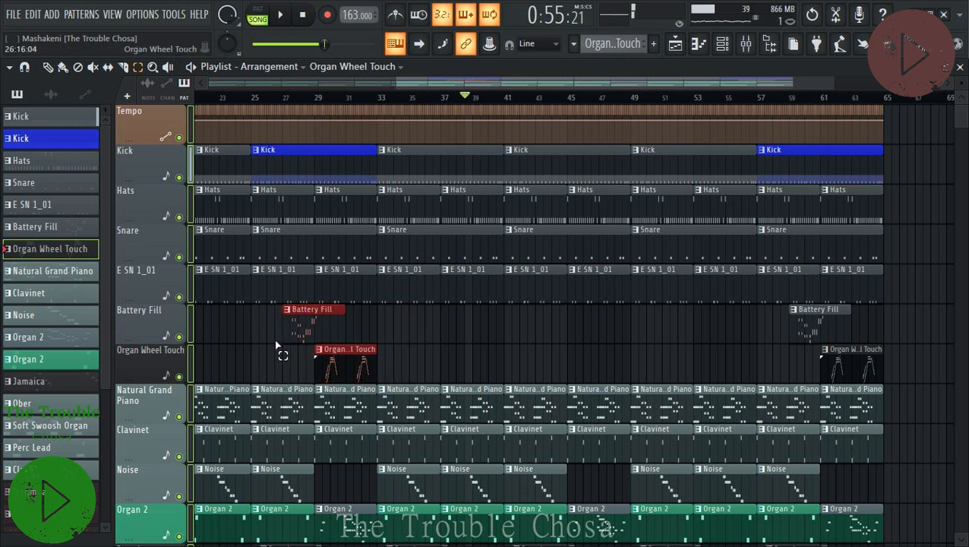
key(space)
click(47, 68)
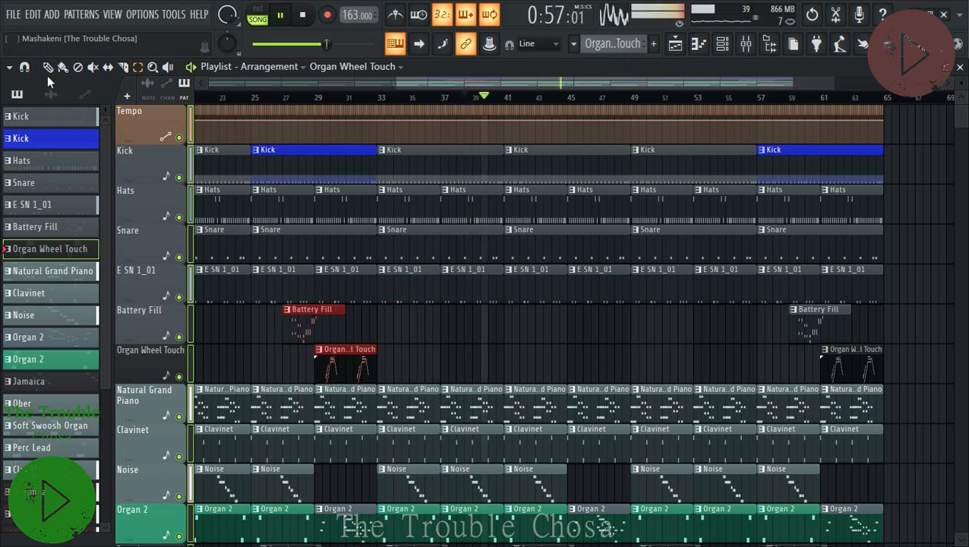
drag(425, 317, 474, 317)
click(473, 317)
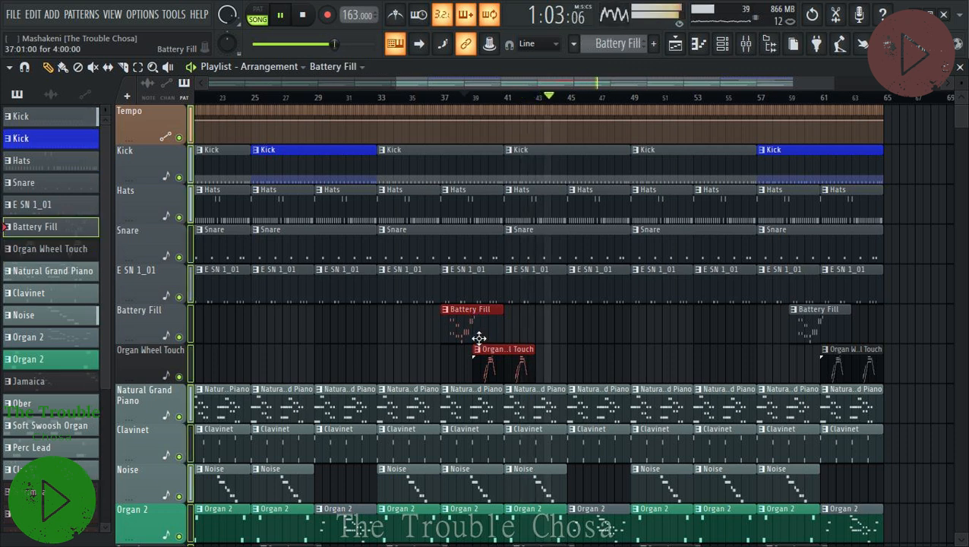
drag(470, 328, 503, 331)
Swap the blue Kick clip at bar 25 with the grey Kick clip at bar 33, and play from about bar 31.
drag(422, 168, 303, 328)
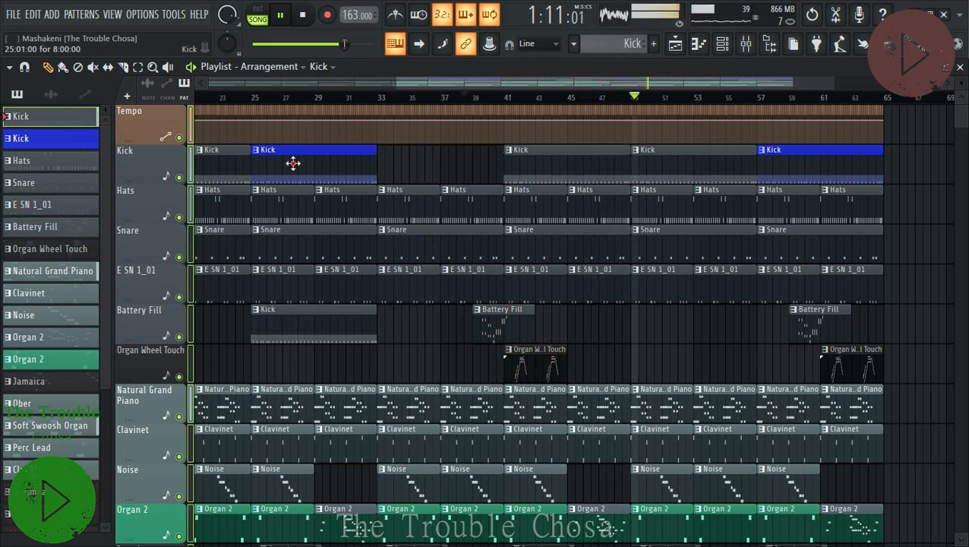
drag(292, 161, 418, 177)
drag(320, 324, 319, 156)
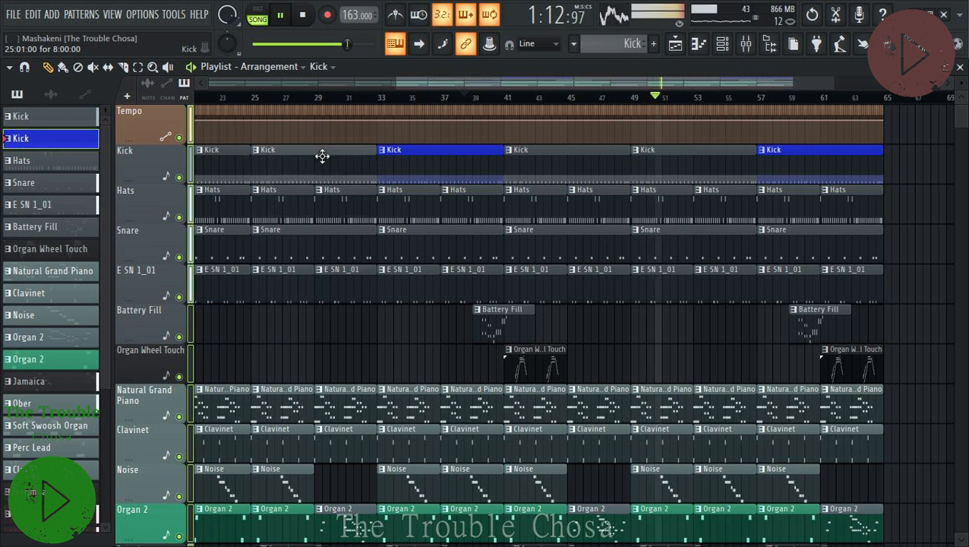
click(350, 98)
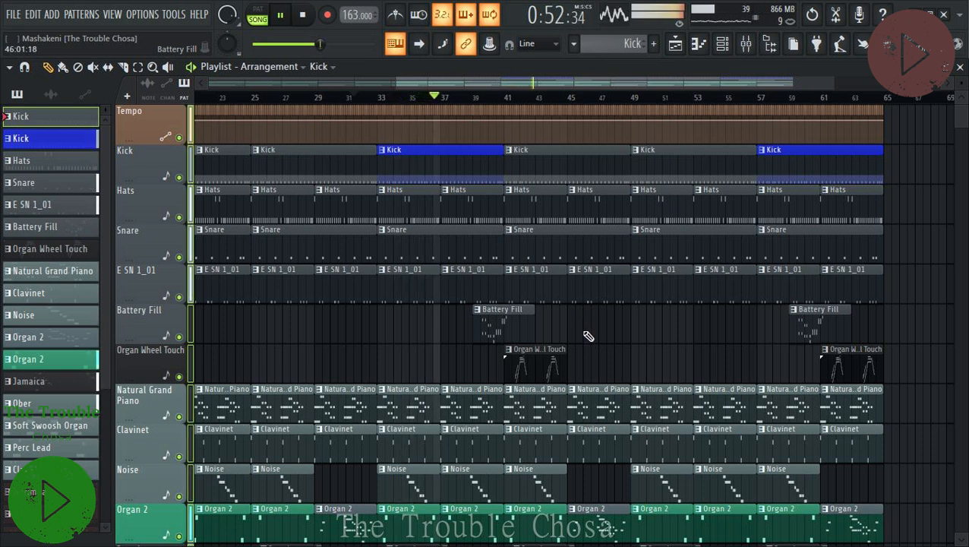
Shift the blue Kick clip from bar 33 to bar 37, and fill bars 33–37 and 45–49 with shortened grey Kick clips.
key(space)
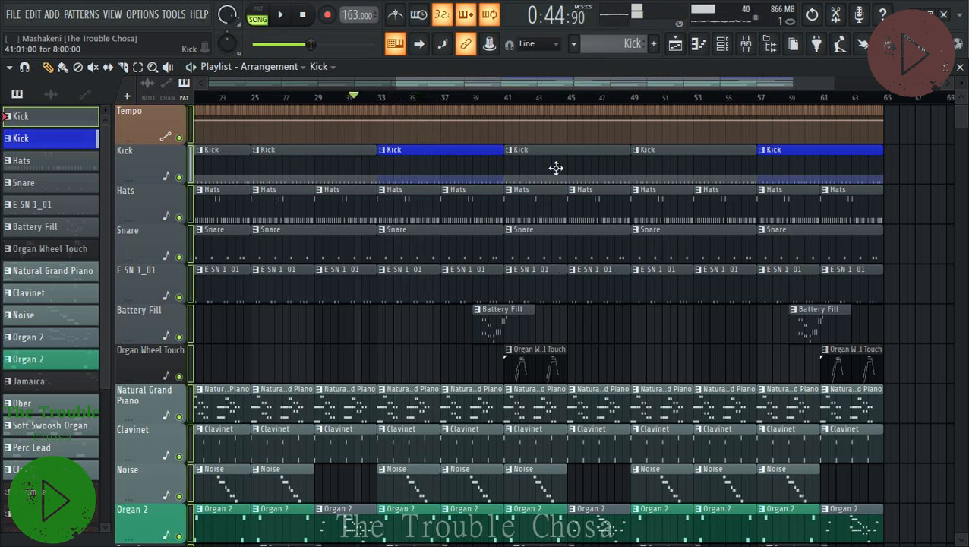
drag(556, 166, 687, 360)
drag(433, 162, 498, 169)
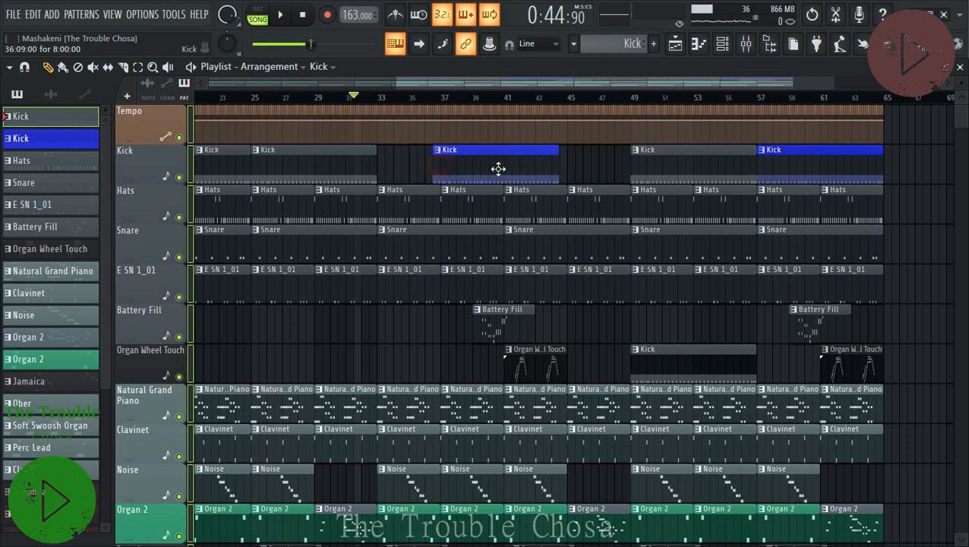
click(636, 328)
key(space)
drag(752, 323, 422, 153)
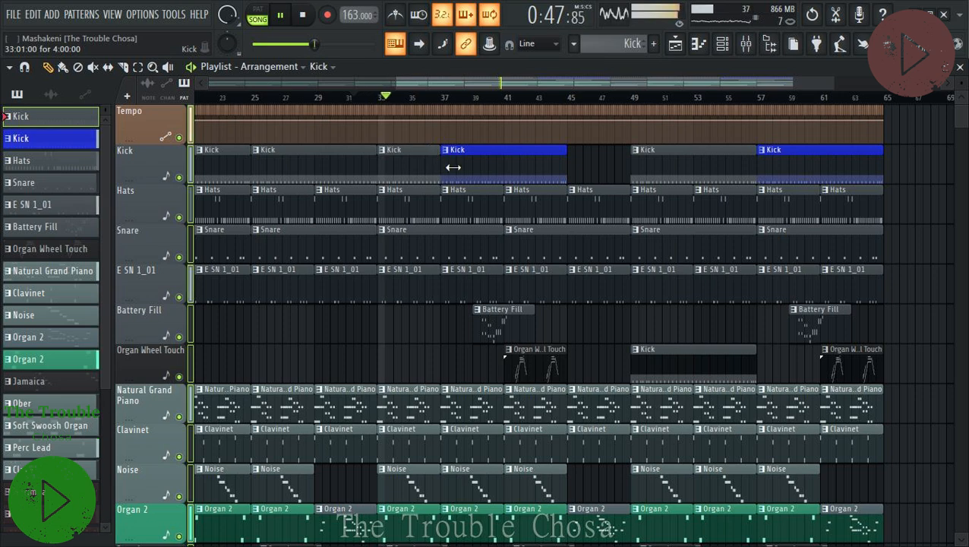
drag(635, 361, 601, 162)
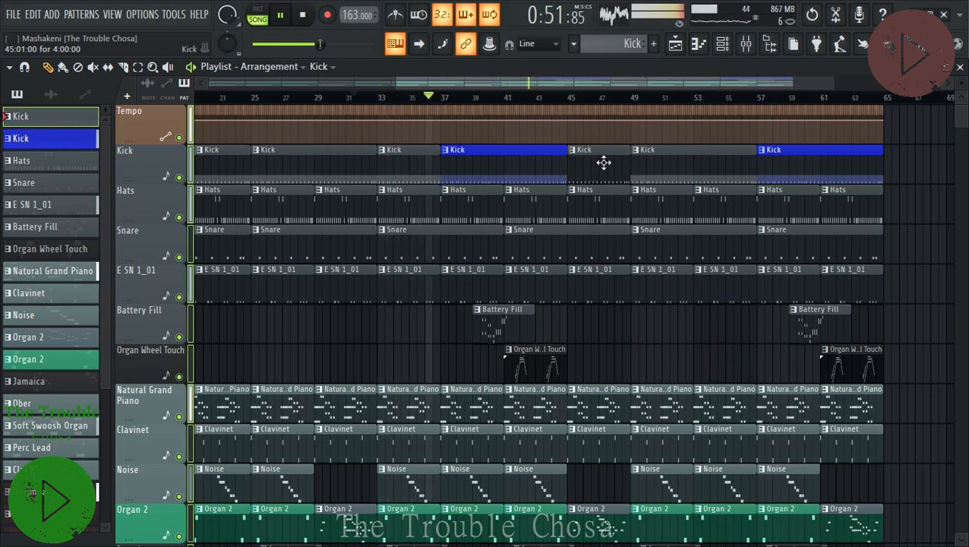
scroll(673, 268, down, 2)
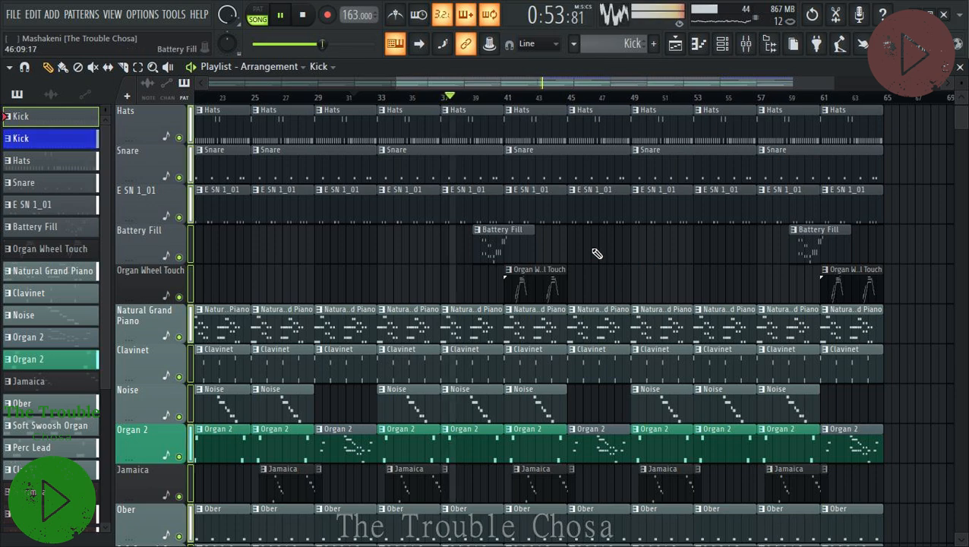
scroll(562, 254, up, 2)
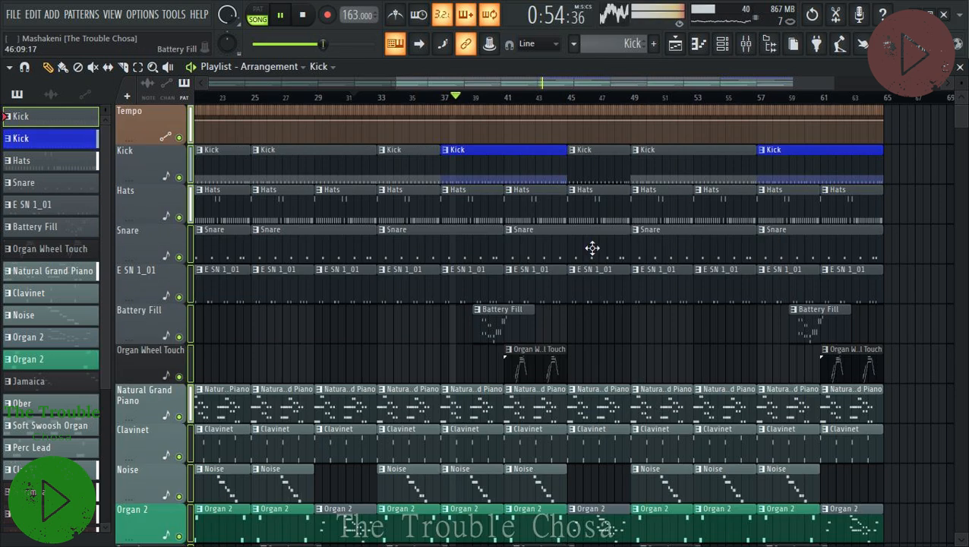
click(509, 323)
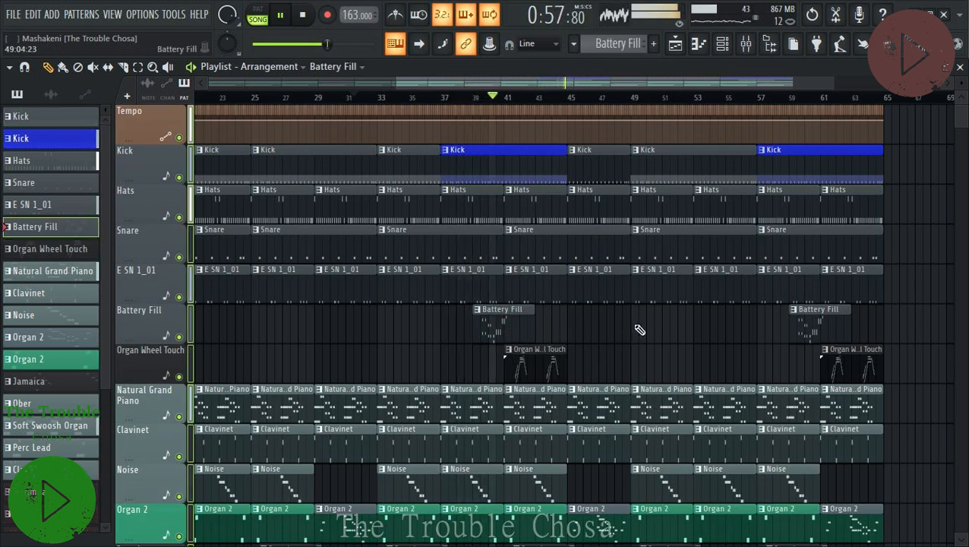
scroll(639, 330, down, 4)
scroll(645, 319, up, 4)
Delete the Low Bass, Mid Bass and Hi Bass clips between bars 41 and 49.
scroll(649, 312, down, 2)
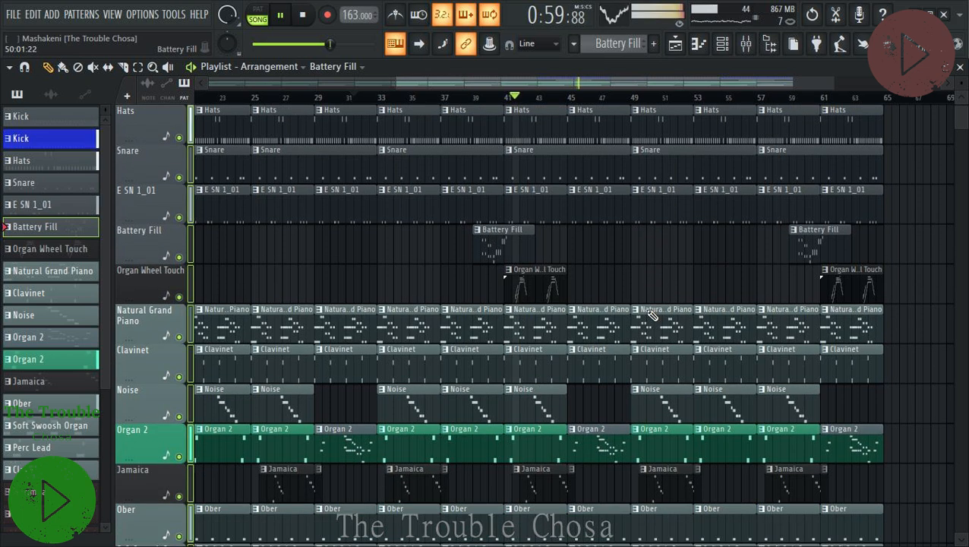
scroll(649, 311, down, 11)
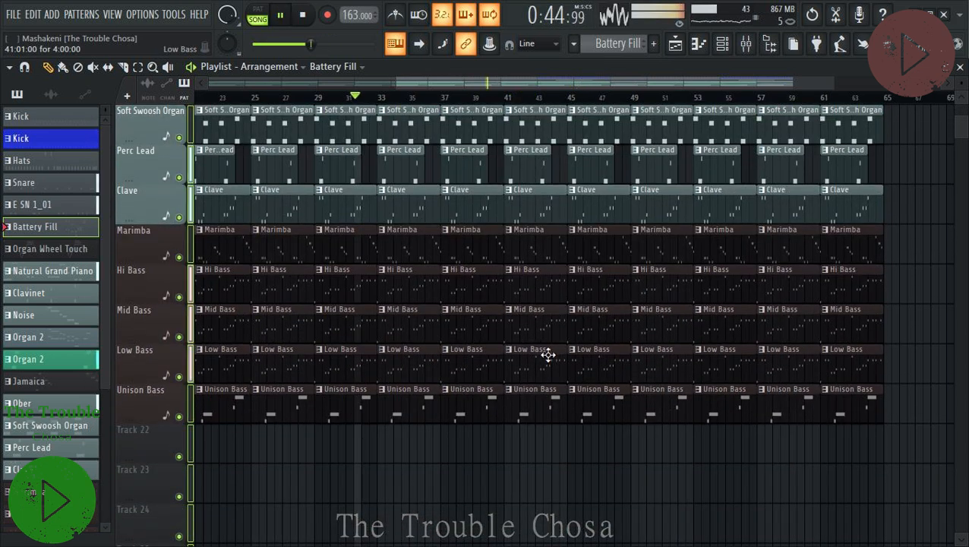
right_click(548, 354)
right_click(549, 328)
right_click(550, 288)
right_click(596, 357)
right_click(598, 319)
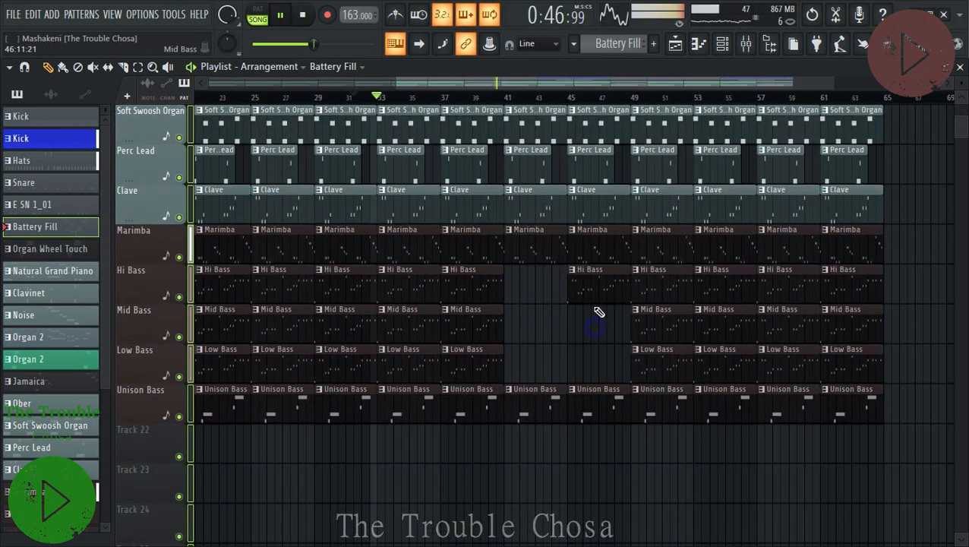
right_click(598, 287)
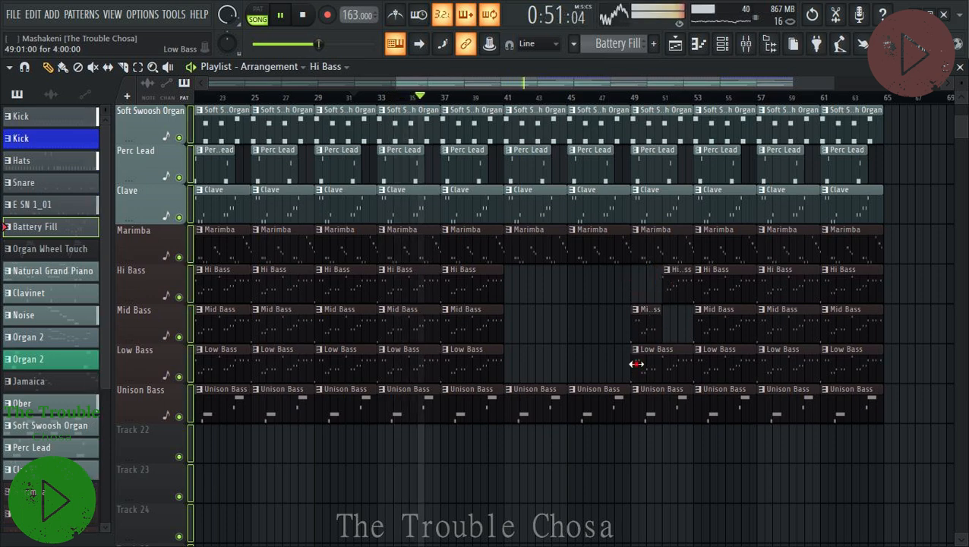
Remove the two Natural Grand Piano clips between bars 41 and 49.
scroll(661, 334, up, 3)
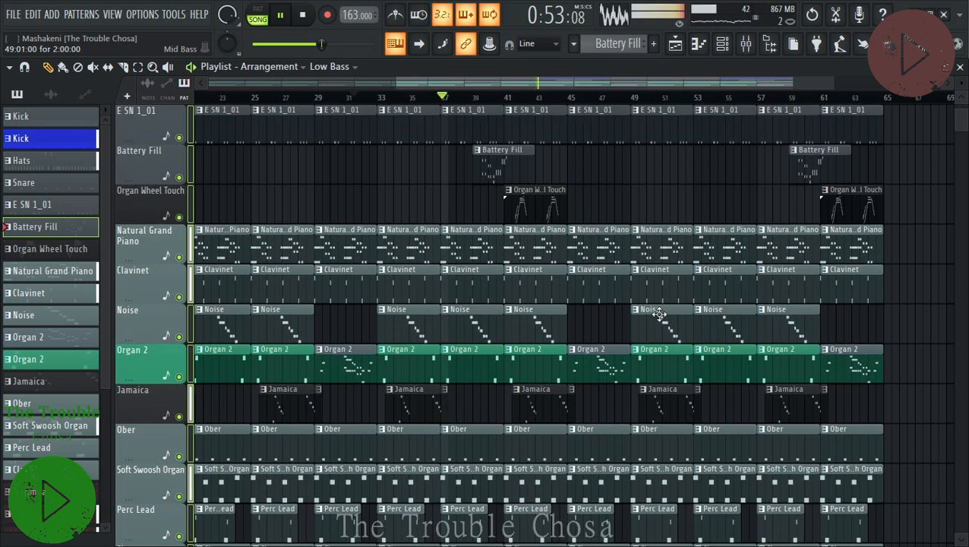
scroll(596, 182, down, 2)
scroll(569, 266, up, 2)
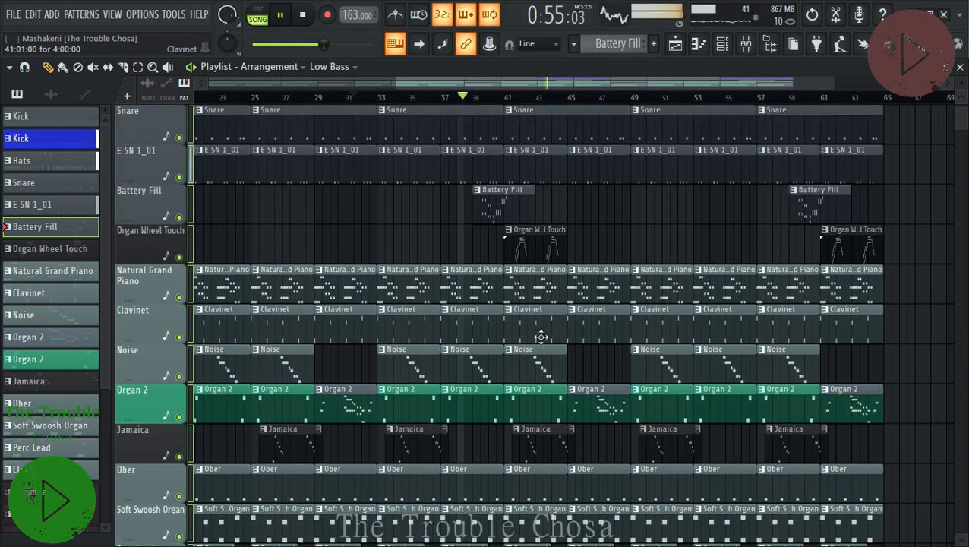
scroll(614, 296, up, 2)
scroll(619, 299, down, 6)
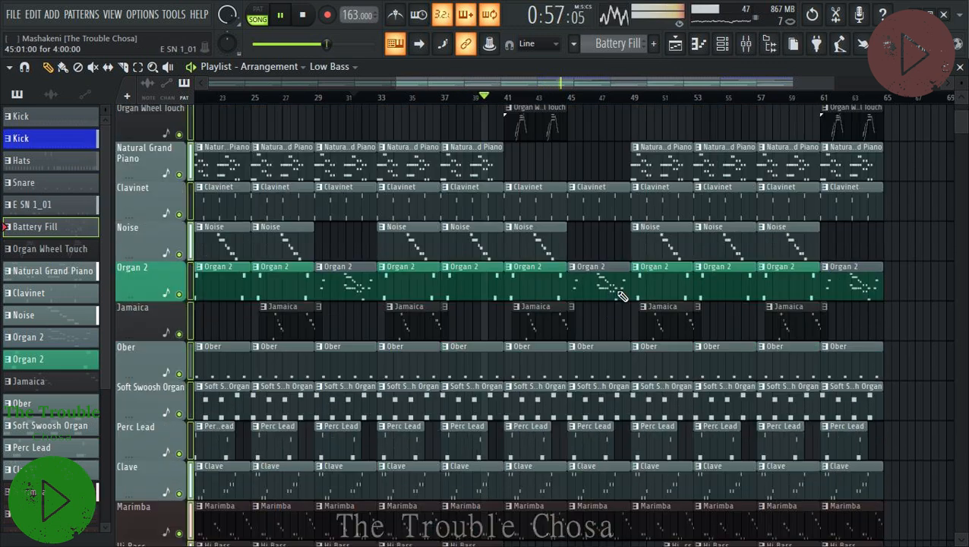
scroll(623, 304, up, 3)
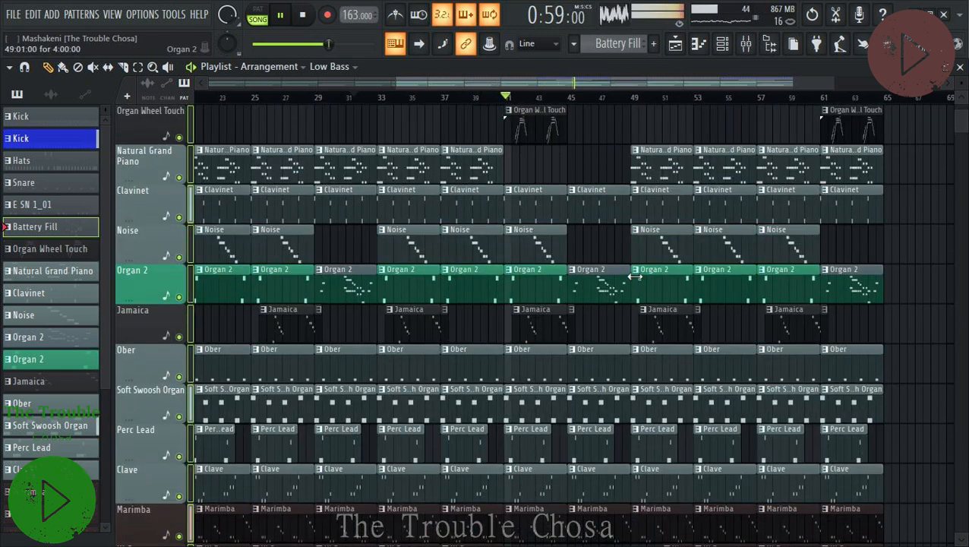
Make the Soft Swoosh Organ clip at bar 45 a unique pattern.
scroll(634, 277, up, 2)
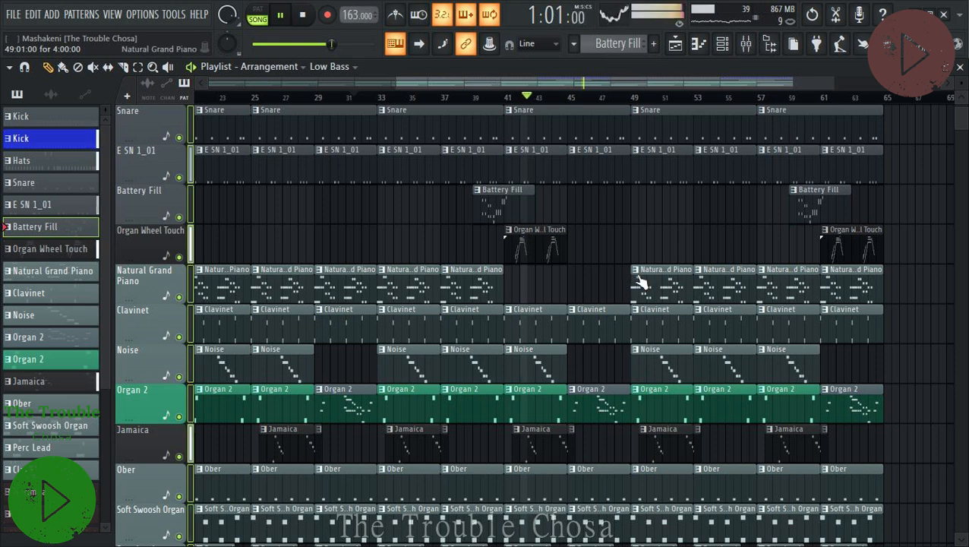
scroll(679, 304, up, 1)
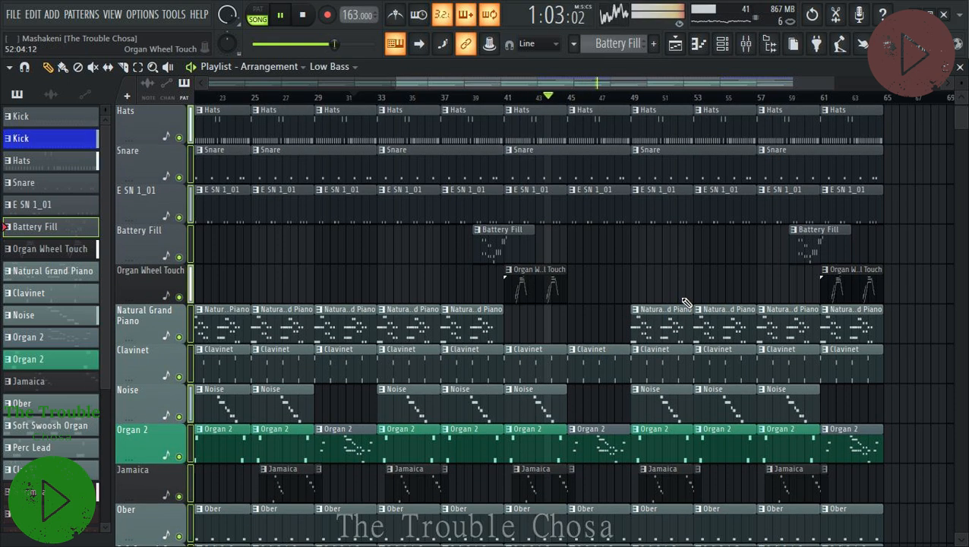
scroll(682, 299, down, 2)
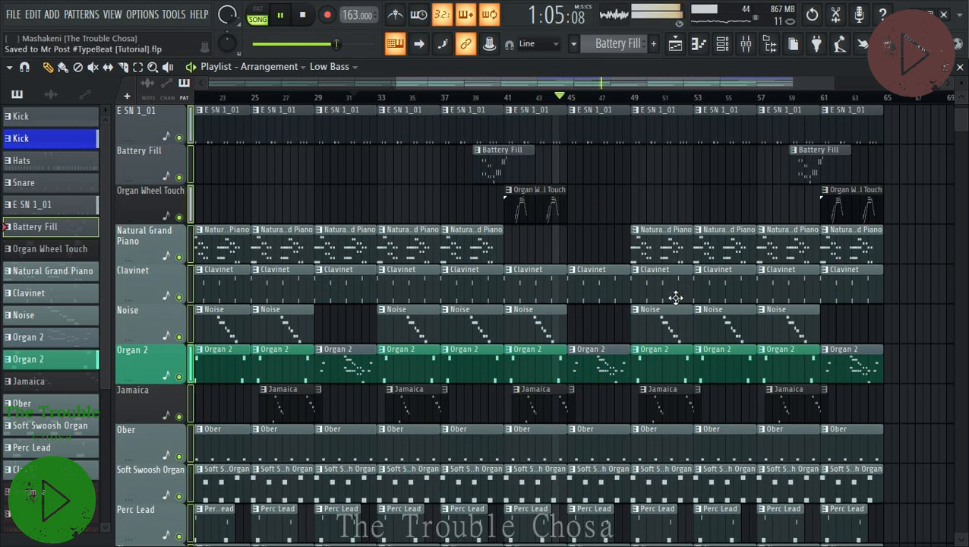
scroll(669, 245, down, 3)
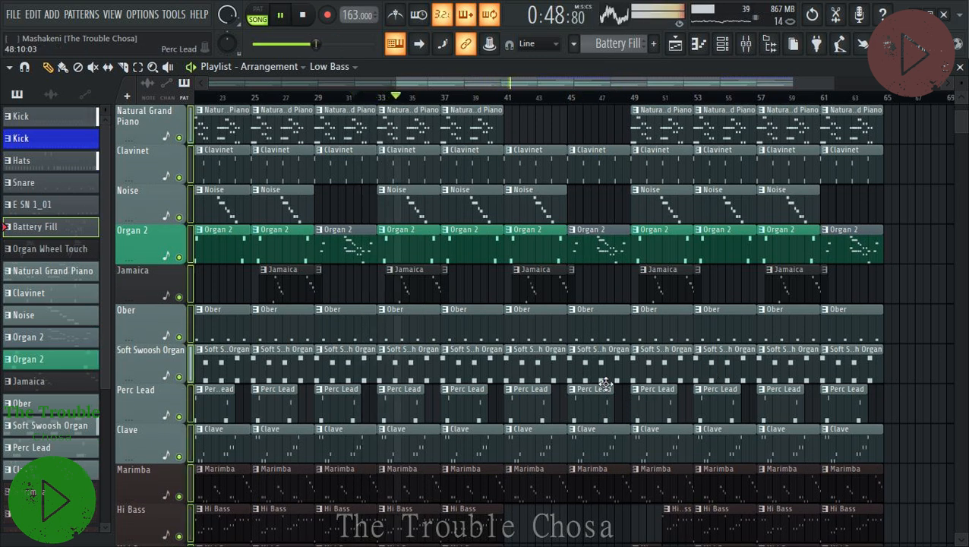
click(571, 348)
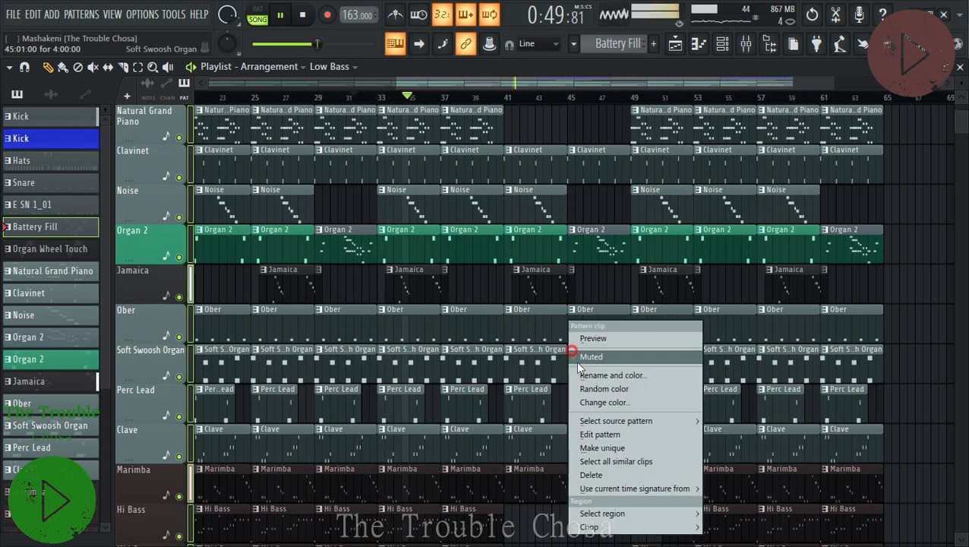
click(605, 448)
Copy the Natural Grand Piano pattern's notes from its channel.
click(665, 121)
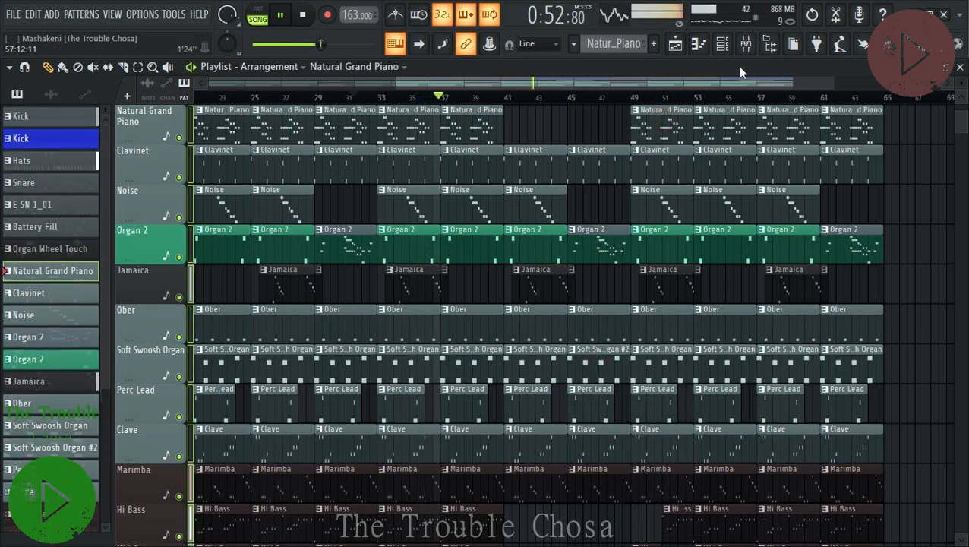
click(722, 43)
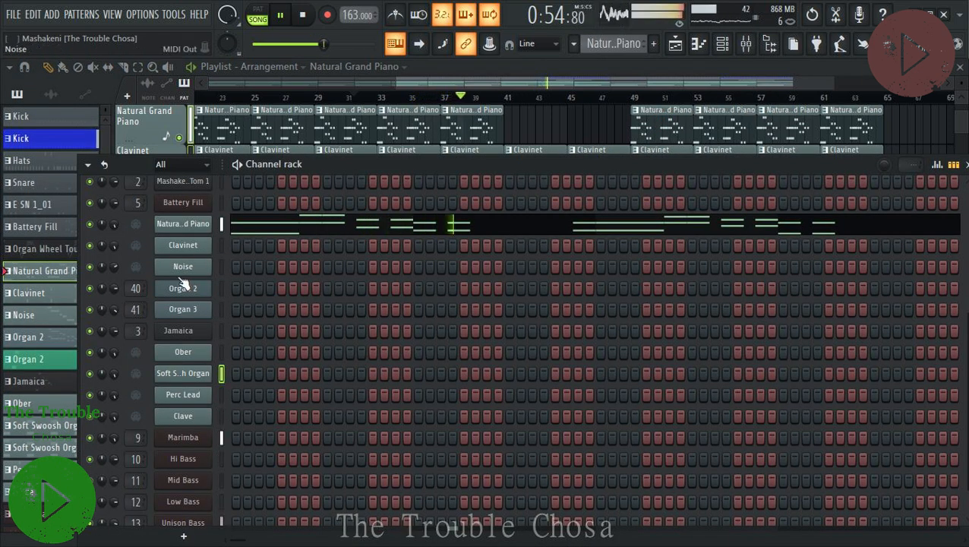
right_click(186, 223)
click(363, 238)
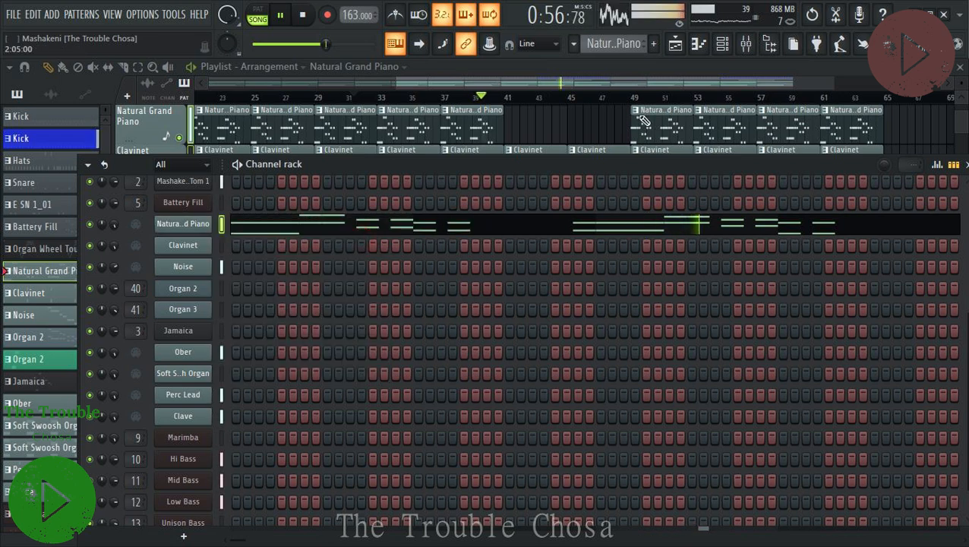
click(678, 70)
Paste the copied piano notes into the Soft Swoosh Organ channel of Soft Swoosh Organ #2 and view them in the piano roll.
click(601, 364)
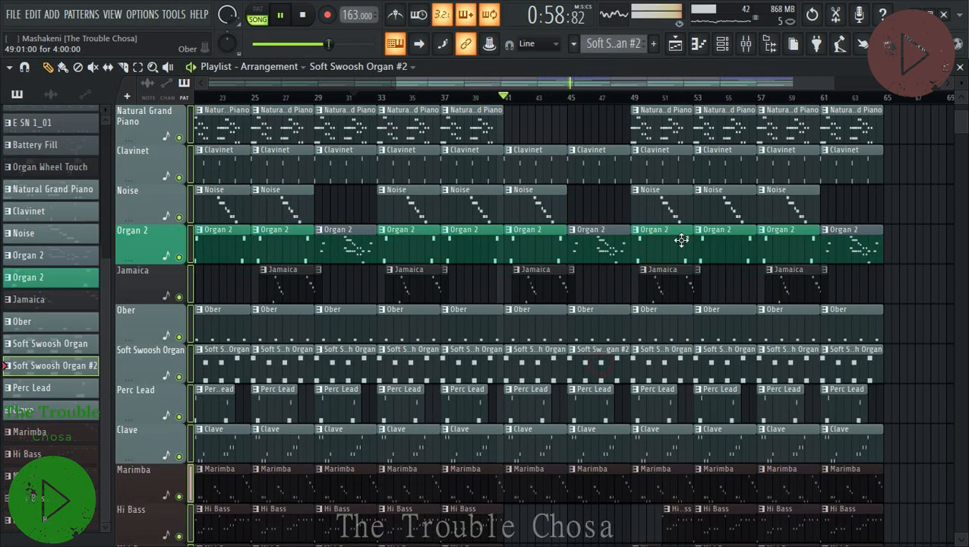
click(721, 45)
right_click(180, 373)
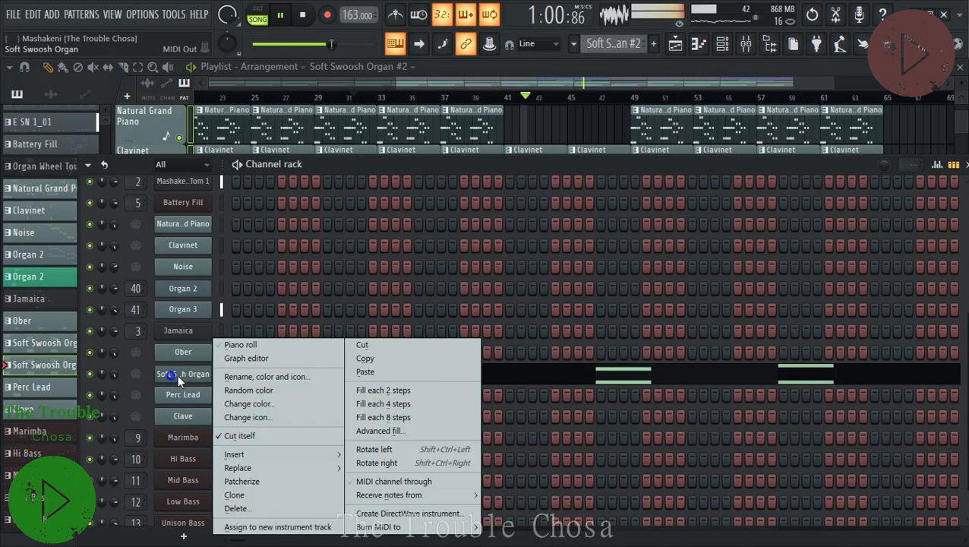
click(364, 372)
click(390, 373)
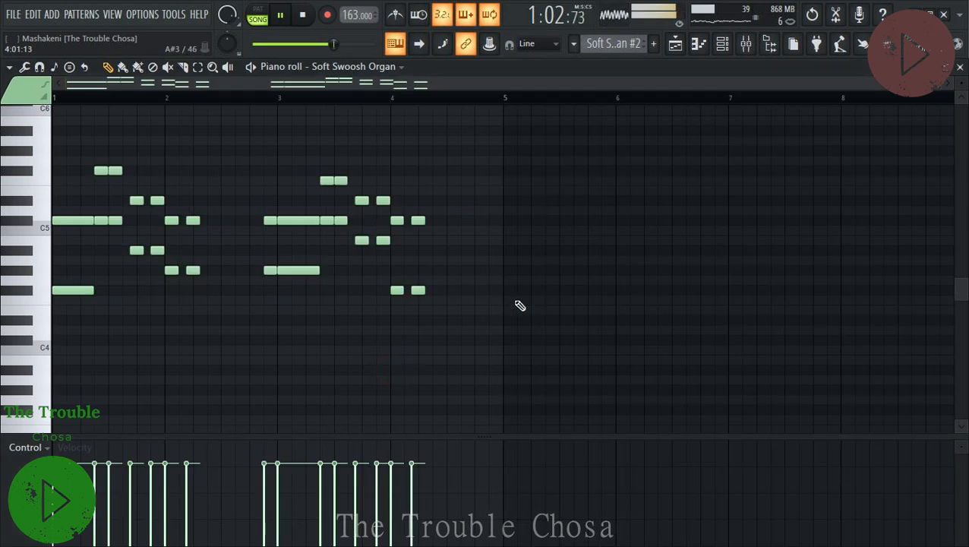
click(959, 67)
key(F6)
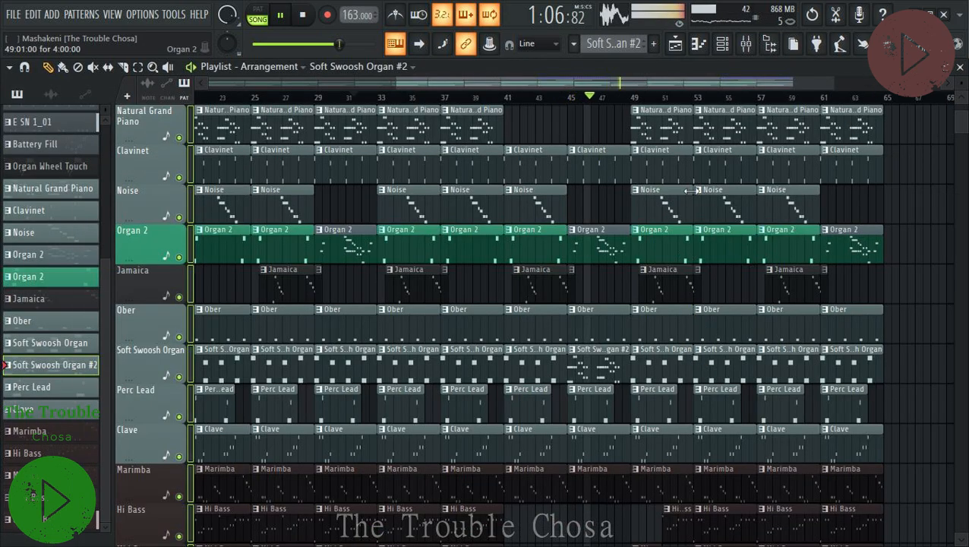
Rename the Soft Swoosh Organ #2 clip at bar 45 as Soft Swoosh Organ and colour it Sea Green (#349D78).
scroll(699, 98, up, 2)
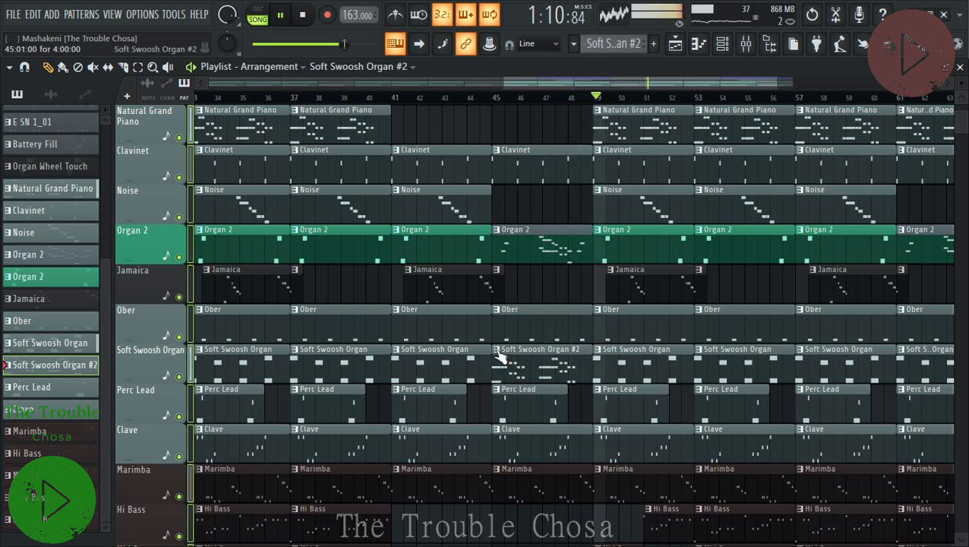
click(497, 349)
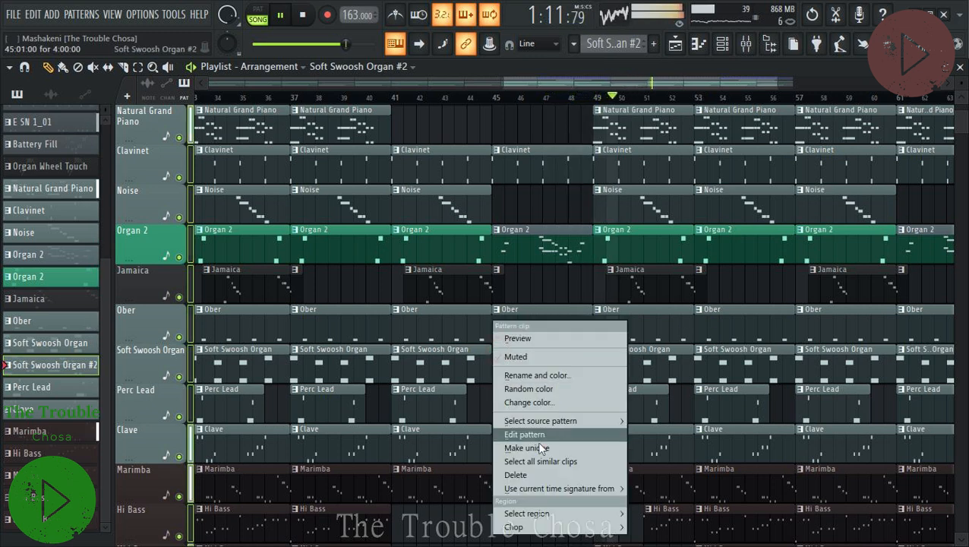
click(566, 374)
key(End)
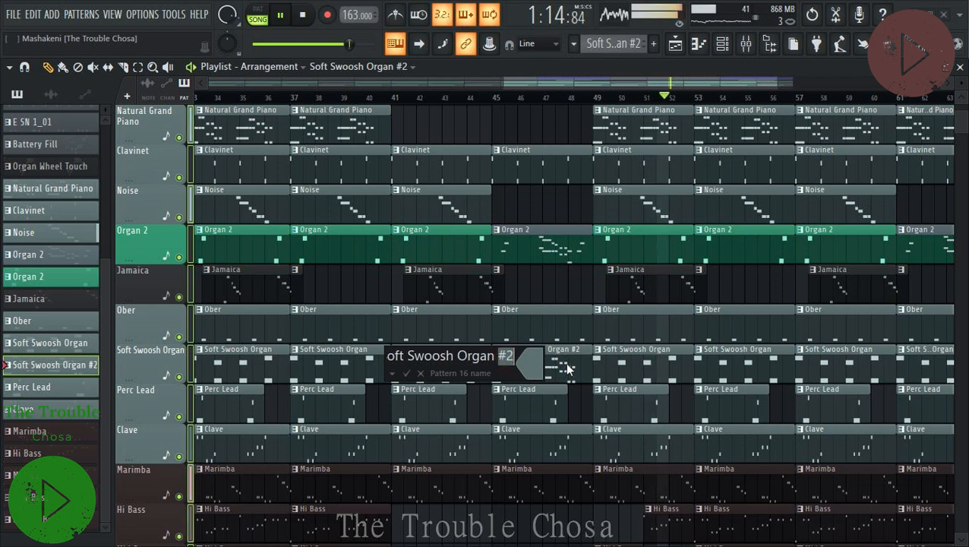
key(BackSpace)
key(BackSpace)
click(539, 368)
click(666, 359)
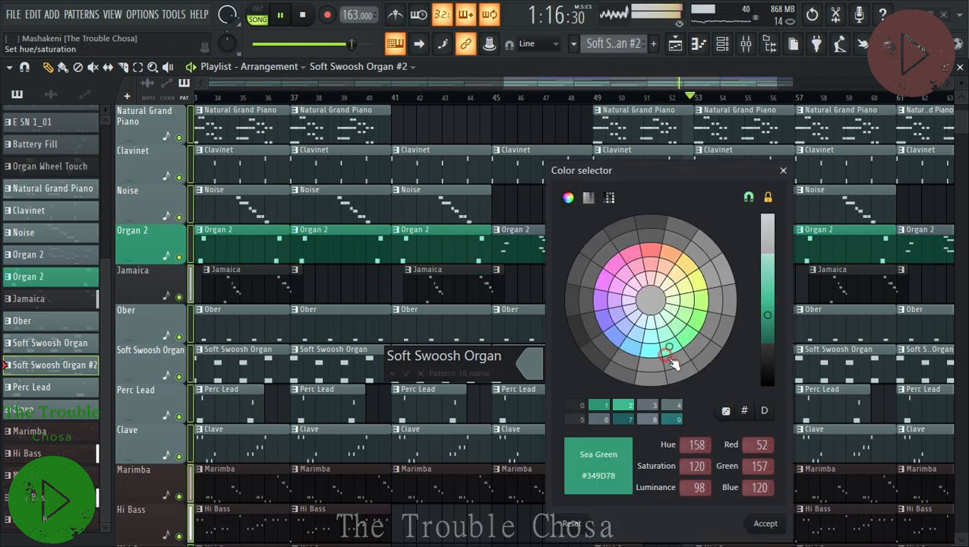
click(759, 524)
Play the song from about bar 37 and make the Clavinet clip at bar 41 a unique pattern.
click(307, 96)
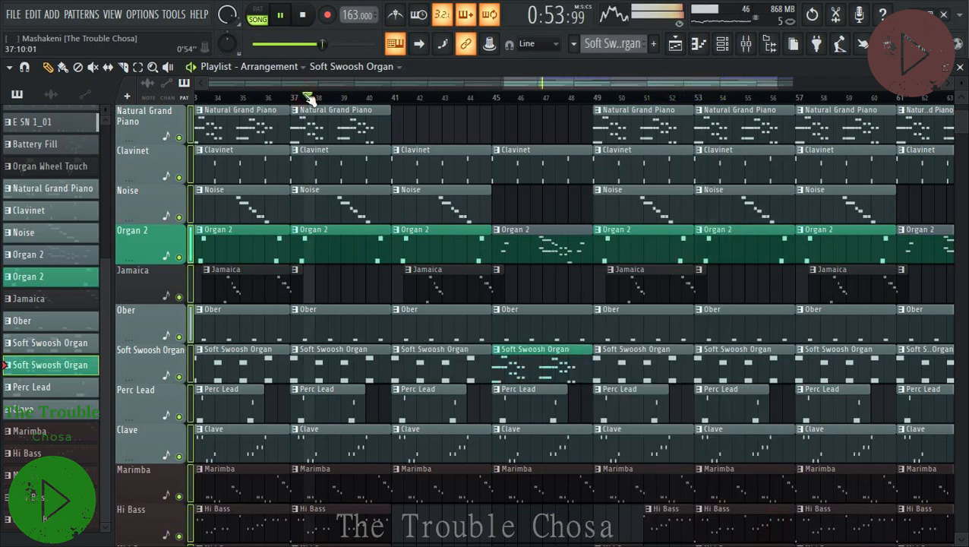
scroll(308, 97, down, 3)
scroll(603, 96, up, 3)
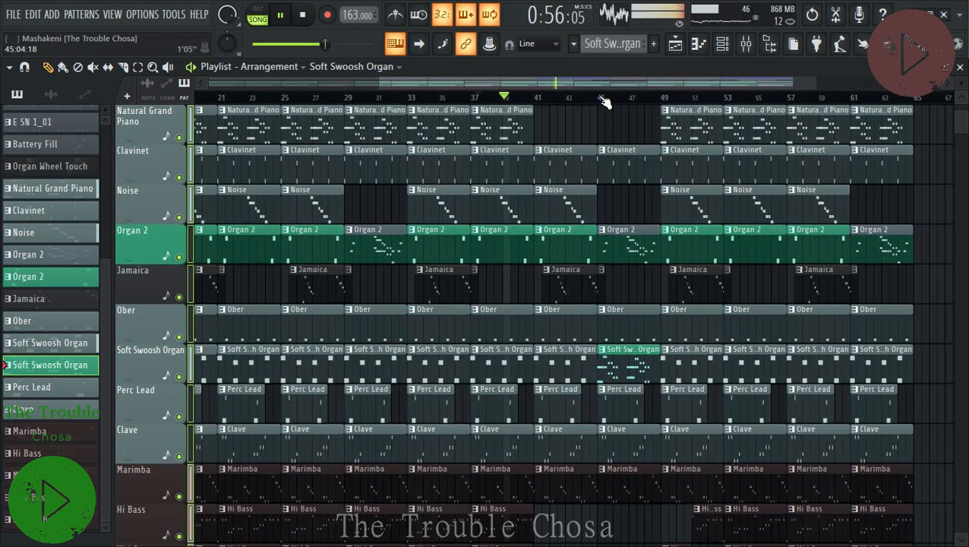
scroll(720, 346, down, 1)
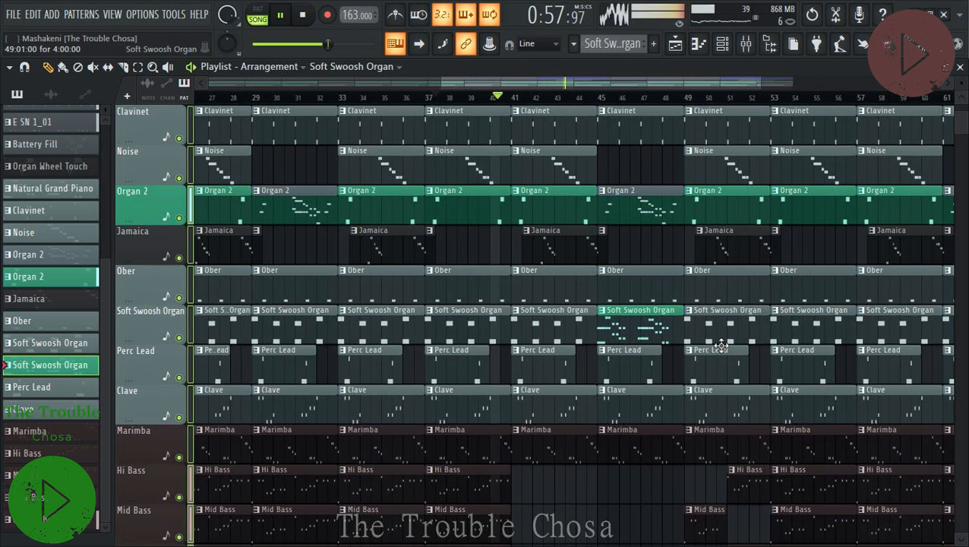
scroll(719, 345, down, 1)
scroll(719, 345, up, 3)
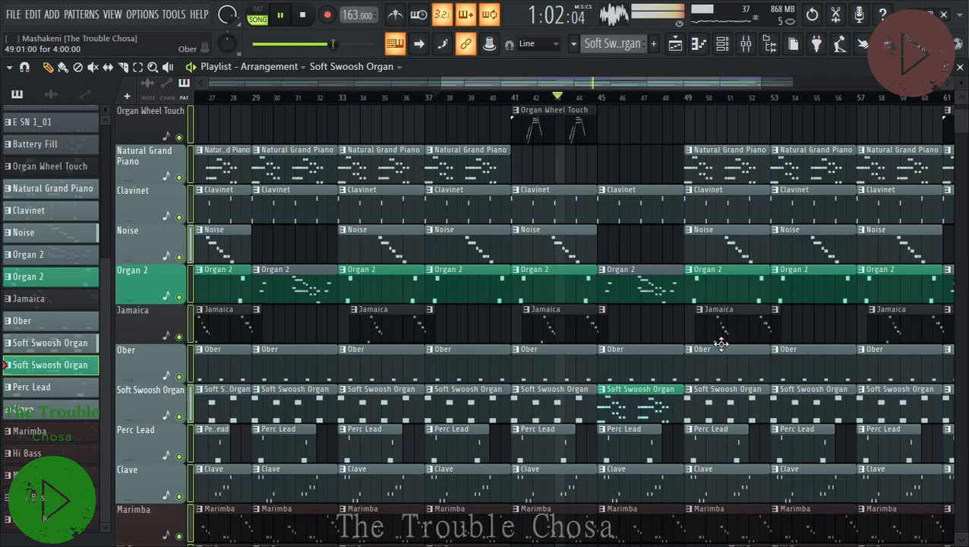
right_click(515, 196)
click(546, 323)
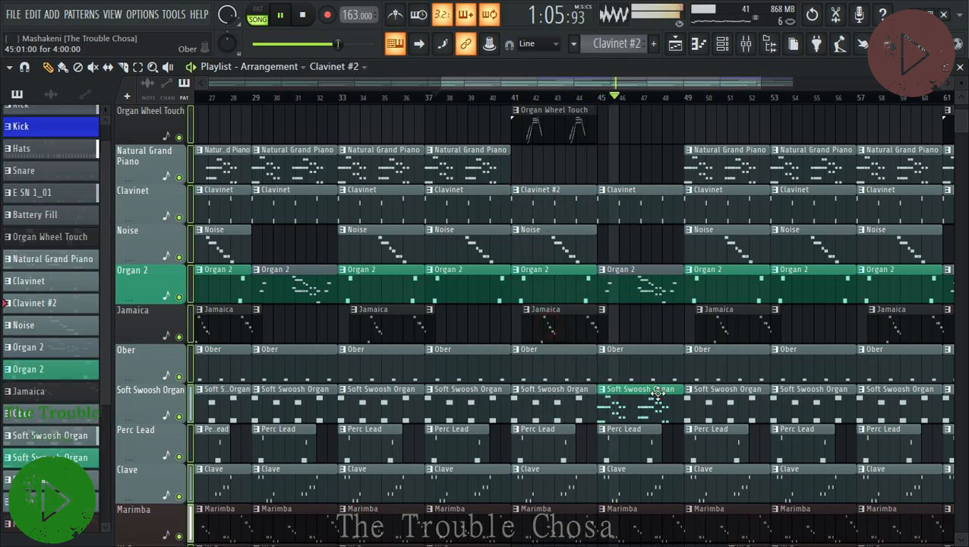
Copy the notes of the green Soft Swoosh Organ pattern from its channel.
key(F6)
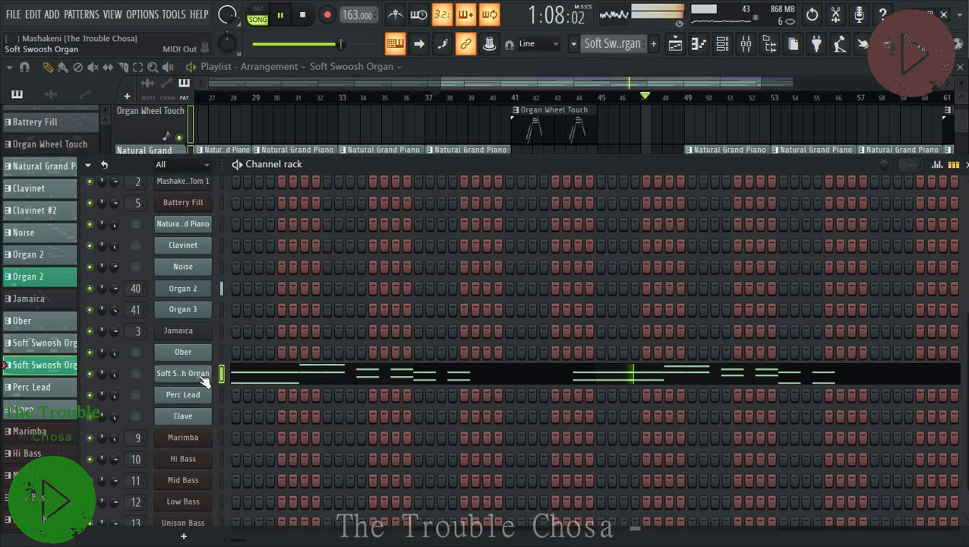
right_click(209, 373)
click(371, 359)
click(722, 44)
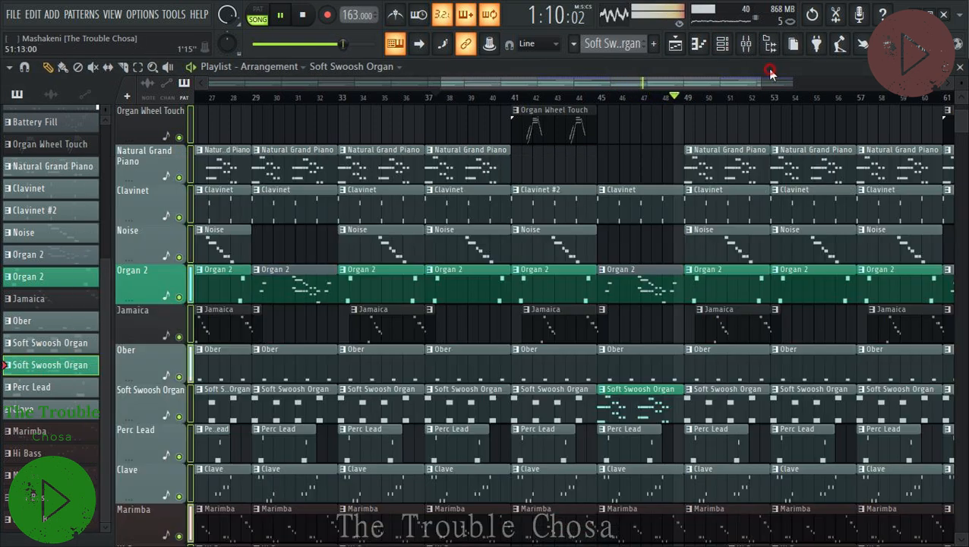
Paste the copied organ notes into the Clavinet channel of the Clavinet #2 pattern.
click(554, 217)
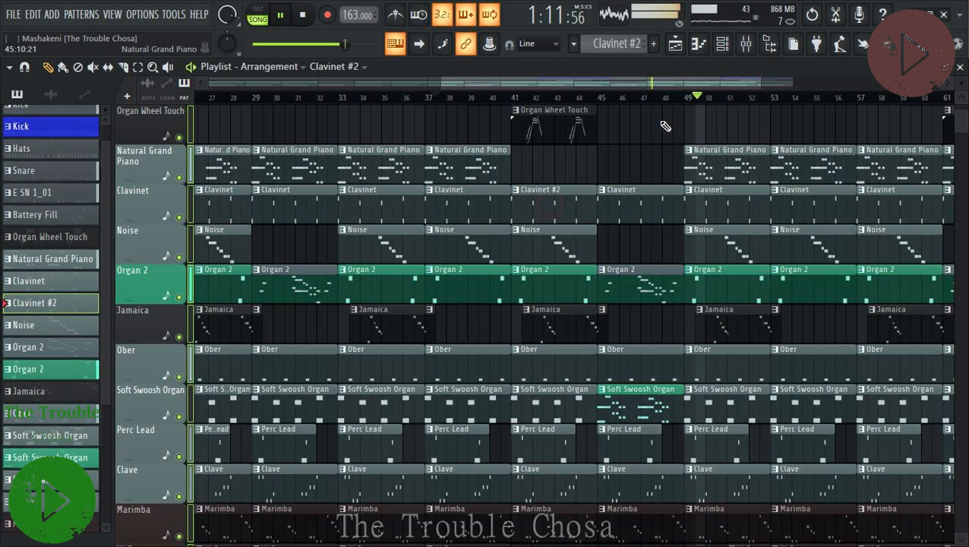
click(722, 44)
right_click(166, 245)
click(376, 270)
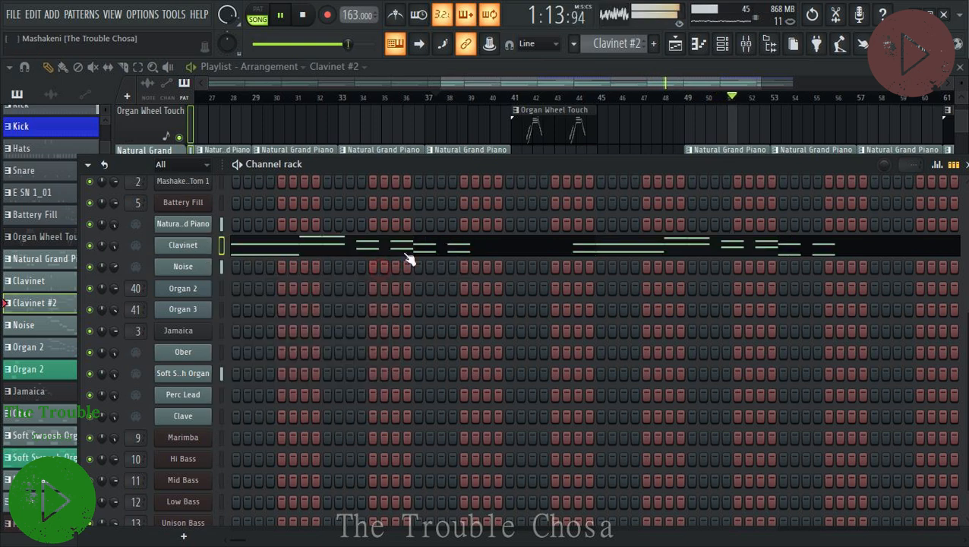
click(722, 44)
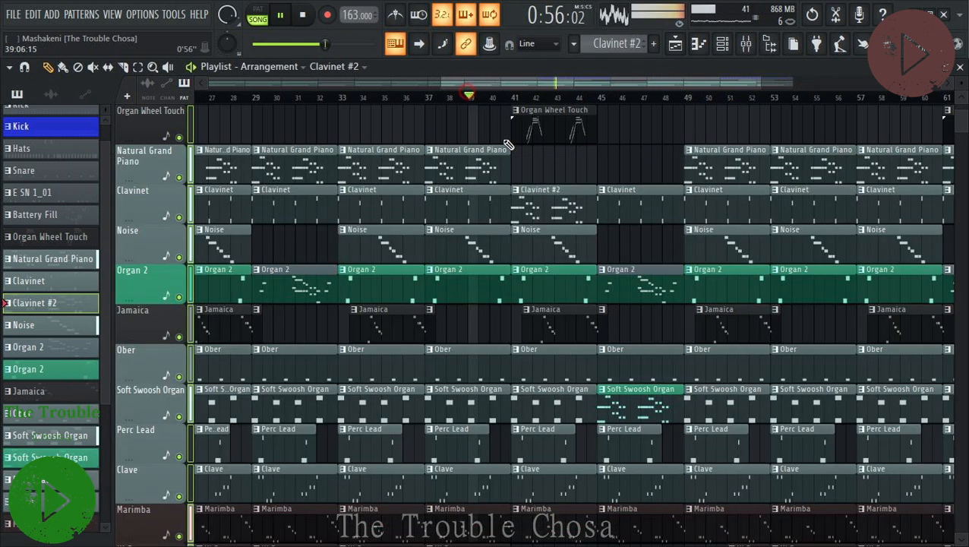
Rename the Clavinet #2 clip at bar 41 as Clavinet and colour it green.
right_click(516, 191)
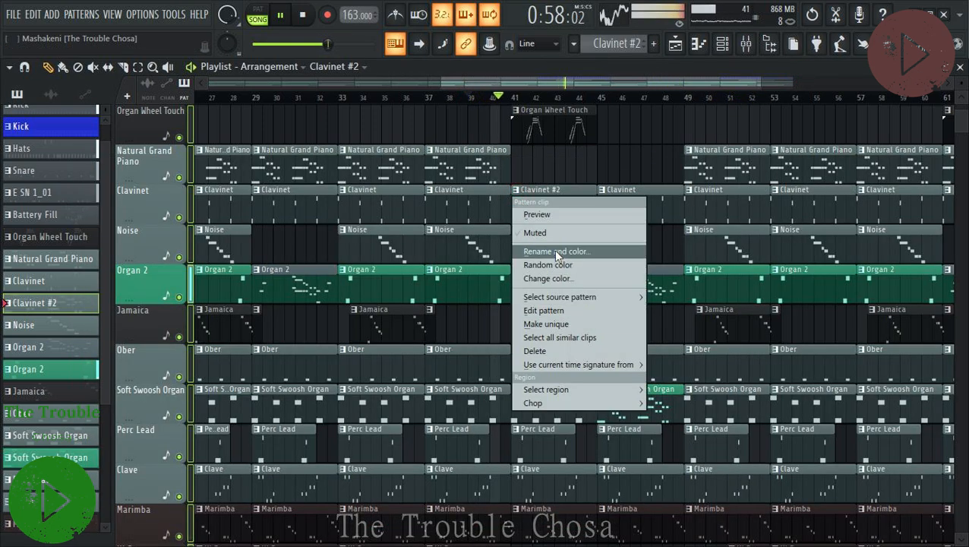
click(555, 251)
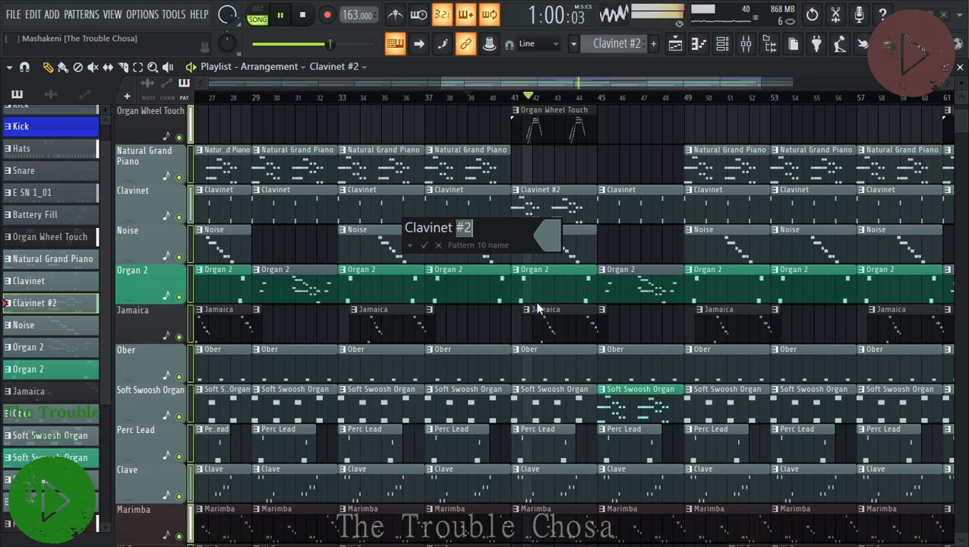
key(BackSpace)
key(BackSpace)
click(548, 242)
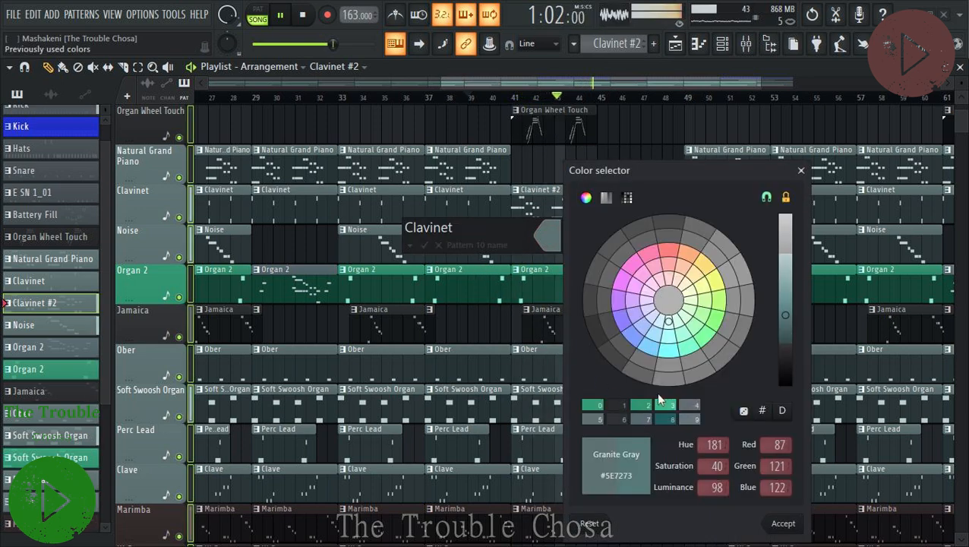
click(684, 343)
click(783, 523)
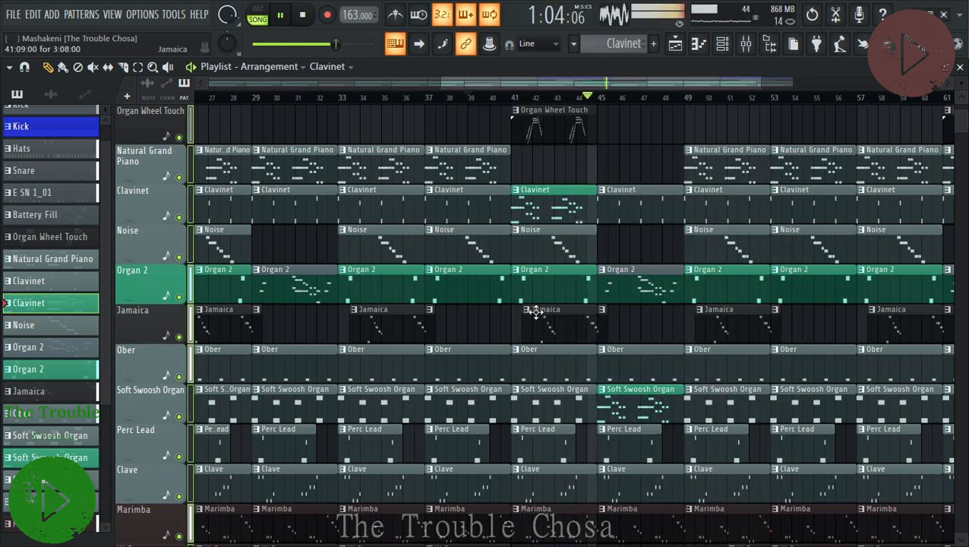
Clone the Clave channel in the channel rack.
click(722, 43)
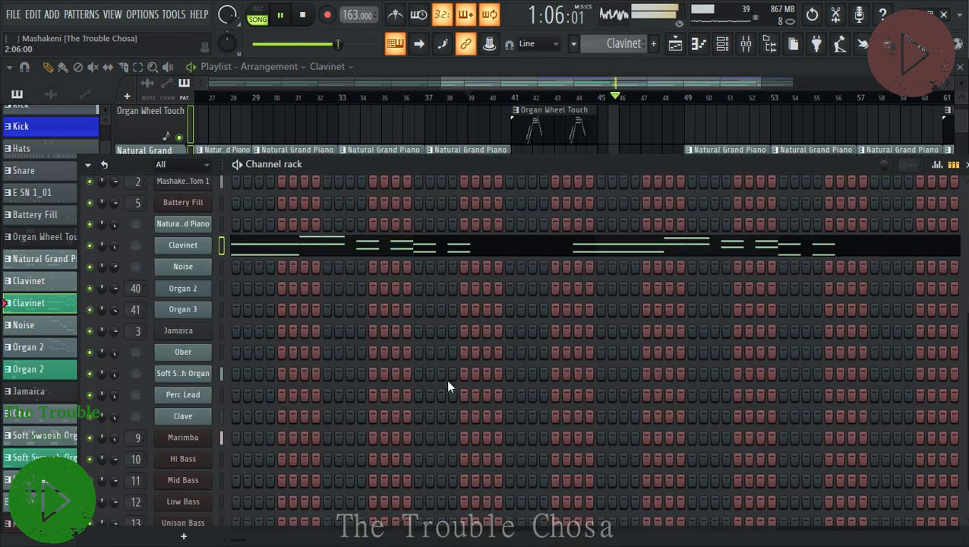
right_click(194, 420)
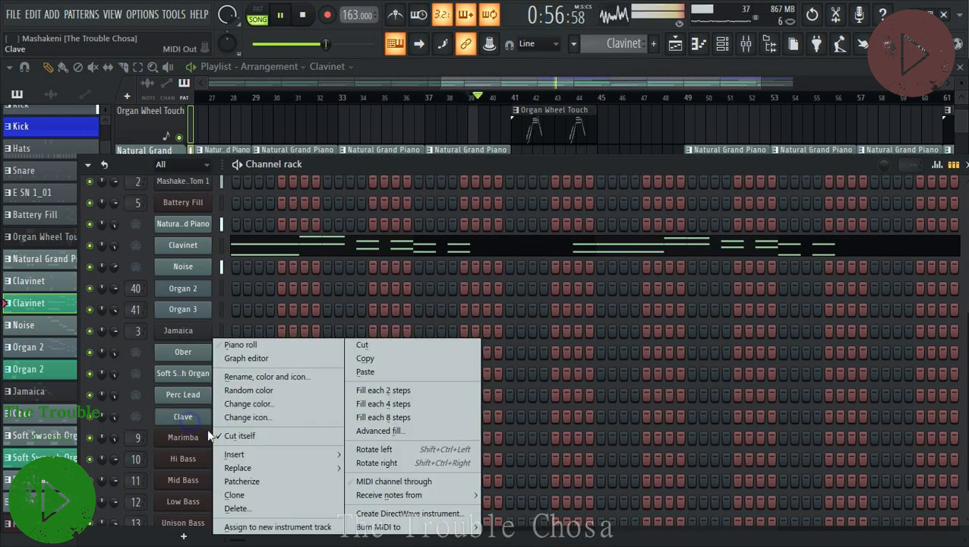
click(232, 510)
click(399, 162)
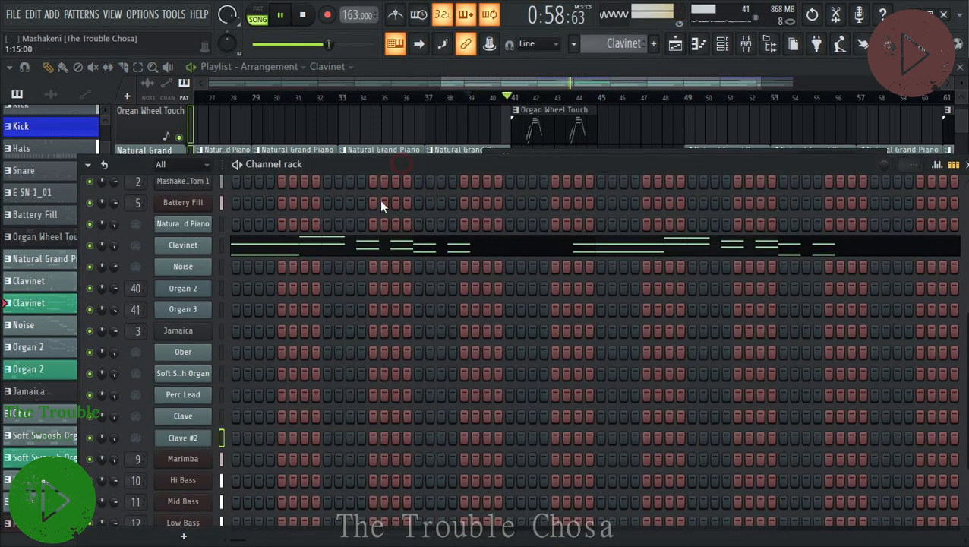
Open the Hypersonic 2 Route plugin and select the empty patch slot 8.
scroll(379, 200, up, 5)
click(181, 202)
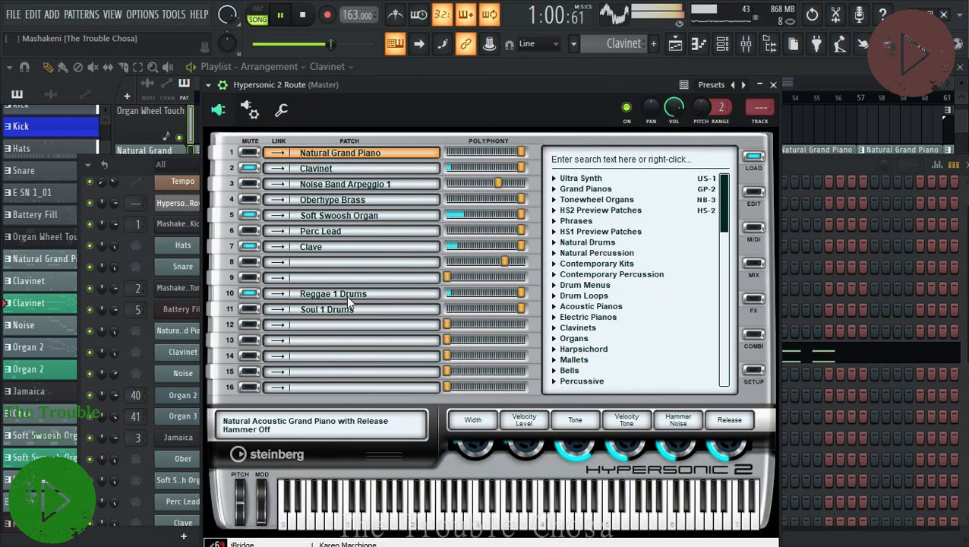
click(329, 262)
drag(540, 122, 536, 154)
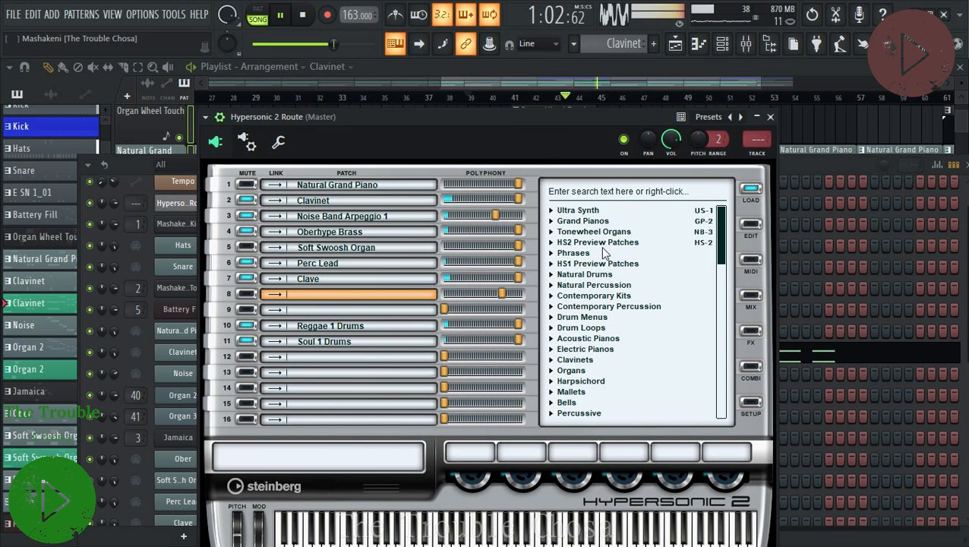
Look through the Mallets category of the patch browser for a suitable sound.
scroll(636, 325, down, 3)
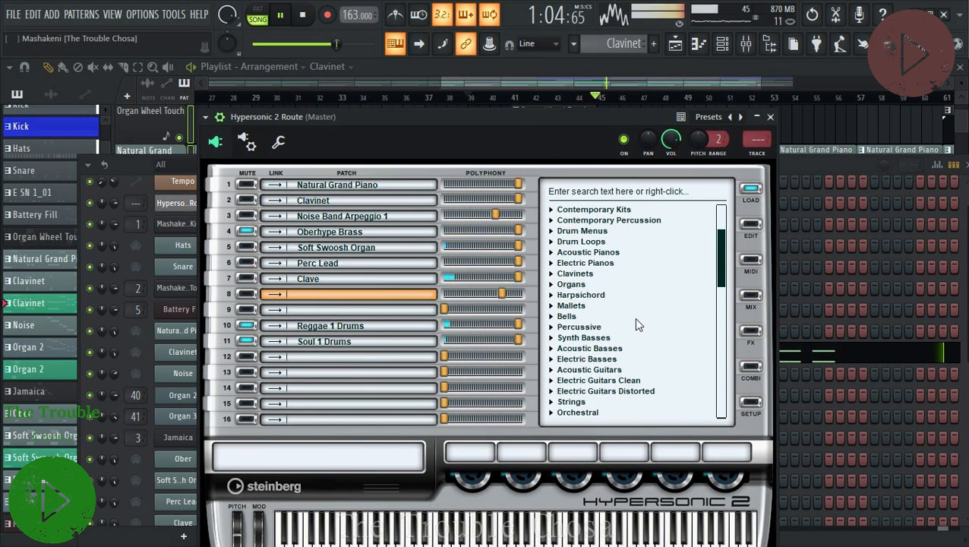
click(574, 307)
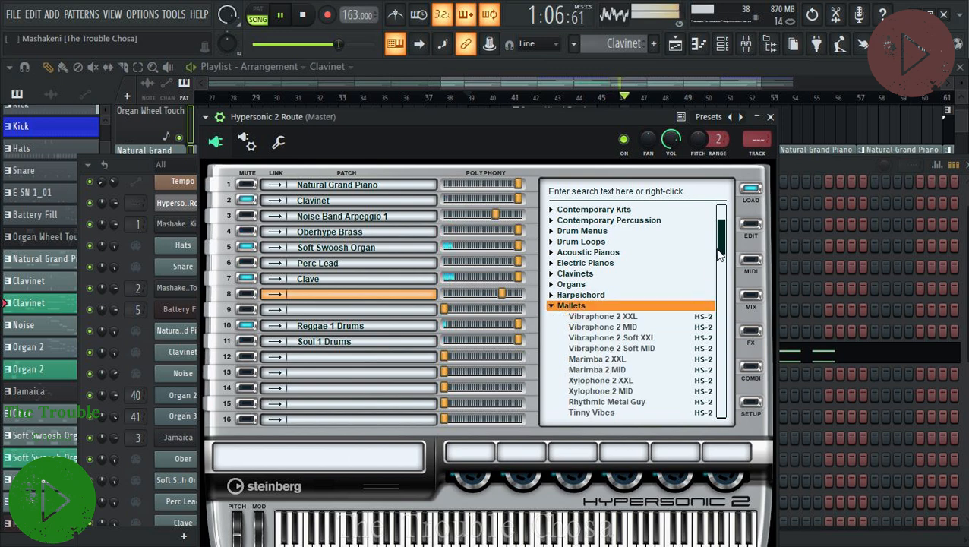
drag(718, 255, 685, 253)
click(553, 264)
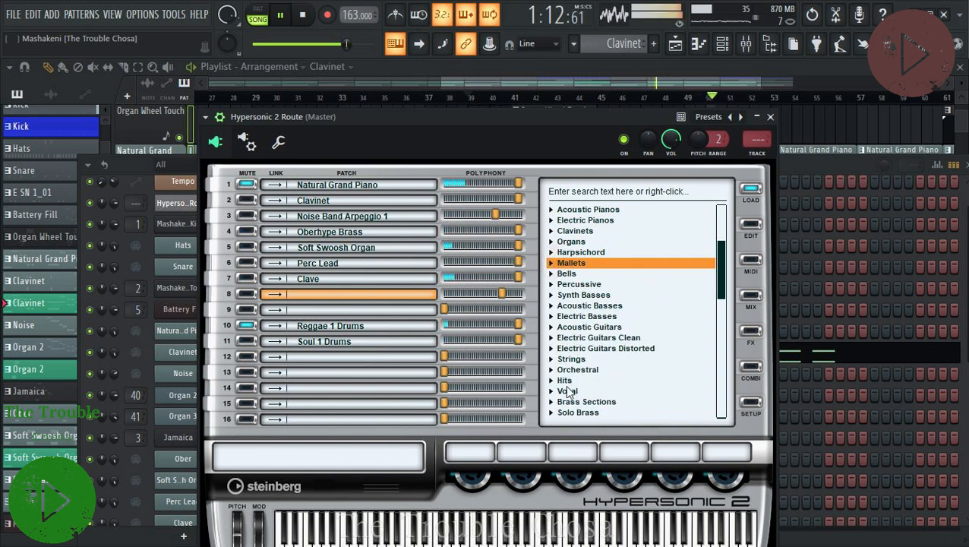
Load the Koto patch from the Ethnic category into slot 8 and close the plugin.
drag(715, 286, 723, 310)
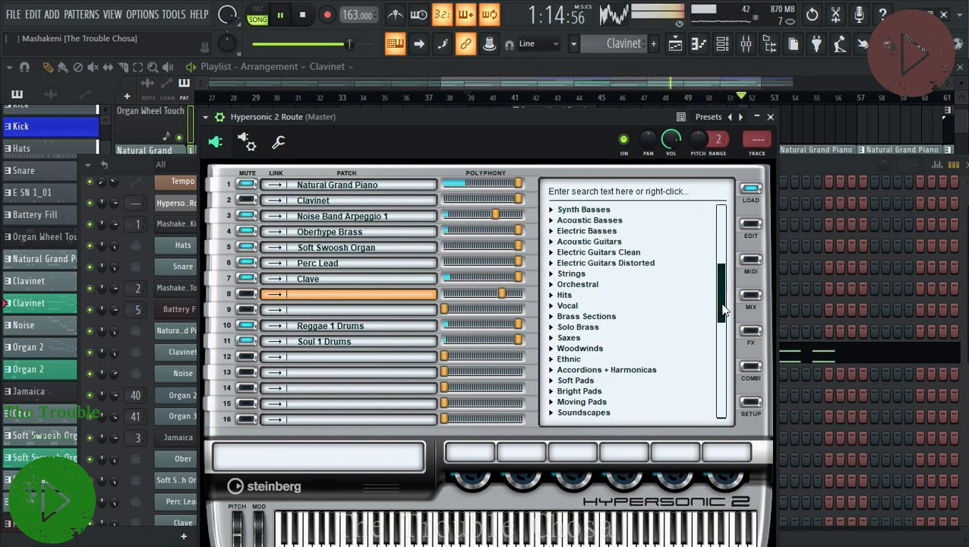
click(552, 359)
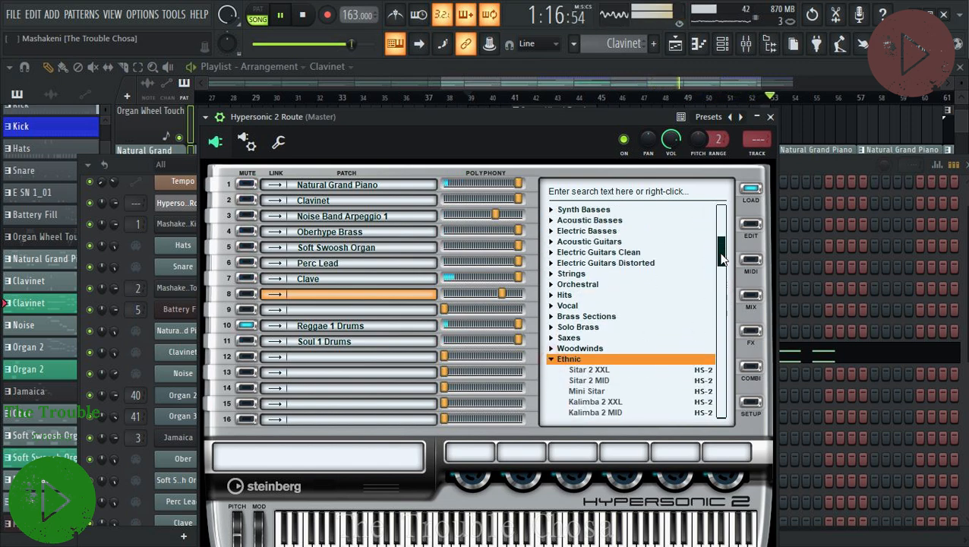
drag(722, 259, 726, 296)
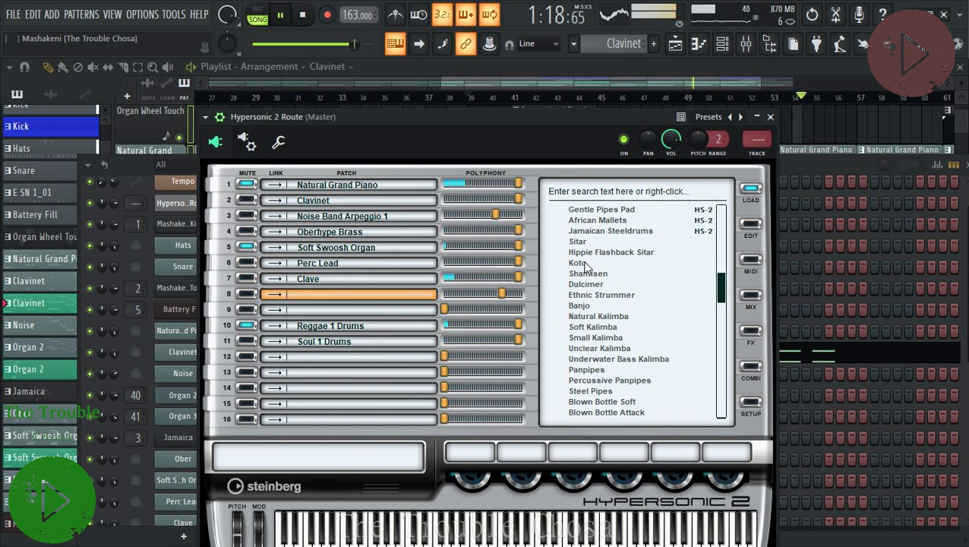
double_click(577, 263)
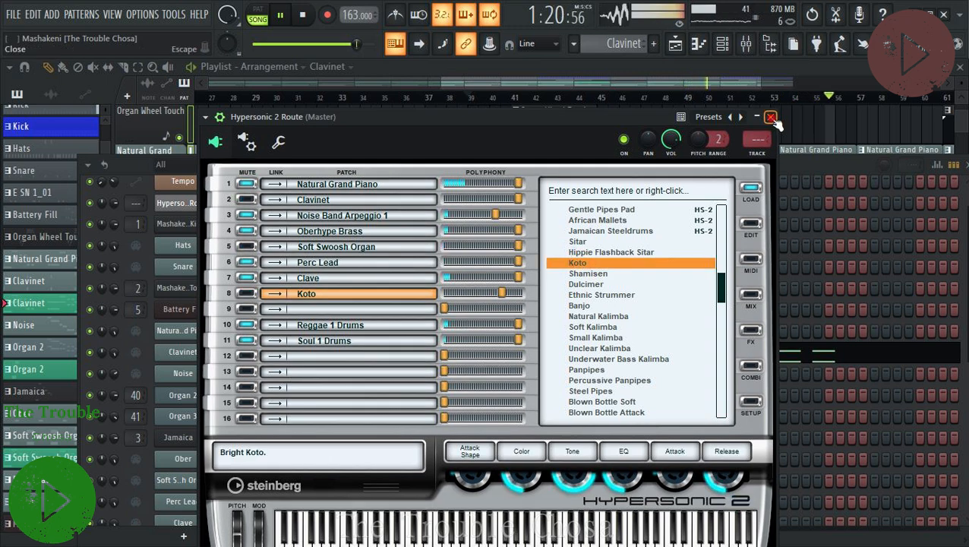
click(770, 117)
Set the Clave #2 channel to MIDI channel 8 and rename it Koto.
scroll(196, 383, down, 3)
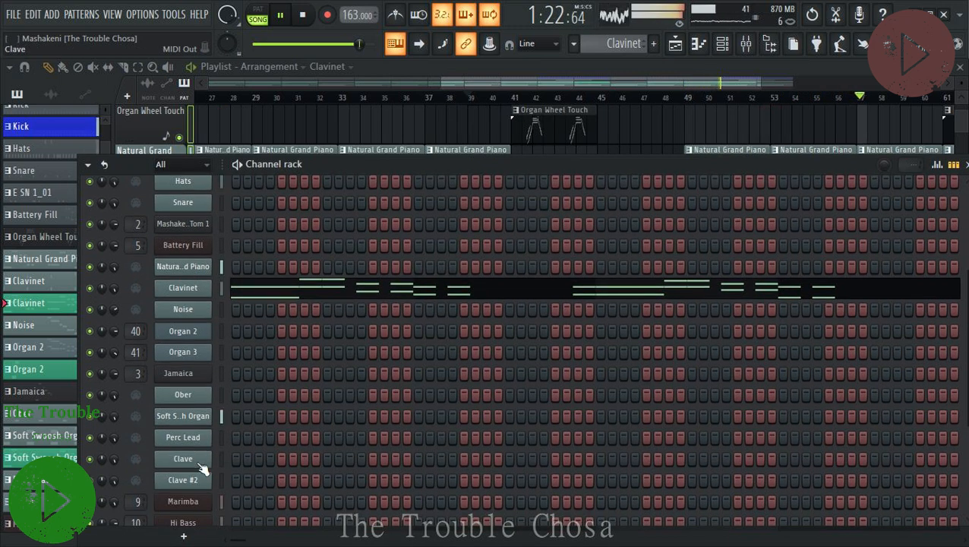
click(181, 481)
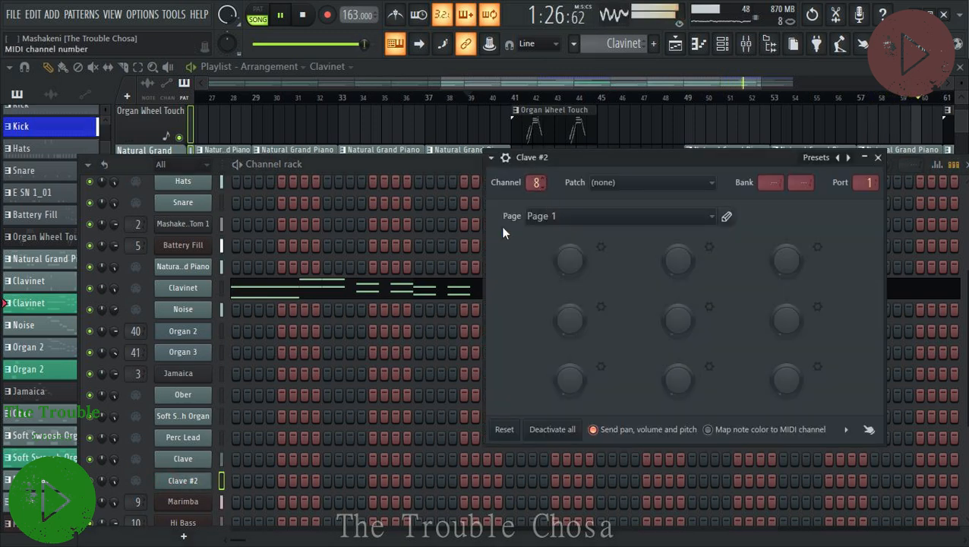
right_click(179, 485)
click(254, 377)
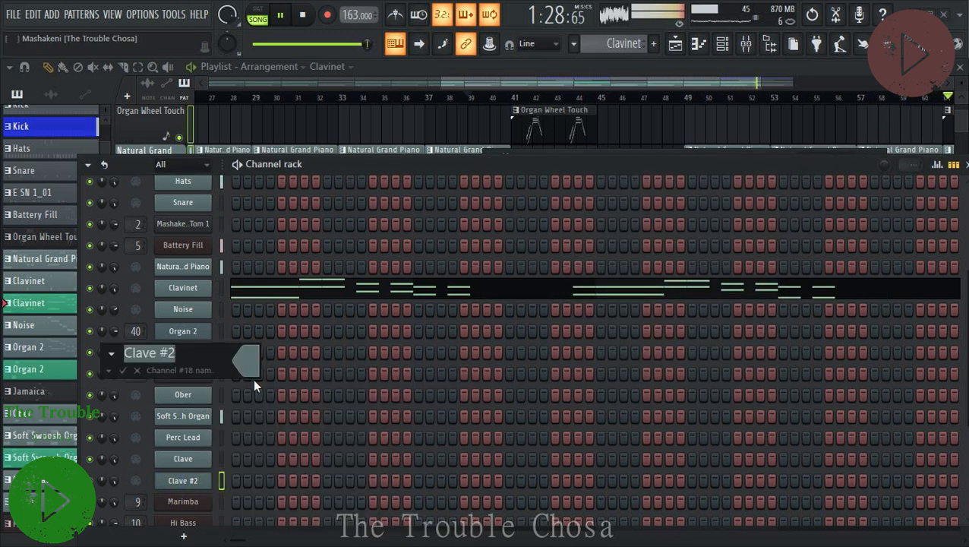
text(Koto)
key(Return)
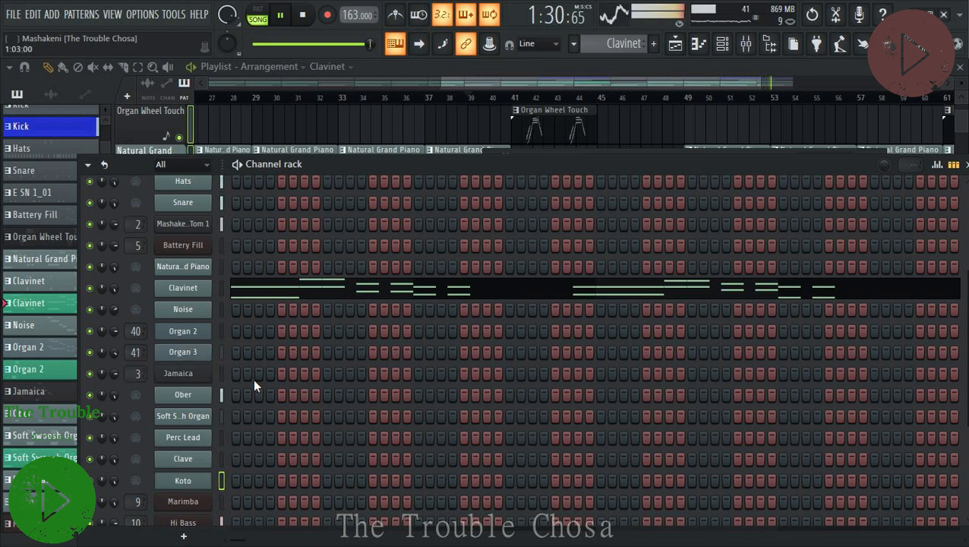
Copy the notes of the Clavinet channel in the channel rack.
right_click(183, 292)
click(359, 296)
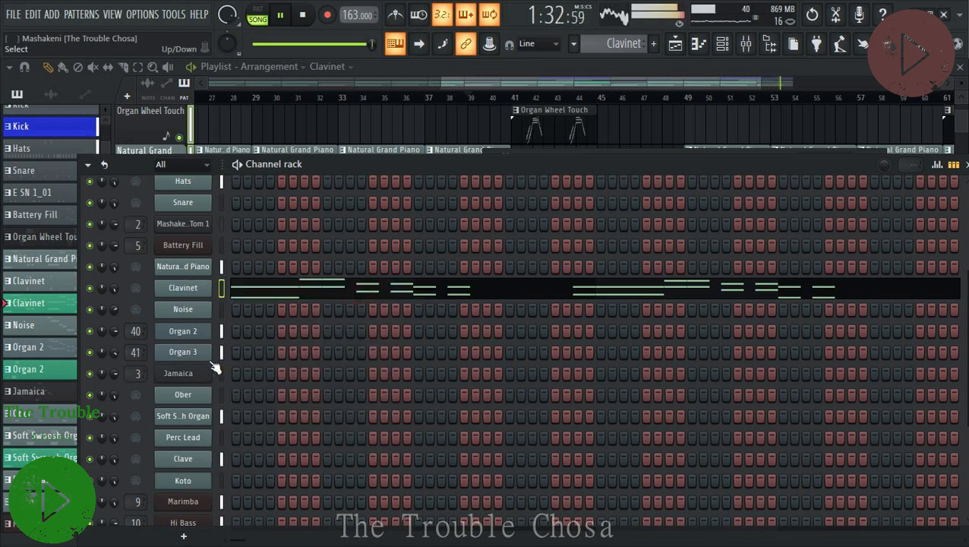
right_click(214, 364)
click(367, 374)
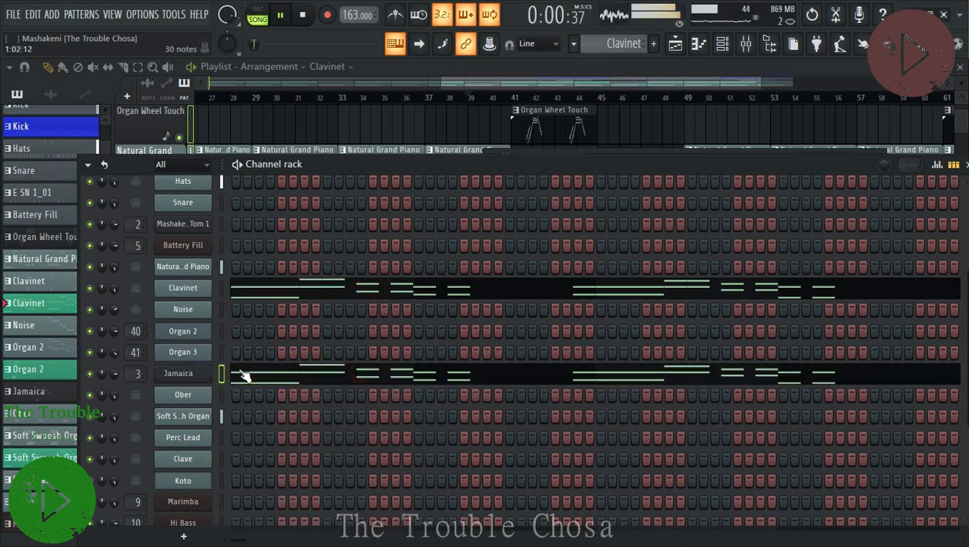
right_click(212, 375)
click(362, 346)
Paste the copied Clavinet notes into the Koto channel.
right_click(213, 395)
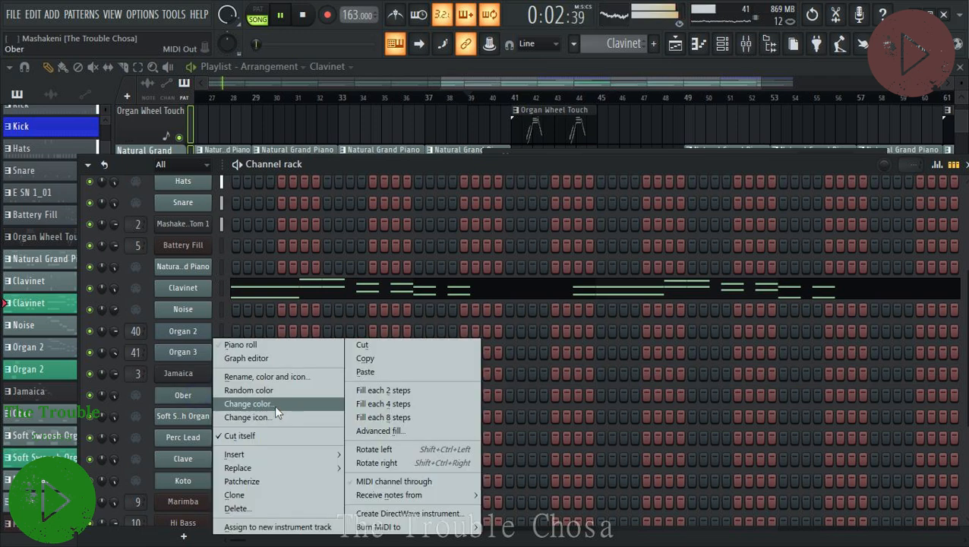
right_click(183, 482)
click(366, 373)
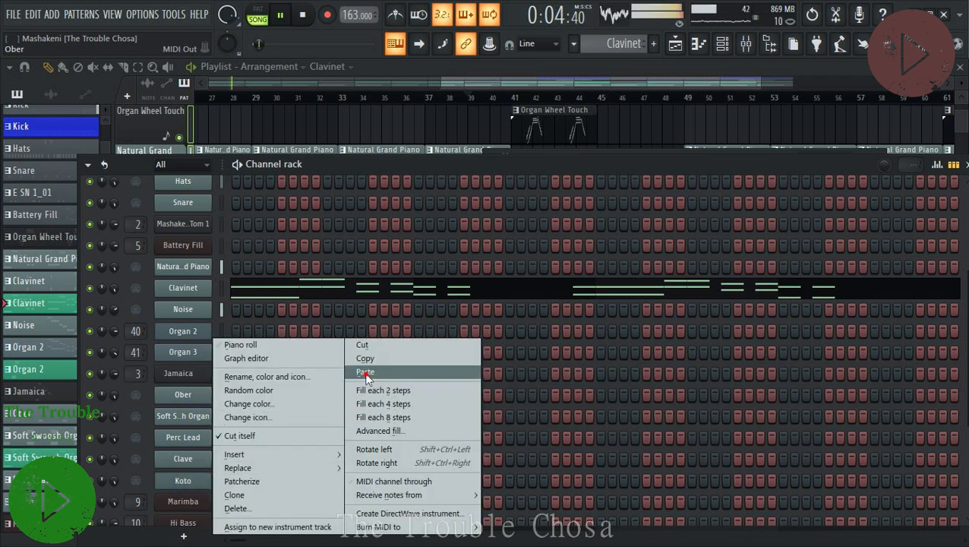
Return to the playlist and rename the green Clavinet clip at bar 41 as Koto.
key(F6)
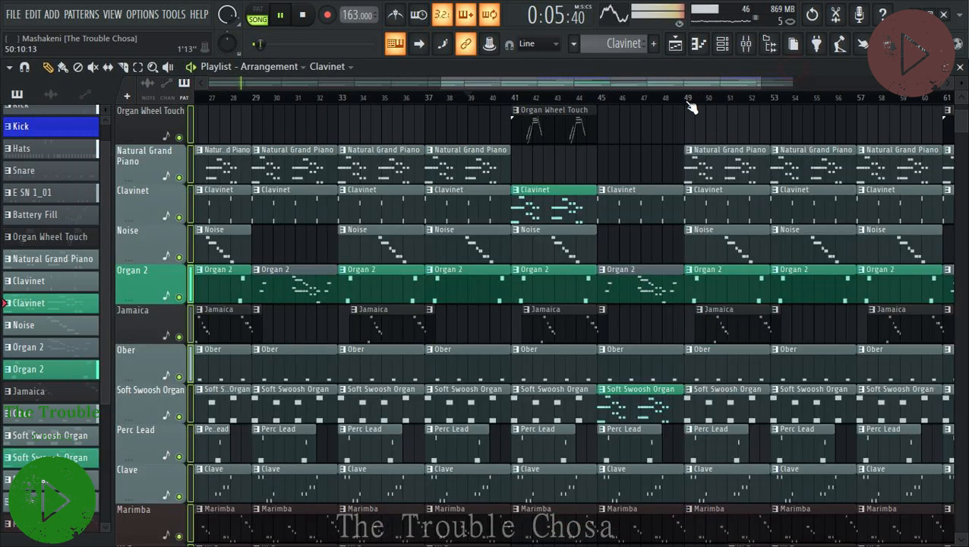
click(439, 98)
right_click(519, 202)
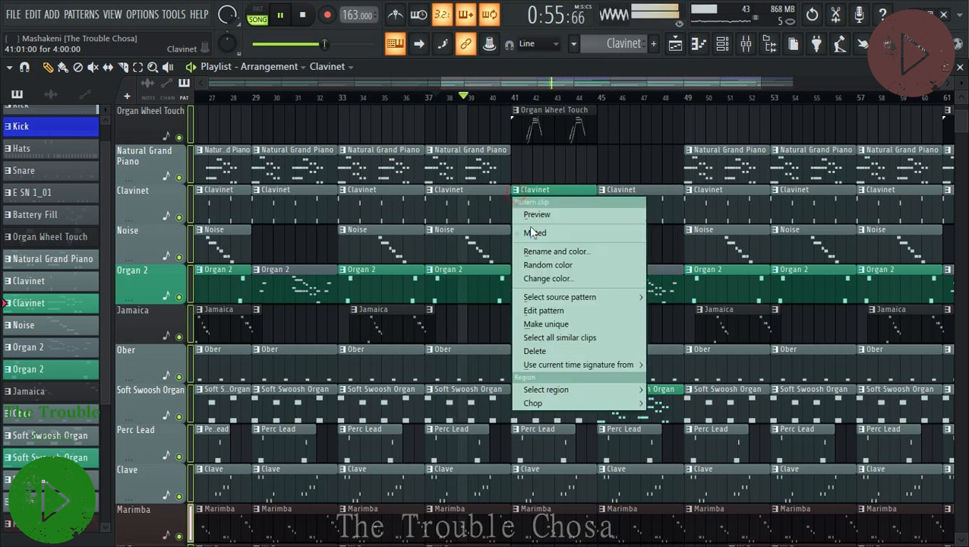
click(548, 250)
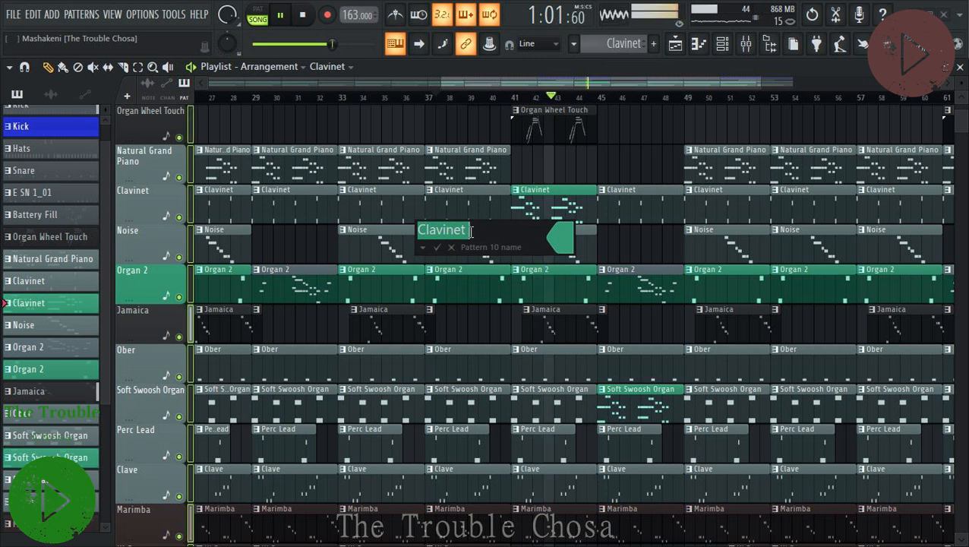
text(Kotot)
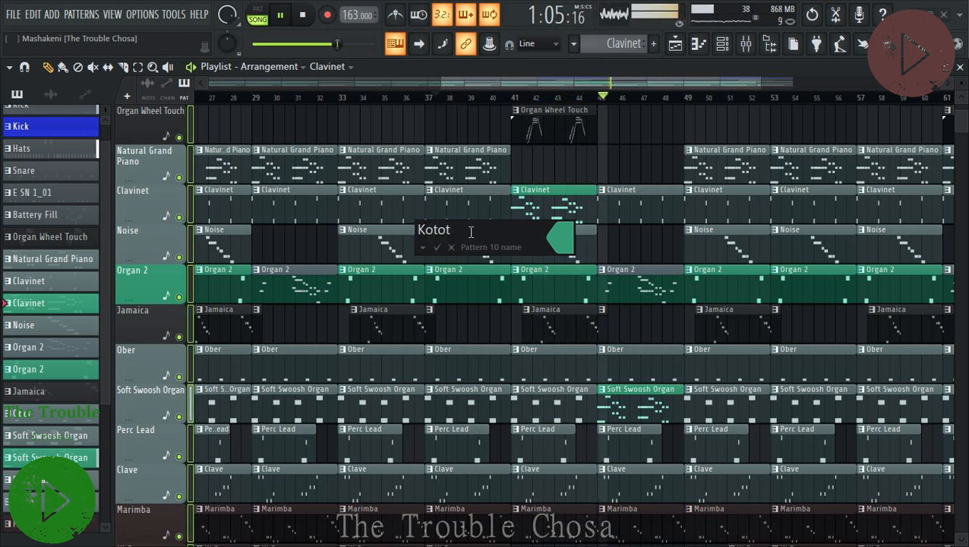
key(BackSpace)
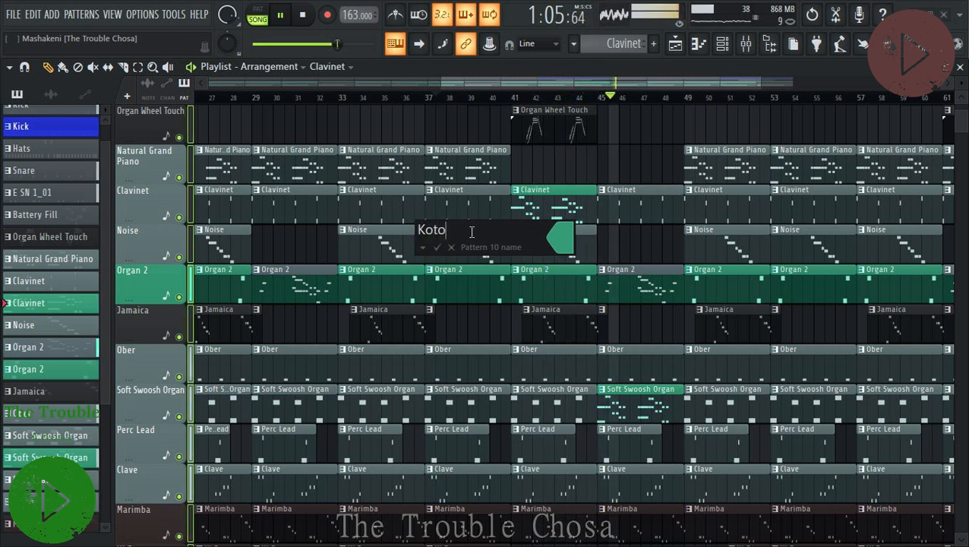
key(Return)
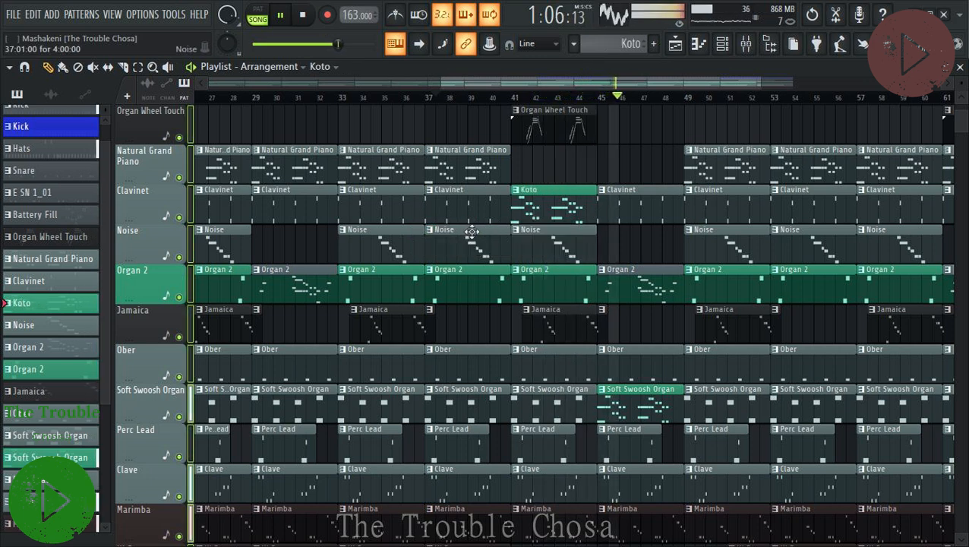
Start playback and open the Koto channel of the renamed pattern in the piano roll.
double_click(556, 212)
scroll(361, 86, up, 3)
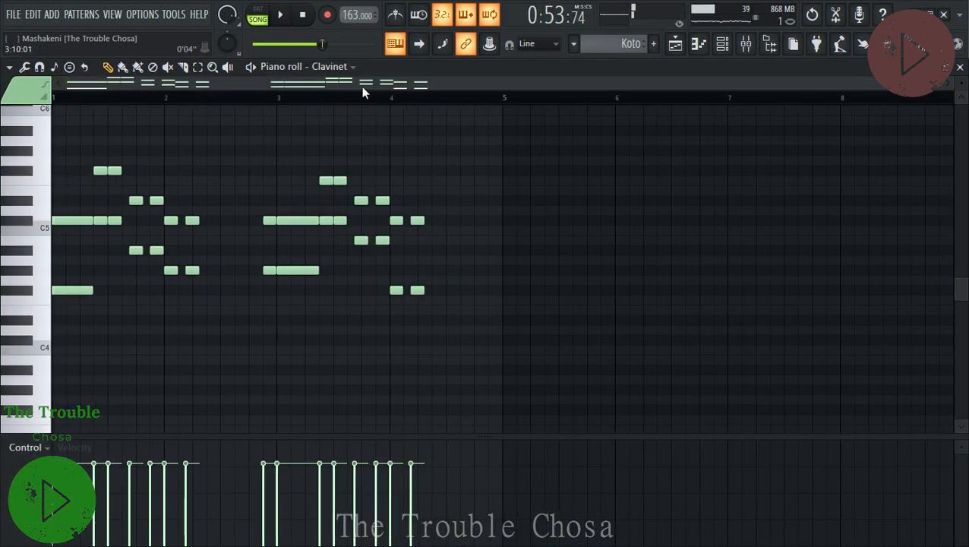
key(space)
click(722, 53)
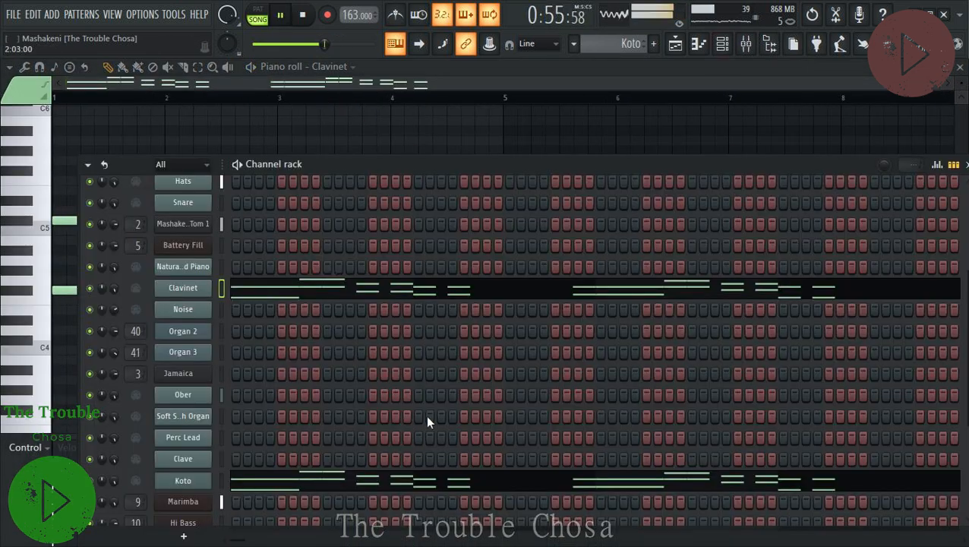
click(427, 419)
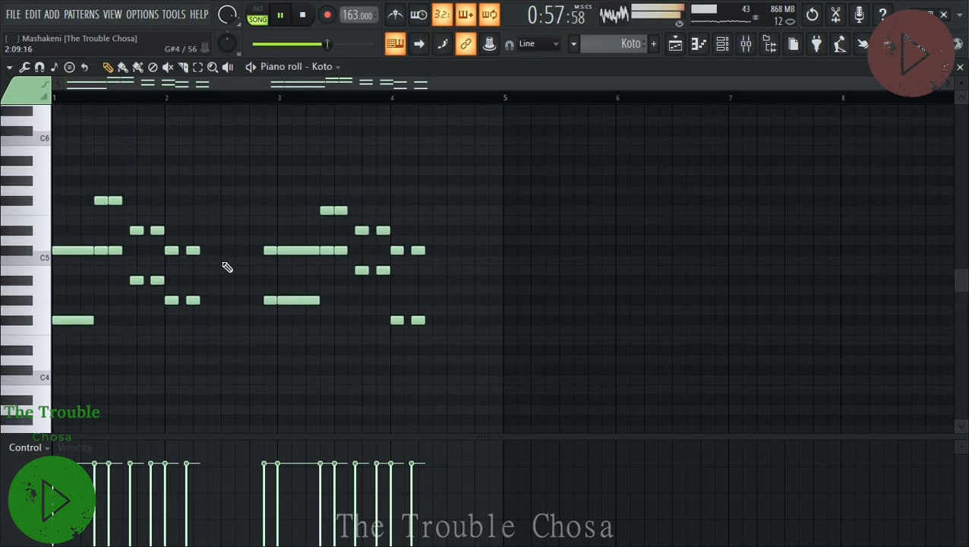
Add short C#5 and G#5 notes at steps 9 and 11 and A#4 and F#5 notes at step 13 of bar 2, and audition them.
right_click(241, 249)
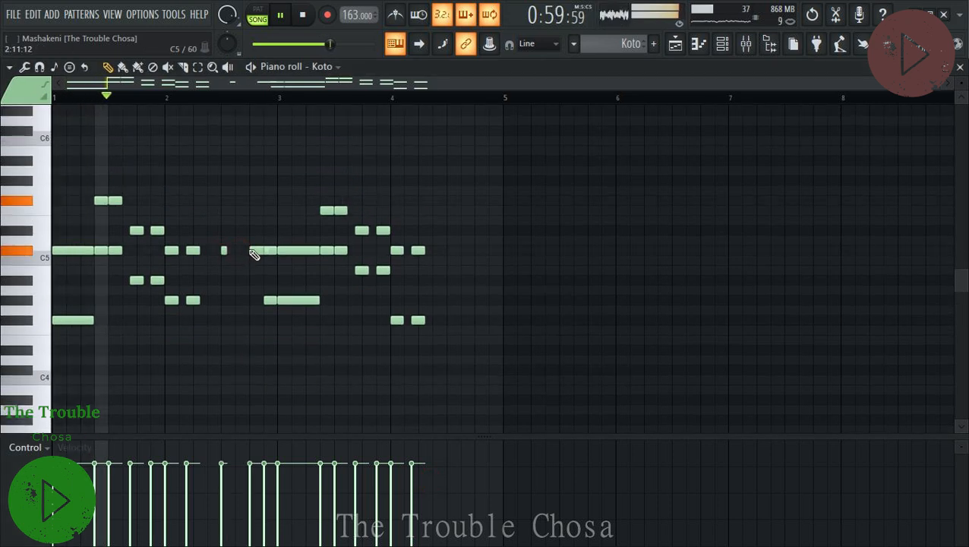
key(space)
scroll(217, 106, up, 3)
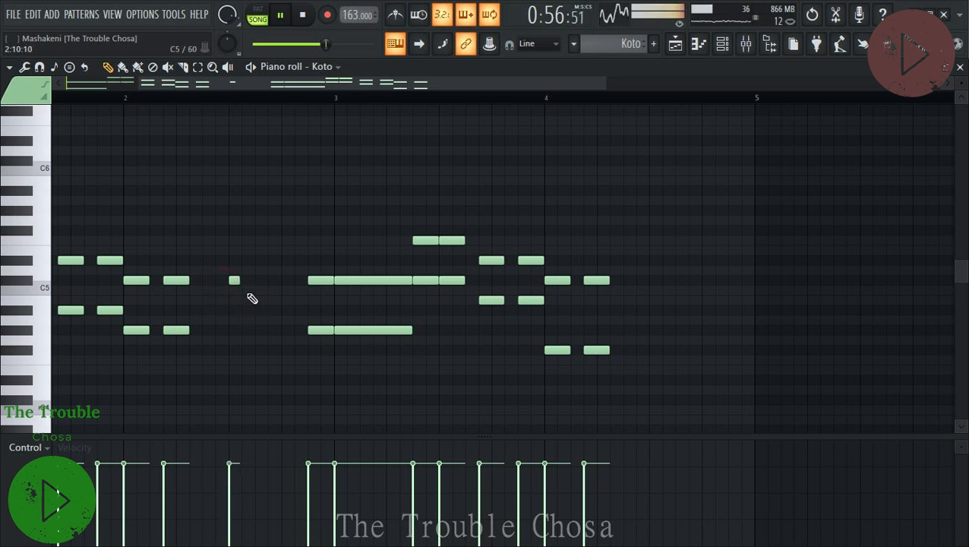
click(235, 211)
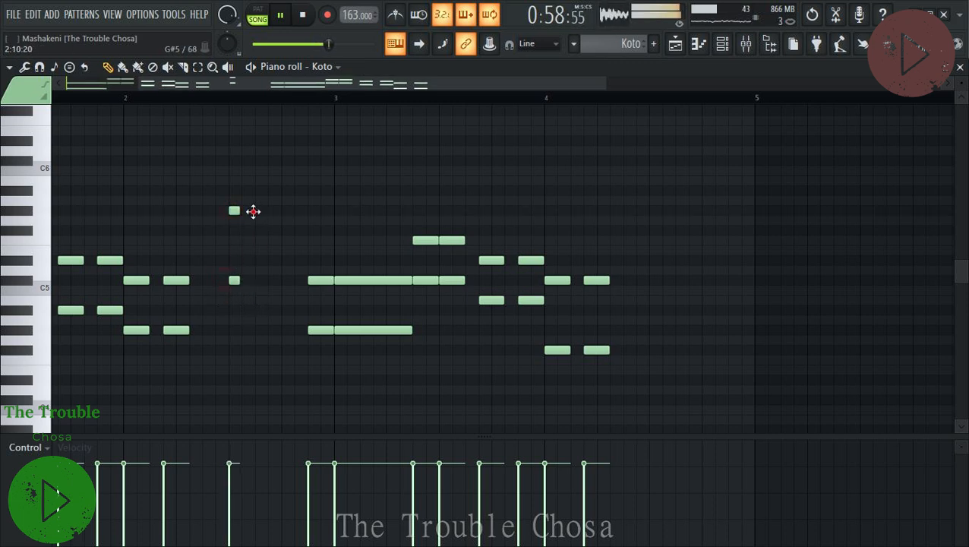
click(260, 280)
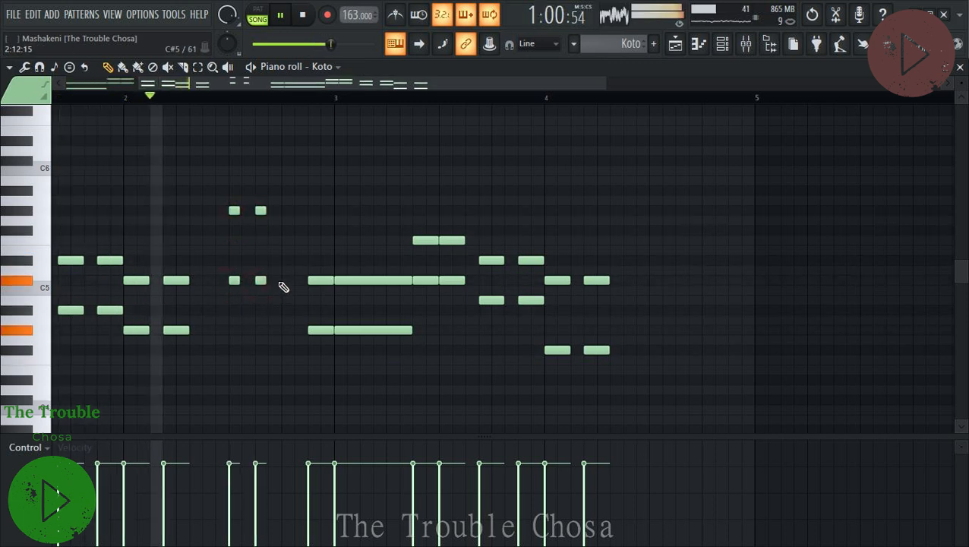
click(287, 280)
click(286, 231)
key(space)
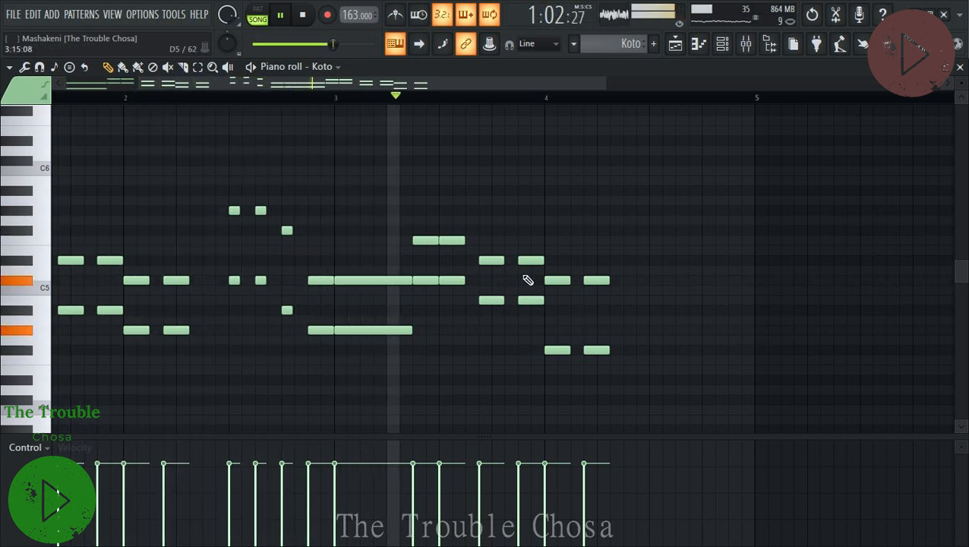
key(space)
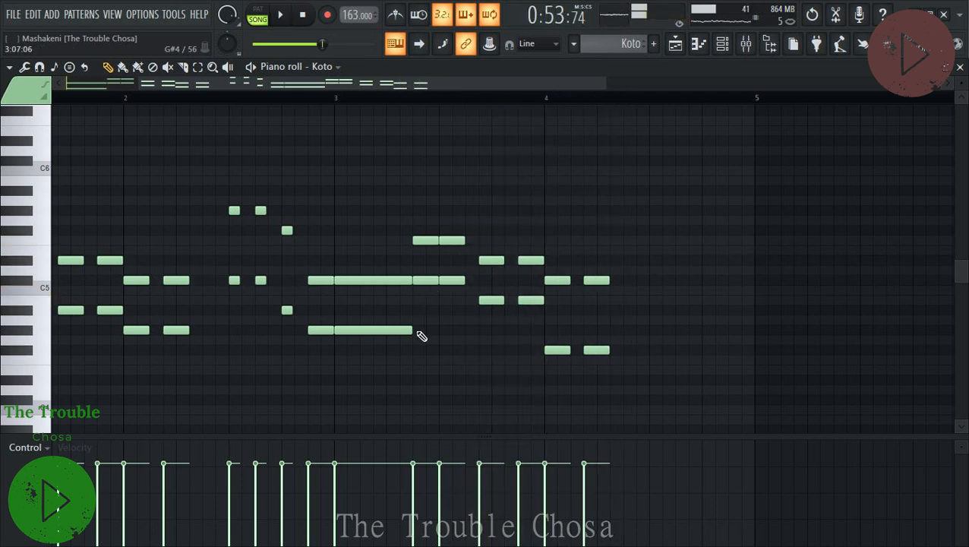
Shorten the long G#4 and C#5 notes at the start of bar 3 to four steps and delete the short trial notes after them.
key(space)
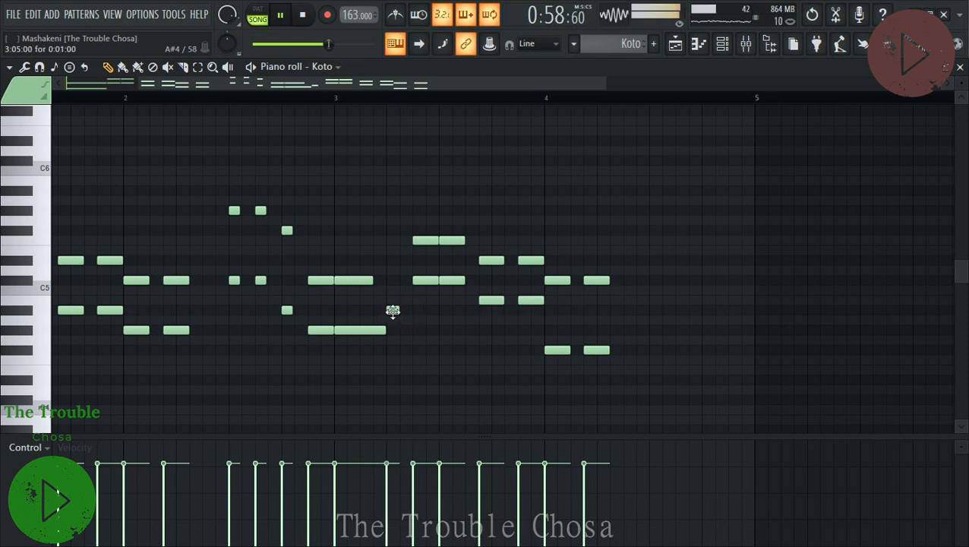
click(393, 310)
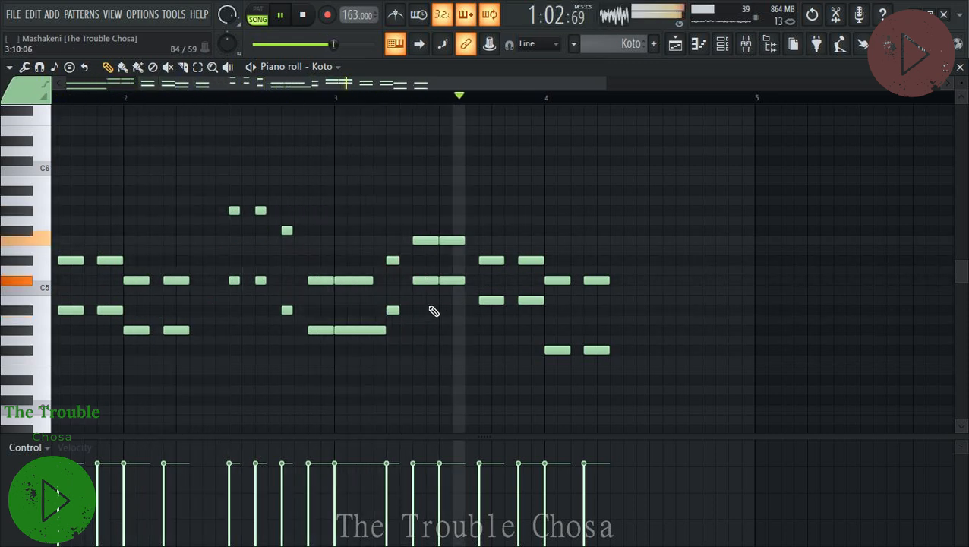
right_click(393, 312)
right_click(393, 262)
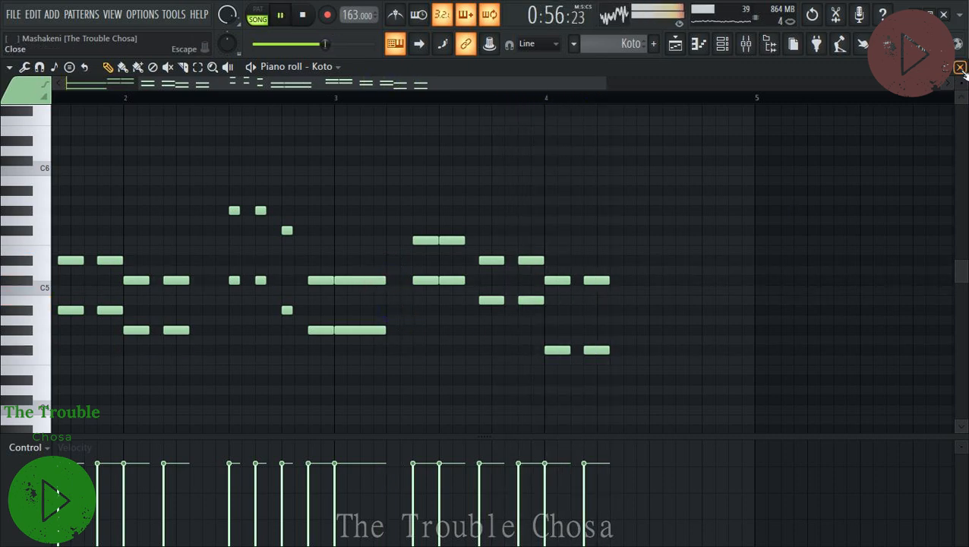
Return to the channel rack and copy the Clavinet channel's notes into the Soft Swoosh Organ channel.
click(959, 68)
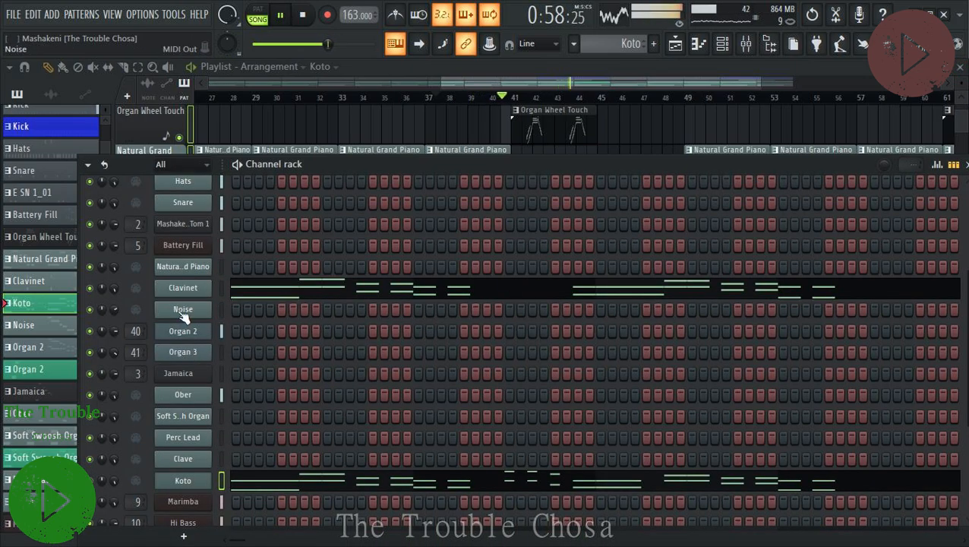
right_click(207, 287)
click(365, 301)
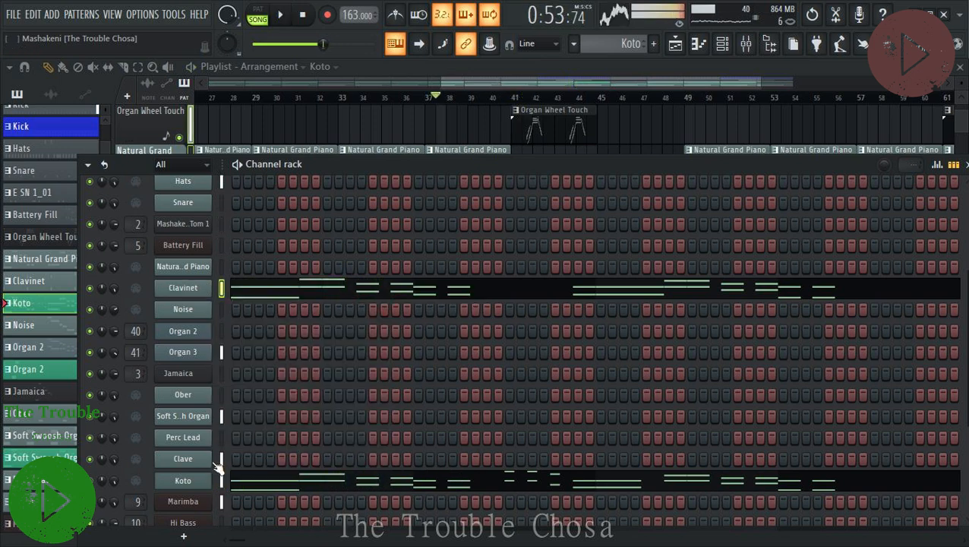
right_click(183, 416)
click(364, 372)
click(324, 416)
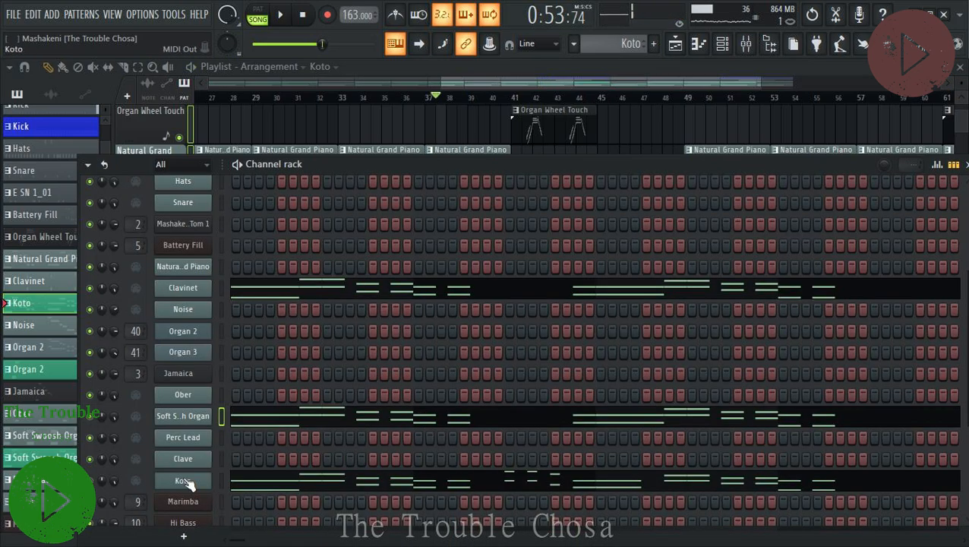
Copy the Koto channel's notes into the Soft Swoosh Organ channel and open that channel in the piano roll.
right_click(185, 482)
click(363, 357)
right_click(184, 418)
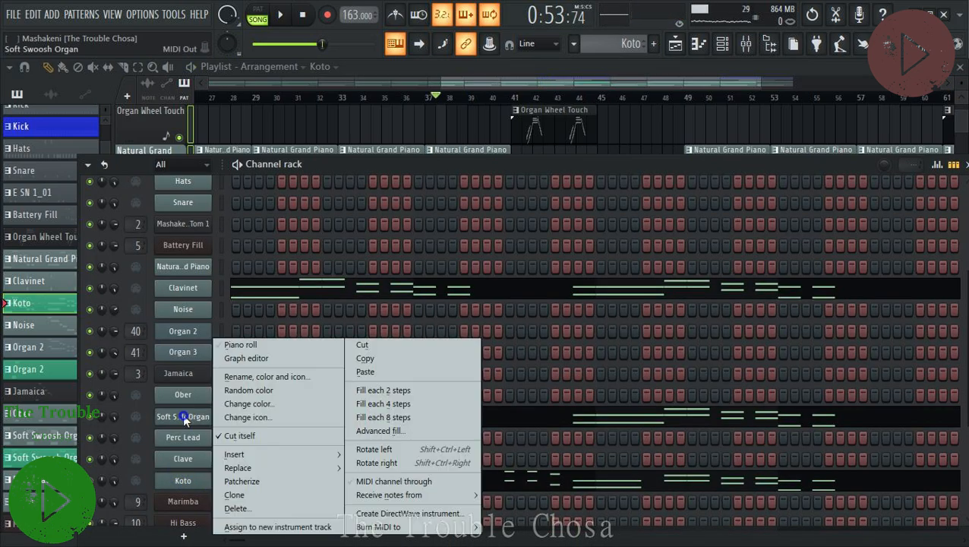
click(370, 372)
click(486, 426)
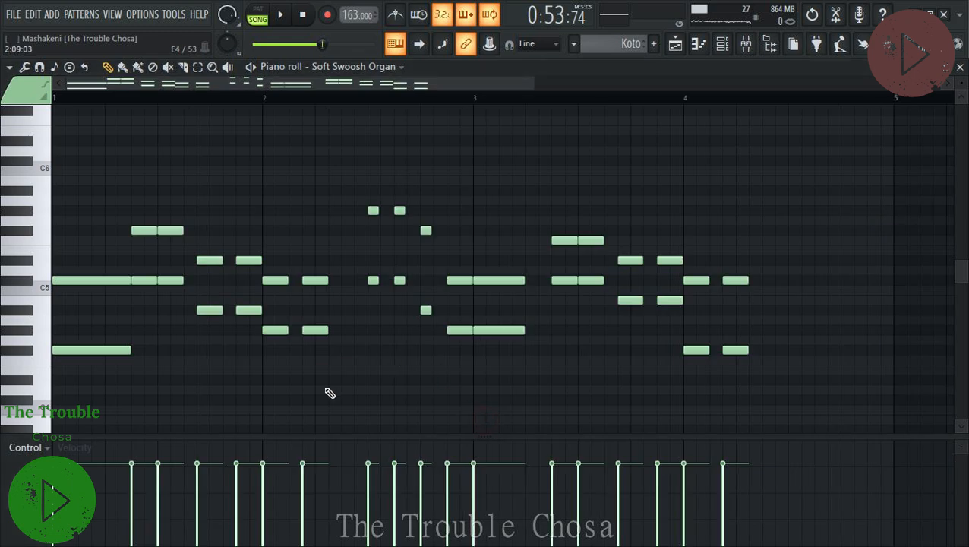
Delete the Soft Swoosh Organ notes before the short bar 2 notes and those after the long notes starting bar 3.
drag(335, 180, 52, 428)
key(Delete)
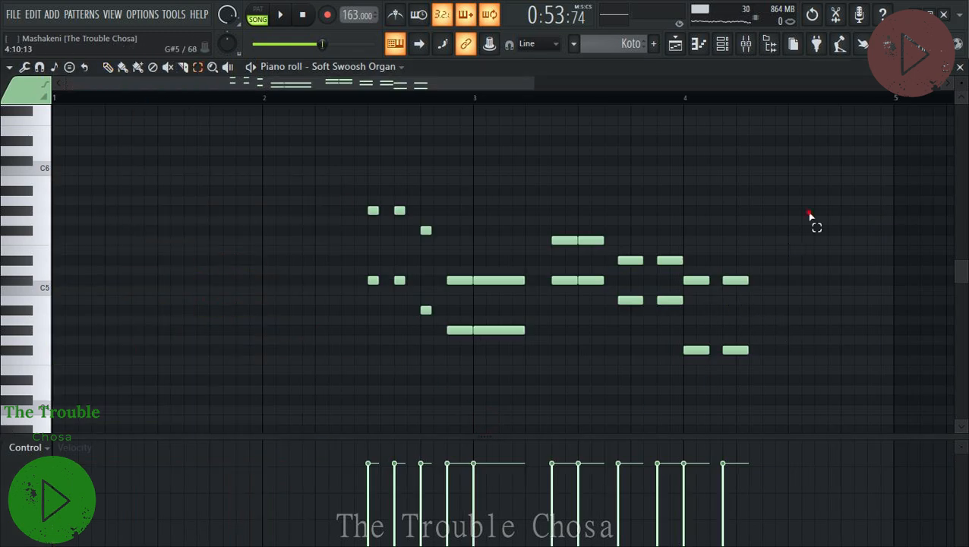
drag(809, 215, 531, 422)
key(Delete)
Shorten the two notes starting bar 3 to one step, make the short bar 2 notes legato, and return to the playlist.
drag(539, 255, 480, 398)
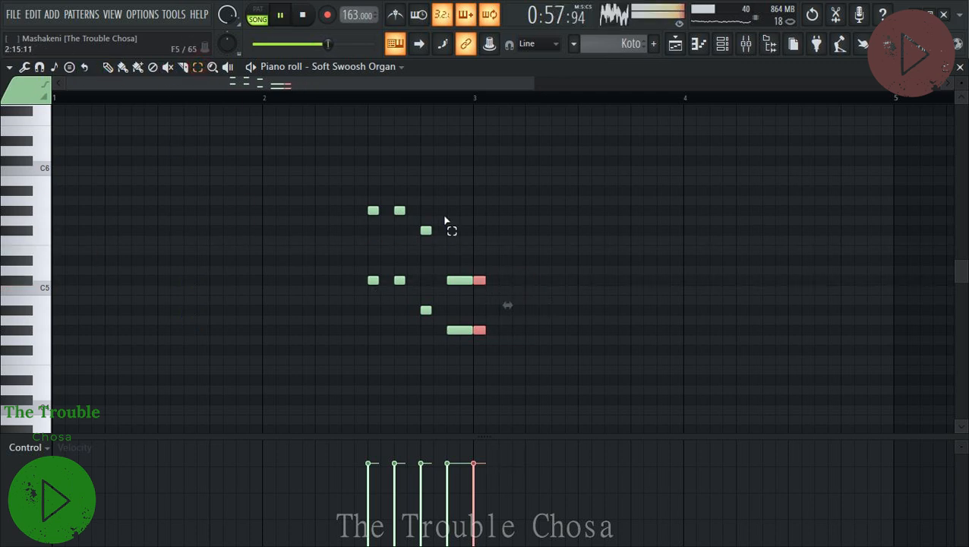
drag(437, 196, 346, 343)
key(ctrl+l)
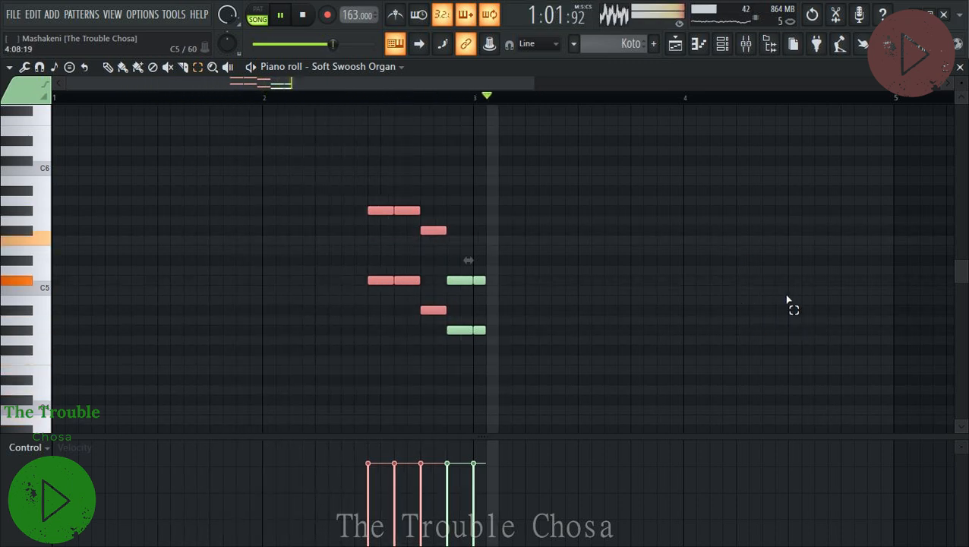
click(960, 67)
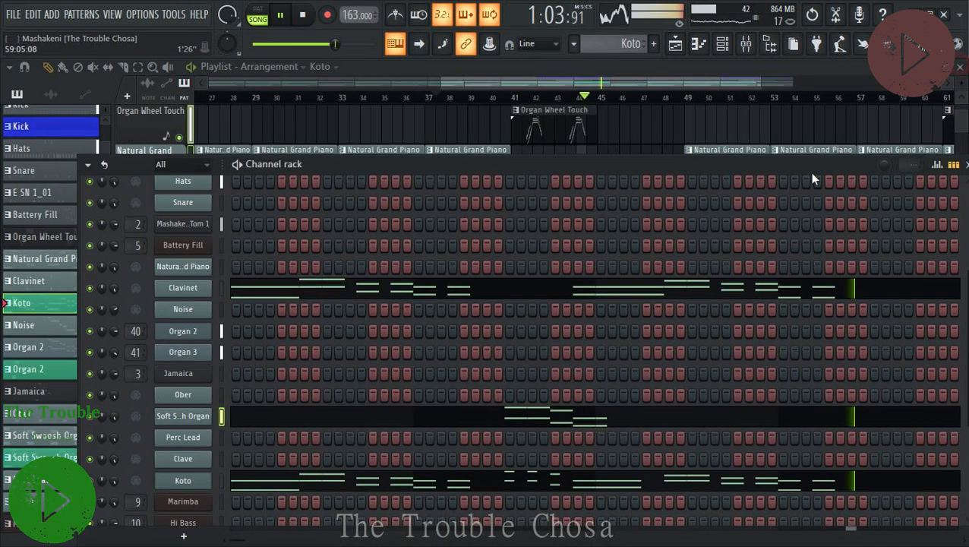
click(818, 74)
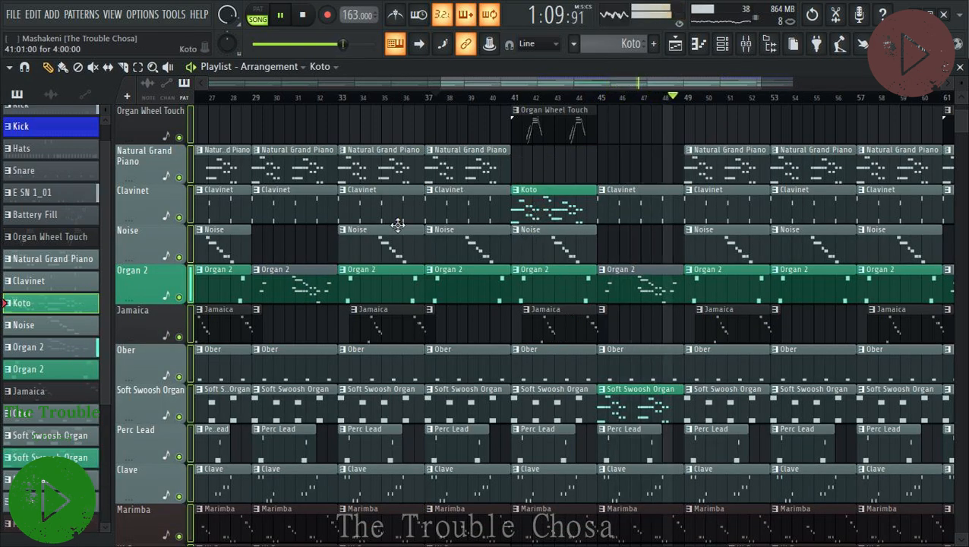
Play from bar 35 and rename the Koto clip at bar 41 as Multi Instru.
click(395, 97)
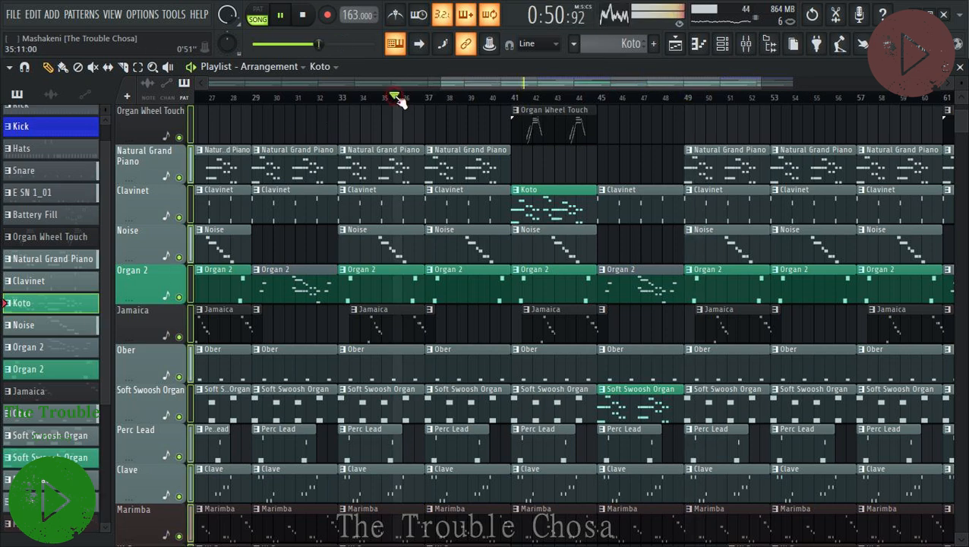
scroll(395, 97, down, 3)
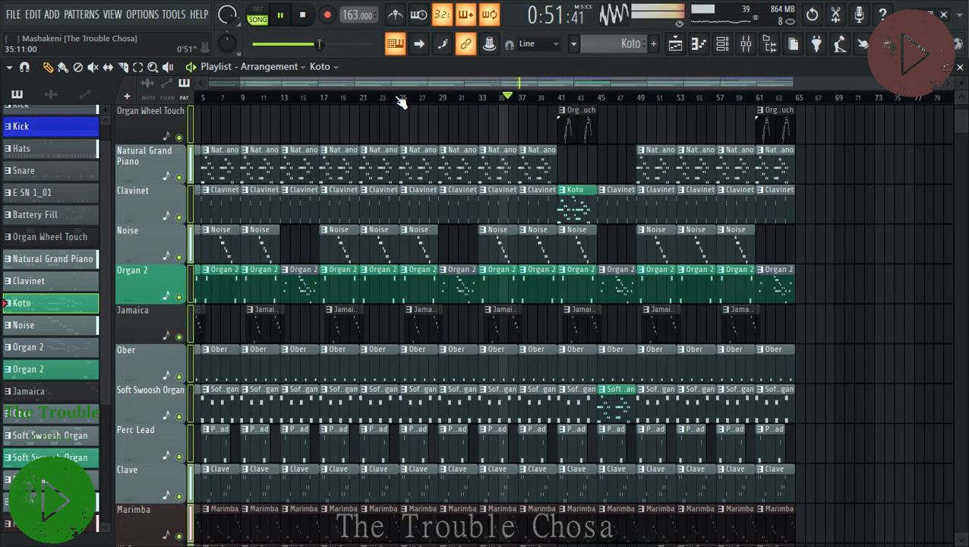
right_click(566, 196)
click(593, 251)
text(M)
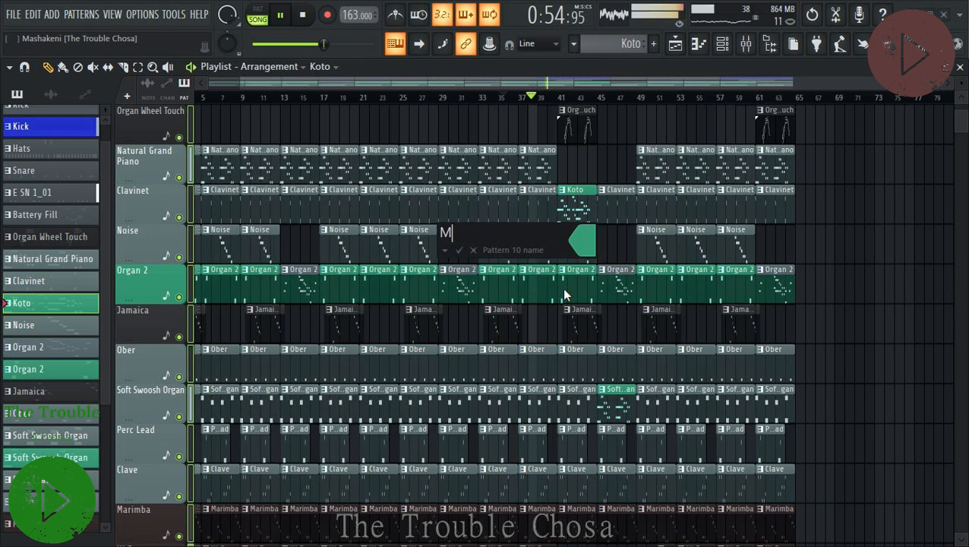
text(ulti I)
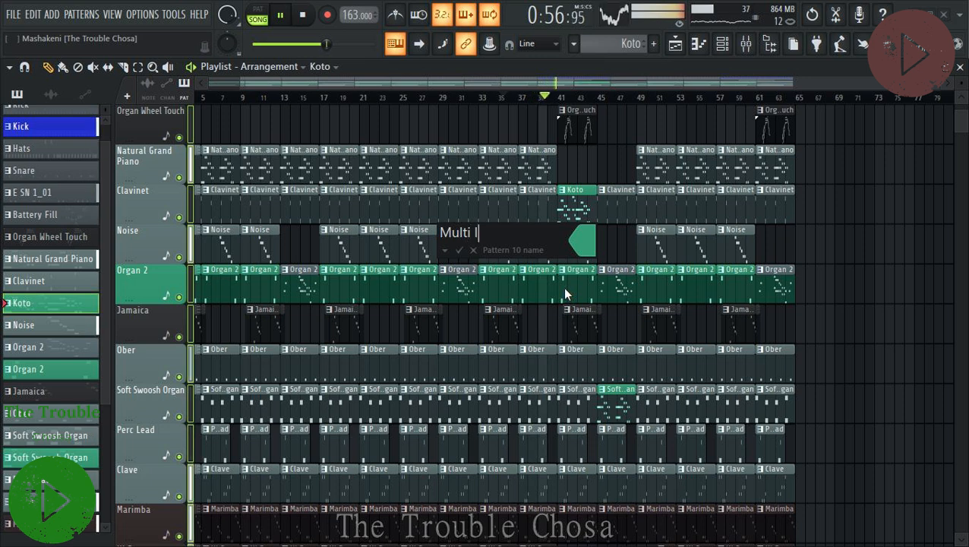
text(nstr)
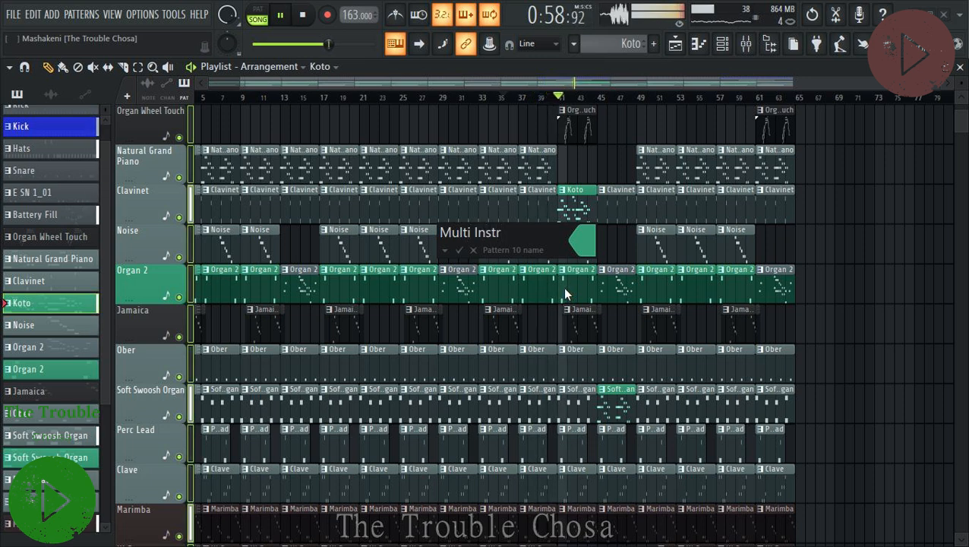
text(u)
key(Return)
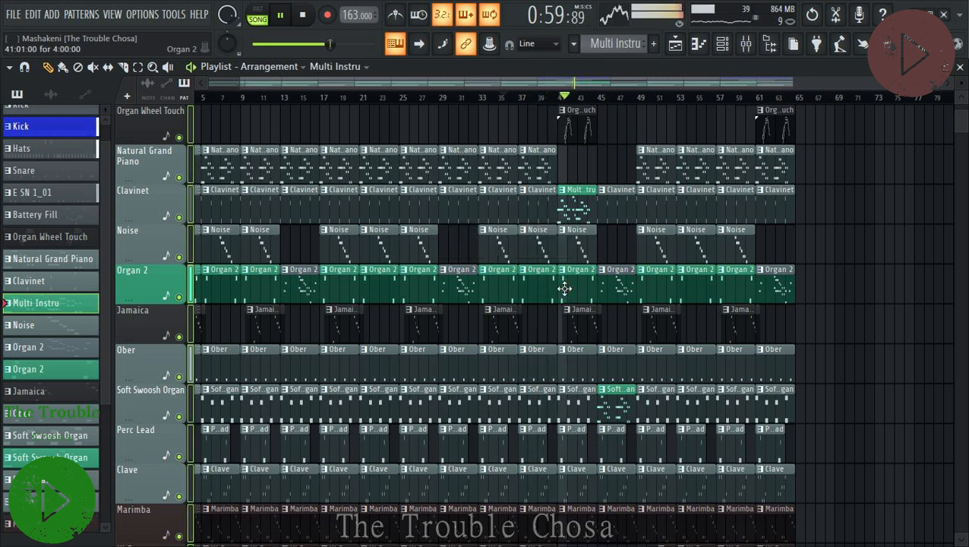
Insert an empty track between Clavinet and Noise and move the Multi Instru clip onto it at bar 41.
right_click(184, 254)
click(172, 466)
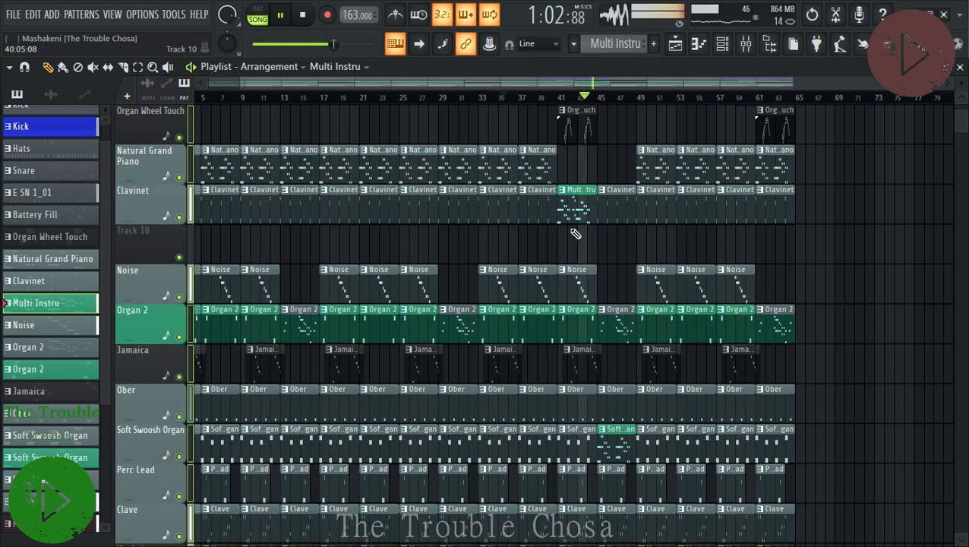
drag(575, 199, 576, 239)
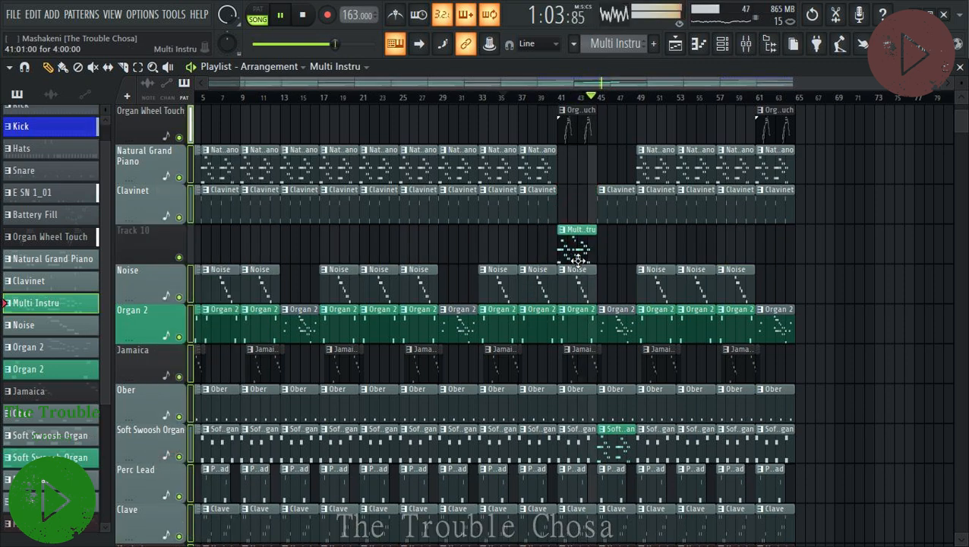
Replay from bar 37 and give Track 10 the name and colour of its Multi Instru clip.
click(522, 96)
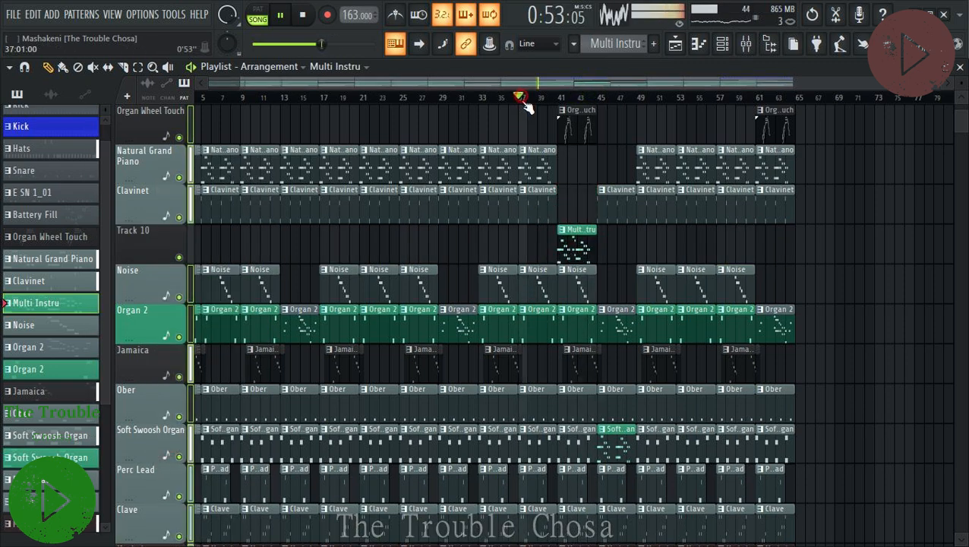
right_click(137, 254)
click(165, 221)
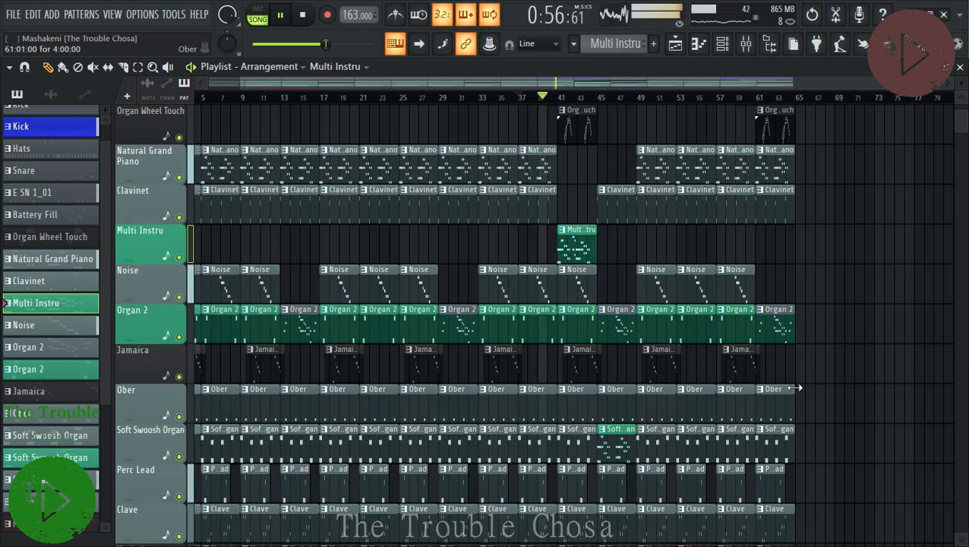
Make the grey Kick clip at bar 49 unique and open its notes in the piano roll.
scroll(924, 294, down, 4)
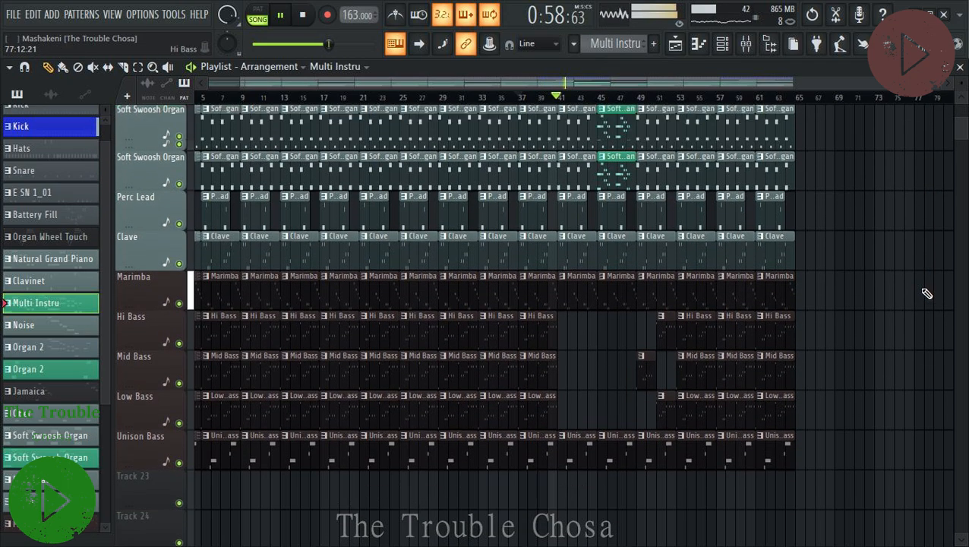
scroll(915, 277, up, 6)
scroll(731, 97, up, 4)
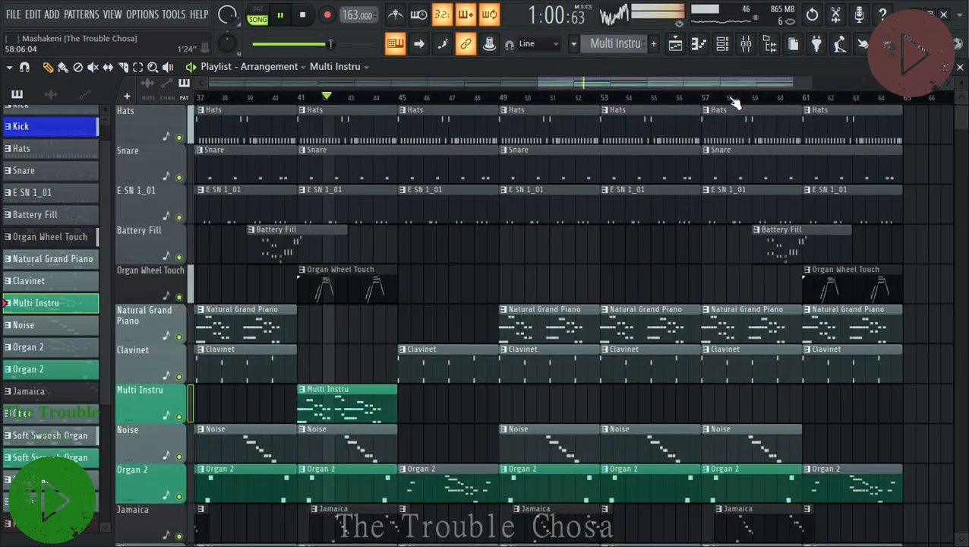
scroll(663, 343, up, 2)
scroll(534, 283, down, 9)
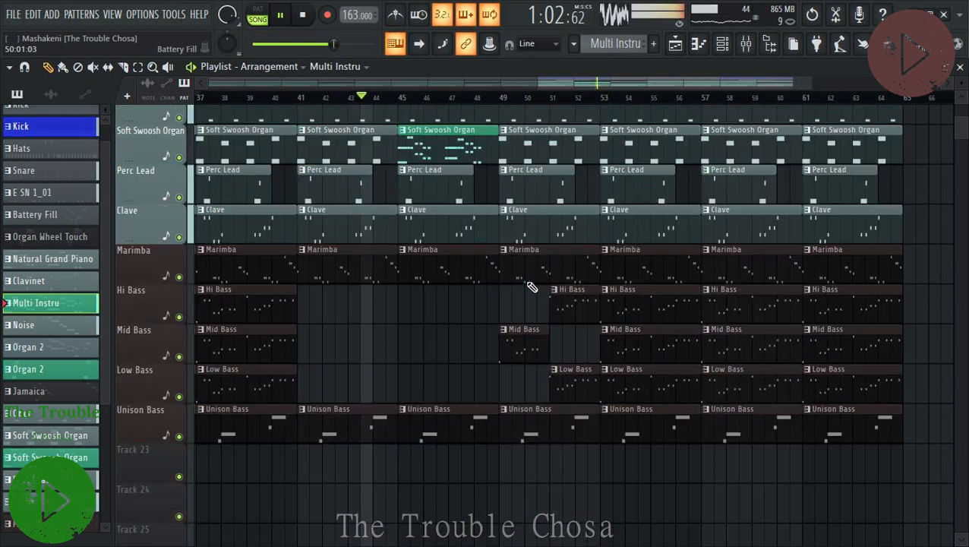
scroll(533, 289, up, 6)
scroll(531, 287, up, 5)
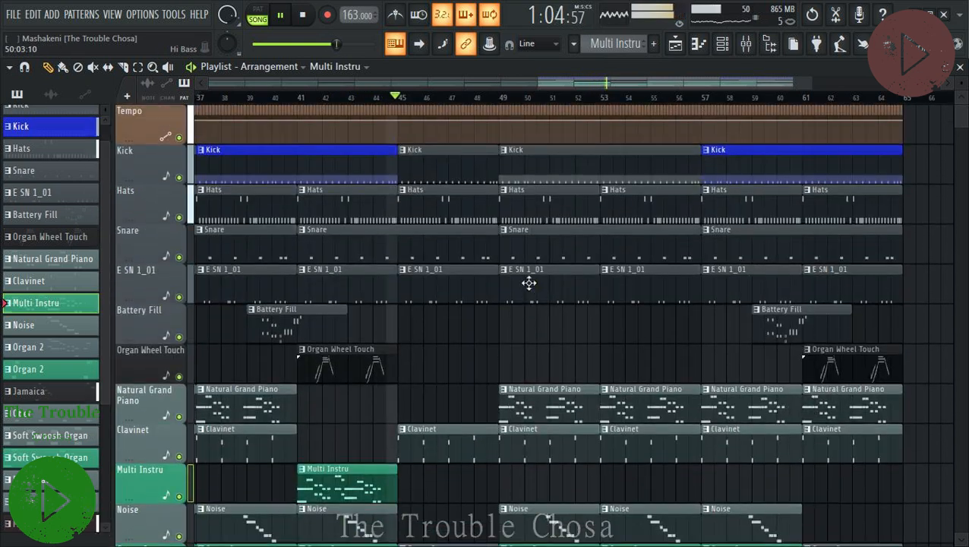
right_click(506, 157)
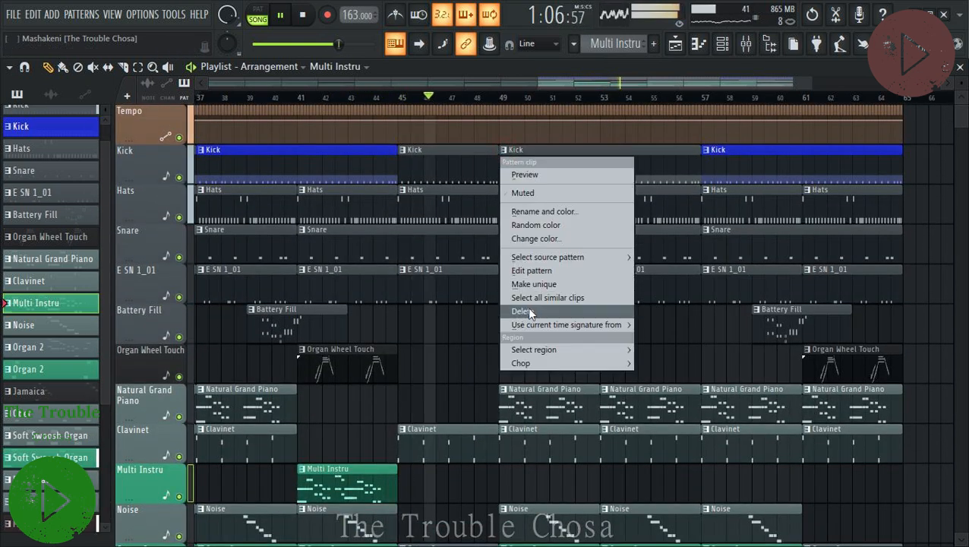
click(531, 283)
double_click(526, 168)
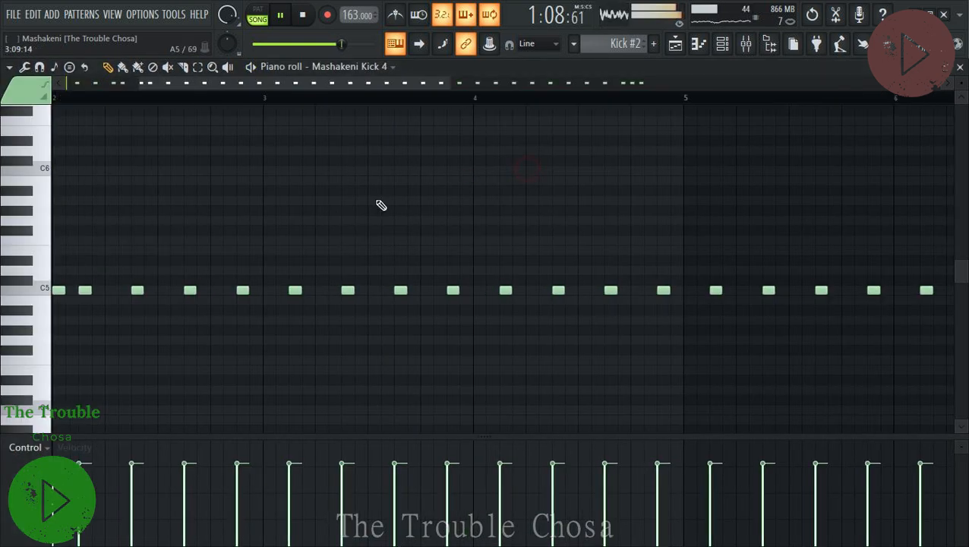
Thin the C5 kicks in bars 1–2 to steps 3 and 9, add a denser run from step 5 of bar 3, and replay the song.
scroll(304, 99, down, 2)
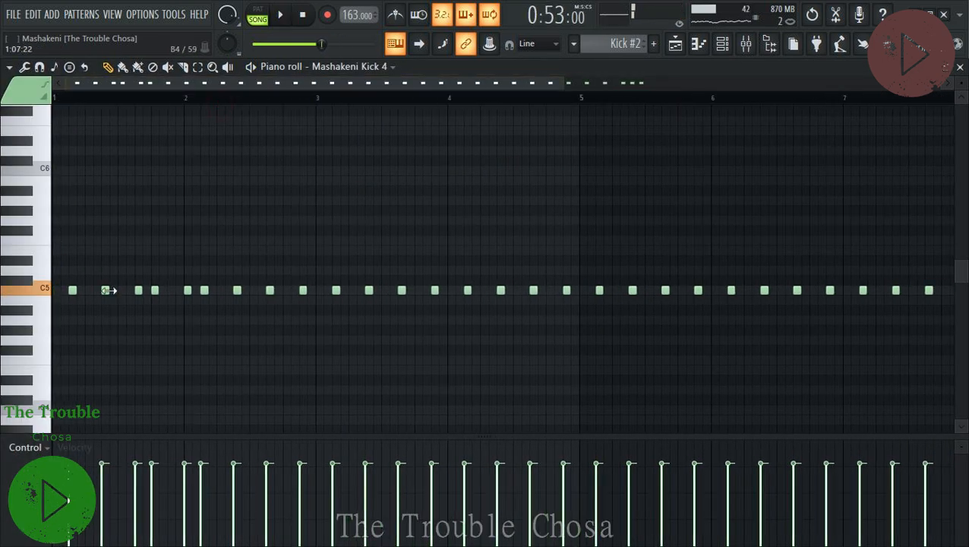
click(105, 290)
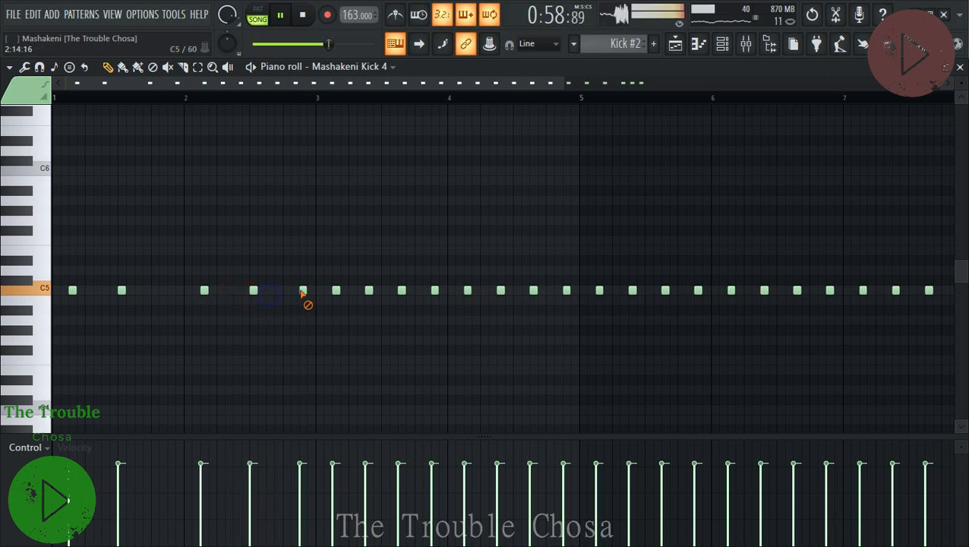
click(357, 289)
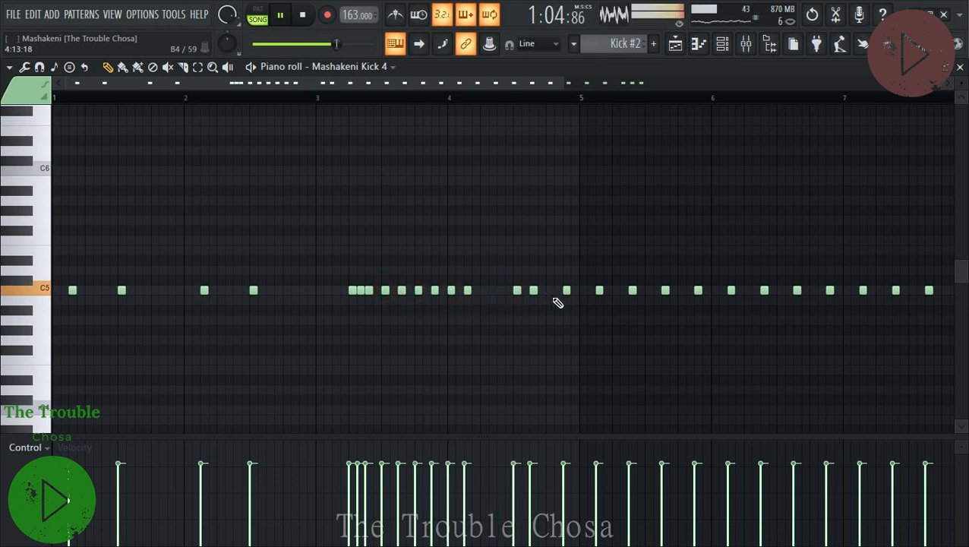
click(959, 68)
key(space)
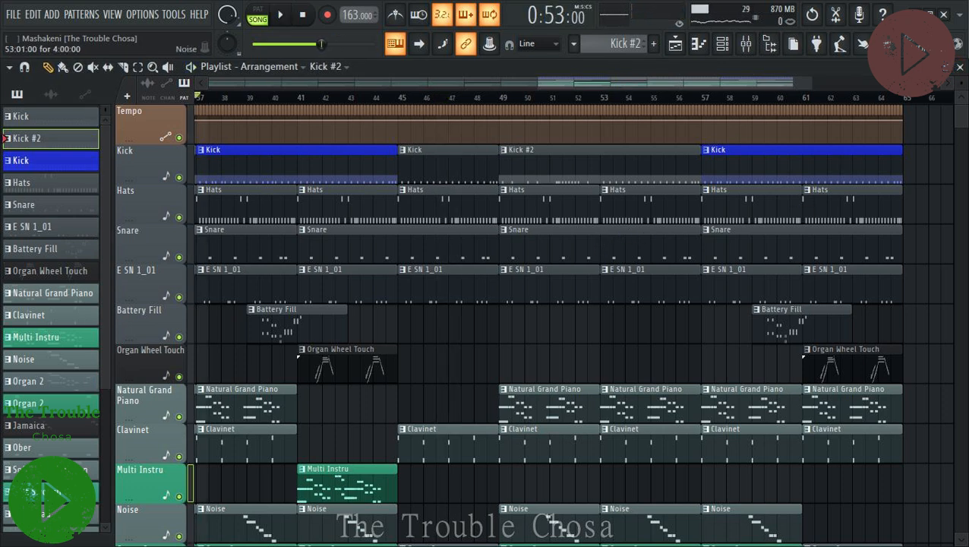
key(space)
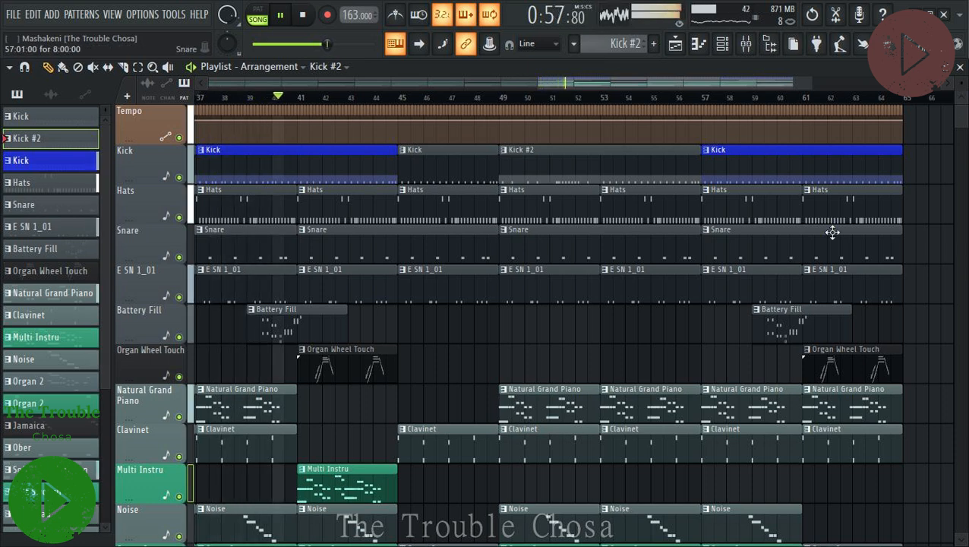
Rename the Kick #2 clip at bar 49 as Kick and colour it Sea Green (#2B765B).
click(510, 158)
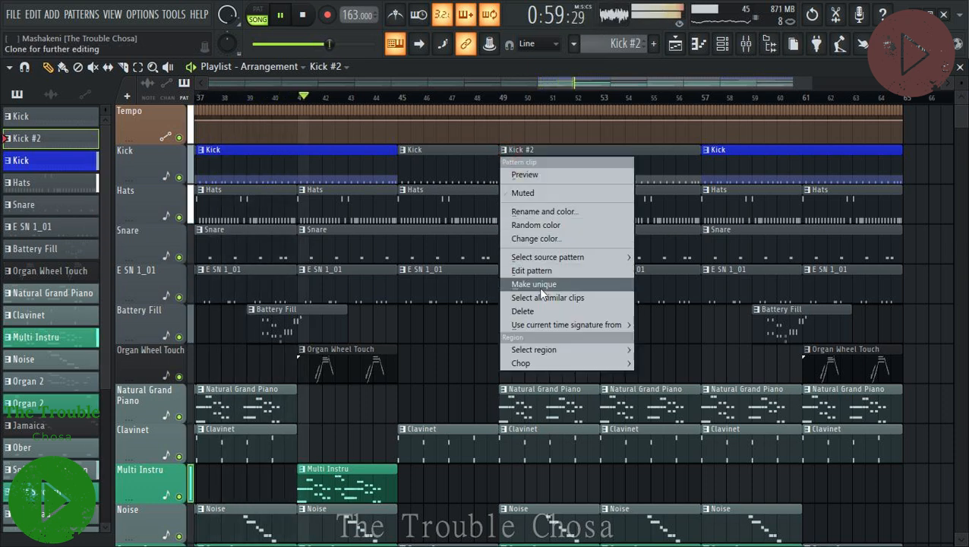
click(535, 211)
key(BackSpace)
key(BackSpace)
key(BackSpace)
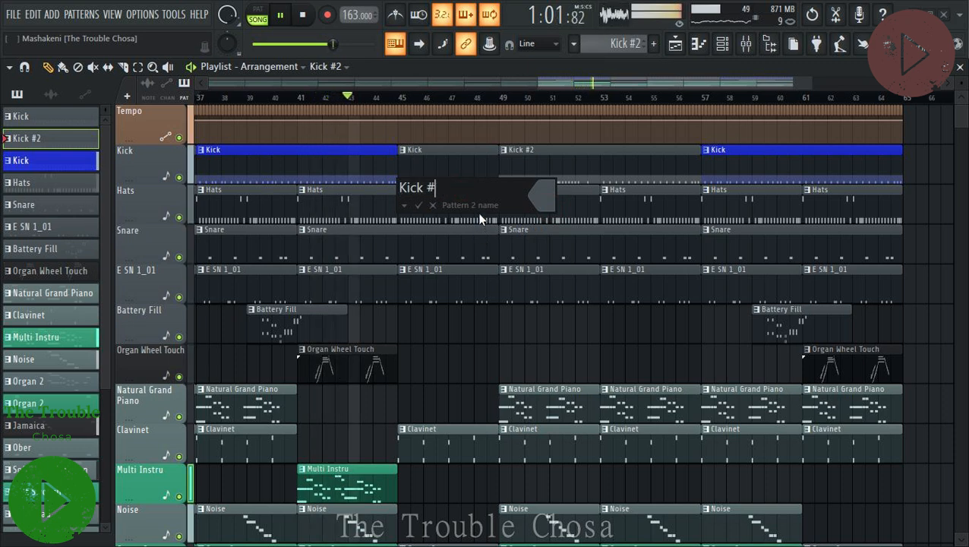
click(540, 196)
click(677, 357)
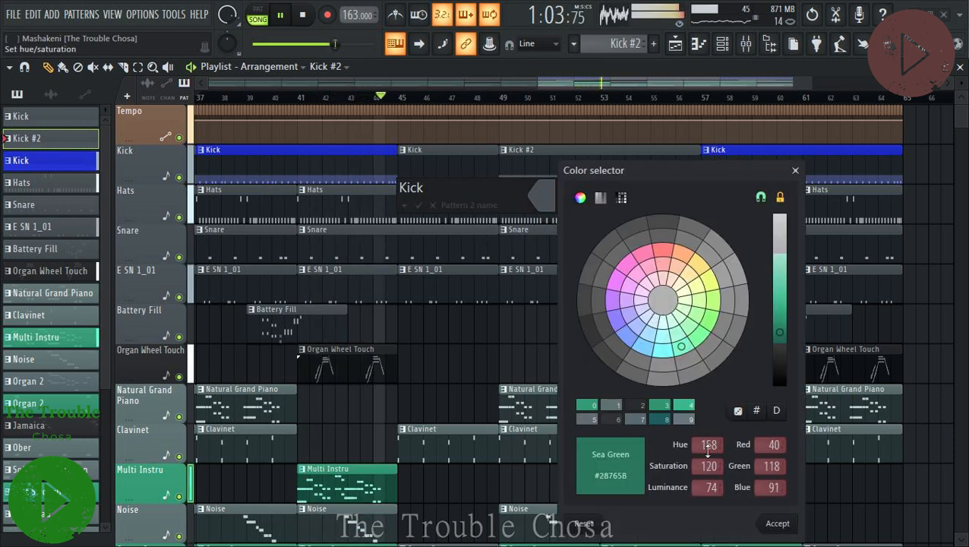
click(776, 523)
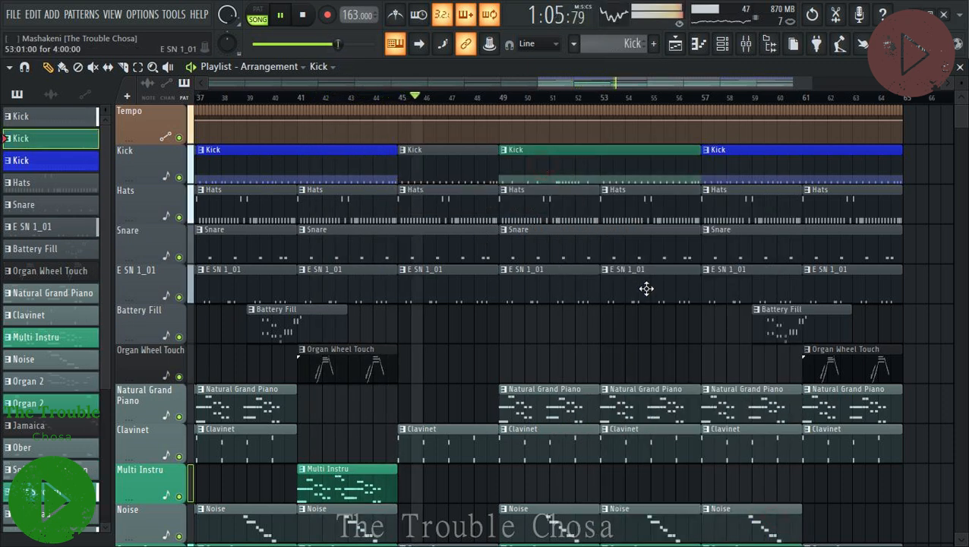
Pick the Battery Fill pattern and place it on its track in bar 50, trimmed to a single one-step hit.
scroll(652, 109, up, 2)
scroll(653, 108, up, 1)
click(907, 313)
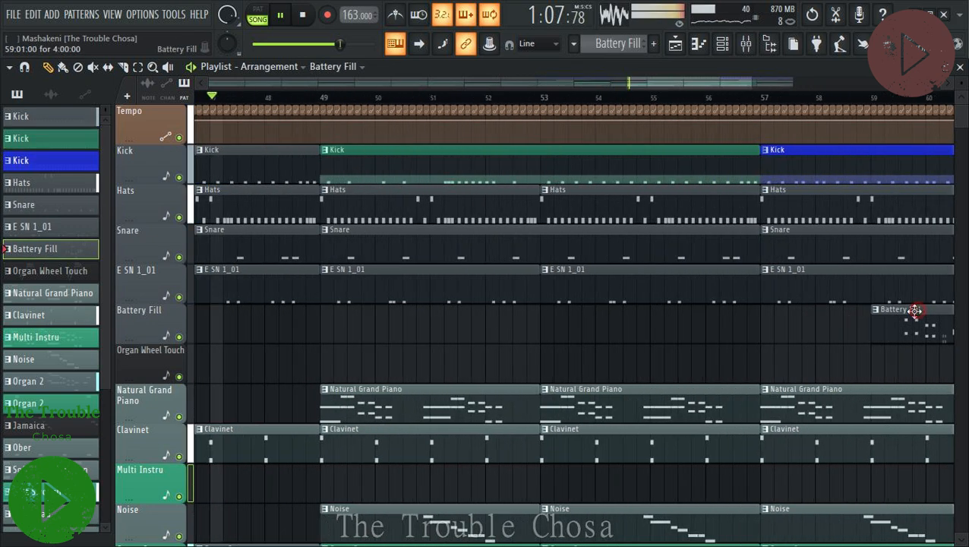
key(space)
click(280, 342)
drag(282, 322, 408, 328)
scroll(392, 108, up, 3)
key(space)
drag(668, 324, 416, 328)
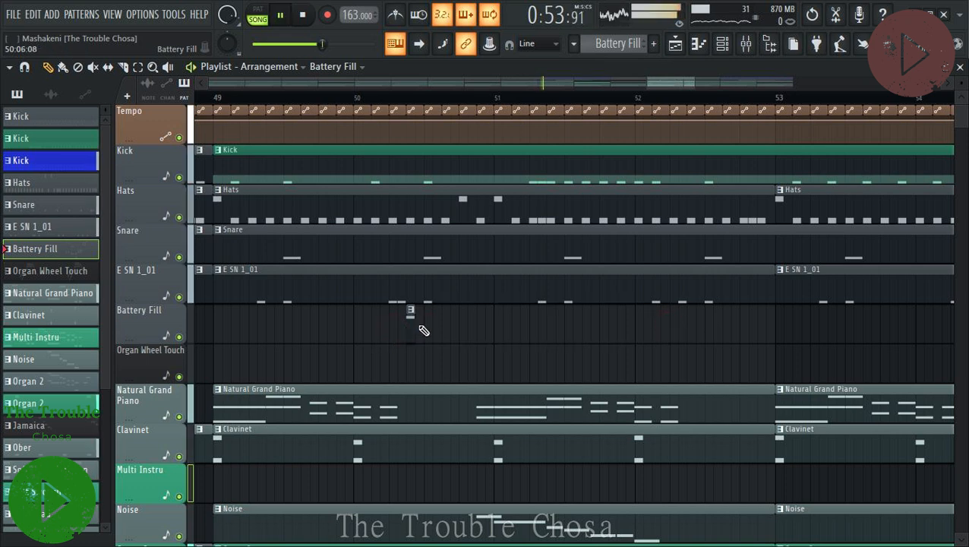
Remove the trial Battery Fill hit and place short hits at steps 3 and 9 of bars 49–50 and step 3 of bar 52.
right_click(410, 325)
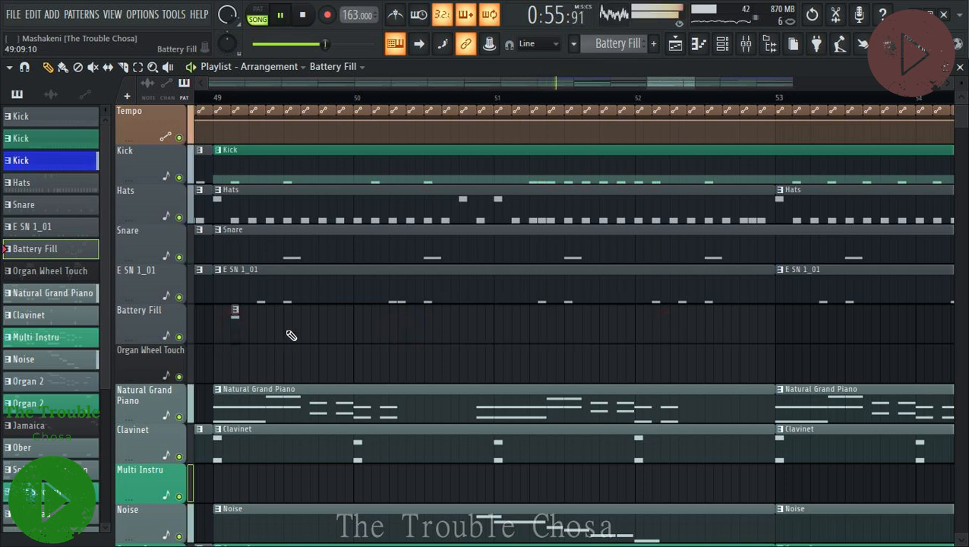
click(291, 335)
click(431, 328)
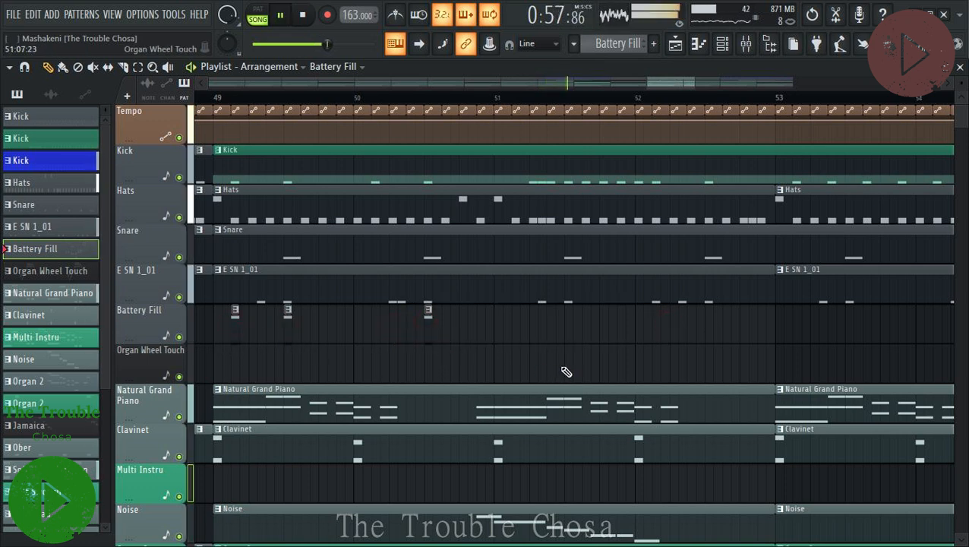
click(659, 330)
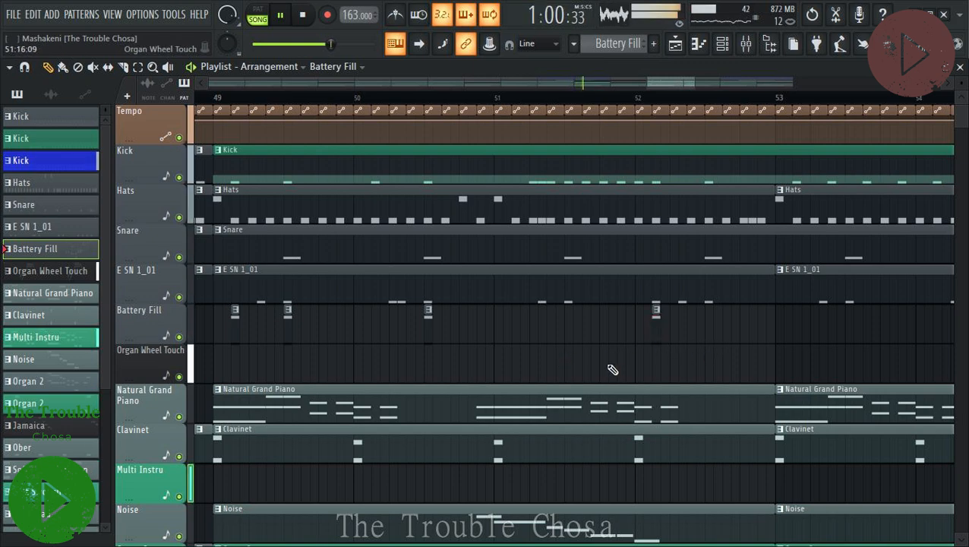
click(371, 314)
Listen to the song while reviewing the clips on all tracks from Kick down to Unison Bass.
scroll(400, 102, down, 5)
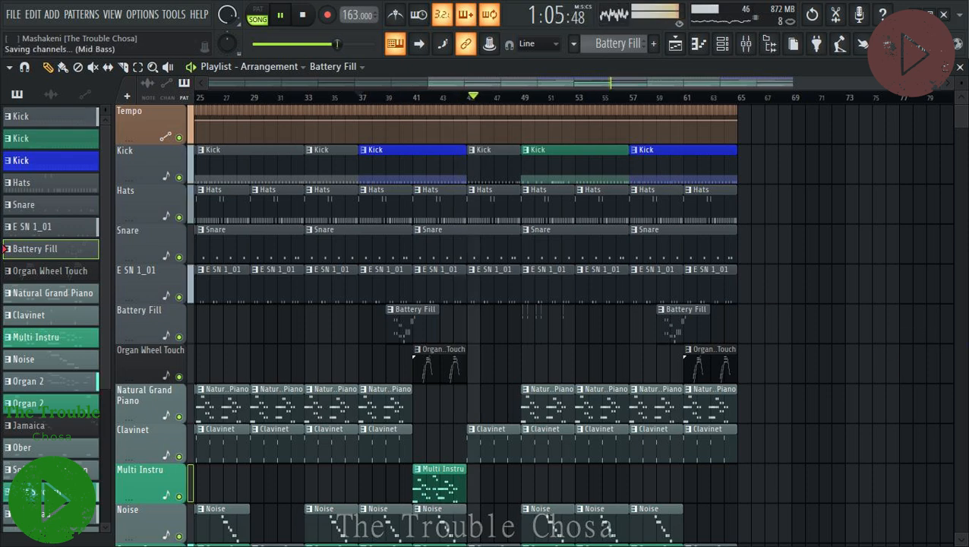
scroll(941, 341, down, 5)
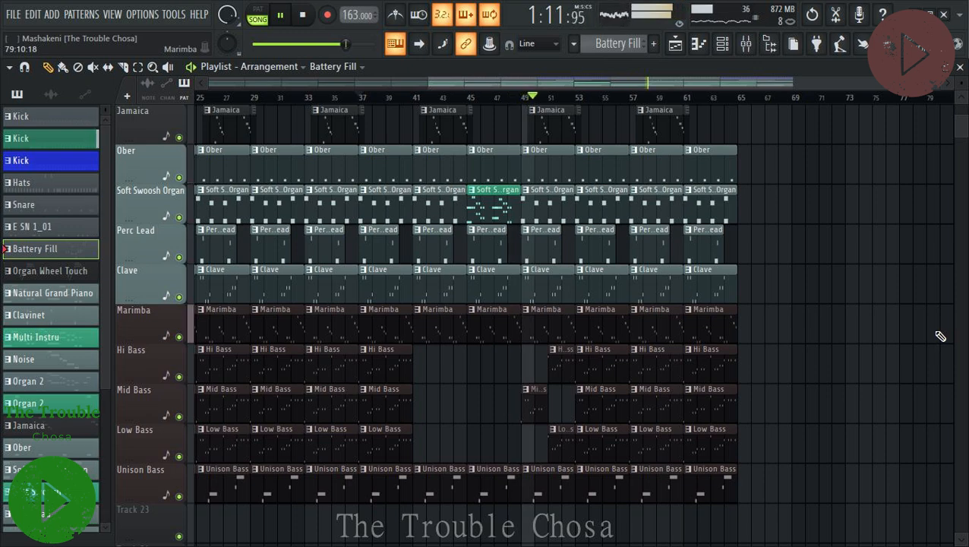
scroll(939, 336, up, 9)
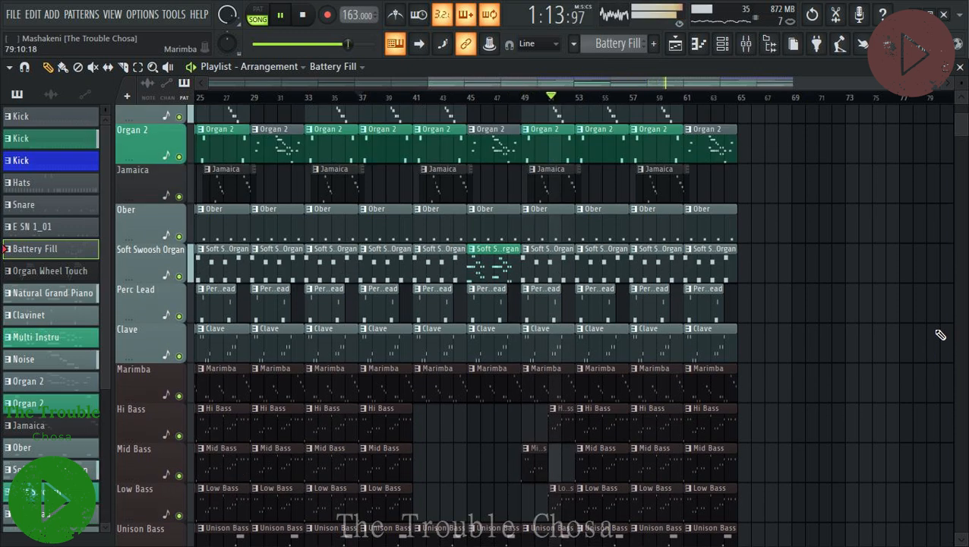
scroll(940, 335, up, 2)
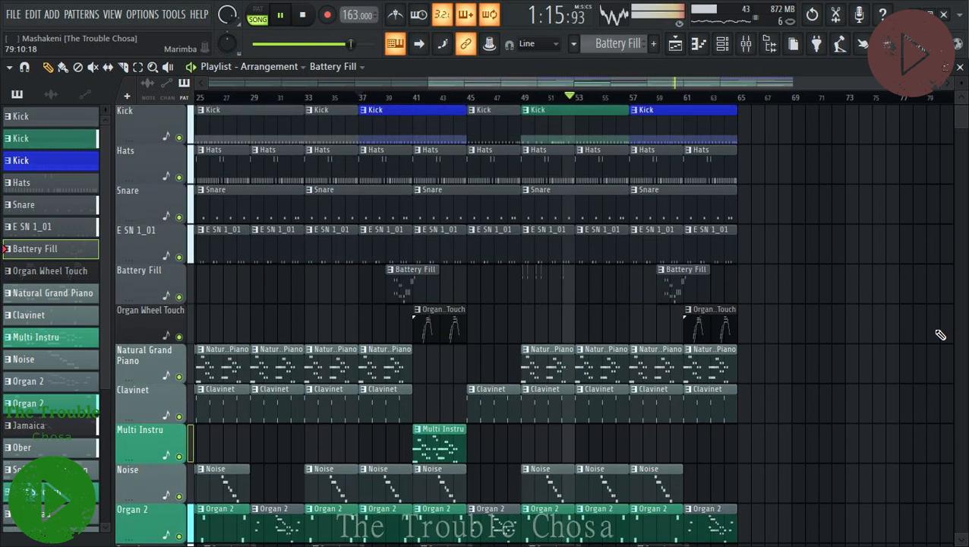
scroll(940, 335, up, 1)
scroll(940, 334, down, 6)
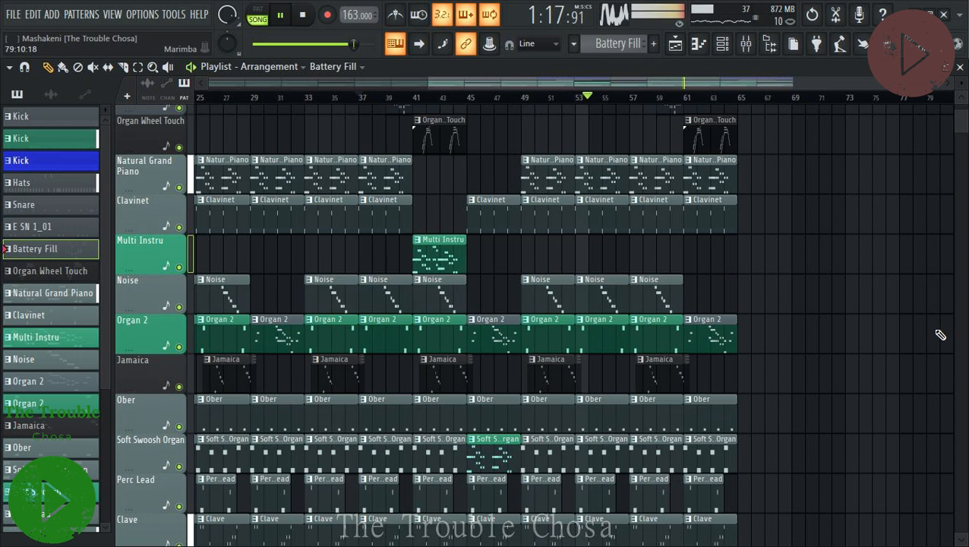
scroll(939, 335, up, 6)
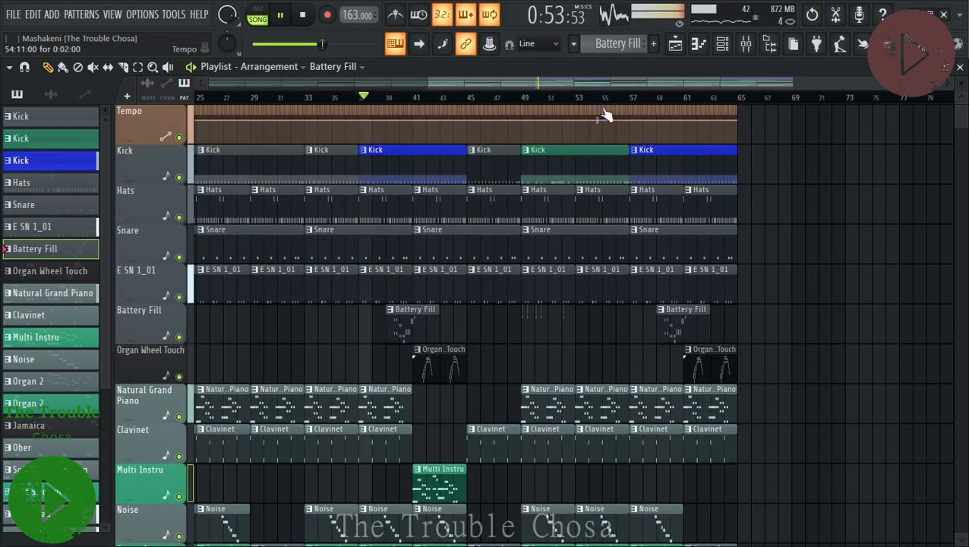
Place a full four-bar Battery Fill clip at bar 51 on the Battery Fill track and replay from just before bar 49.
ctrl+scroll(621, 107, up, 1)
ctrl+scroll(621, 107, up, 2)
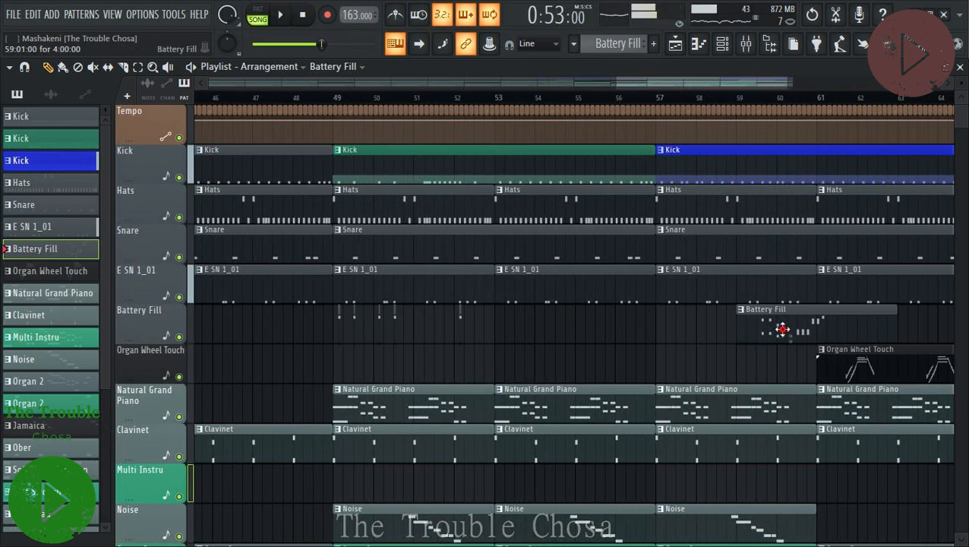
click(419, 368)
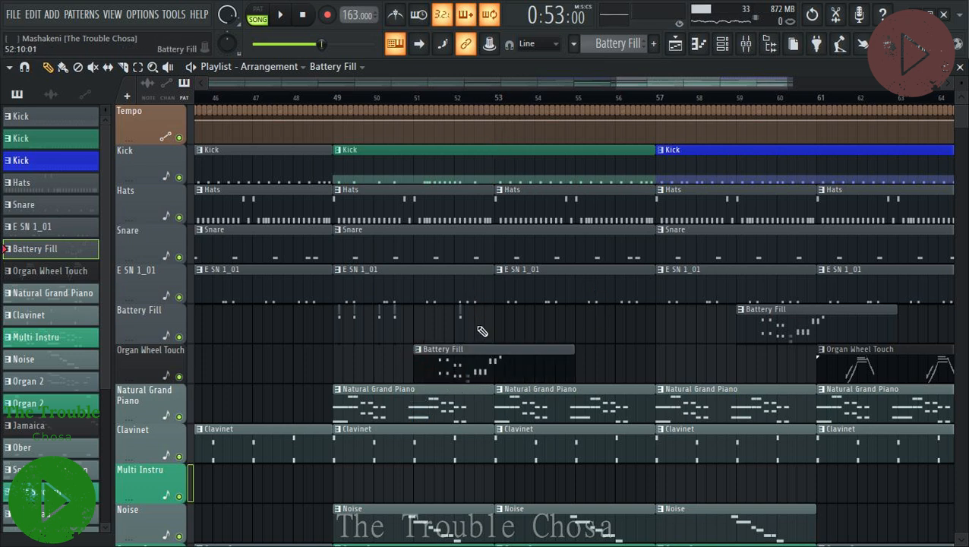
drag(442, 377, 435, 317)
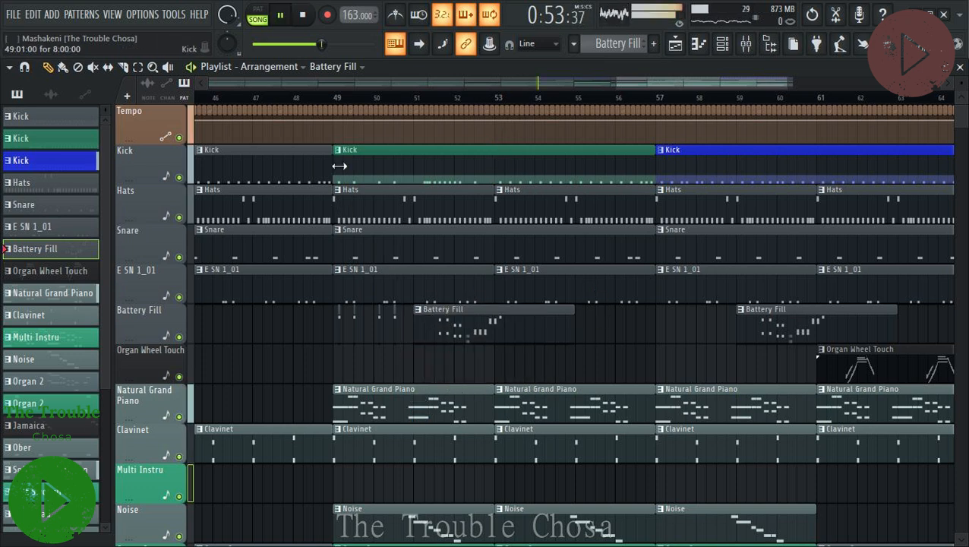
click(322, 102)
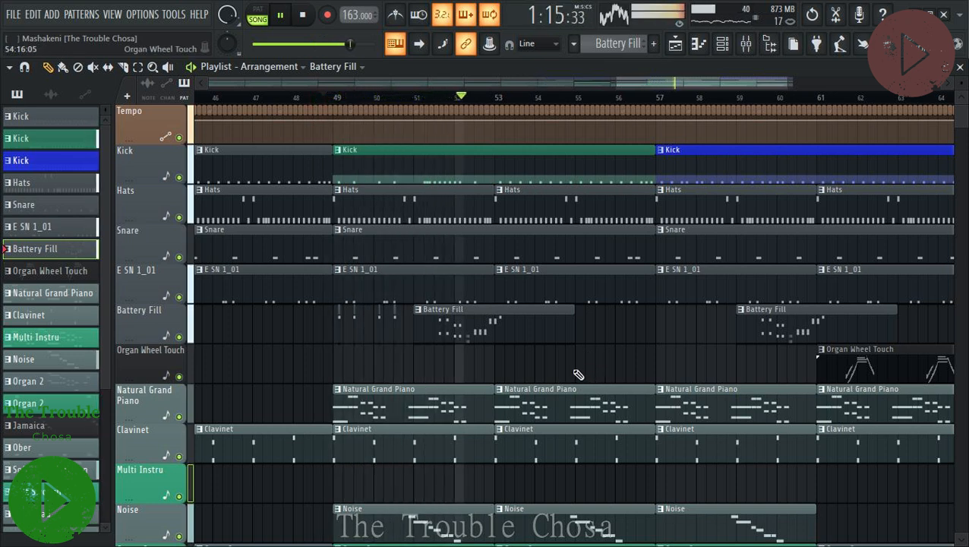
key(space)
key(space)
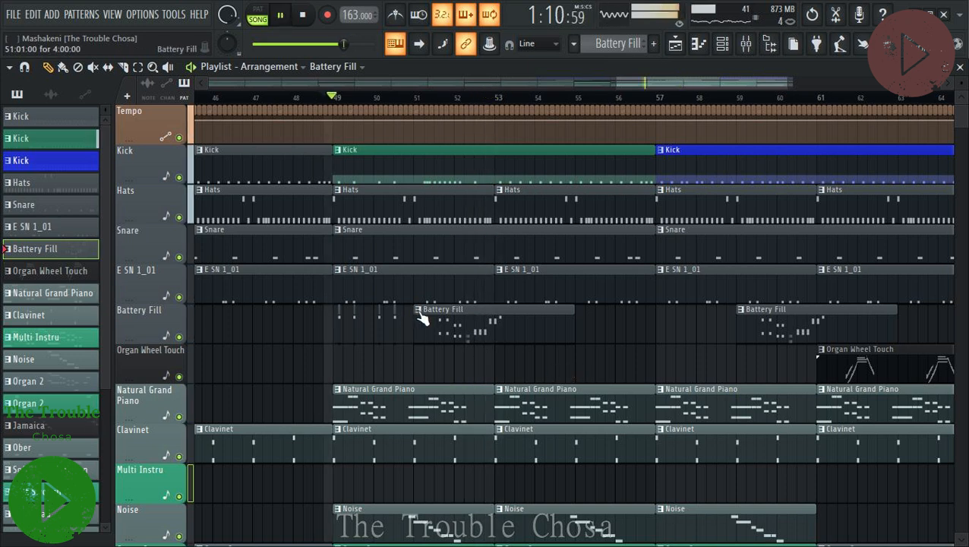
Make the Battery Fill clip at bar 51 a unique pattern and select that pattern.
right_click(415, 315)
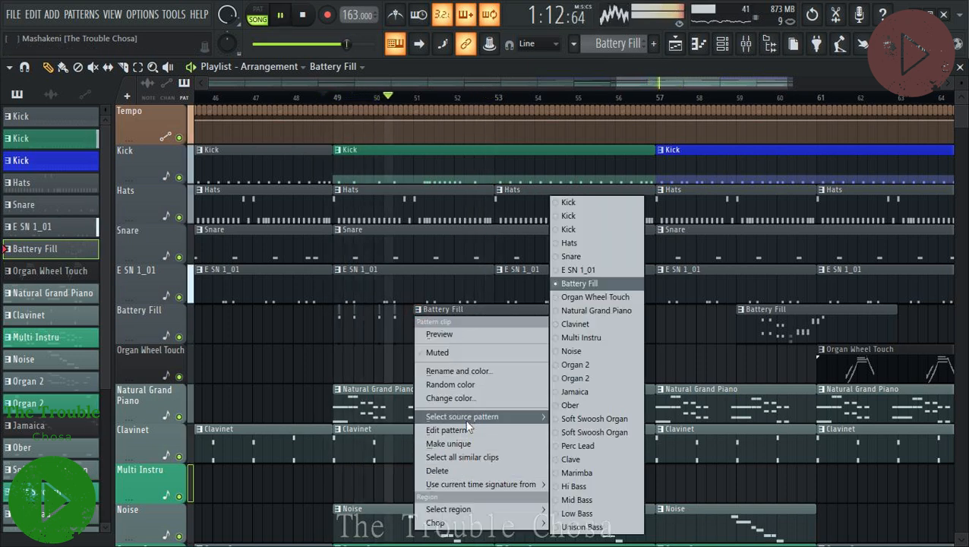
click(456, 443)
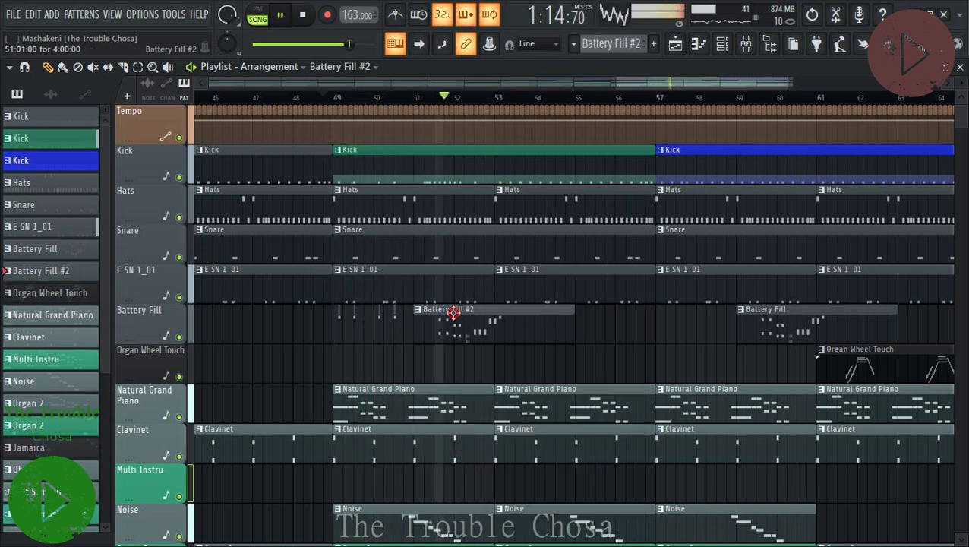
double_click(452, 307)
click(960, 68)
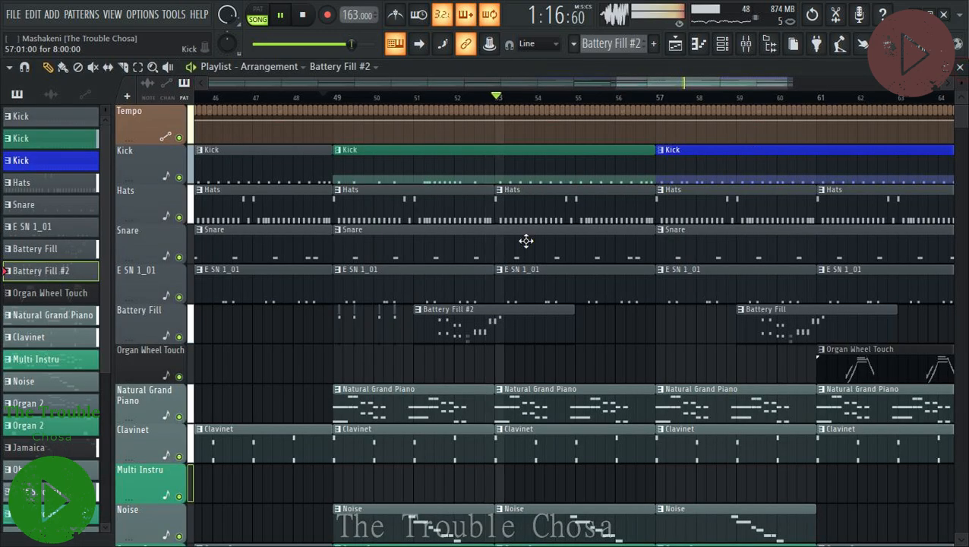
Open the Battery Fill #2 notes in the piano roll and play the section before bar 51.
key(space)
scroll(488, 100, up, 6)
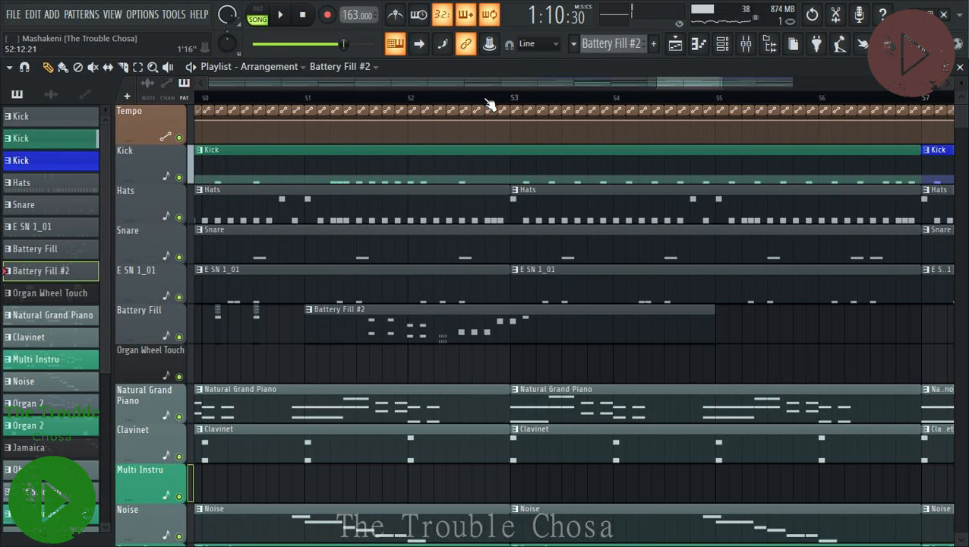
scroll(489, 100, down, 4)
key(space)
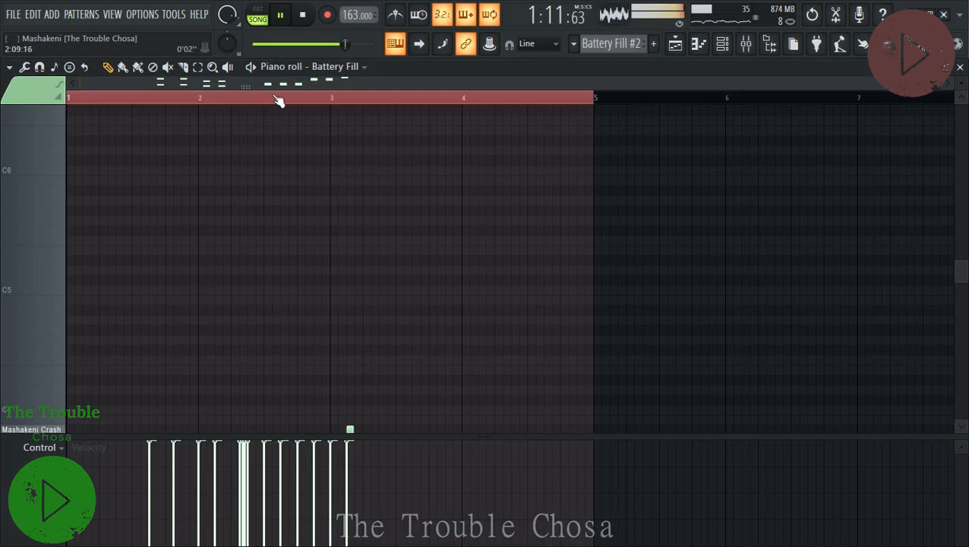
scroll(281, 103, down, 1)
scroll(400, 262, down, 10)
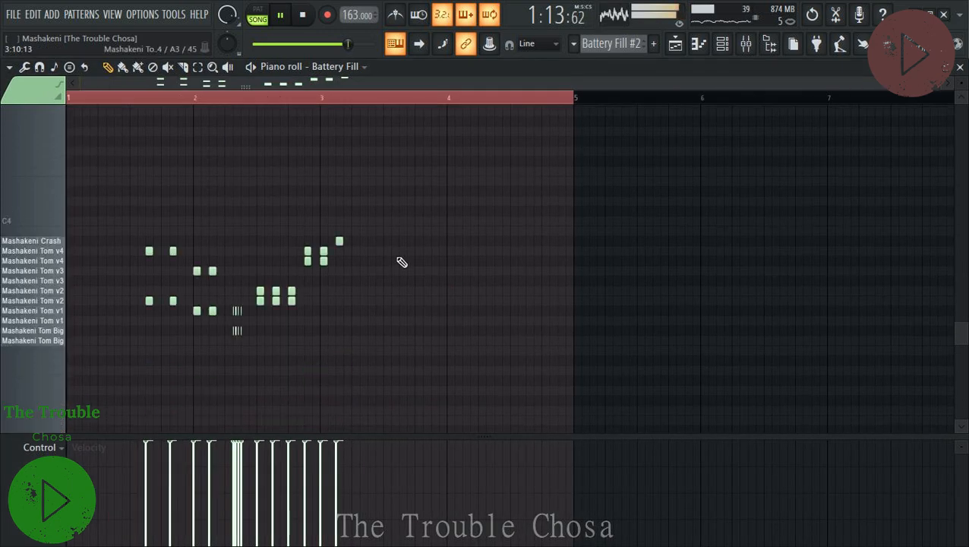
scroll(200, 212, up, 2)
key(space)
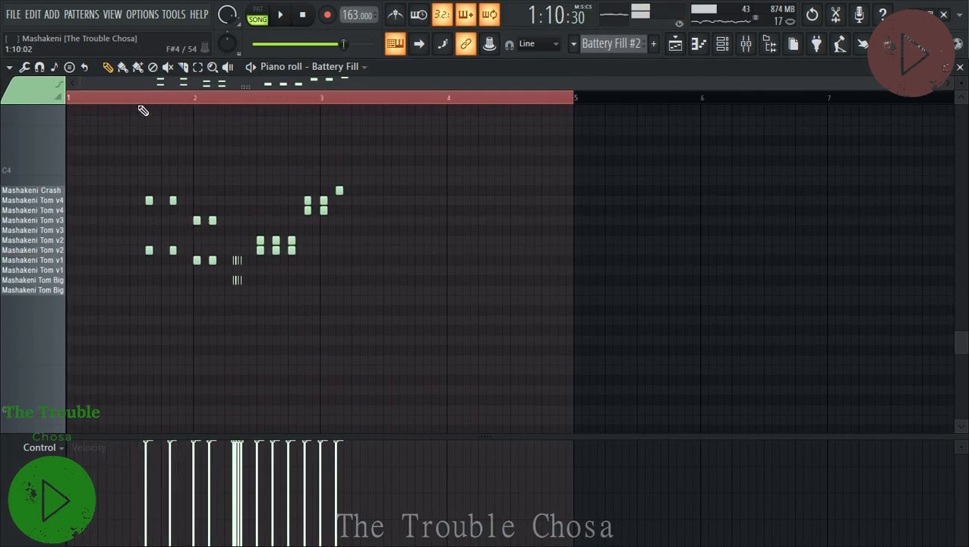
In bar 1, keep only the A3 tom at step 11 and the E3 tom at step 14, each lengthened to two steps.
scroll(139, 103, up, 3)
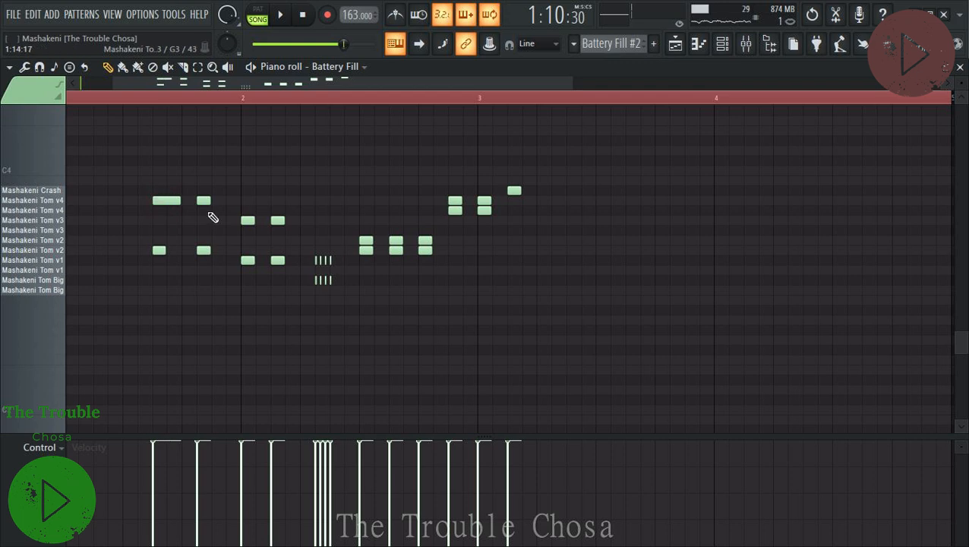
drag(211, 248, 202, 310)
key(space)
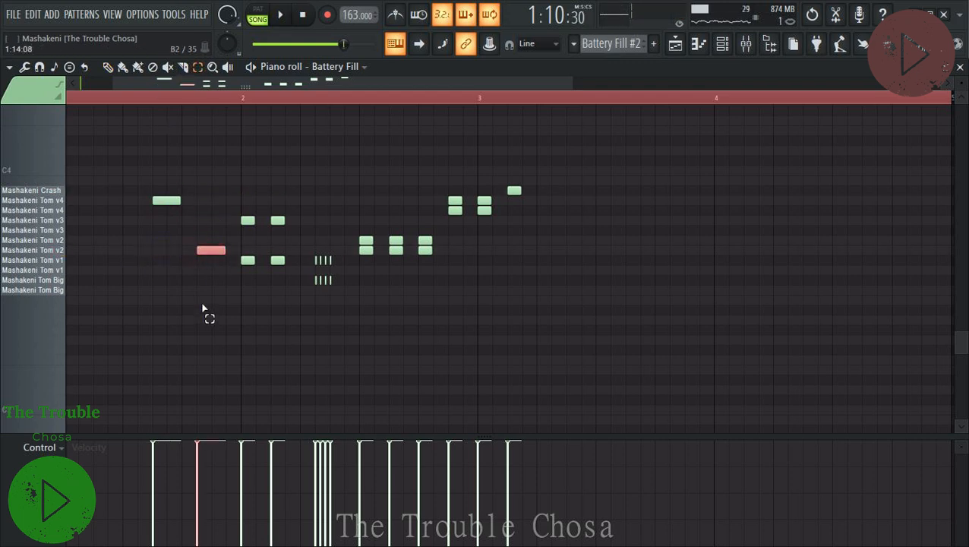
Arpeggiate the two long tom notes in bar 1 into four hits each, raising the arpeggiator's time multiplier.
key(alt+a)
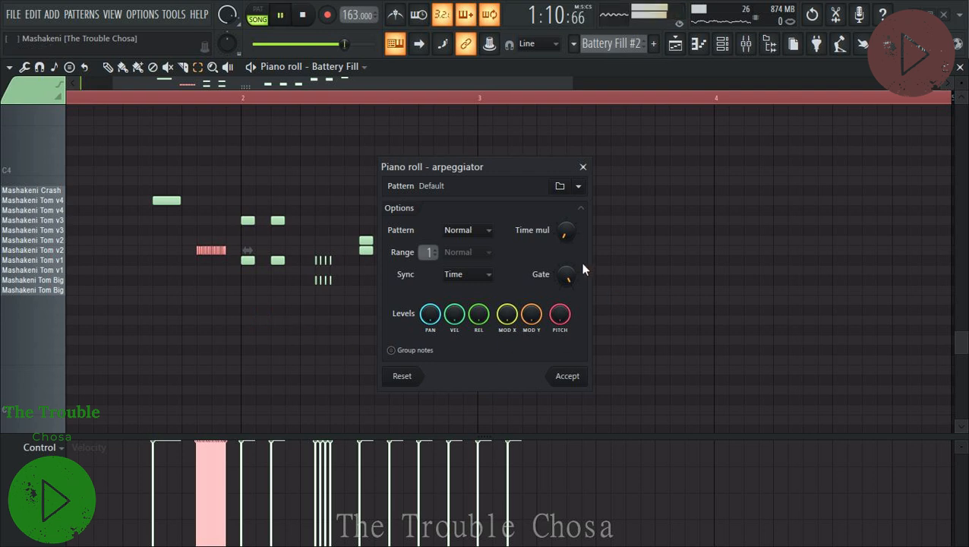
drag(564, 232, 564, 243)
click(552, 374)
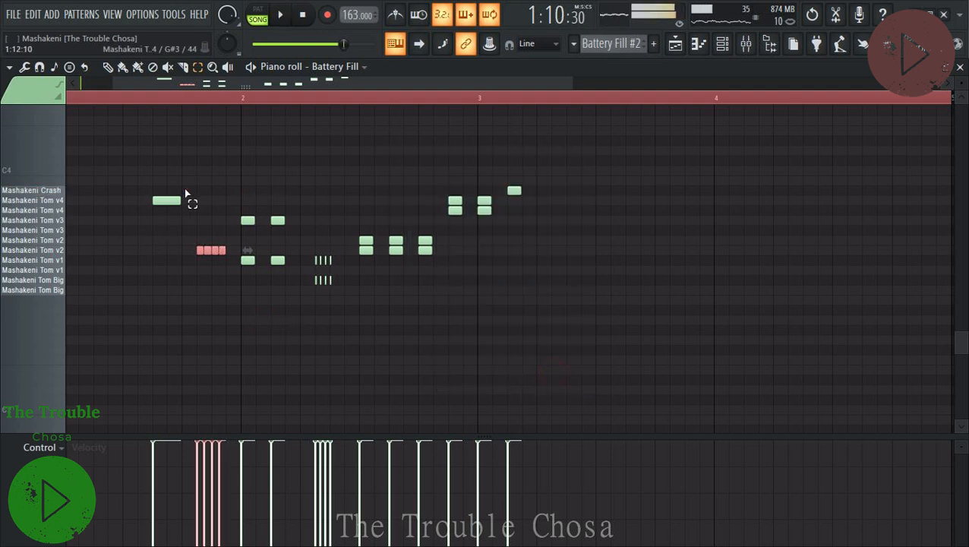
drag(186, 193, 160, 263)
key(alt+a)
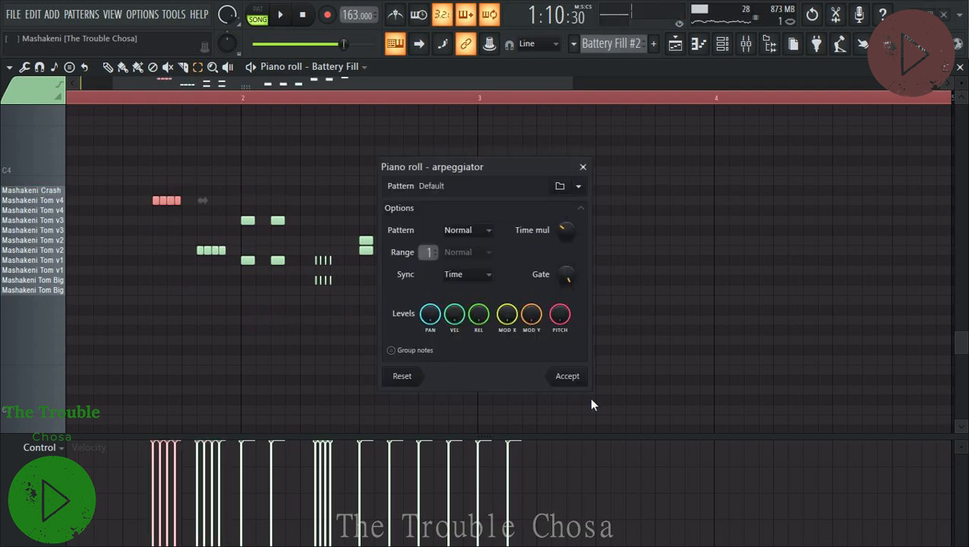
click(563, 375)
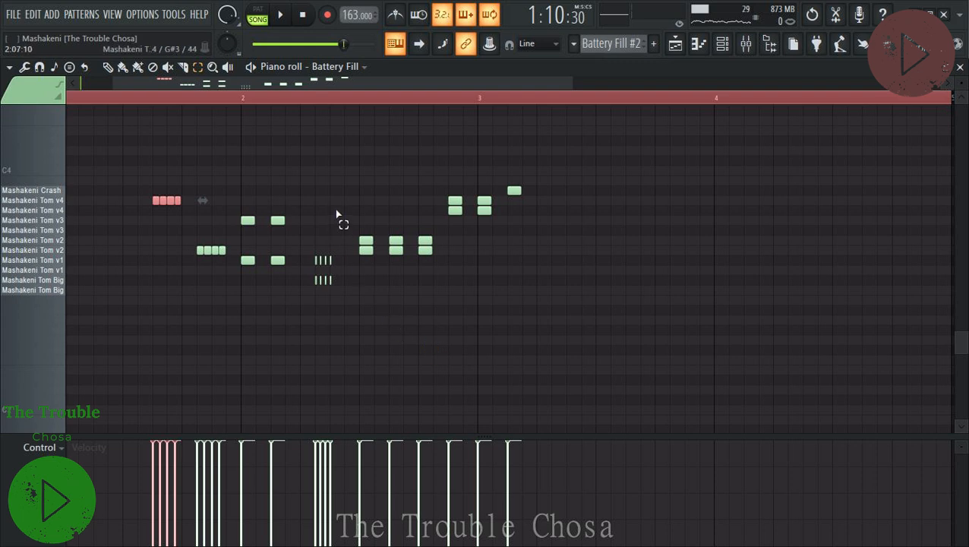
Delete the other toms in bars 2 and 3, keeping the F3 and E3 pair at step 9 of bar 2 and the crash.
drag(337, 184, 234, 313)
key(Delete)
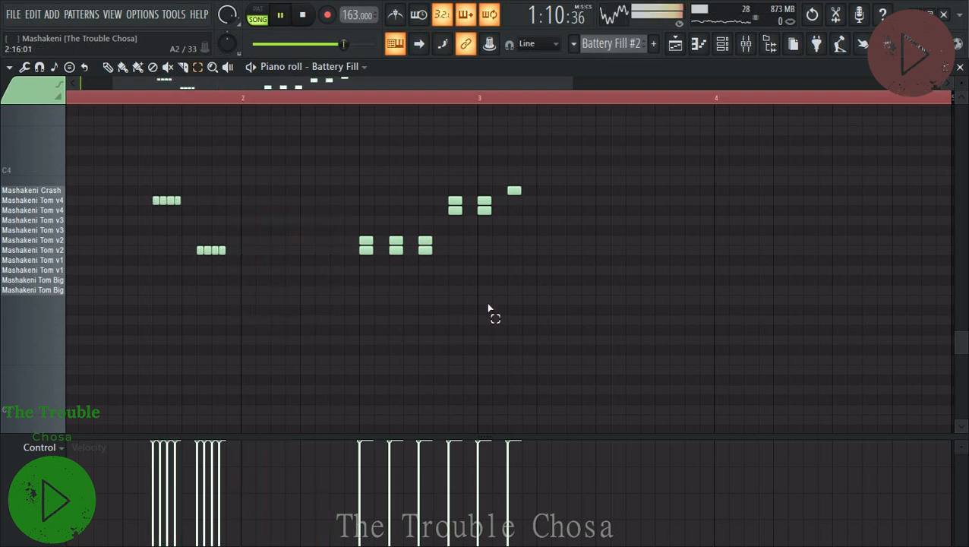
drag(491, 195, 390, 270)
key(Delete)
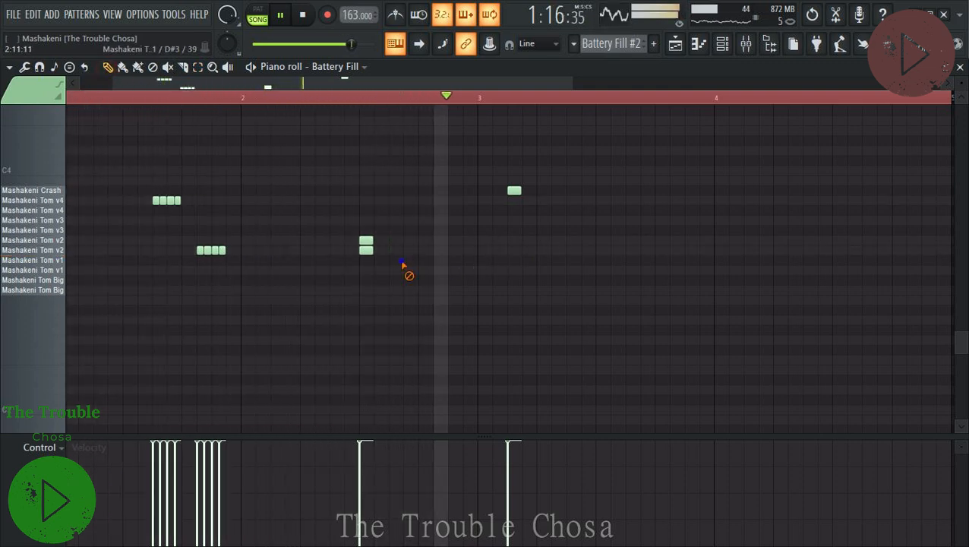
Turn the F3 tom at step 9 of bar 2 into an arpeggiated roll up to the crash and delete the E3 tom beneath it.
key(space)
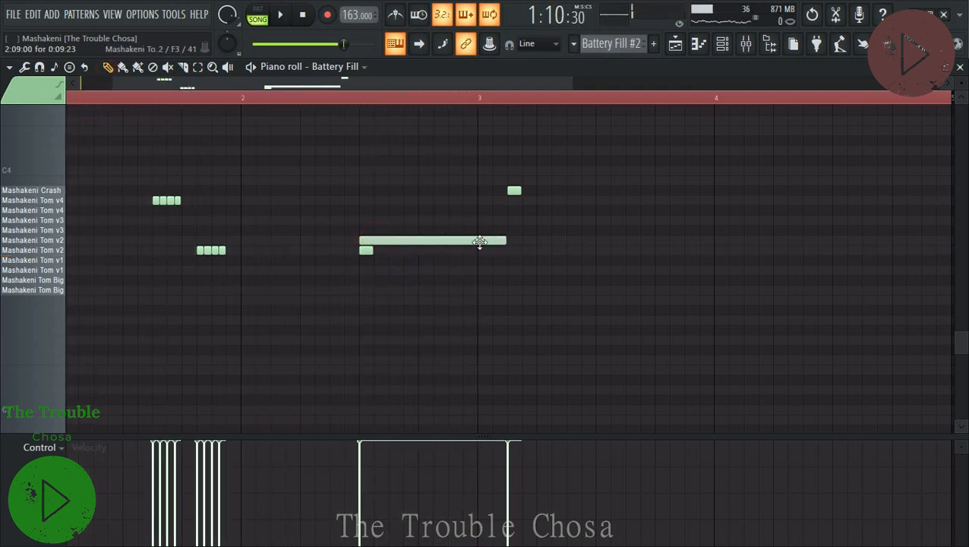
key(space)
drag(402, 217, 407, 259)
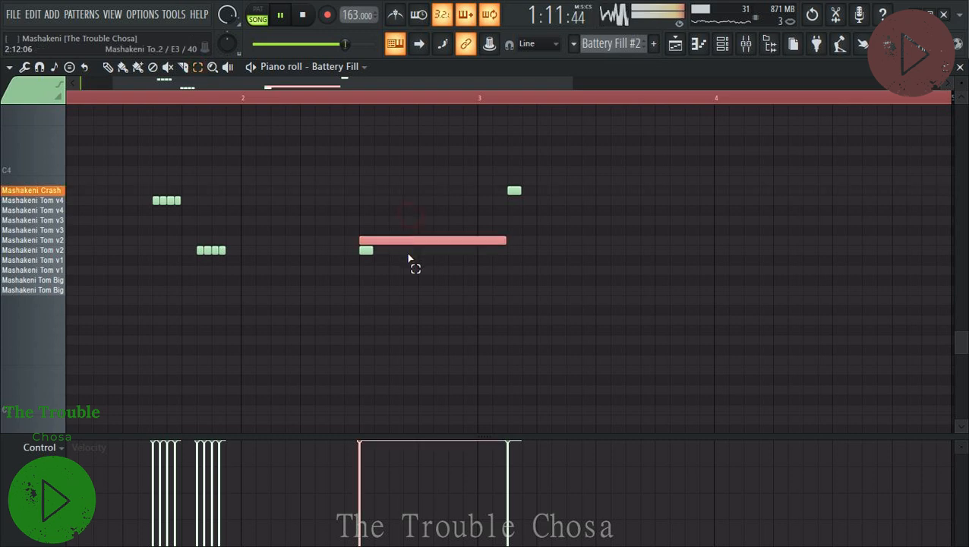
key(alt+a)
click(554, 377)
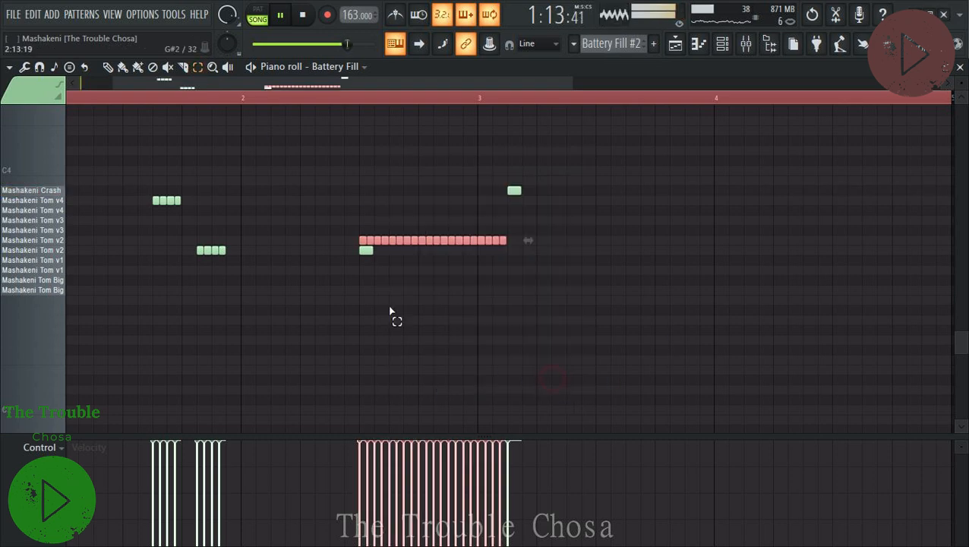
click(361, 253)
key(Delete)
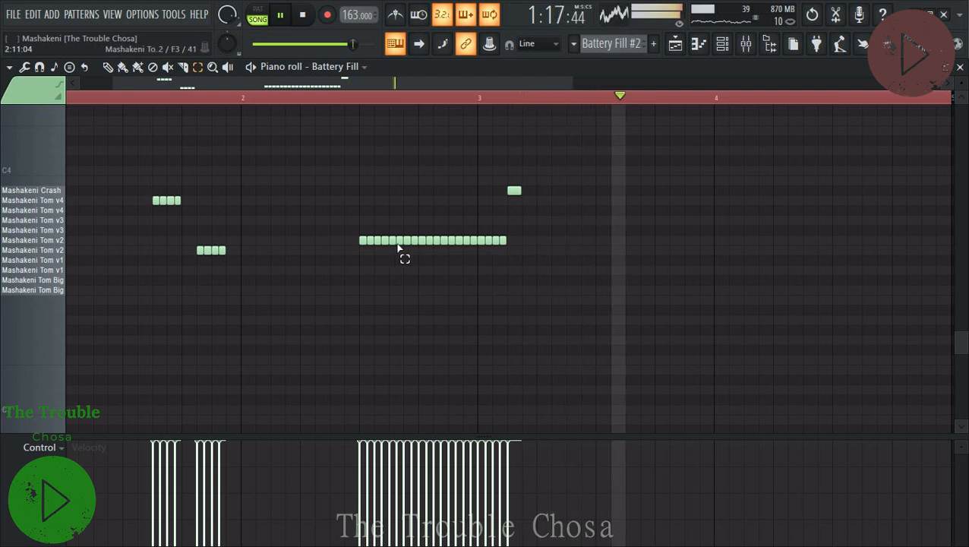
Duplicate the F3 tom roll in bars 2–3 one row down onto E3 and close the piano roll.
key(space)
click(107, 67)
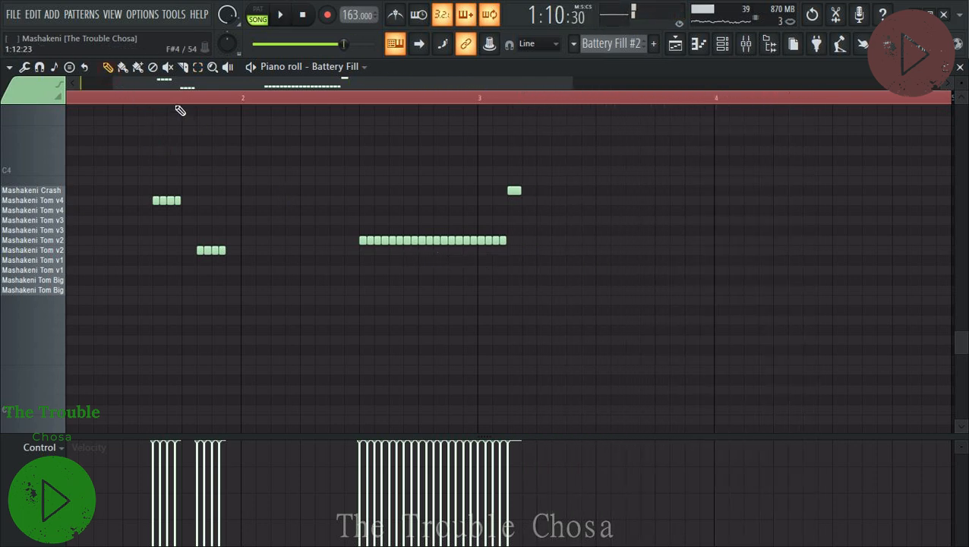
drag(530, 253, 343, 234)
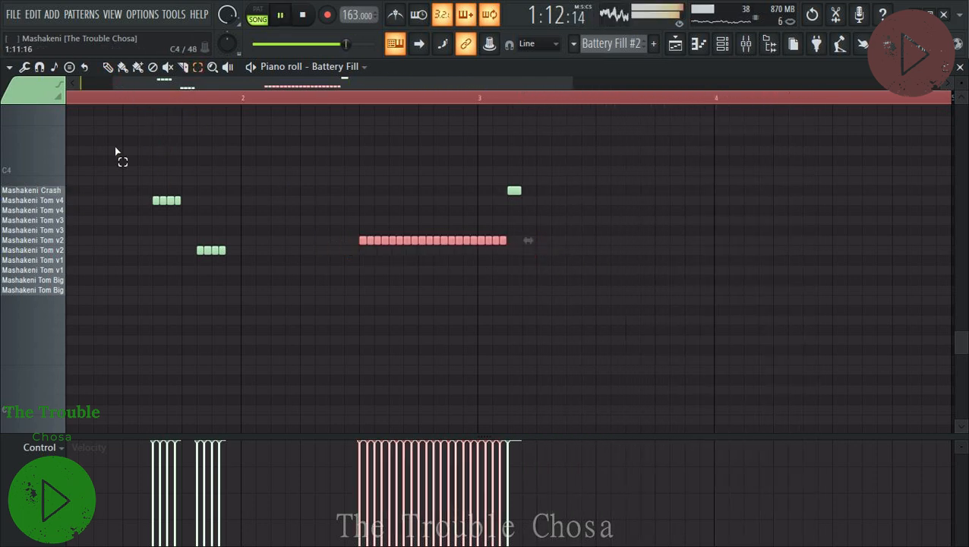
key(space)
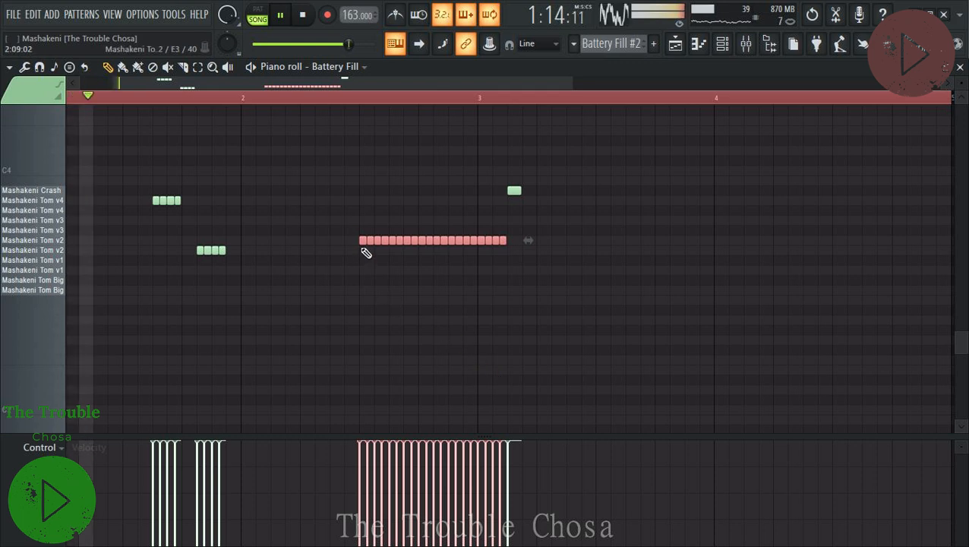
drag(377, 245, 363, 258)
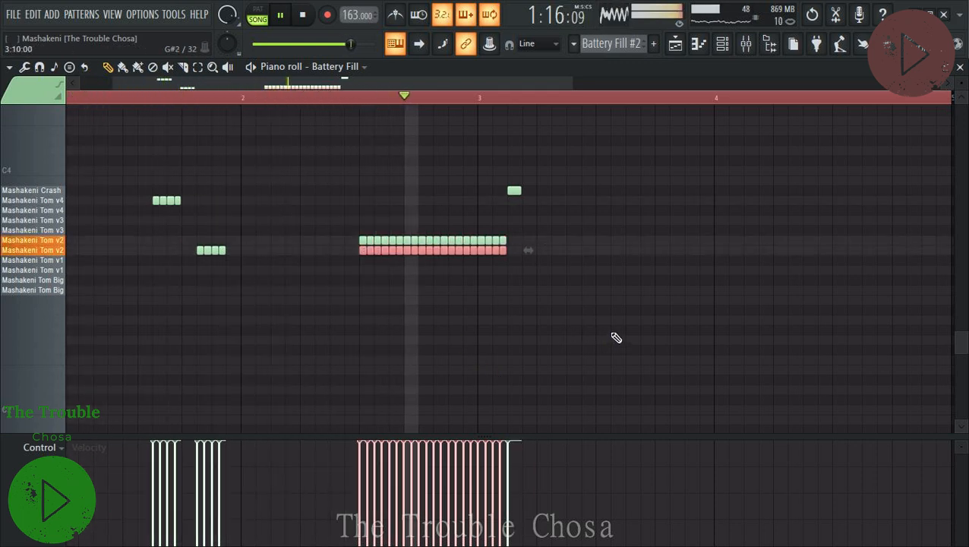
click(959, 67)
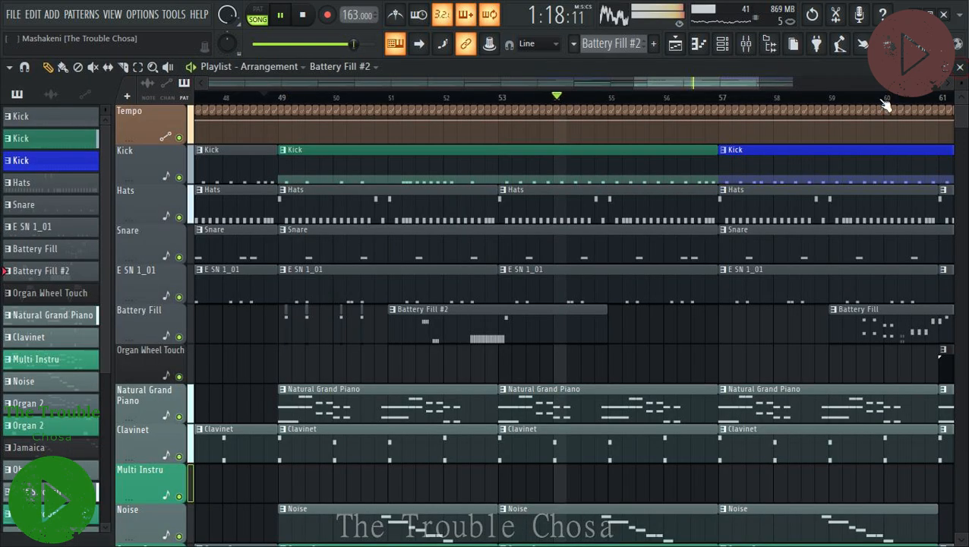
Rename the Battery Fill #2 pattern as Battery Fill and give it the Sea Green colour #349D78.
click(393, 310)
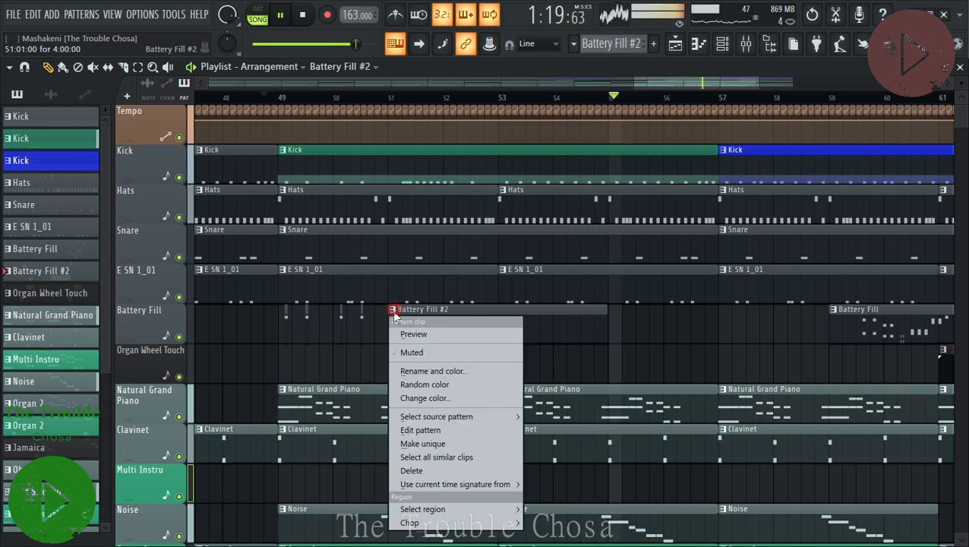
click(425, 371)
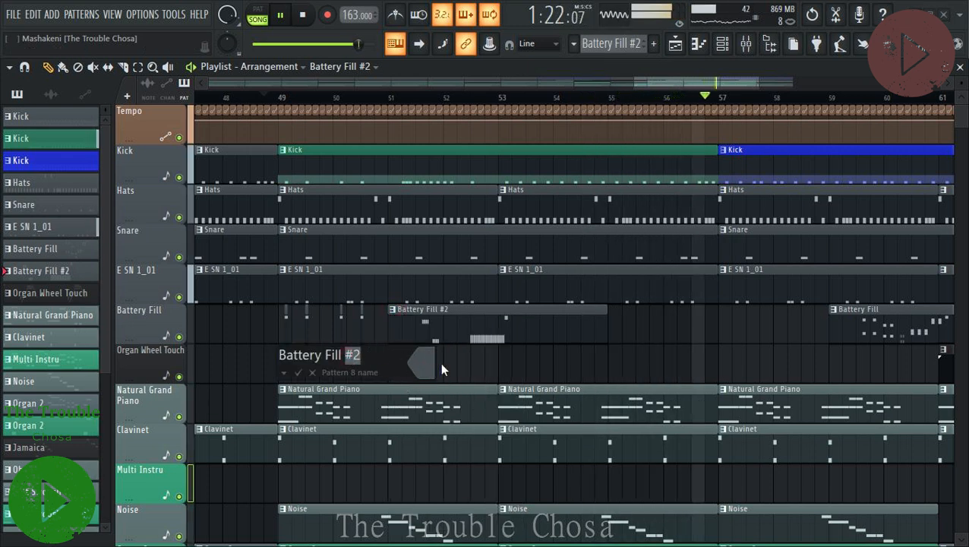
key(BackSpace)
click(429, 361)
click(493, 410)
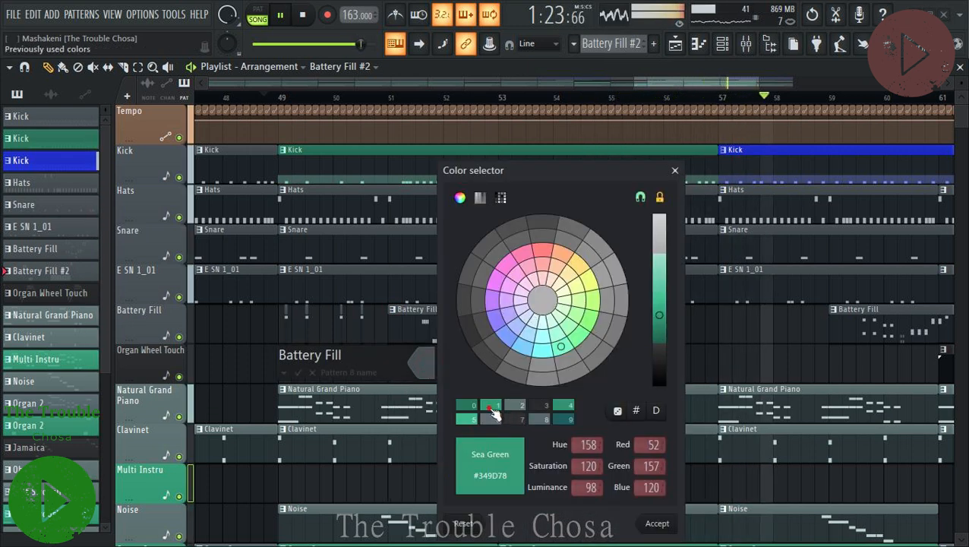
click(657, 523)
Save the project with the whole arrangement in view.
scroll(503, 101, down, 4)
scroll(504, 101, down, 4)
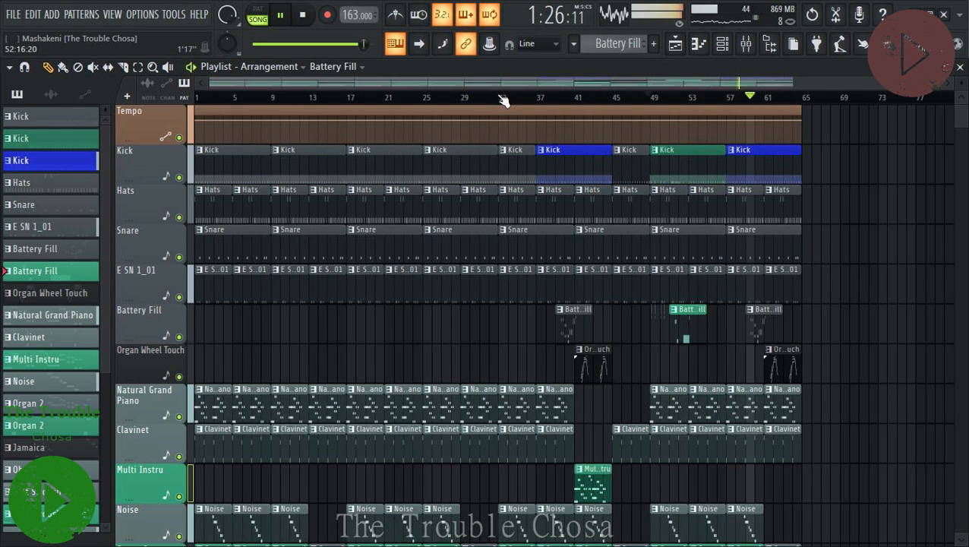
key(ctrl+s)
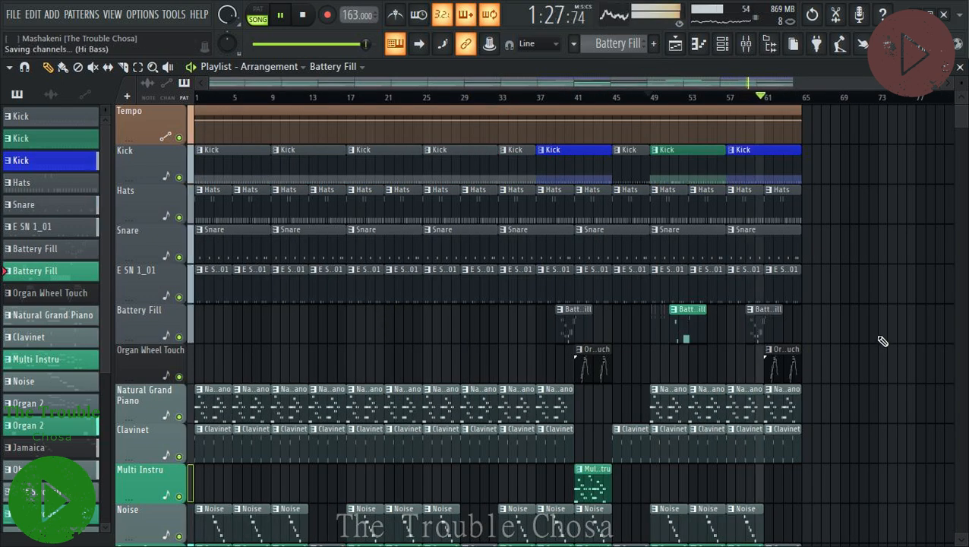
Create an automation clip for the mixer's Master volume on Track 23 and close the mixer.
scroll(888, 299, down, 5)
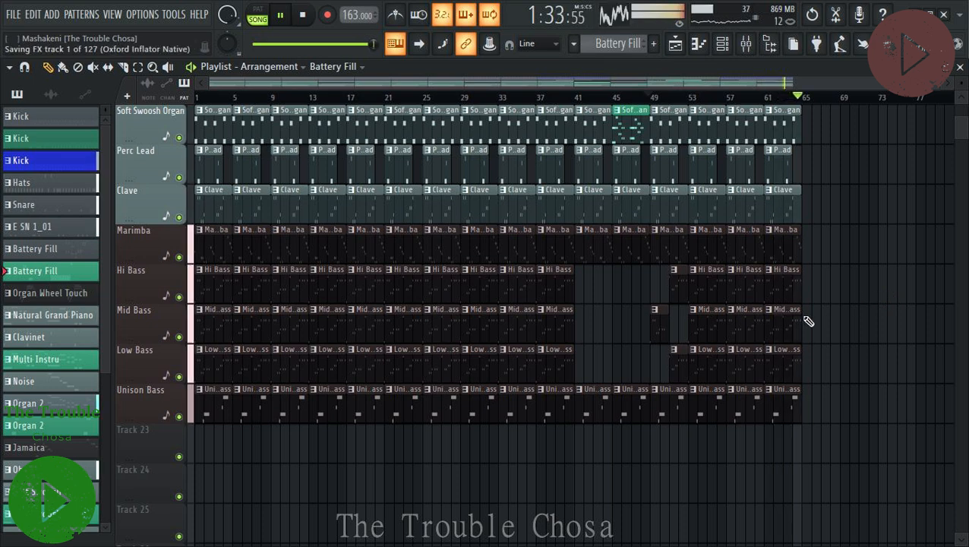
click(745, 44)
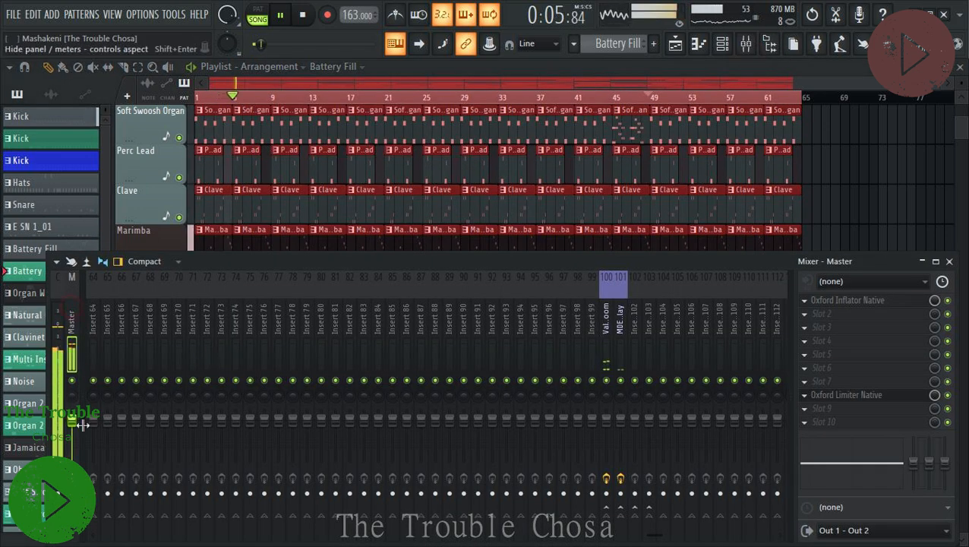
right_click(82, 426)
click(118, 410)
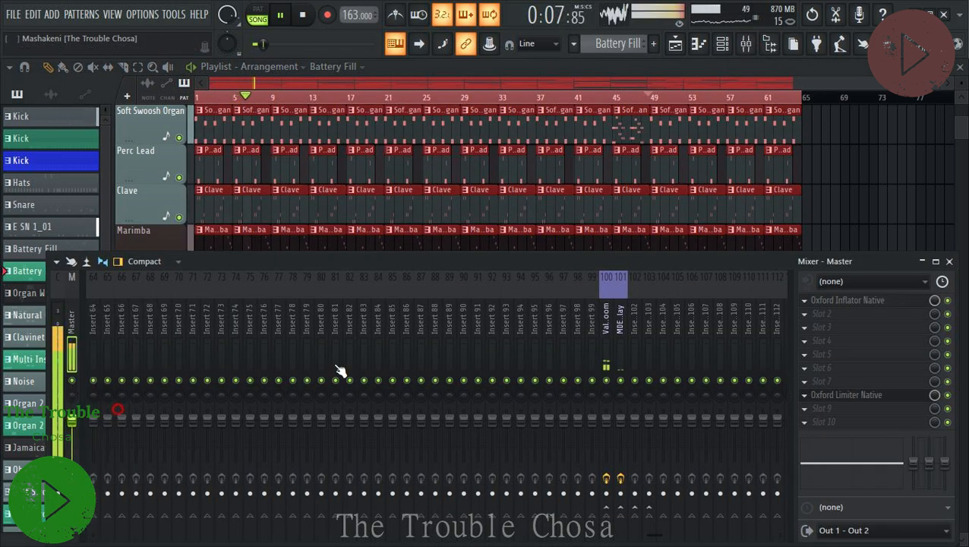
click(846, 72)
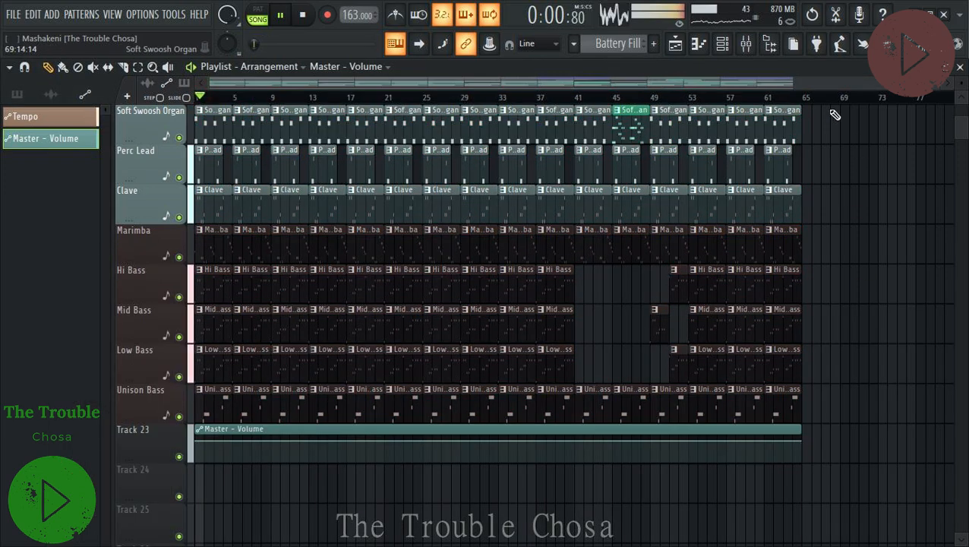
Fade the Master volume automation to zero between bars 61 and 65, hold it there until bar 66, and save the project.
scroll(827, 104, up, 3)
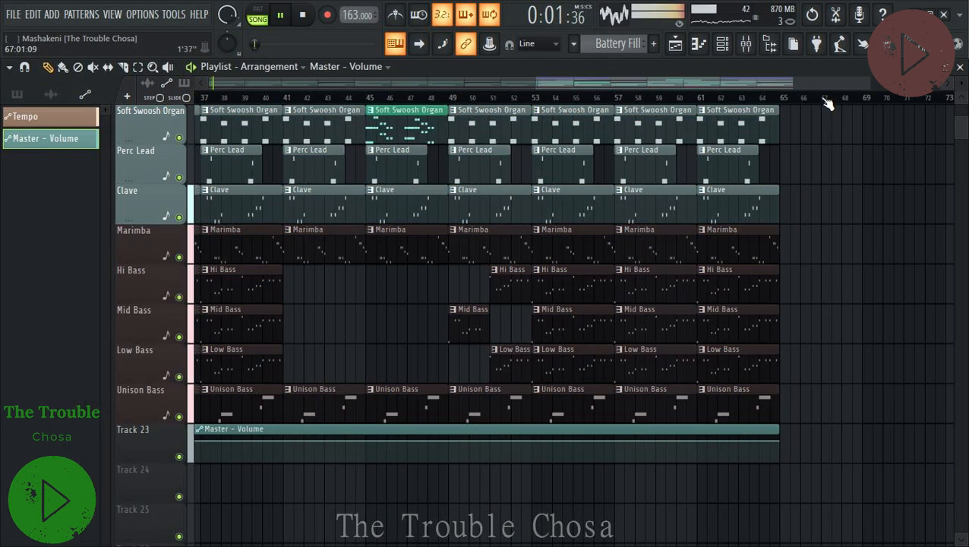
scroll(827, 104, up, 4)
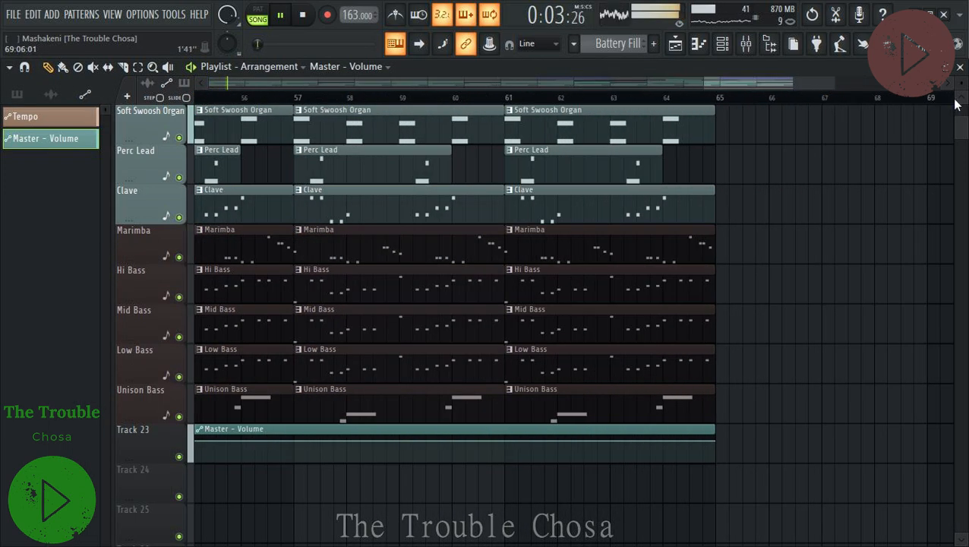
scroll(885, 219, up, 2)
scroll(885, 219, down, 6)
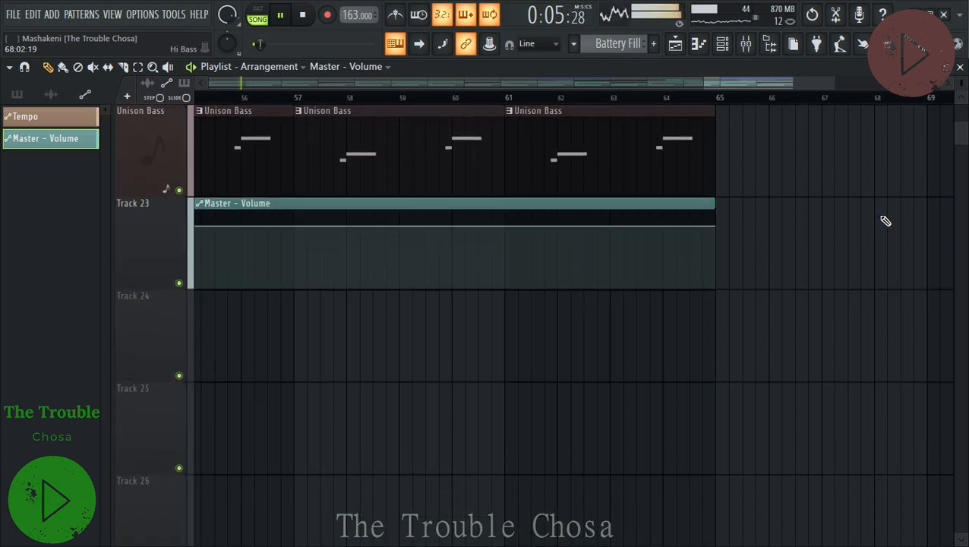
right_click(504, 226)
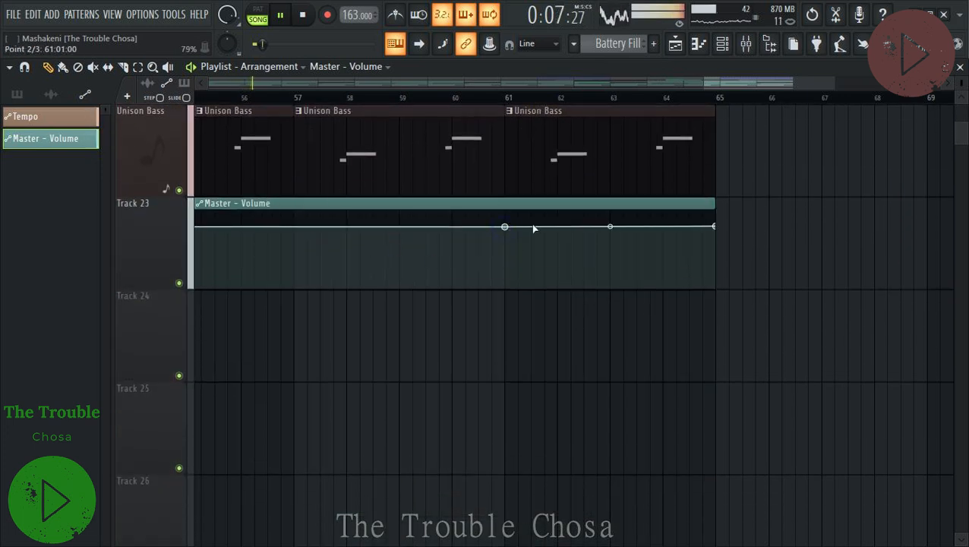
drag(653, 226, 735, 304)
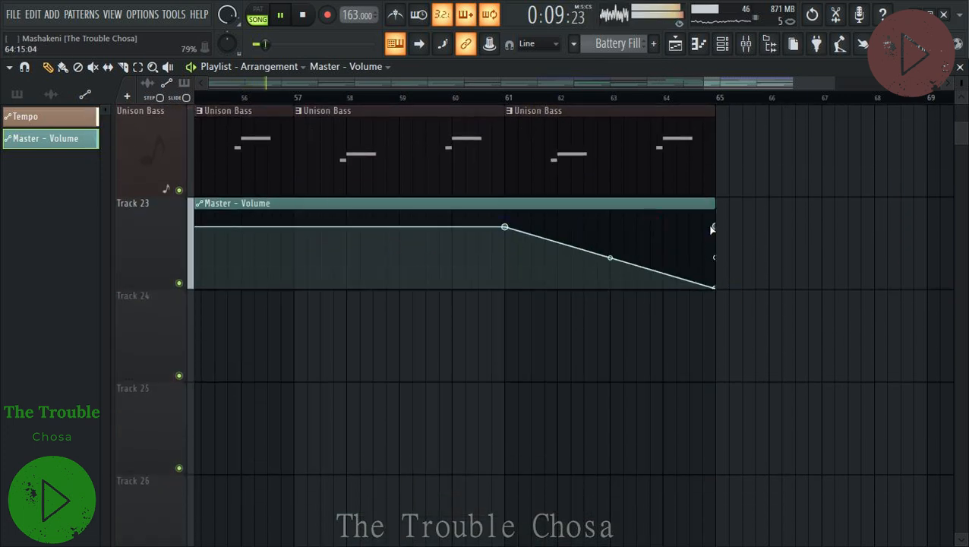
drag(717, 228, 769, 296)
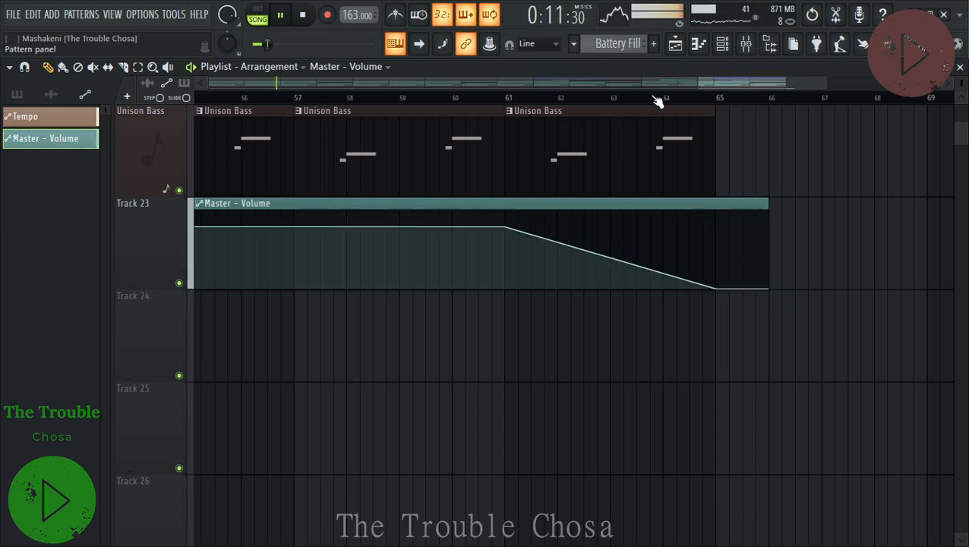
scroll(657, 103, down, 3)
scroll(657, 102, down, 2)
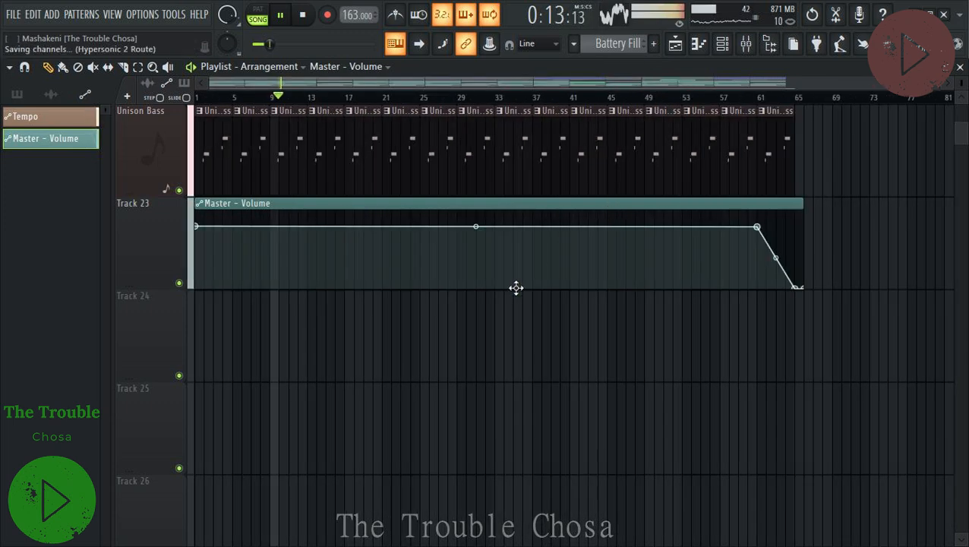
Shrink the playlist track height and delete the Hi Bass, Mid Bass and Low Bass clips in bars 1–4.
scroll(337, 272, up, 5)
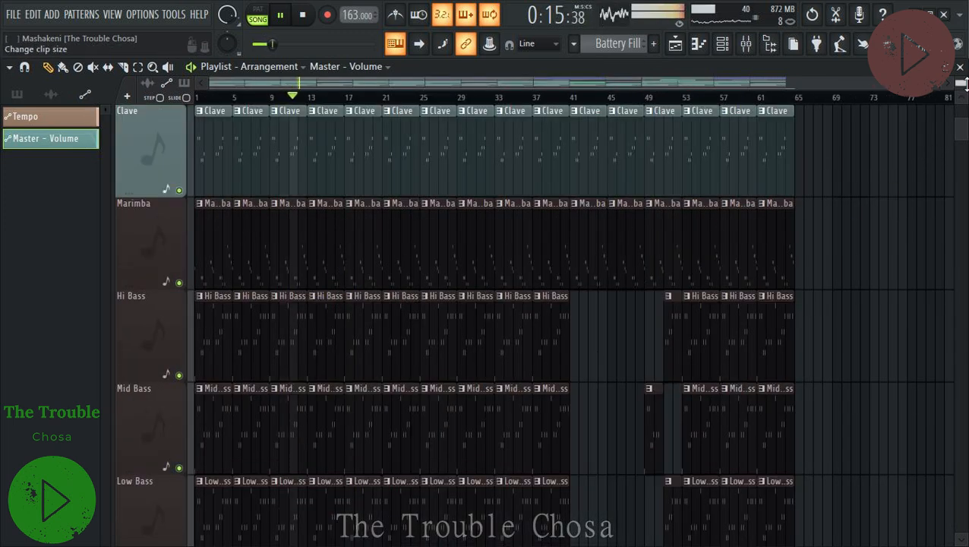
drag(961, 83, 960, 105)
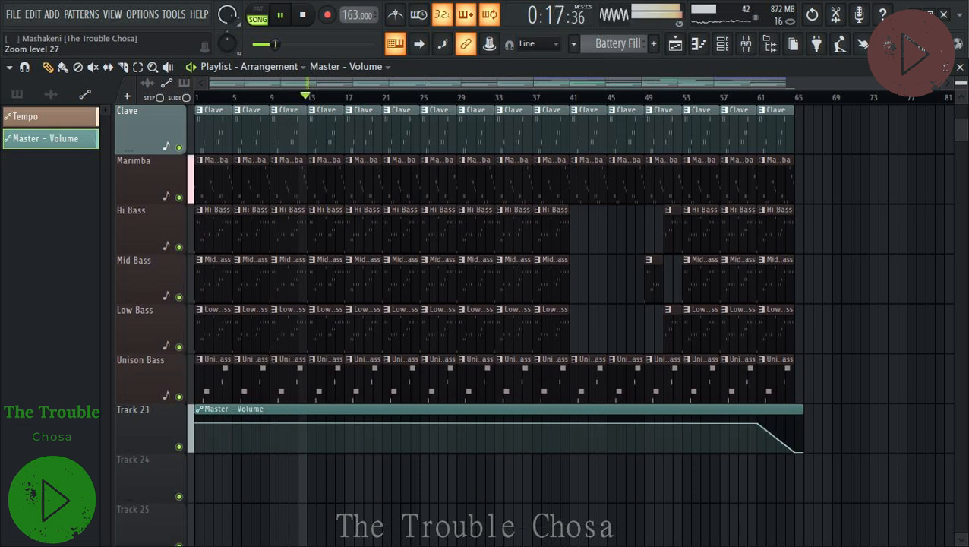
key(space)
right_click(216, 327)
right_click(220, 281)
right_click(224, 236)
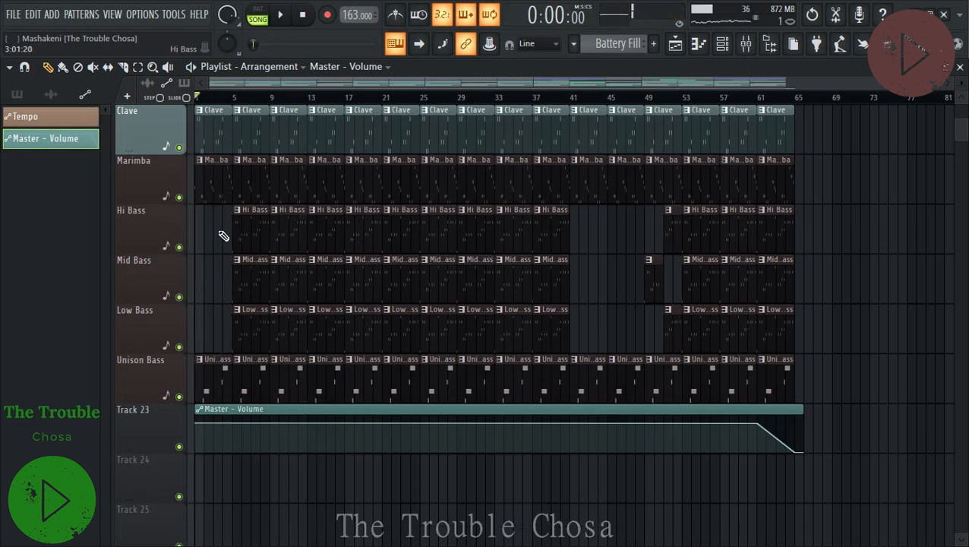
Play the intro briefly, stop, and delete the Perc Lead and Soft Swoosh Organ clips starting at bar 1.
key(space)
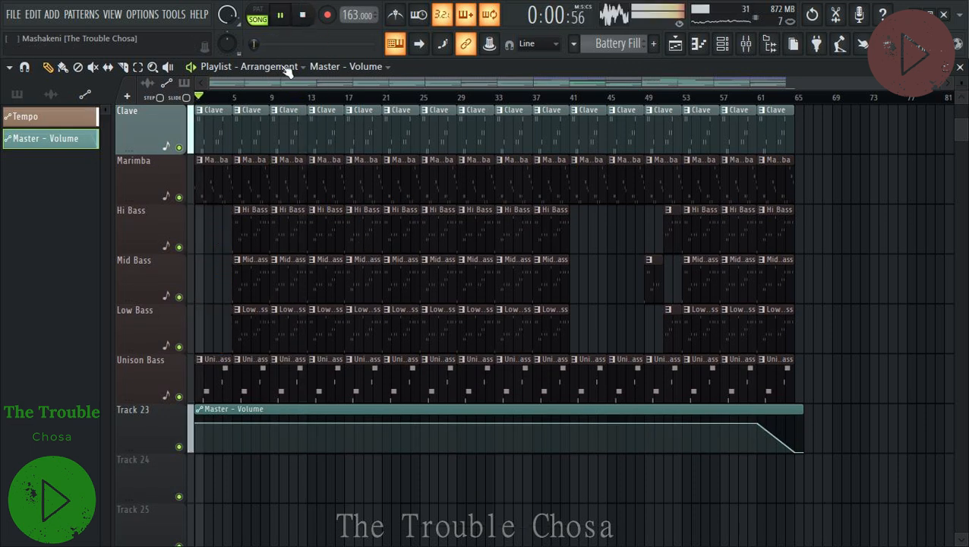
scroll(219, 98, up, 3)
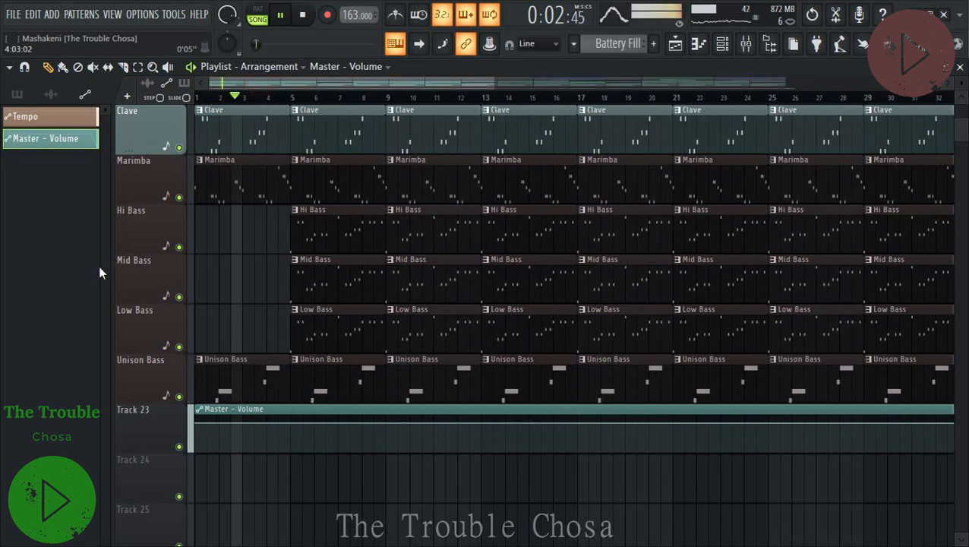
scroll(327, 285, up, 4)
key(space)
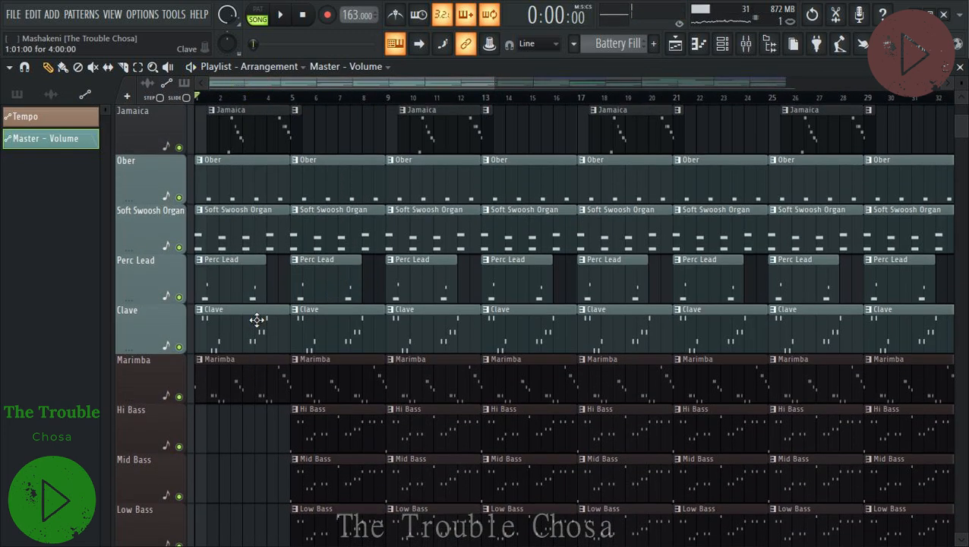
right_click(248, 292)
right_click(245, 241)
Play the intro again, stop, and delete the three Noise clips in bars 1–12.
key(space)
scroll(304, 315, up, 2)
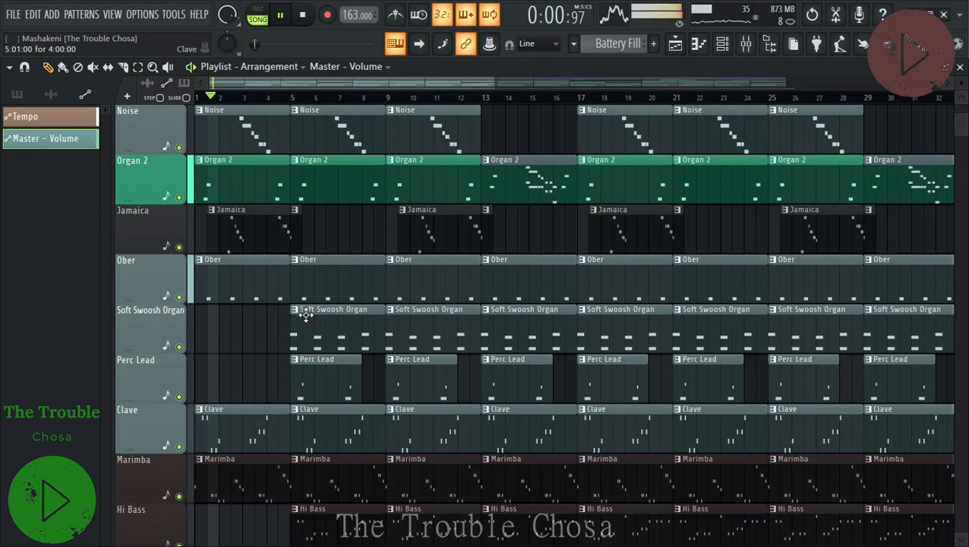
scroll(305, 315, up, 3)
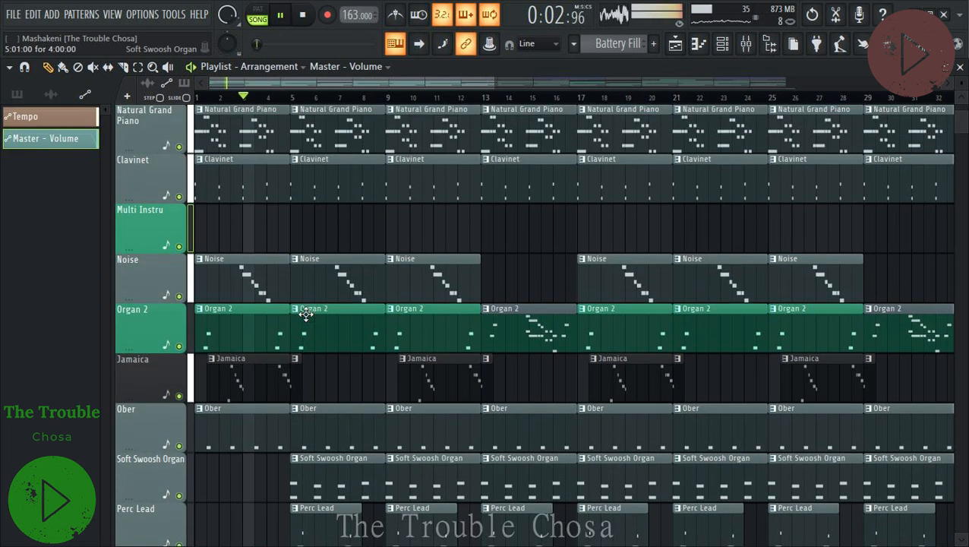
key(space)
right_click(256, 279)
right_click(448, 272)
right_click(341, 278)
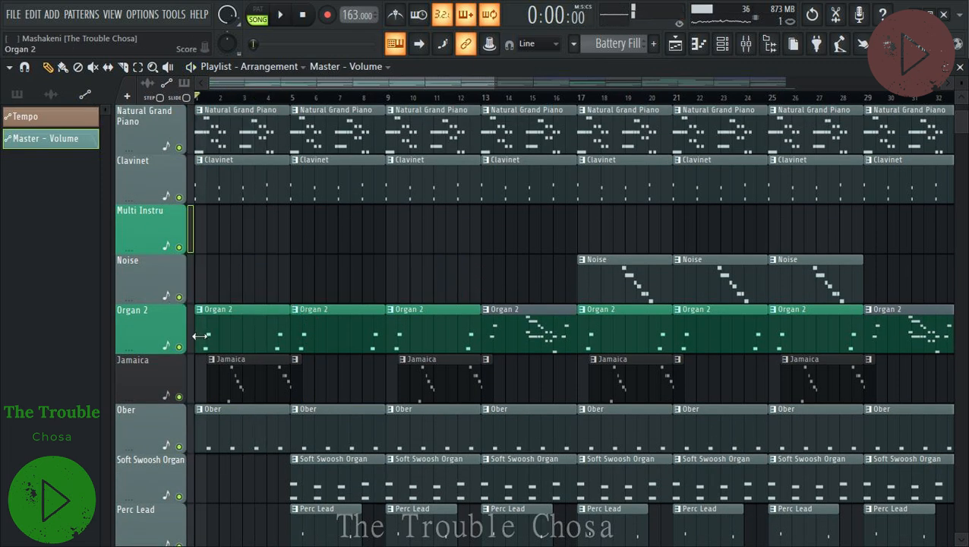
Delete the Natural Grand Piano clip in bars 1–4 and listen to the thinned-out intro.
key(space)
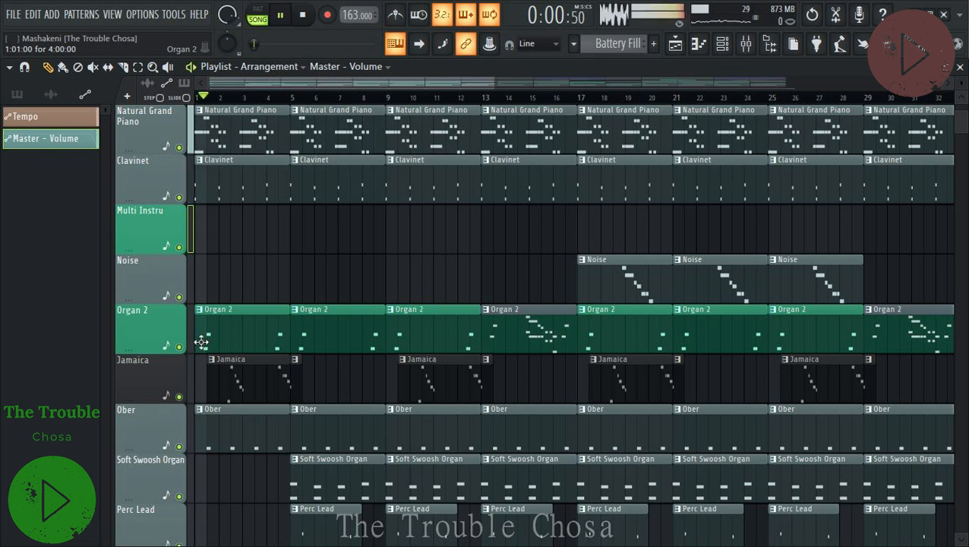
key(space)
scroll(216, 338, up, 4)
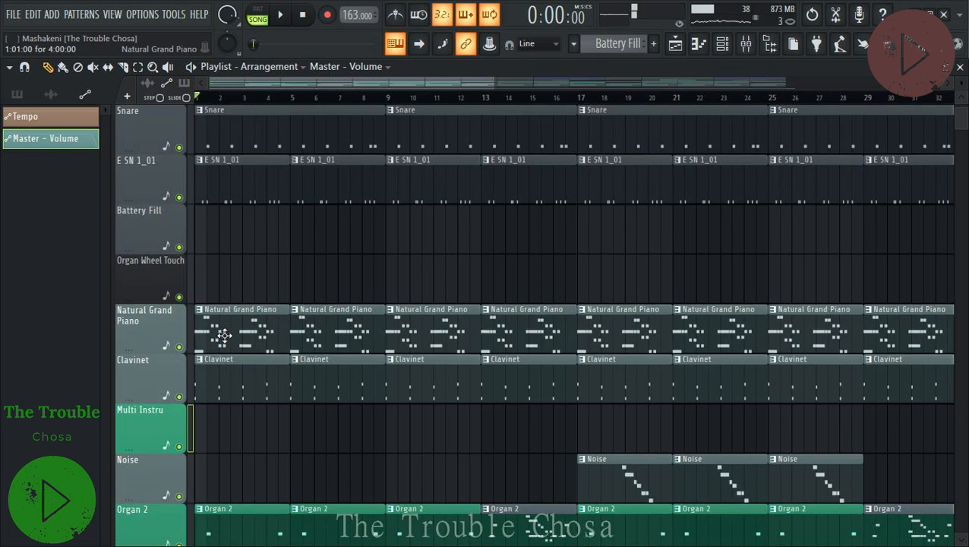
right_click(224, 335)
key(space)
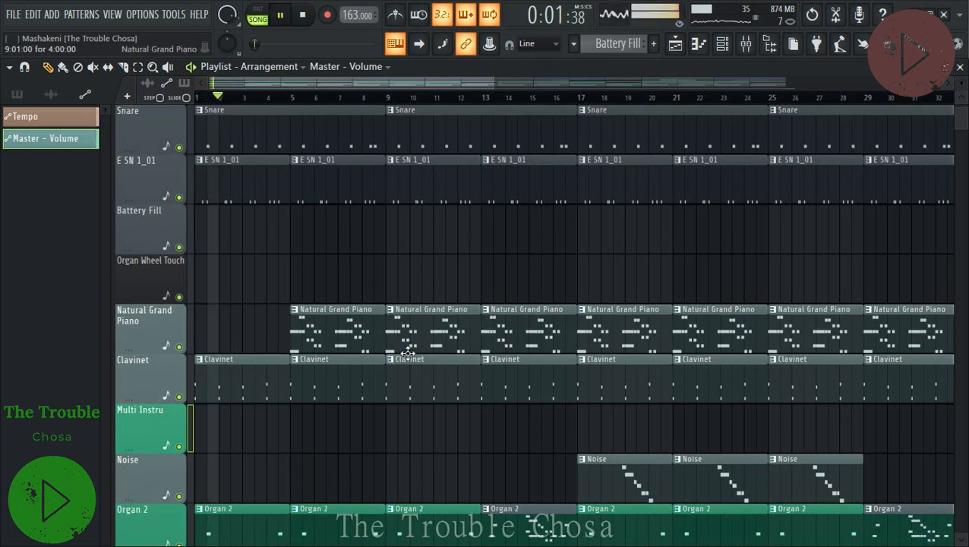
scroll(407, 353, down, 5)
scroll(413, 359, up, 3)
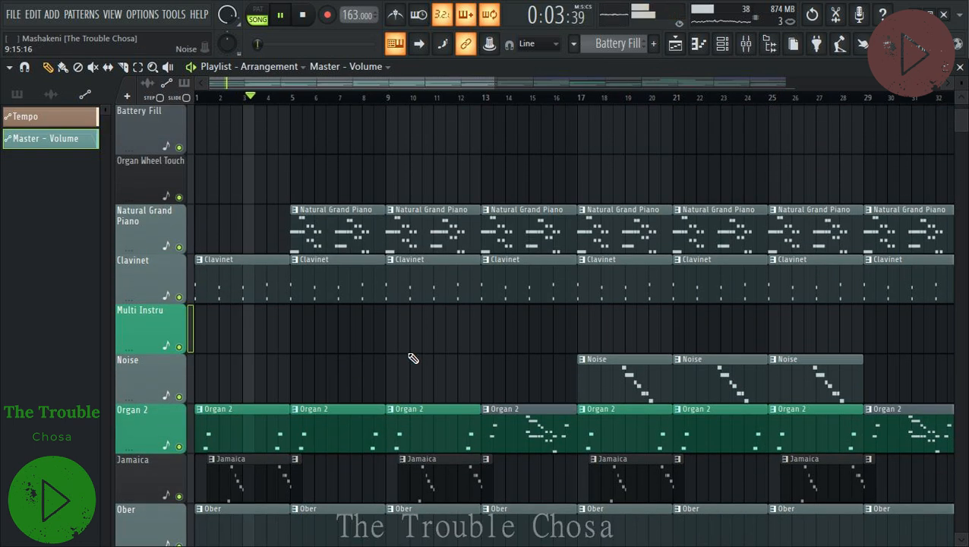
key(space)
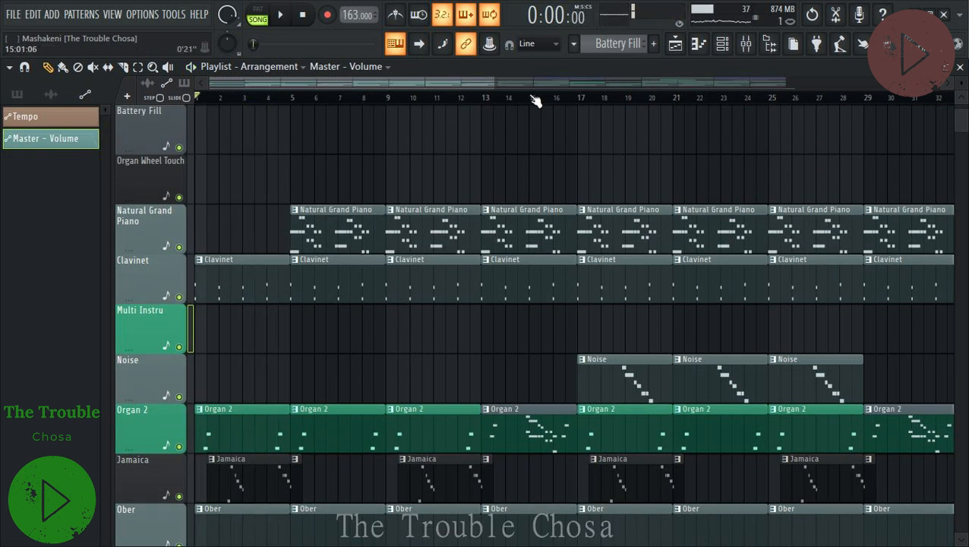
Place a Multi Instru clip at bar 1, remove it, place it at bar 5 instead, and start playing the intro.
scroll(535, 101, down, 3)
click(639, 335)
drag(324, 339, 160, 336)
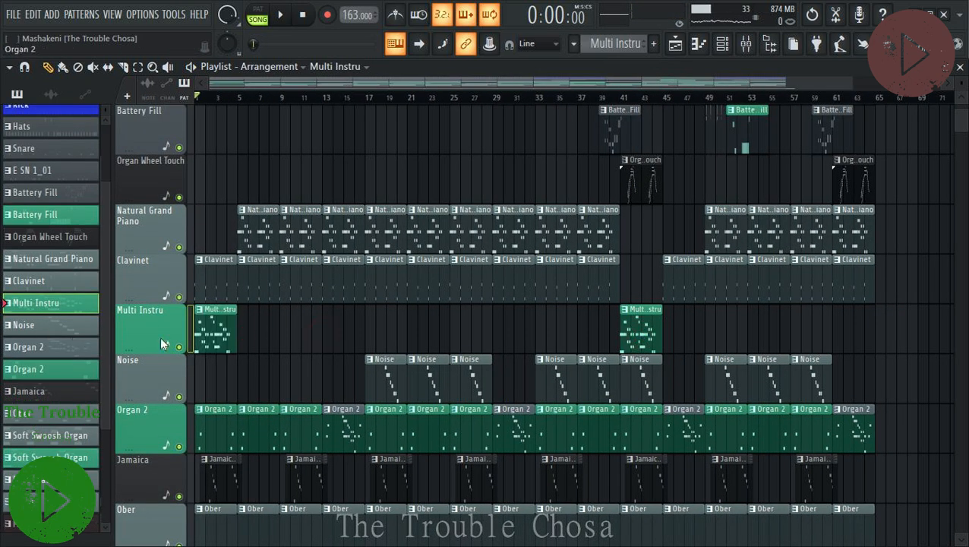
right_click(218, 337)
click(242, 329)
key(space)
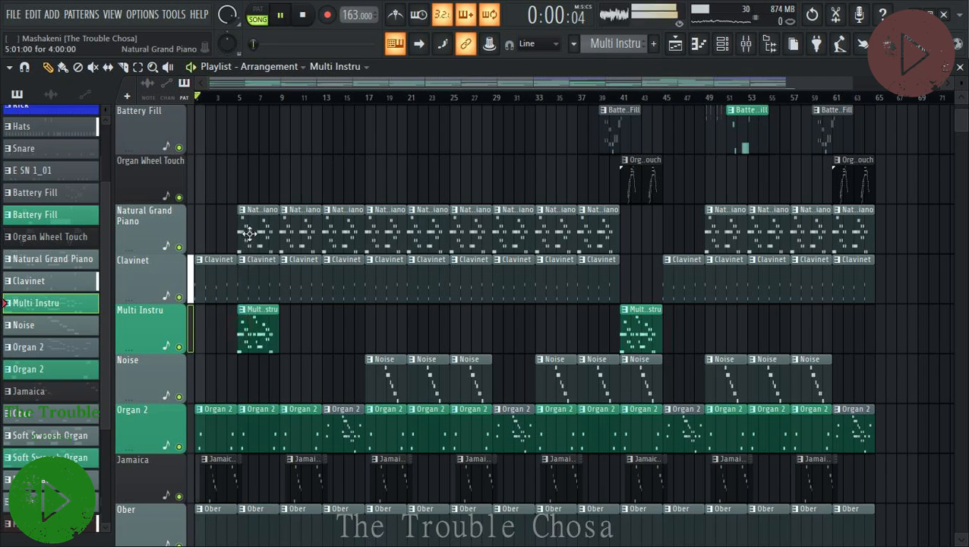
Delete the Natural Grand Piano and Mid Bass clips in bars 5–8 and trim the Low Bass clip to start at bar 7.
scroll(372, 346, down, 4)
scroll(369, 347, up, 7)
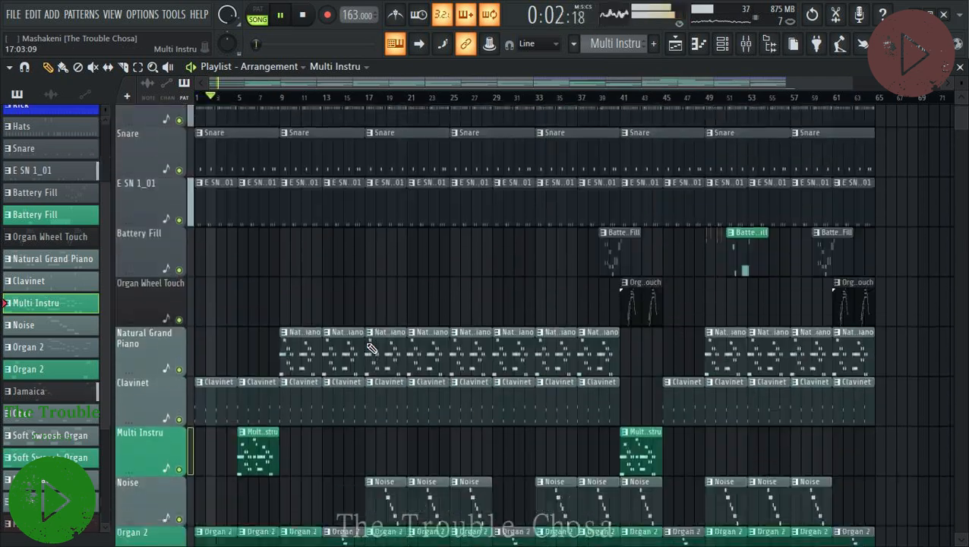
scroll(363, 340, down, 13)
key(space)
right_click(262, 295)
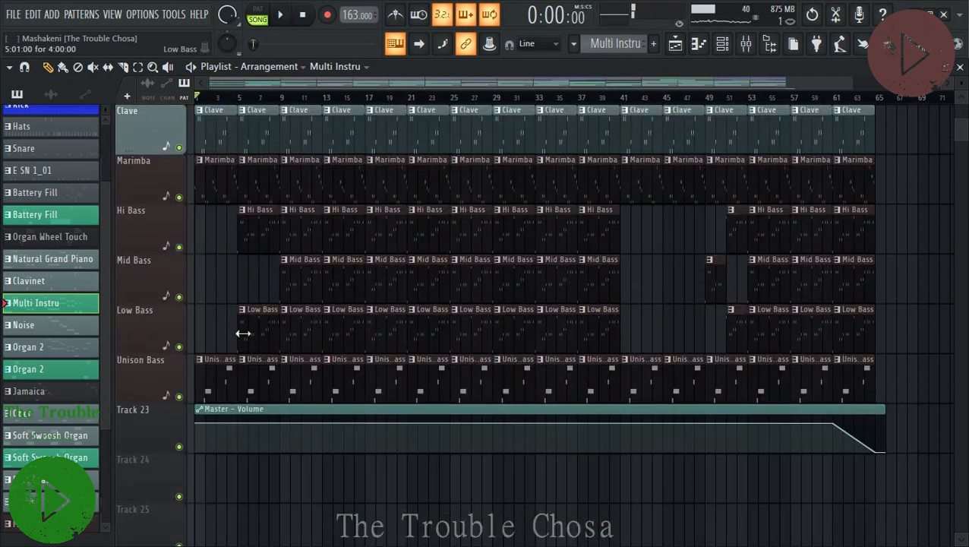
scroll(514, 249, up, 10)
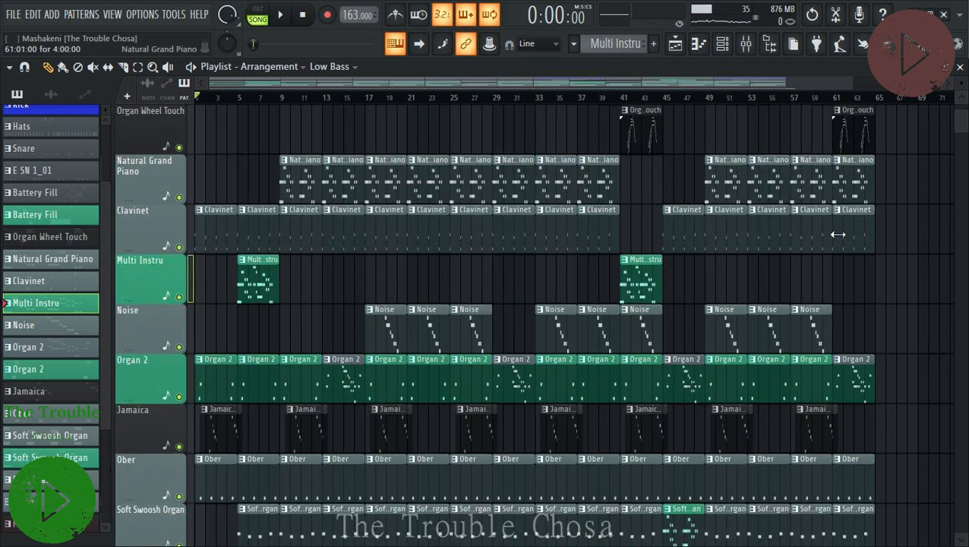
Place copies of the Battery Fill pattern at bars 7 and 15 while listening to the intro.
scroll(740, 331, up, 4)
click(827, 285)
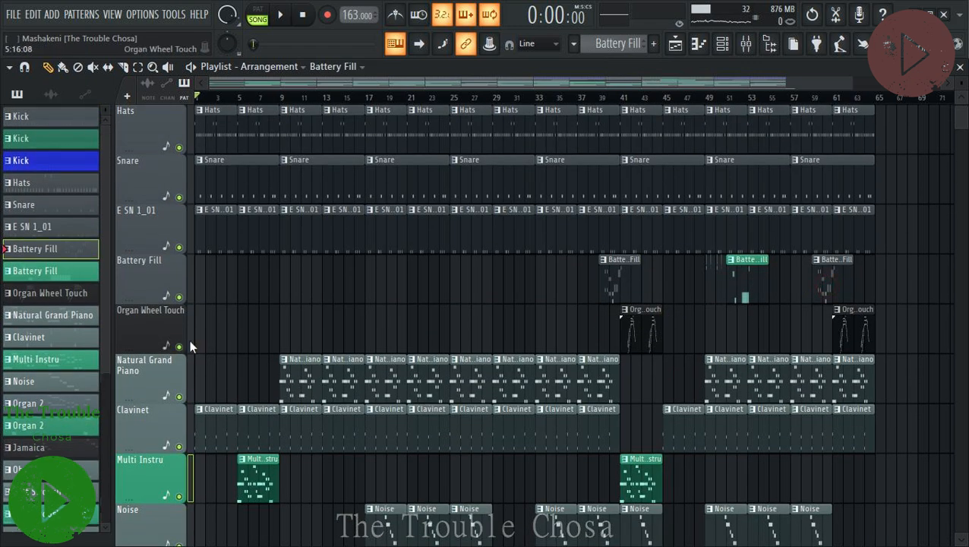
key(space)
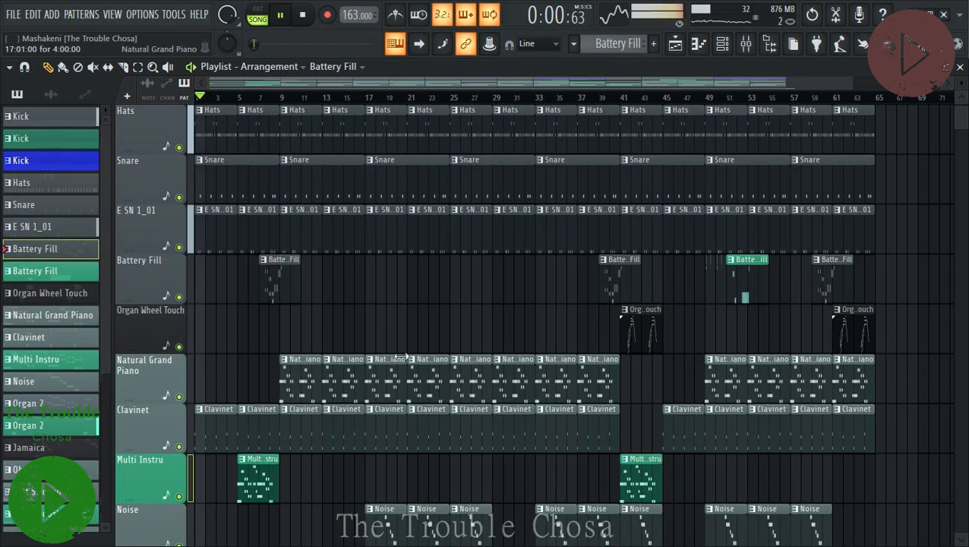
scroll(542, 349, down, 6)
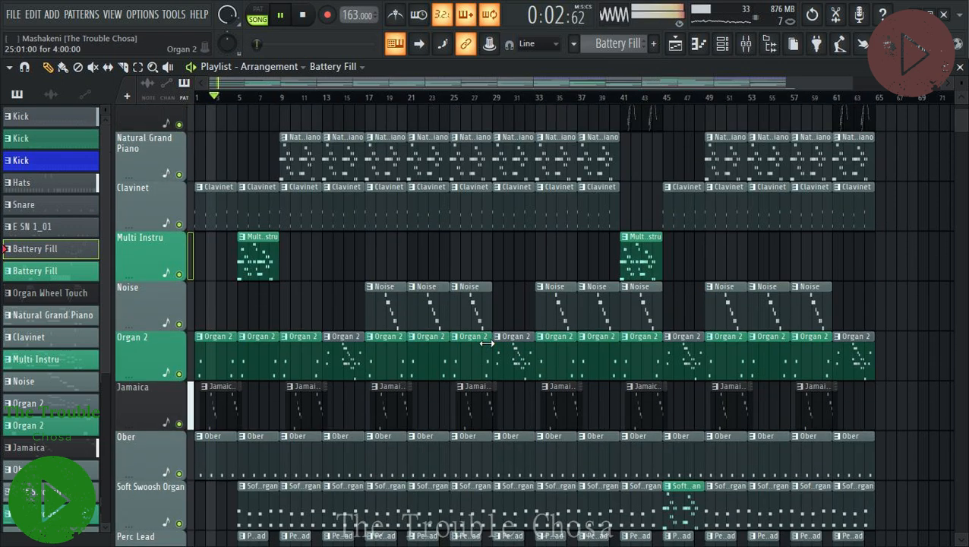
scroll(485, 339, up, 5)
scroll(464, 282, down, 6)
scroll(465, 278, up, 5)
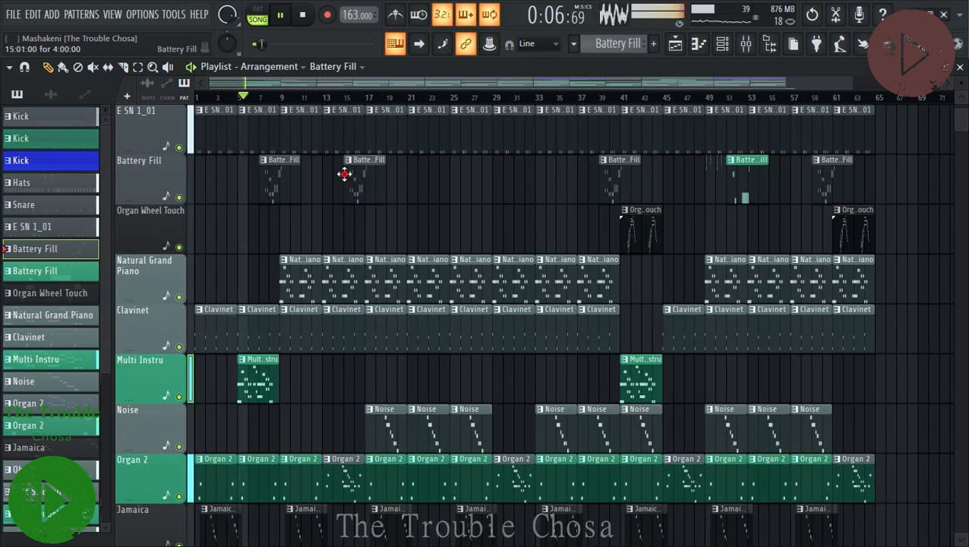
Trim the beginning of the Battery Fill clip at bar 15 so it starts at 17:03:00.
scroll(358, 98, up, 4)
scroll(359, 98, up, 2)
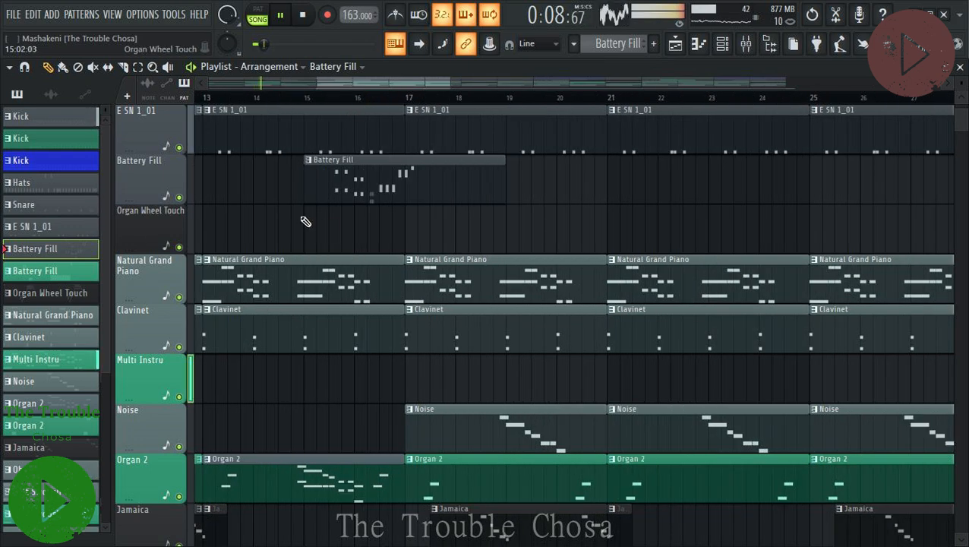
drag(303, 186, 408, 186)
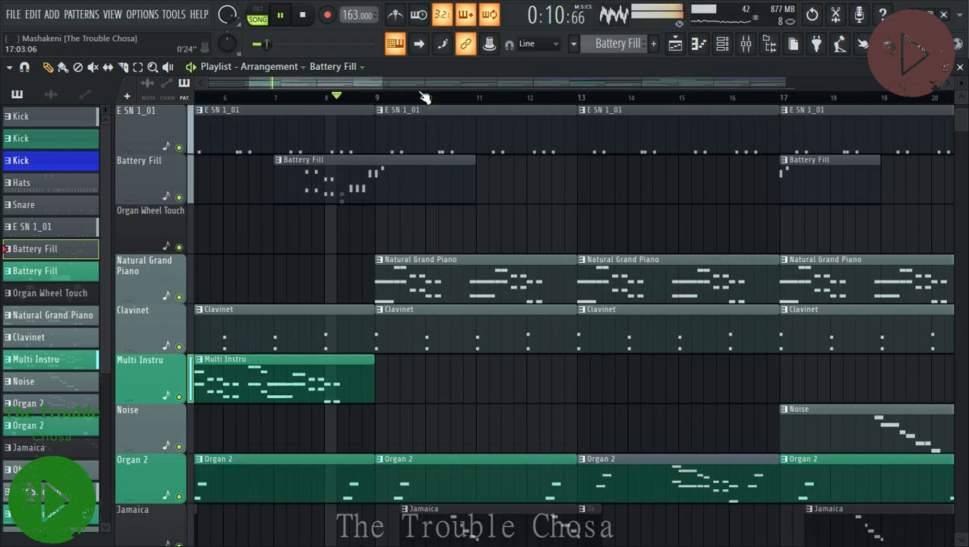
scroll(876, 101, down, 2)
scroll(868, 102, up, 5)
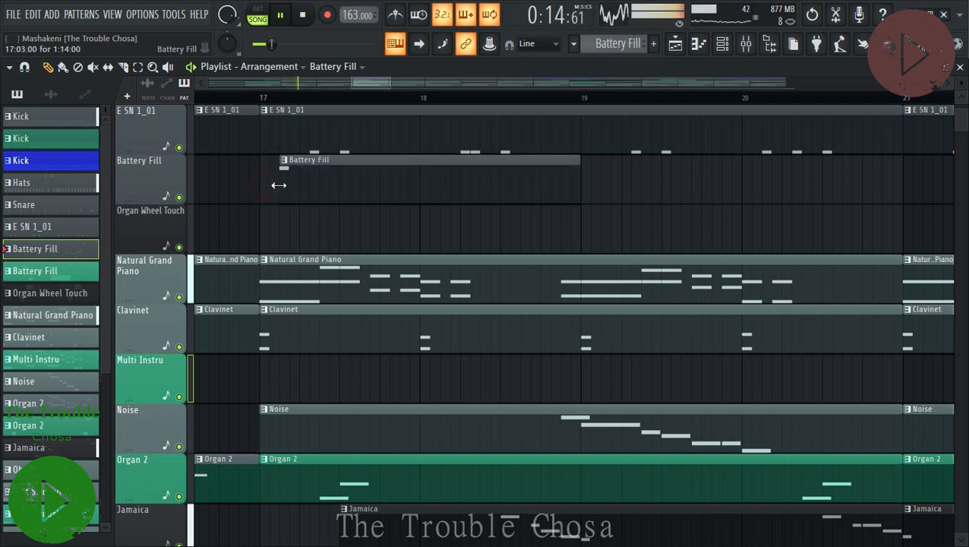
scroll(311, 103, down, 8)
scroll(316, 109, down, 3)
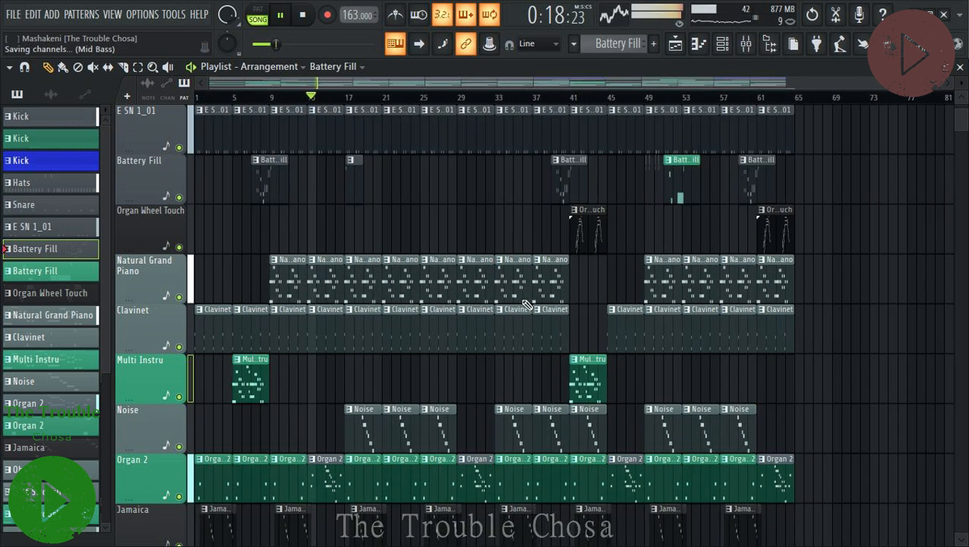
Review the clips on all tracks from Tempo to Master - Volume while the song plays, and stop playback.
scroll(531, 289, up, 4)
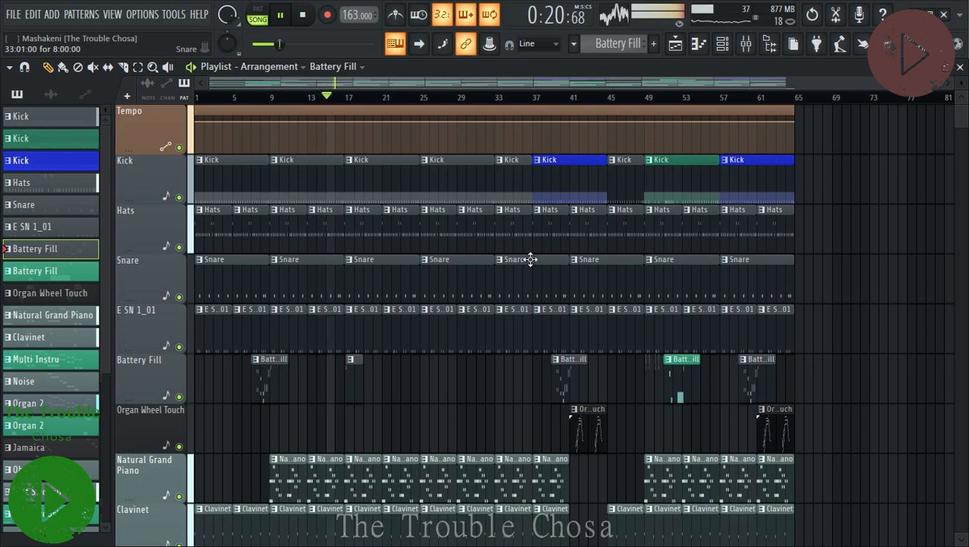
scroll(534, 267, down, 5)
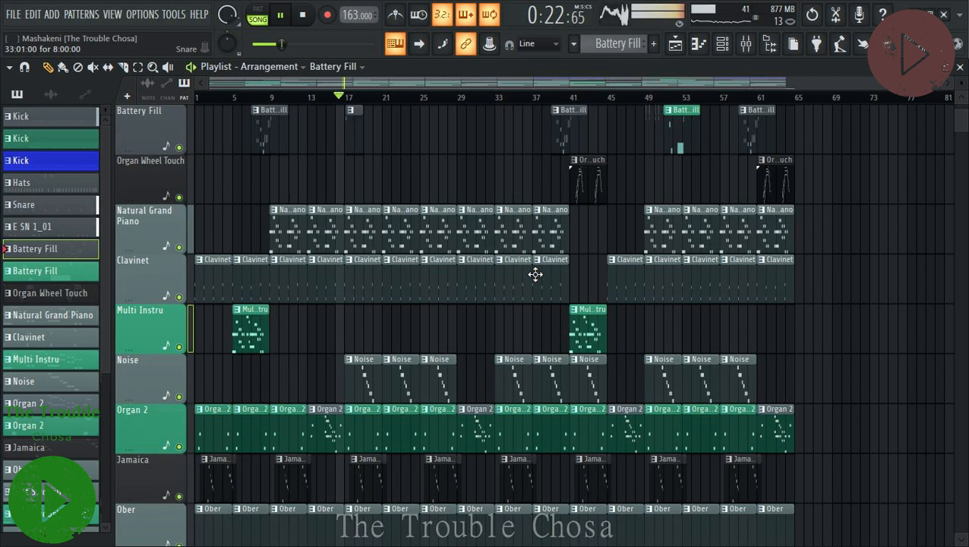
scroll(535, 274, down, 5)
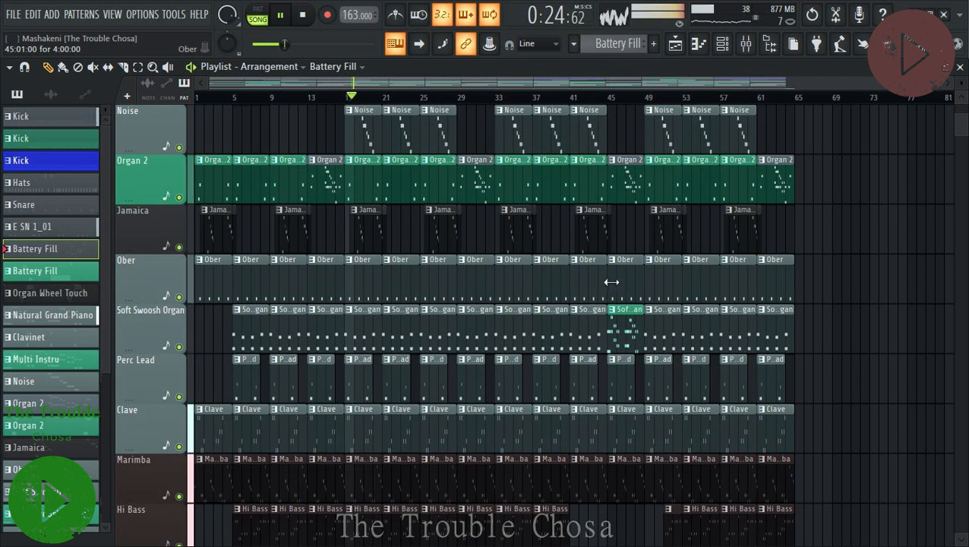
scroll(759, 293, down, 8)
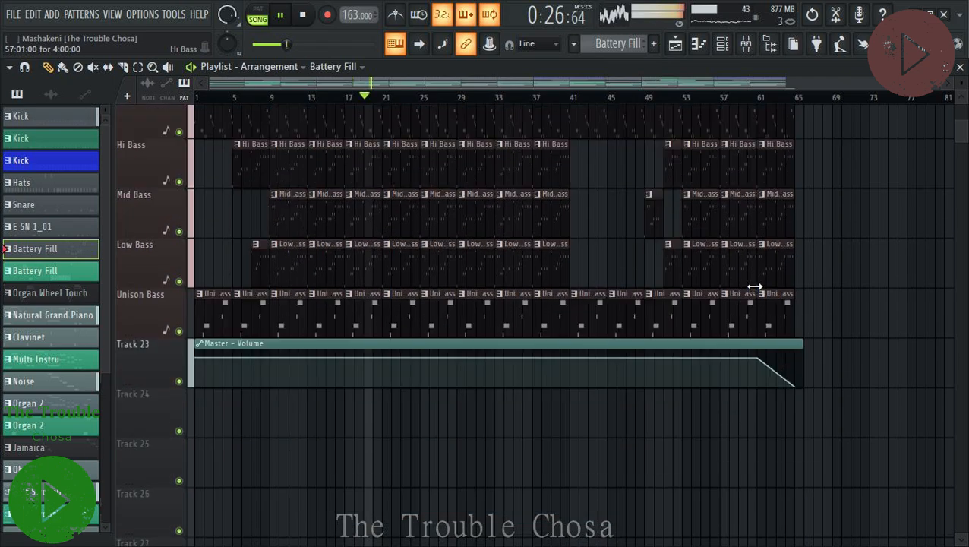
scroll(753, 285, up, 11)
key(space)
scroll(759, 281, up, 6)
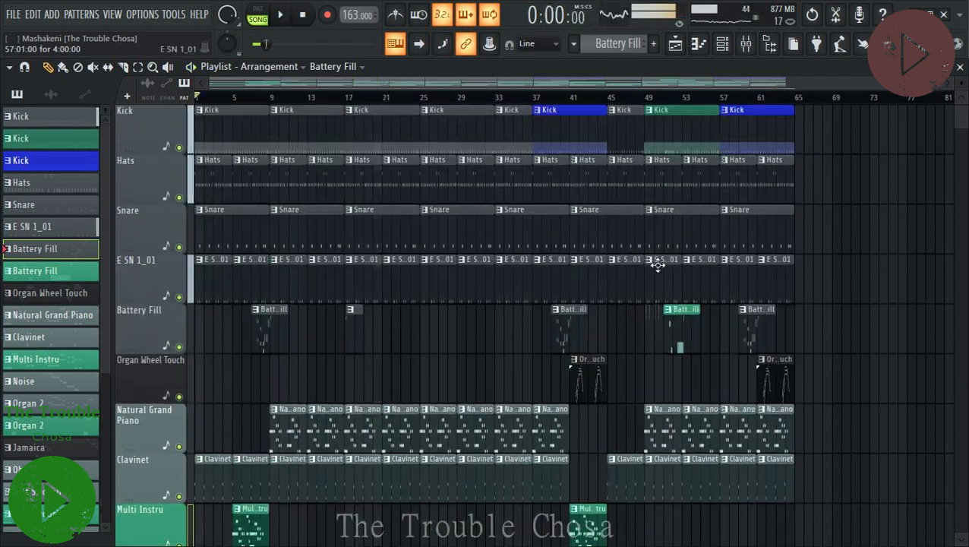
scroll(494, 319, down, 3)
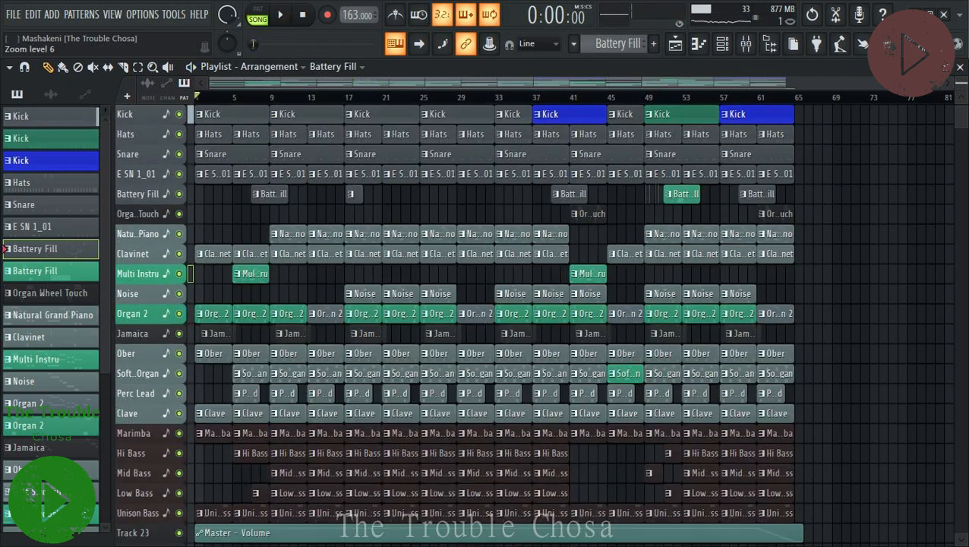
scroll(494, 319, up, 3)
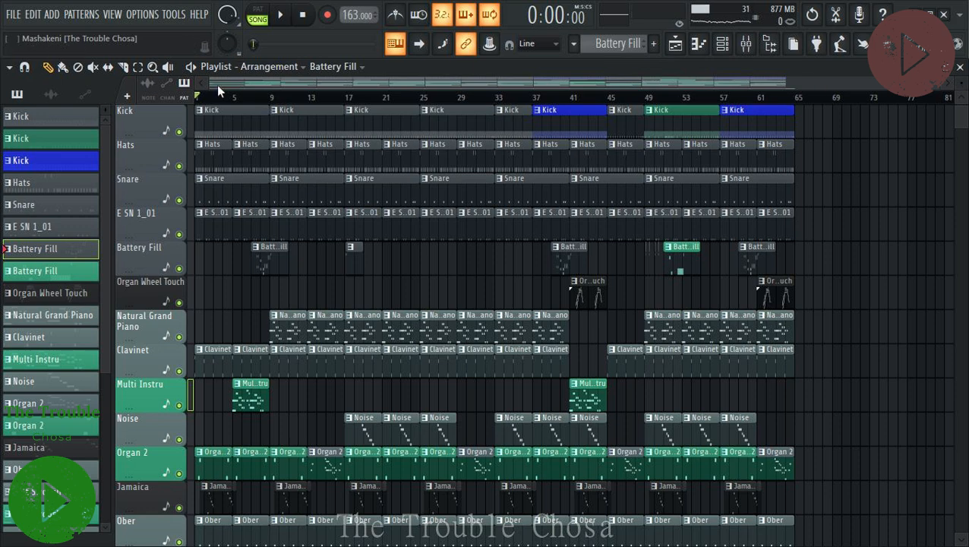
Slice the Kick, Hats, Snare and E SN 1_01 clips at bar 2 and delete the Kick, Hats and E SN 1_01 pieces in bar 1.
scroll(217, 89, up, 6)
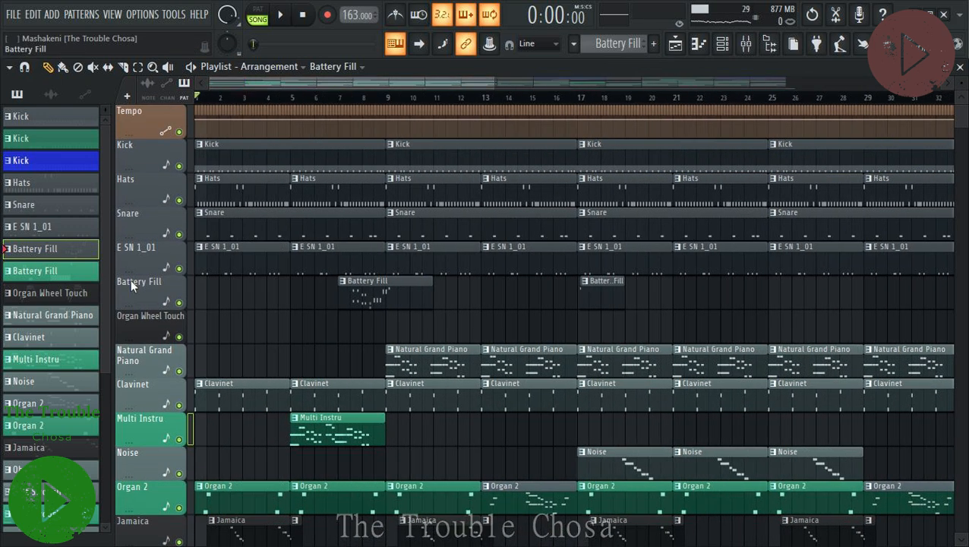
scroll(228, 269, down, 3)
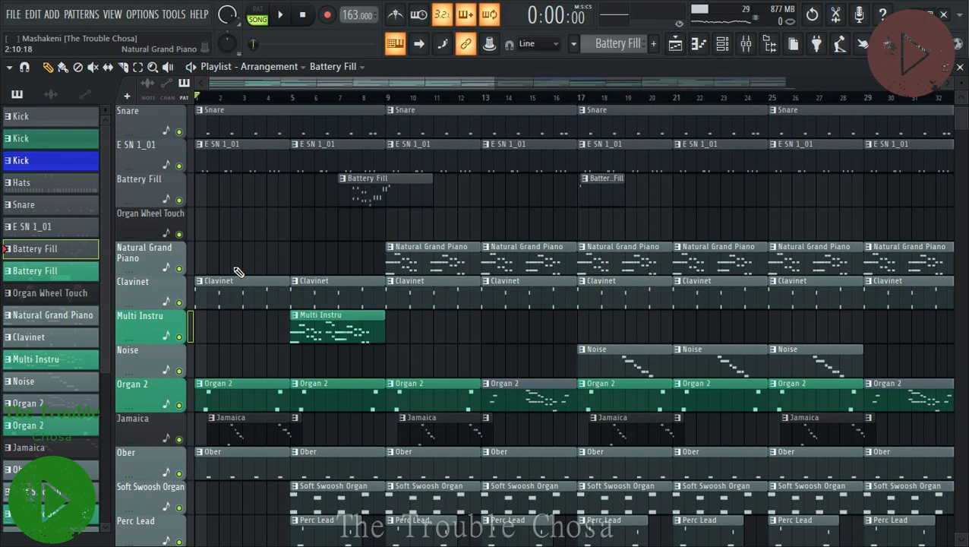
scroll(239, 270, up, 3)
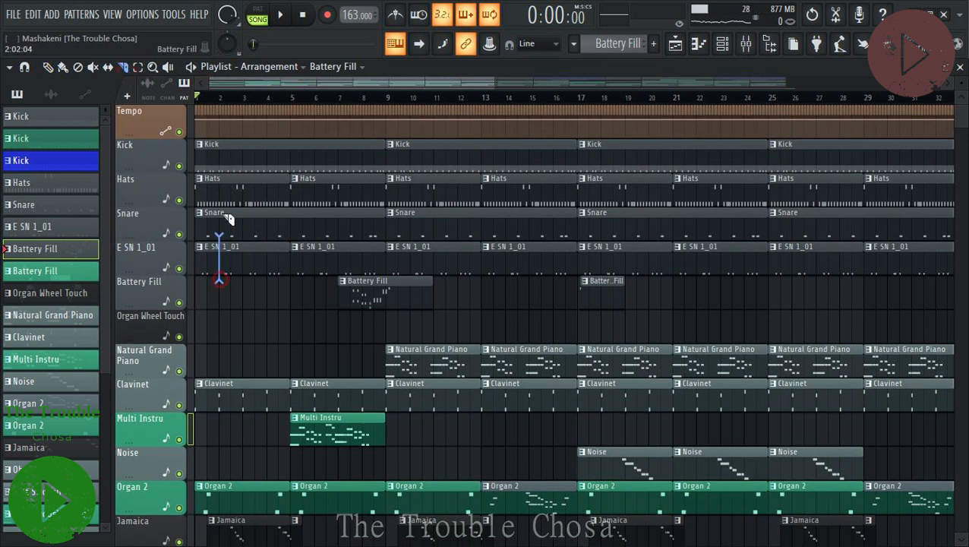
drag(227, 141, 227, 142)
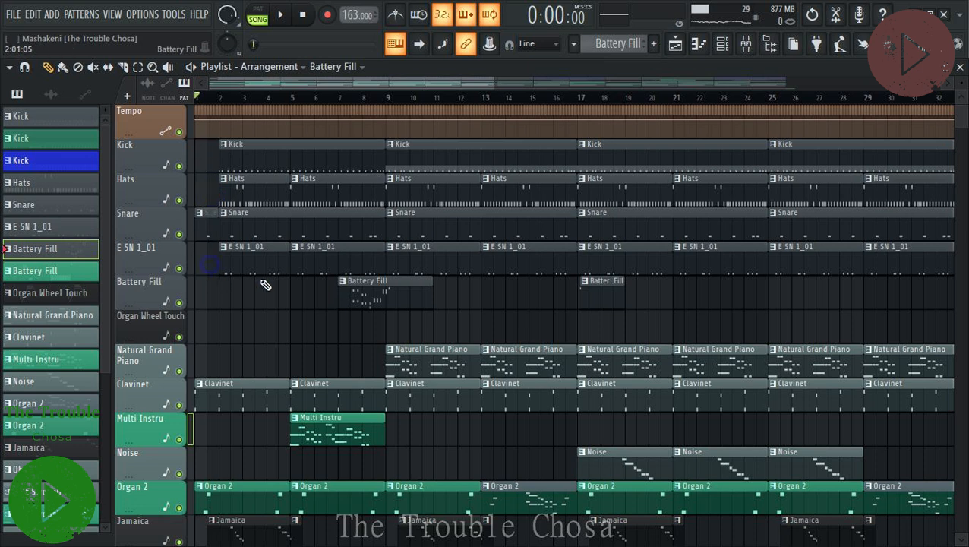
Play the new snare-led opening and examine the whole arrangement at different track heights.
key(space)
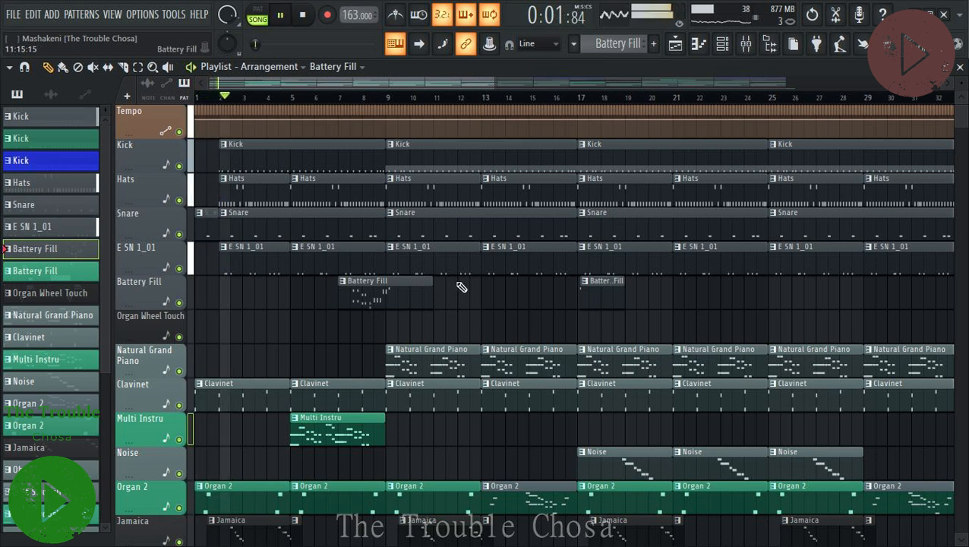
key(space)
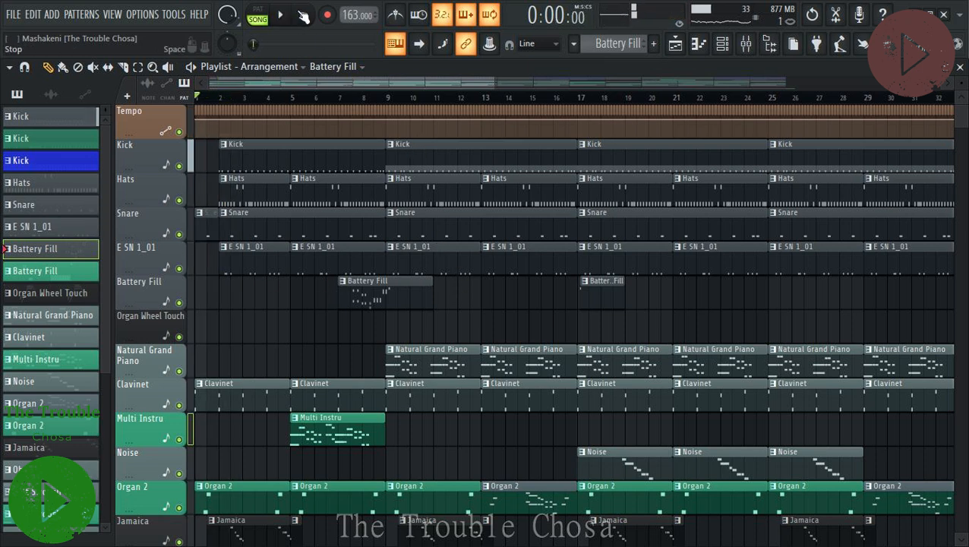
key(space)
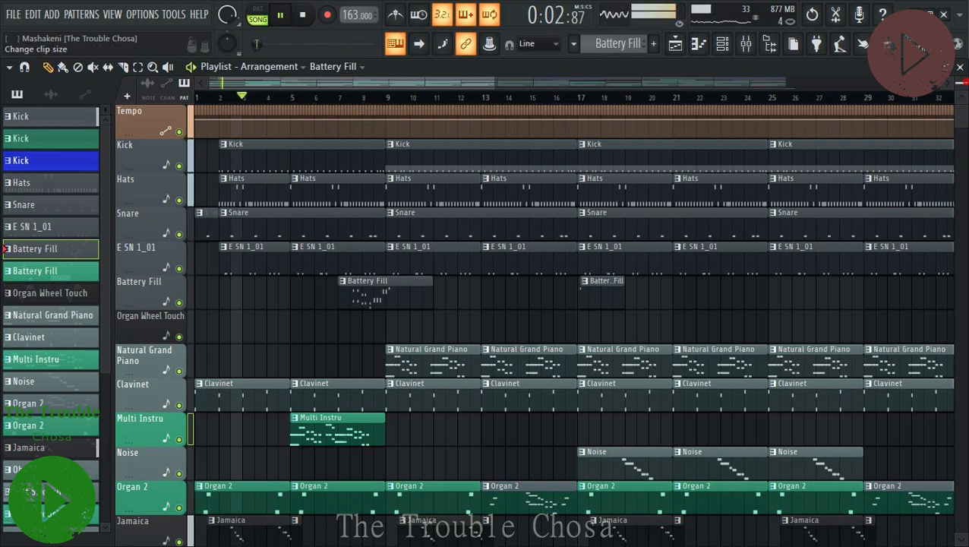
drag(961, 82, 962, 103)
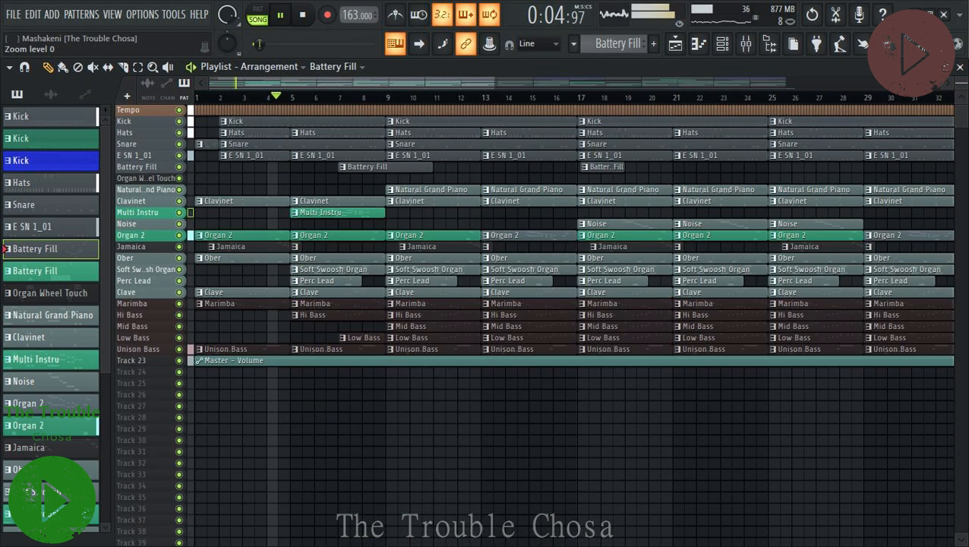
scroll(680, 104, down, 1)
scroll(683, 102, down, 2)
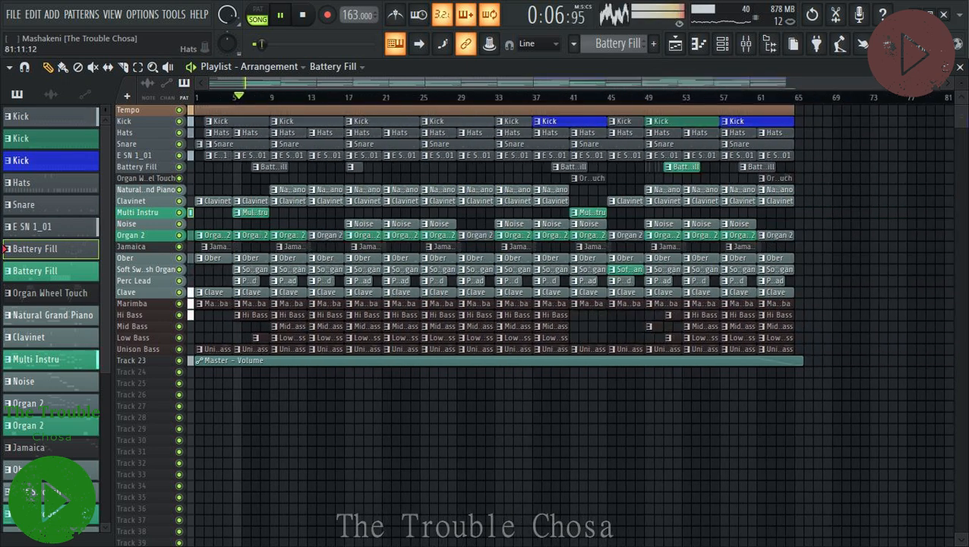
drag(961, 83, 961, 72)
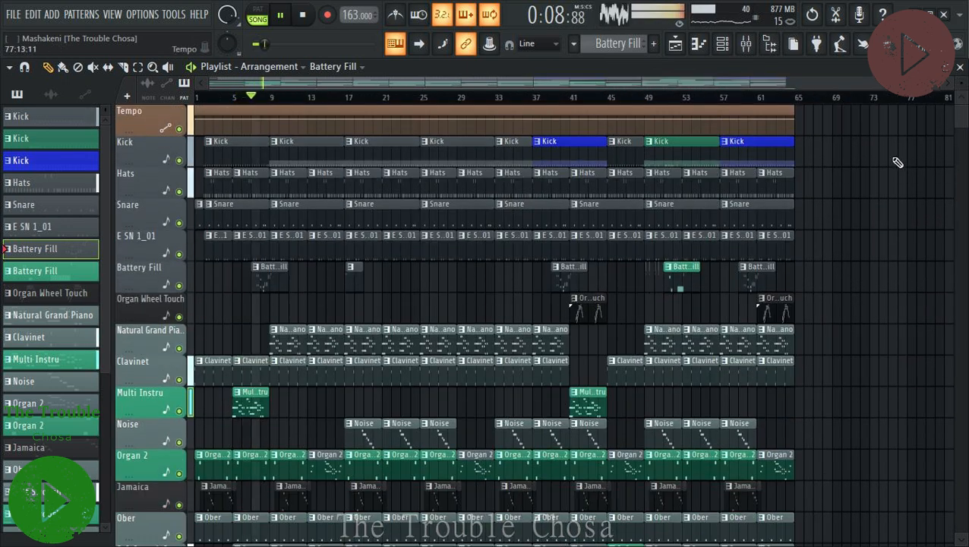
scroll(871, 227, down, 5)
scroll(872, 227, up, 5)
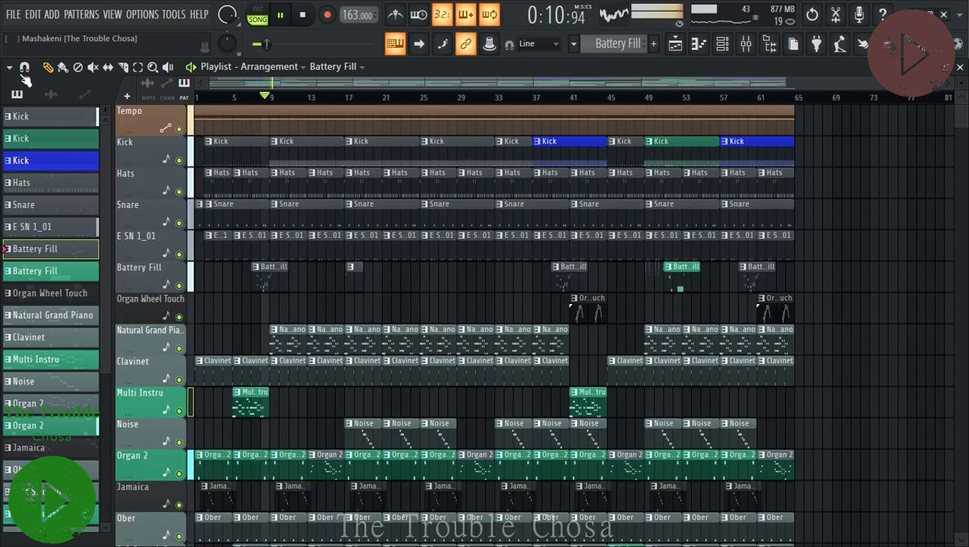
Set the playlist grid color to the dark teal #205E60.
click(9, 67)
mouse_move(31, 111)
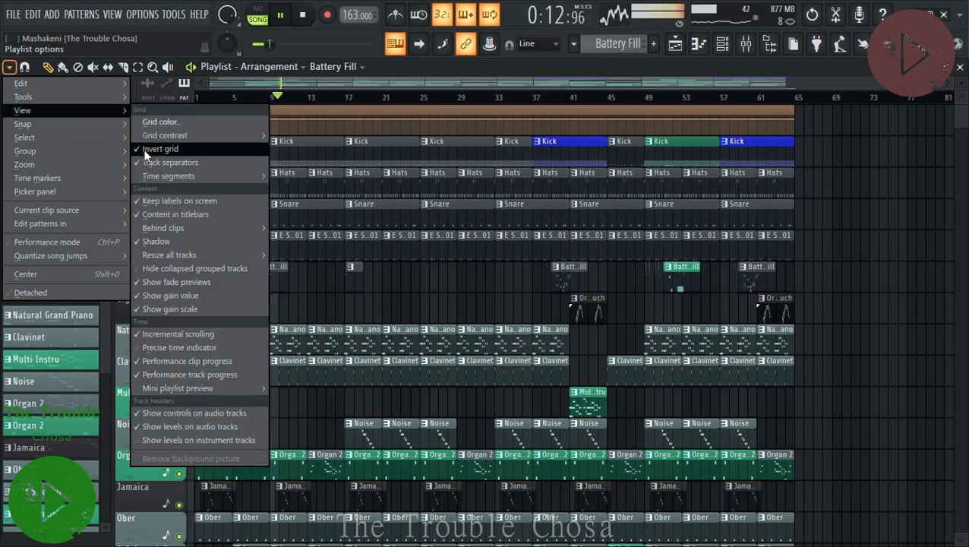
click(151, 122)
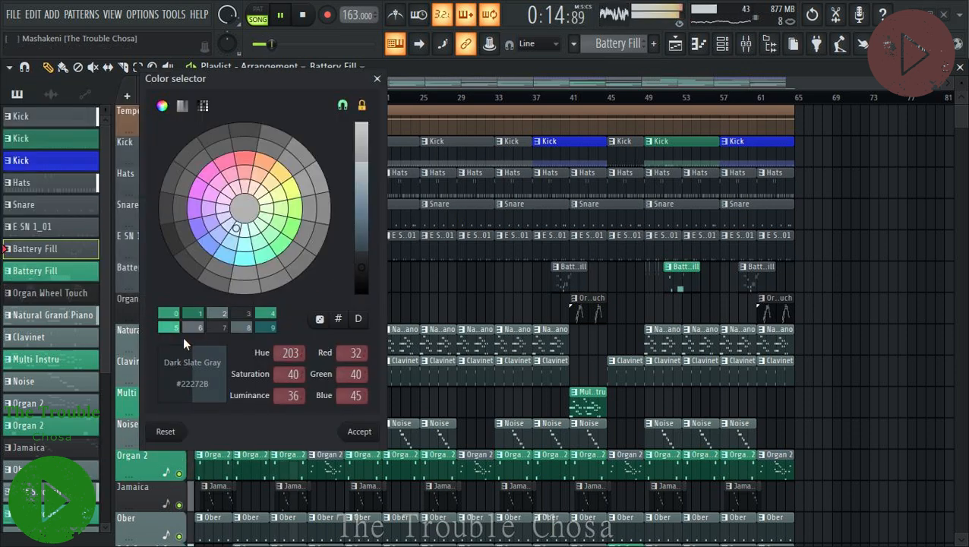
click(272, 327)
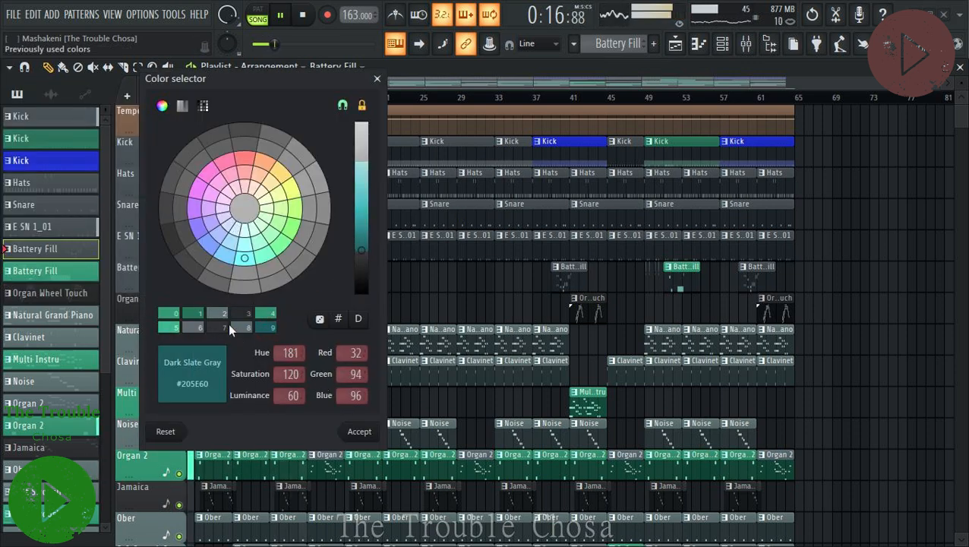
drag(240, 268, 238, 267)
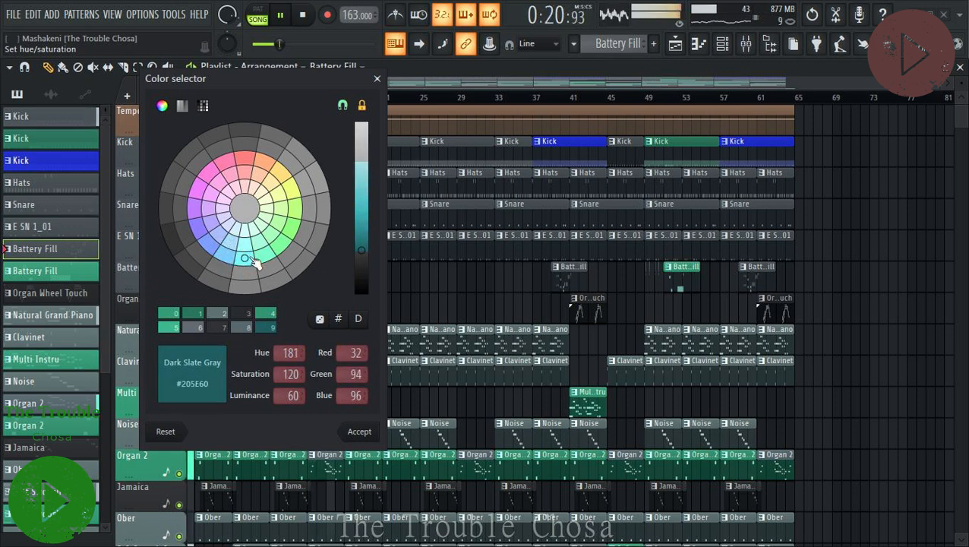
click(360, 432)
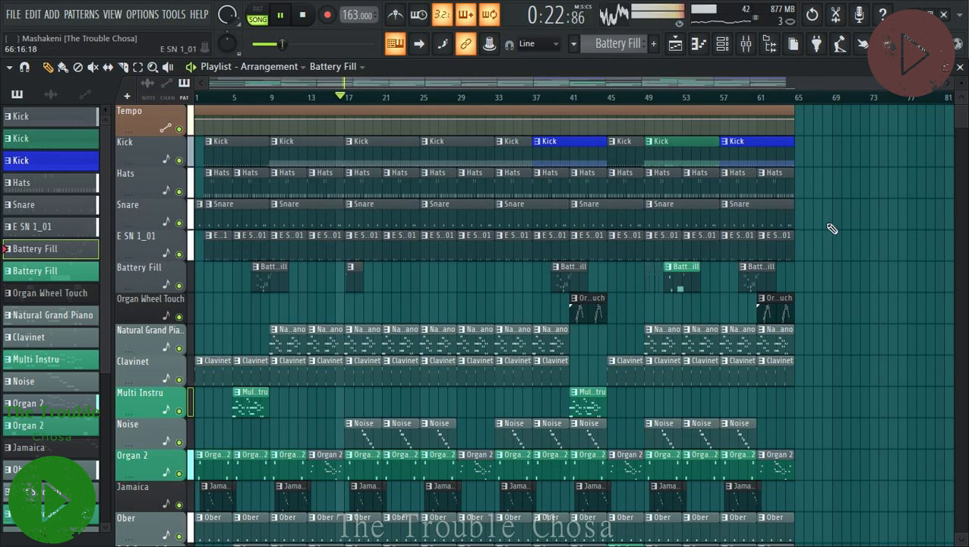
Look over the playlist tracks down to Master - Volume against the new grid color while the song plays.
scroll(835, 220, down, 4)
scroll(837, 219, down, 2)
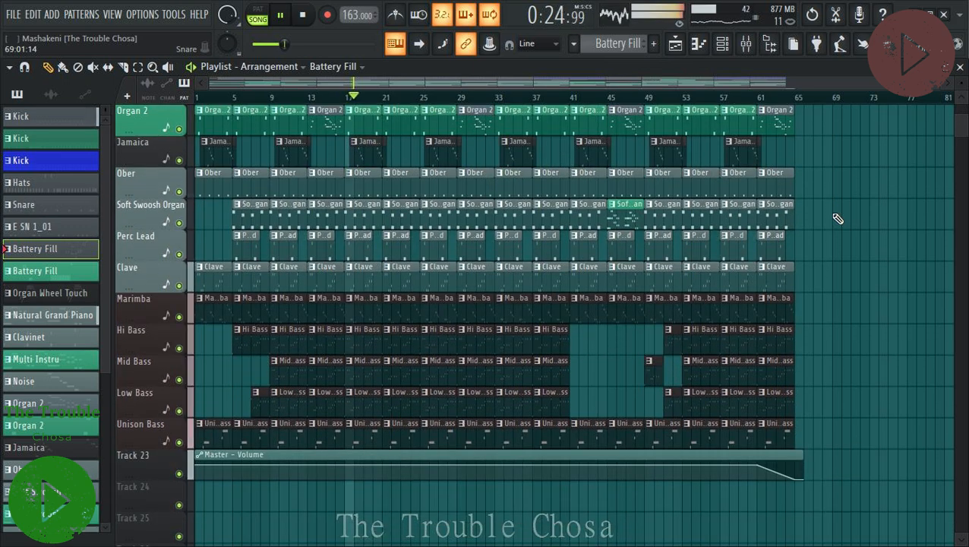
scroll(857, 210, up, 6)
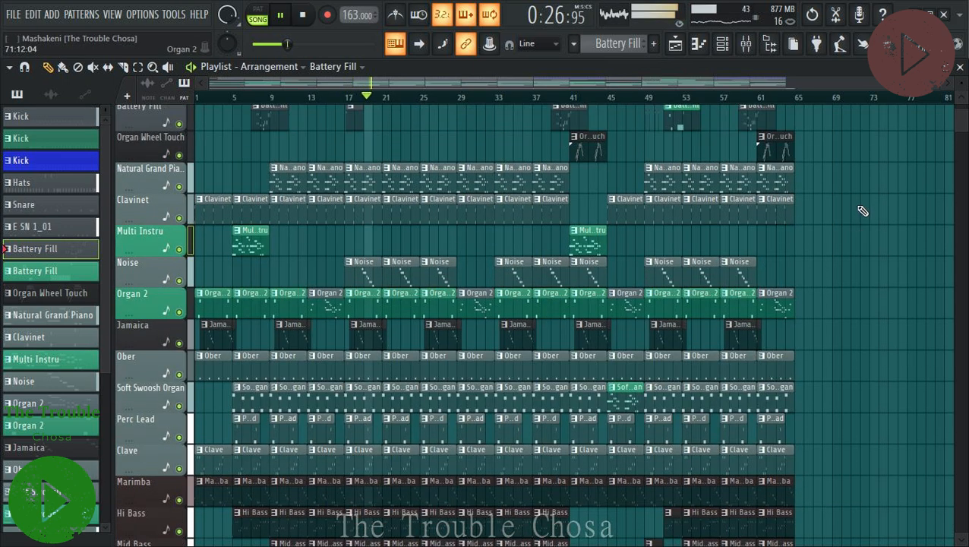
scroll(847, 209, down, 3)
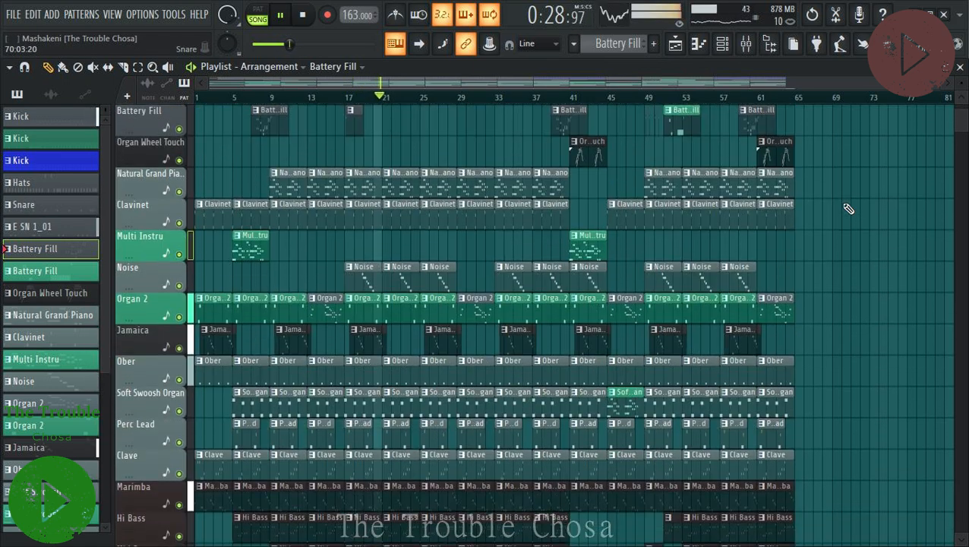
scroll(845, 210, down, 3)
scroll(845, 210, up, 4)
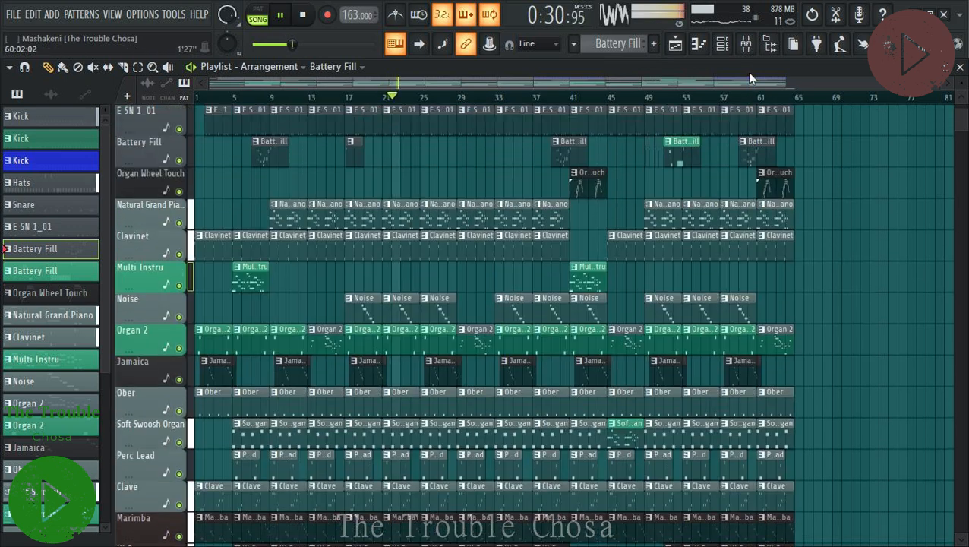
Open the mixer and move the ValhallaRoom track from insert 100 to insert 60.
click(746, 45)
scroll(473, 278, left, 3)
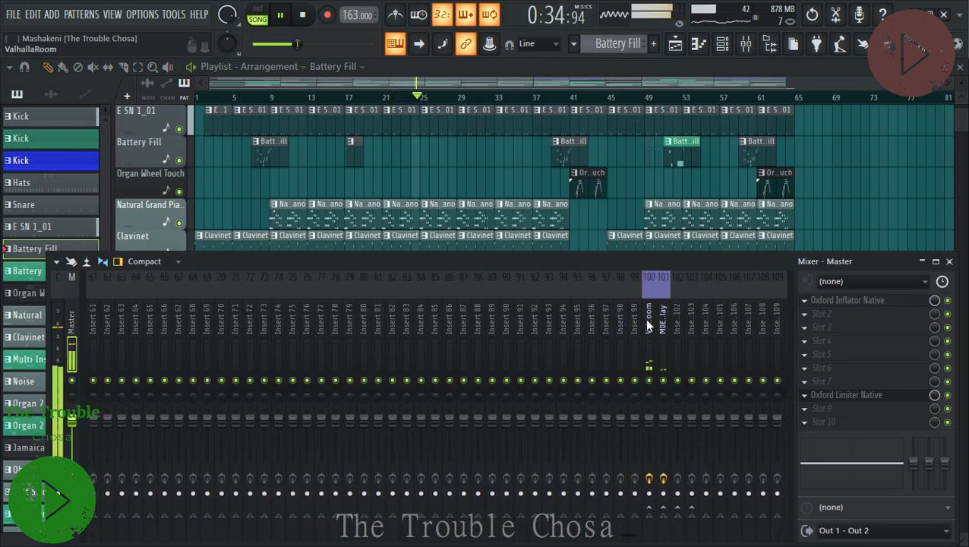
click(650, 323)
key(alt+Left)
key(alt+Left)
key(alt+Left)
key(alt+Left)
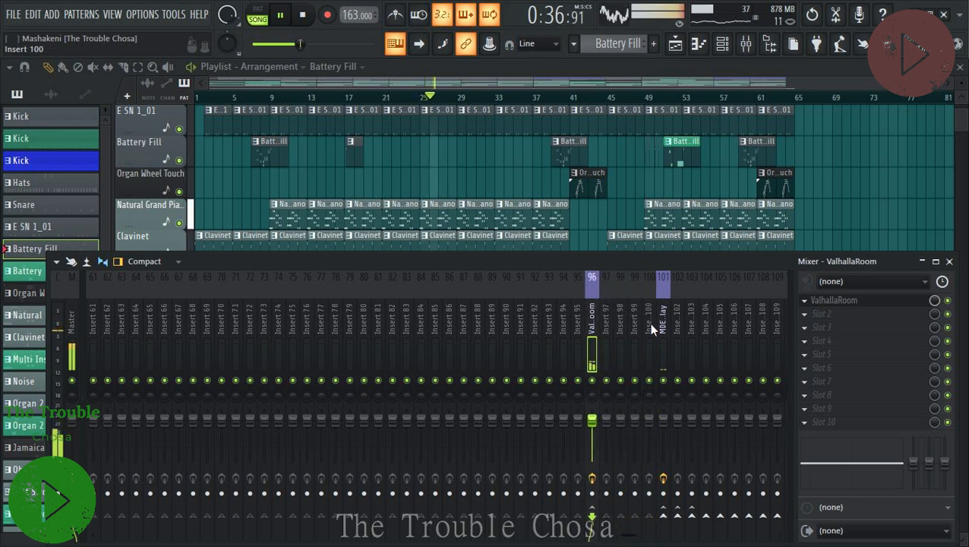
key(alt+Left)
key(alt+Left)
key(alt+Left)
key(alt+Left)
key(alt+Left)
key(alt+Left)
key(alt+Left)
key(alt+Left)
key(alt+Left)
key(alt+Left)
key(alt+Left)
key(alt+Left)
key(alt+Left)
key(alt+Left)
key(alt+Left)
key(alt+Left)
key(alt+Left)
key(alt+Left)
key(alt+Left)
key(alt+Left)
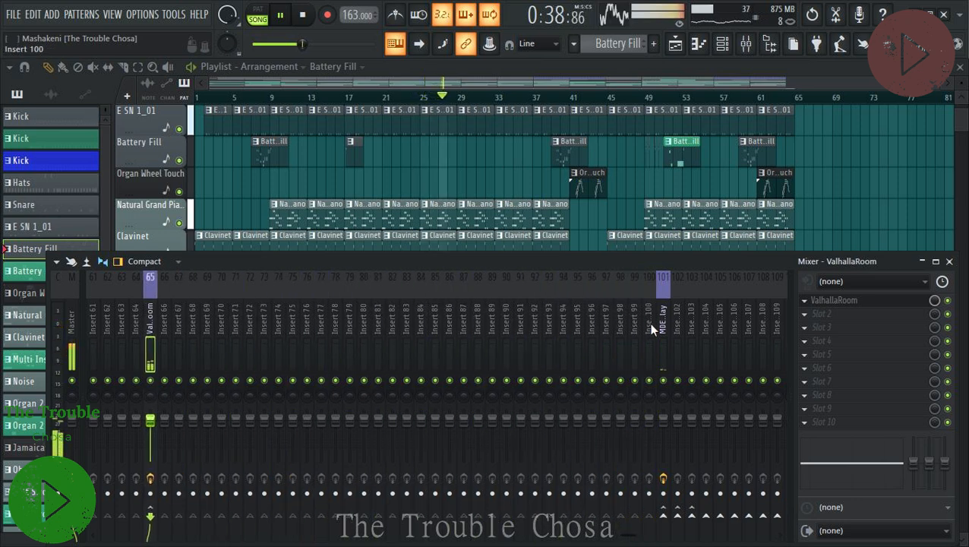
key(alt+Left)
key(alt+Left)
key(alt+Left)
key(alt+Left)
key(alt+Left)
Move the MDE-X Delay mixer track to insert 61, directly beside the ValhallaRoom track.
key(Right)
key(Right)
key(Right)
key(Right)
key(Right)
key(Right)
key(Right)
key(Right)
key(Right)
key(Right)
key(Right)
key(Right)
key(Right)
key(Right)
key(Right)
key(Right)
key(Right)
key(Right)
key(Right)
key(Right)
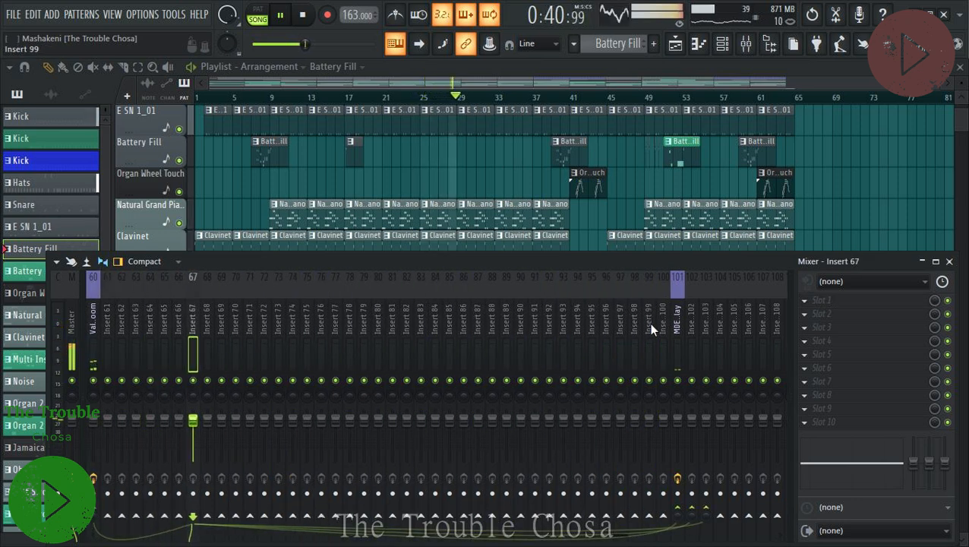
key(alt+Left)
key(alt+Left)
key(alt+Left)
key(alt+Left)
key(alt+Left)
key(alt+Left)
key(alt+Left)
key(alt+Left)
key(alt+Left)
key(alt+Left)
key(alt+Left)
key(alt+Left)
key(alt+Left)
key(alt+Left)
key(alt+Left)
key(alt+Left)
key(alt+Left)
key(alt+Left)
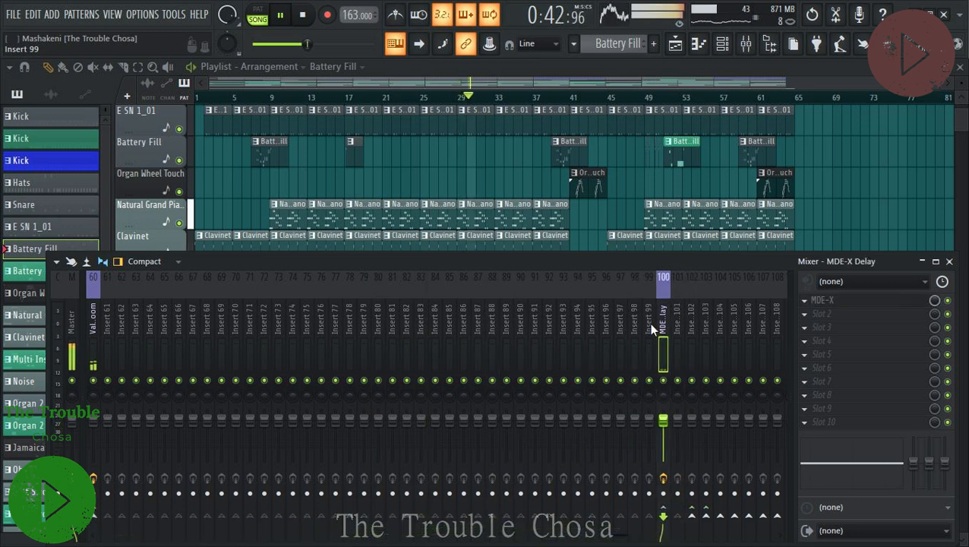
key(alt+Left)
key(alt+Left)
key(alt+Left)
key(alt+Left)
key(alt+Left)
key(alt+Left)
key(alt+Left)
key(alt+Left)
key(alt+Left)
key(alt+Left)
key(alt+Left)
key(alt+Left)
key(alt+Left)
key(alt+Left)
key(alt+Left)
key(alt+Left)
key(alt+Left)
key(alt+Left)
key(alt+Left)
key(alt+Left)
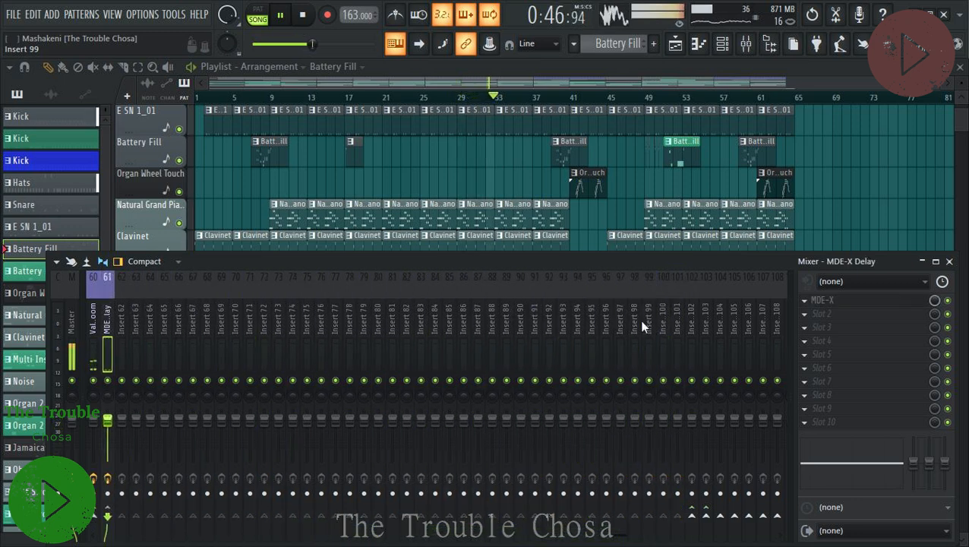
Move the ValhallaRoom mixer track closer to the organ tracks, to insert 43.
scroll(115, 313, up, 9)
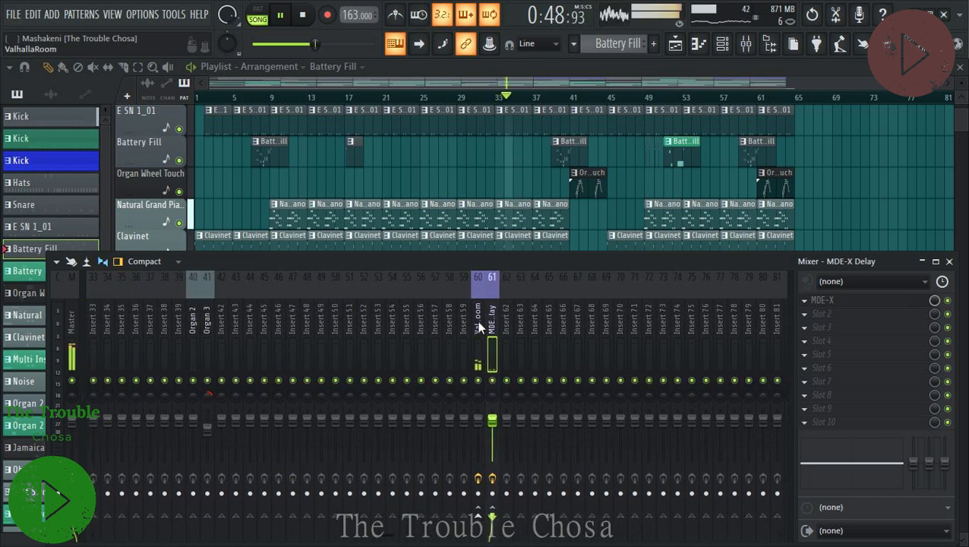
key(alt+Left)
key(alt+Left)
key(alt+Left)
key(alt+Left)
key(alt+Left)
key(alt+Left)
key(alt+Left)
key(alt+Left)
key(alt+Left)
key(alt+Left)
key(alt+Left)
key(alt+Left)
key(alt+Left)
key(alt+Left)
key(alt+Left)
key(alt+Left)
key(alt+Left)
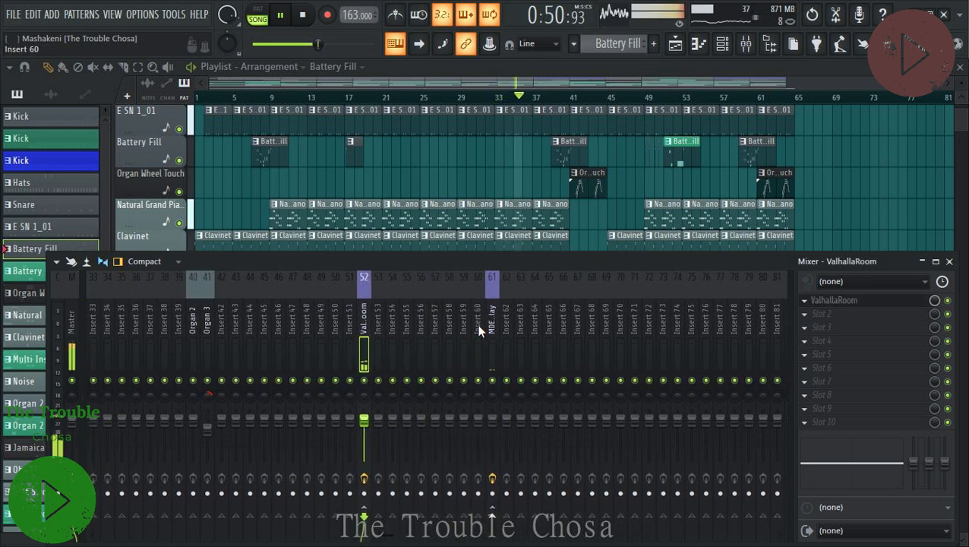
Move the MDE-X Delay mixer track to insert 44, beside the relocated ValhallaRoom track.
key(Right)
key(Right)
key(Right)
key(Right)
key(Right)
key(Right)
key(Right)
key(Right)
key(Right)
key(Right)
key(Right)
key(Right)
key(Right)
key(Right)
key(Right)
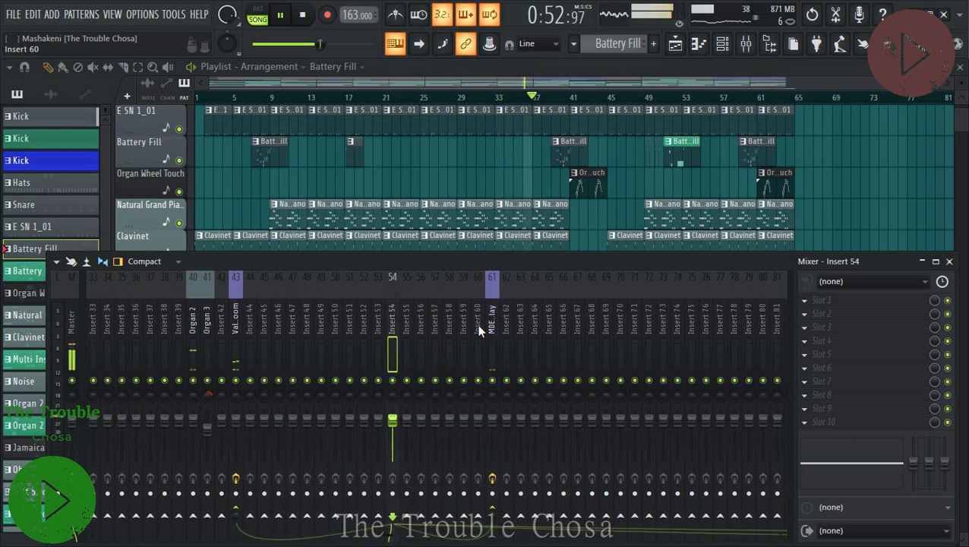
key(Right)
key(Right)
key(Right)
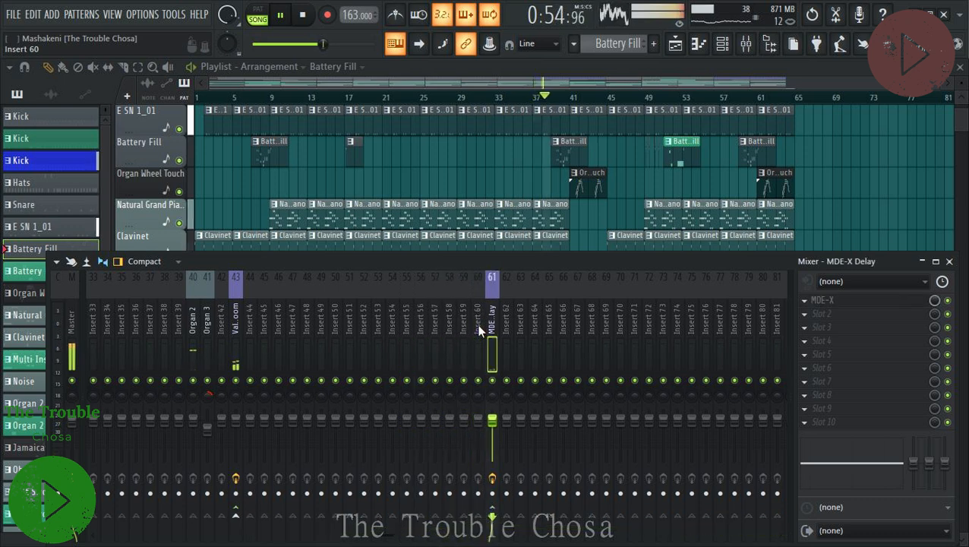
key(alt+Left)
key(alt+Left)
key(alt+Left)
key(alt+Left)
key(alt+Left)
key(alt+Left)
key(alt+Left)
key(alt+Left)
key(alt+Left)
key(alt+Left)
key(alt+Left)
key(alt+Left)
key(alt+Left)
key(alt+Left)
key(alt+Left)
key(alt+Left)
key(alt+Left)
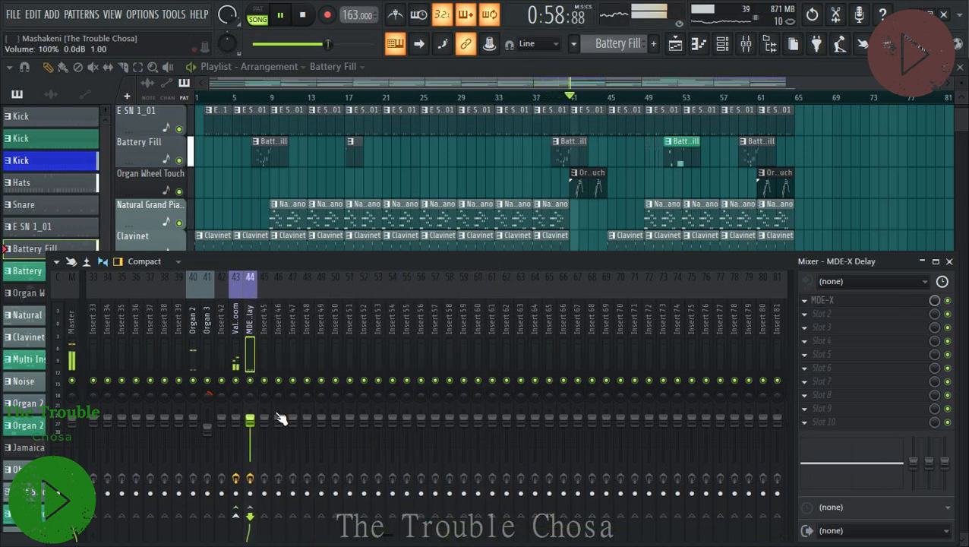
Add mixer separators in front of the ValhallaRoom track and the MDE-X Delay track.
right_click(234, 327)
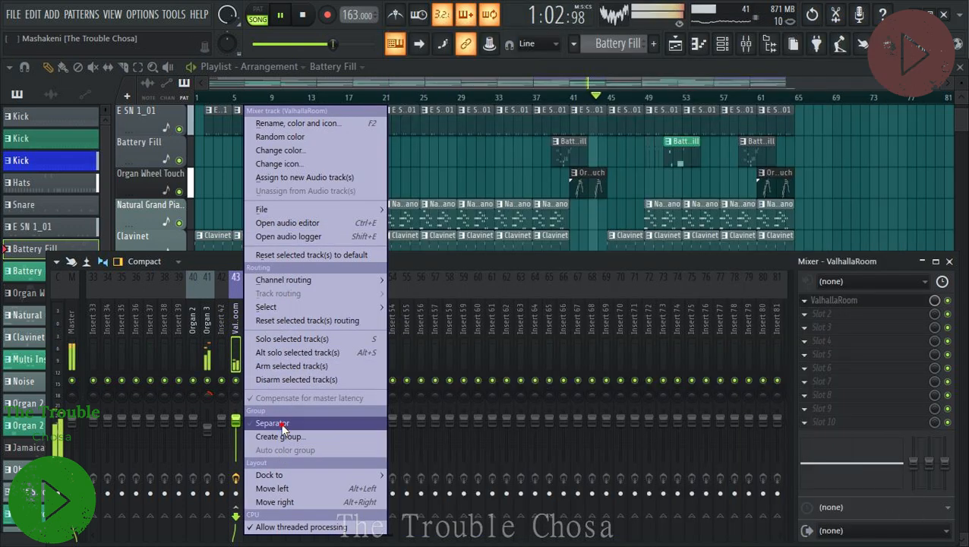
click(274, 422)
right_click(258, 309)
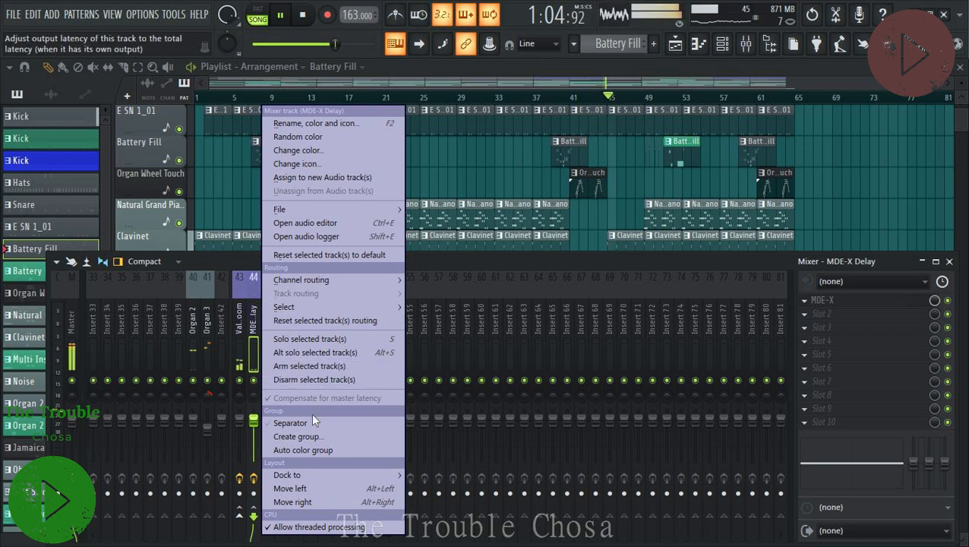
click(310, 423)
Add a separator in front of insert 45 and remove the one between the ValhallaRoom and MDE-X Delay tracks.
right_click(267, 291)
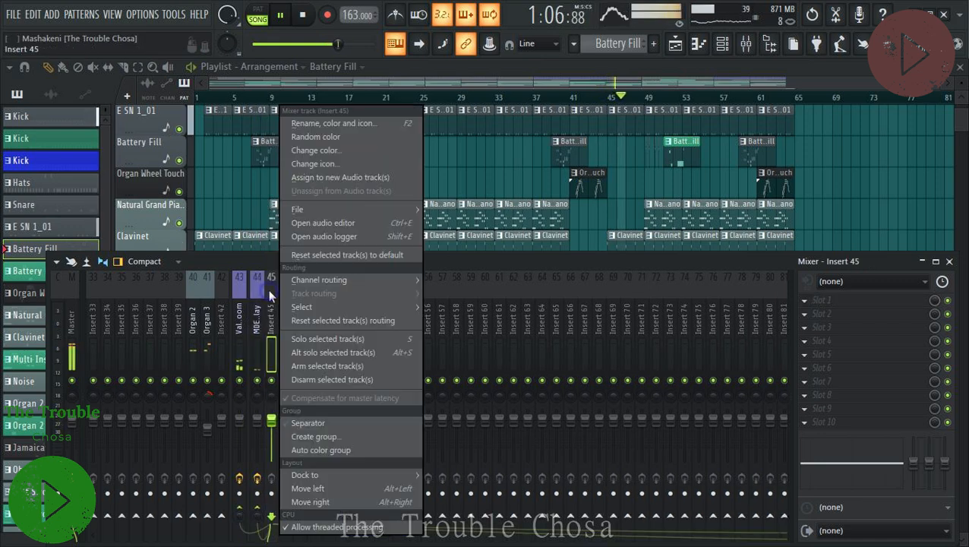
click(311, 421)
right_click(250, 290)
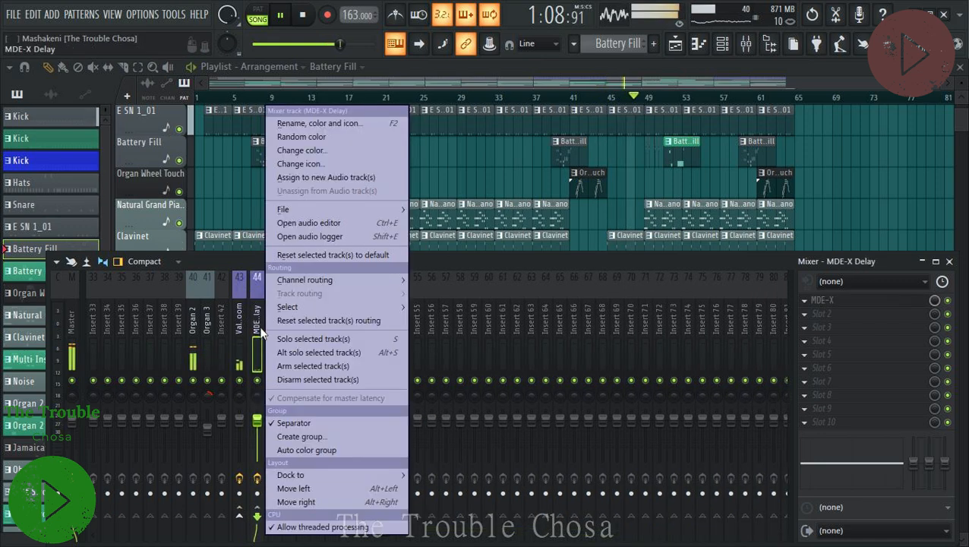
click(297, 422)
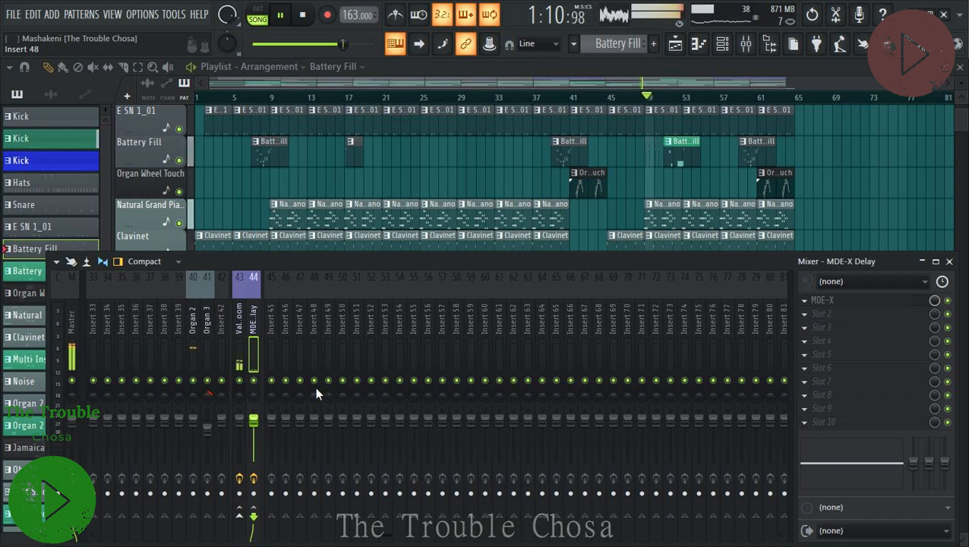
scroll(281, 319, up, 10)
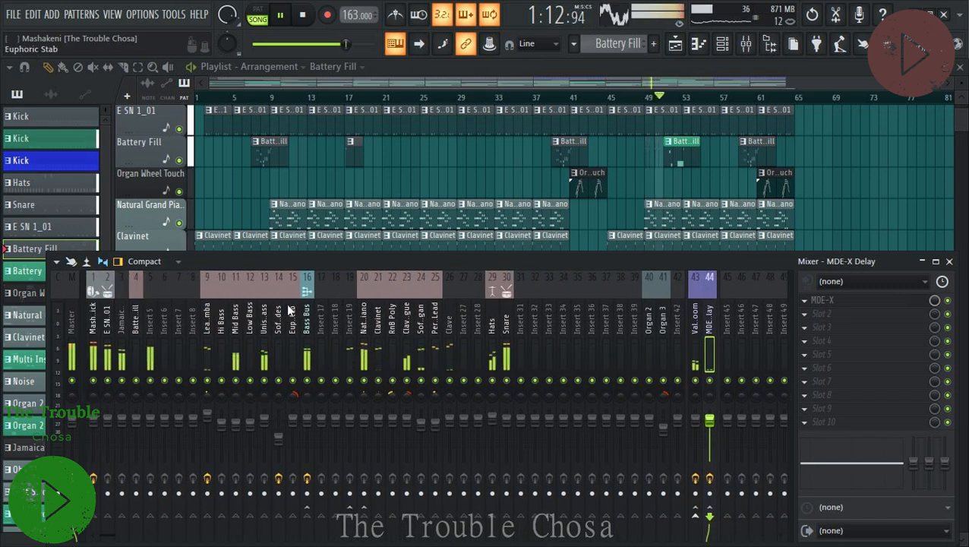